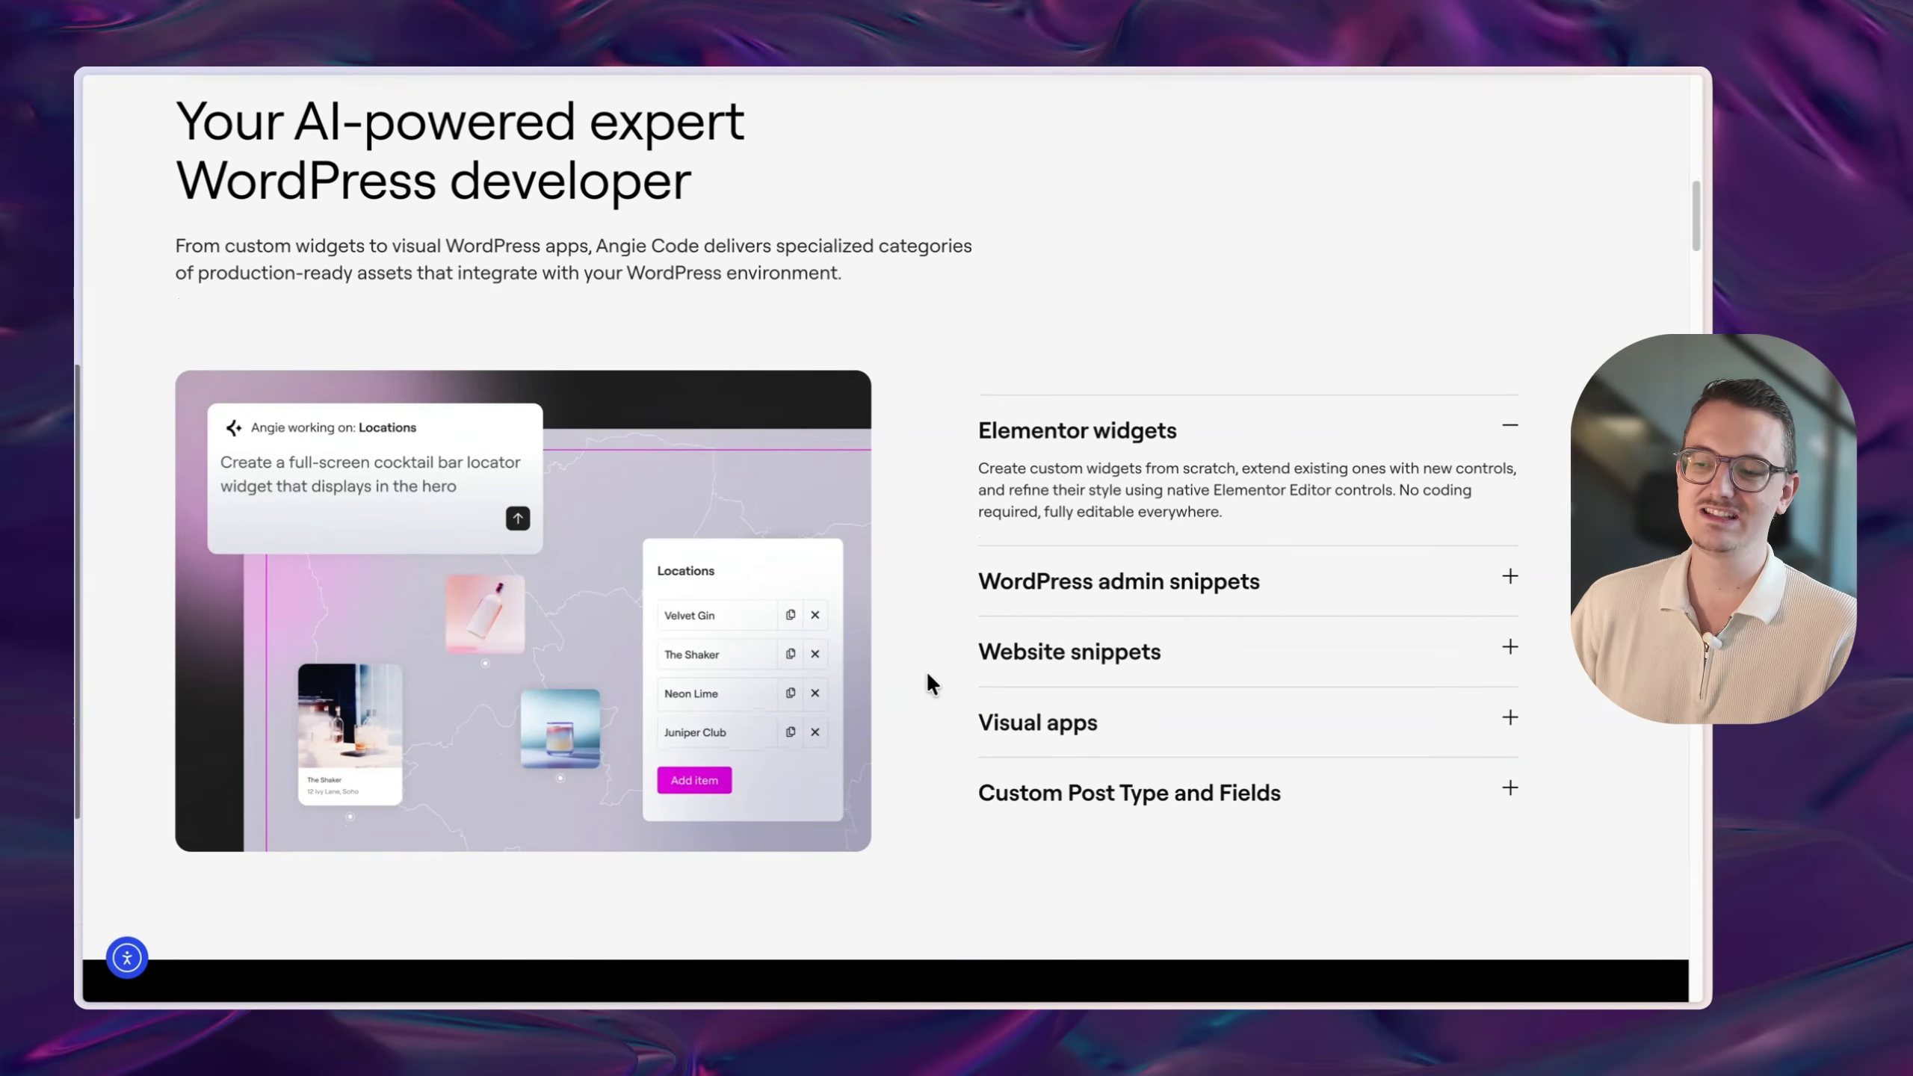
- Scroll the Angie Code page past the widgets accordion to the 'Built for confidence and scale' section
scroll(928, 675, down, 10)
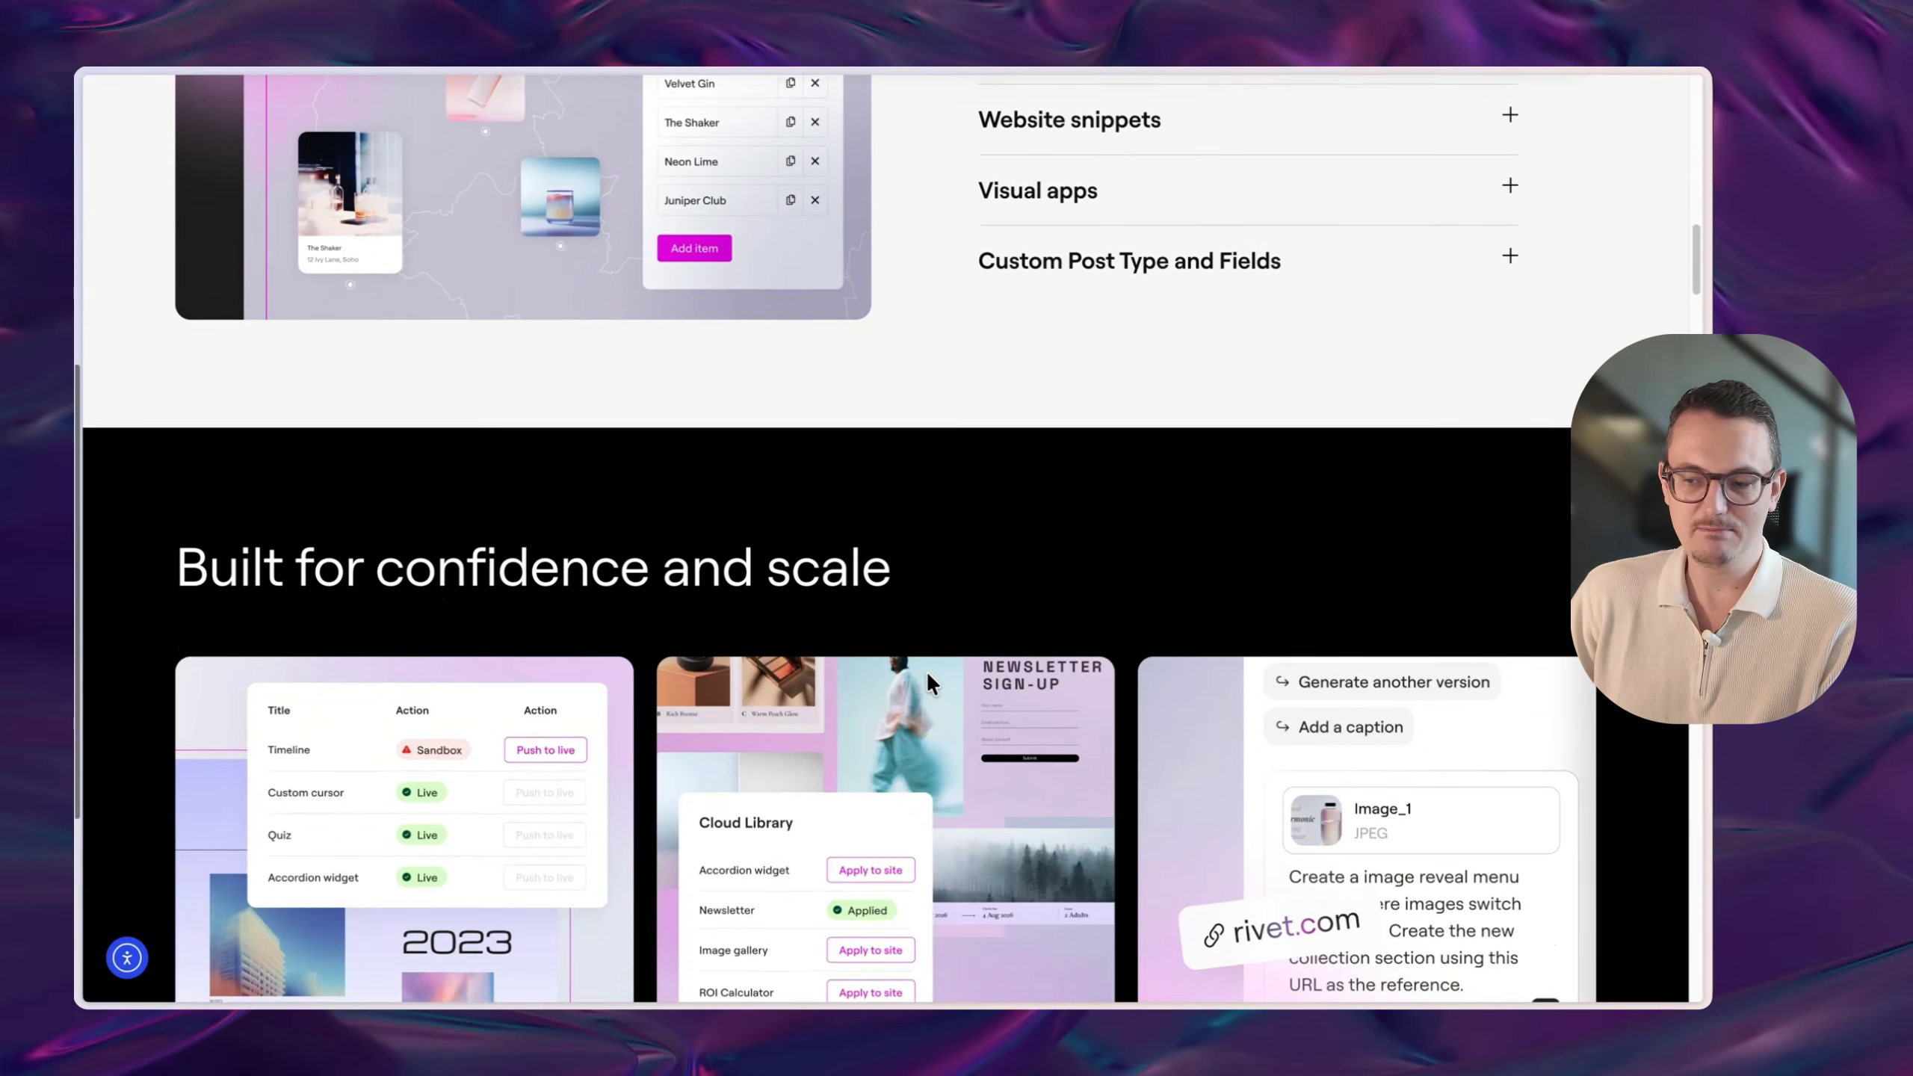
scroll(929, 675, down, 3)
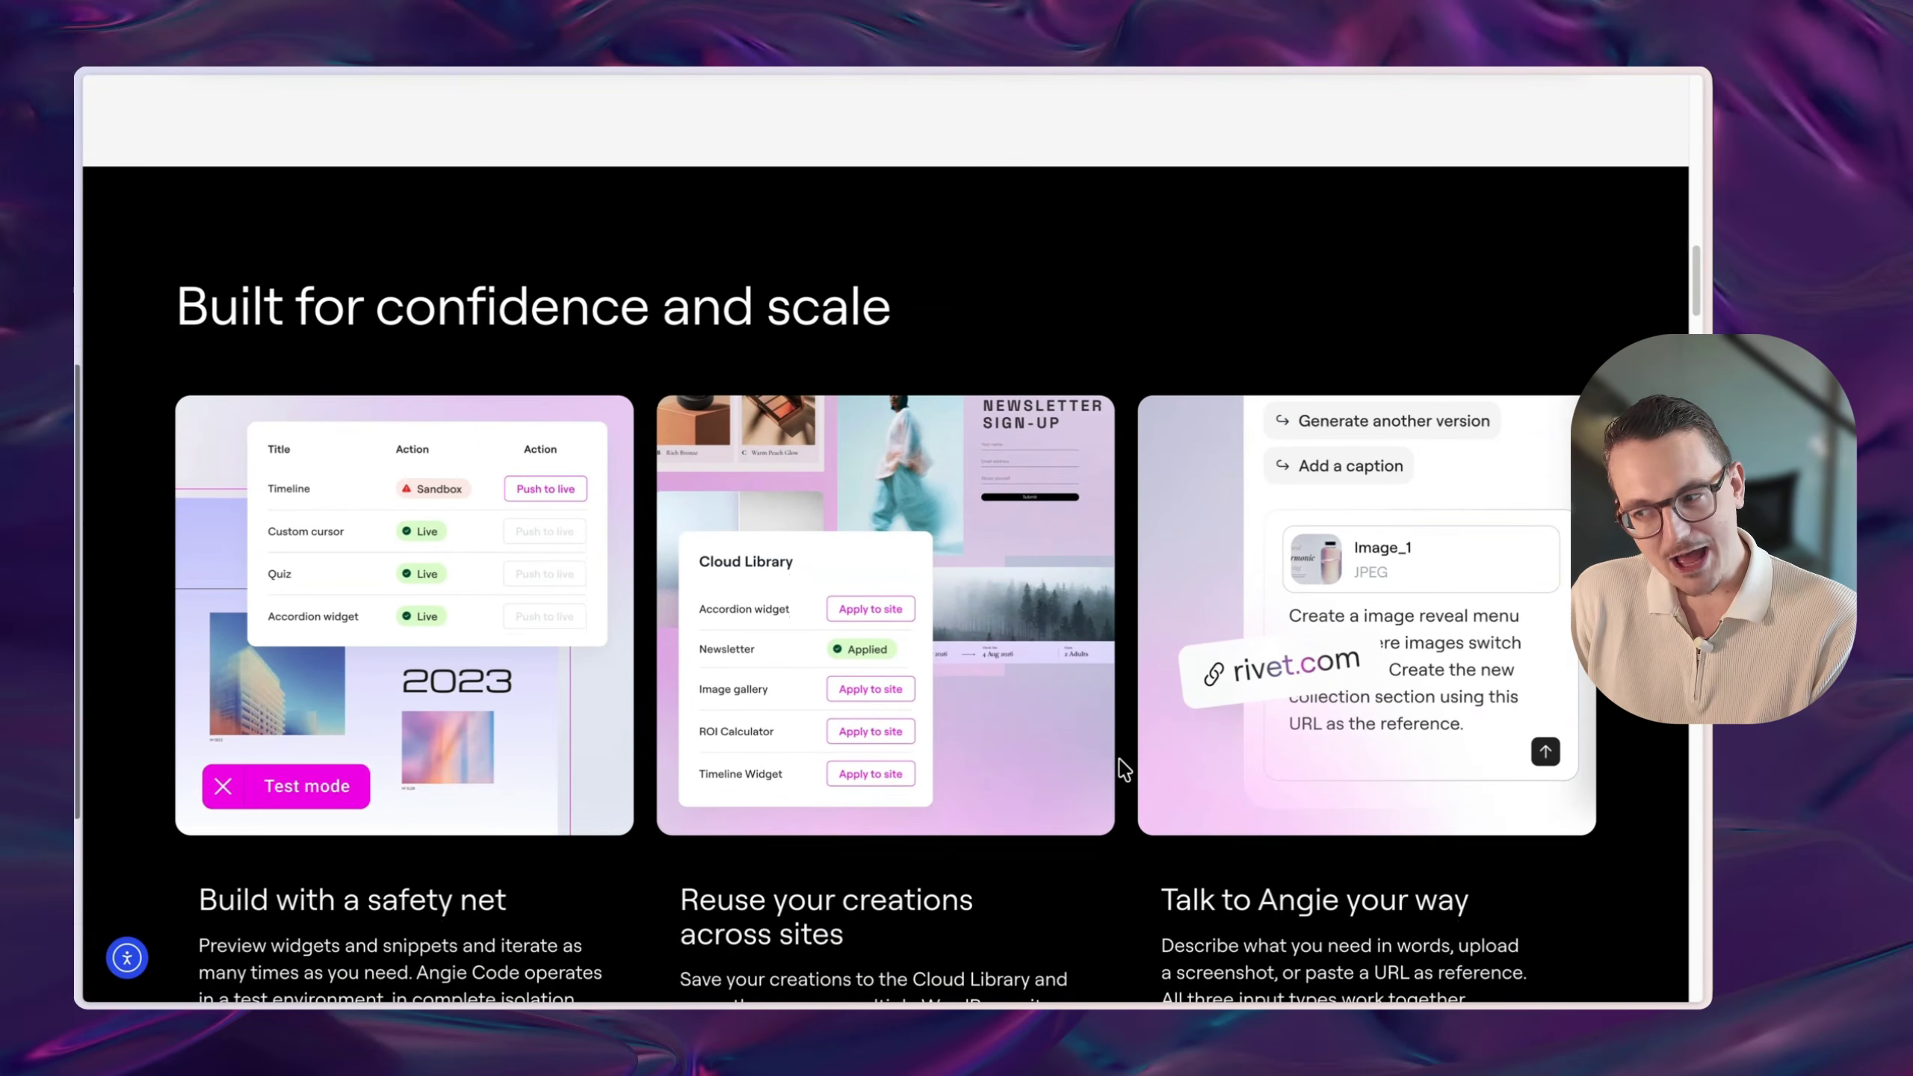
scroll(1132, 750, down, 4)
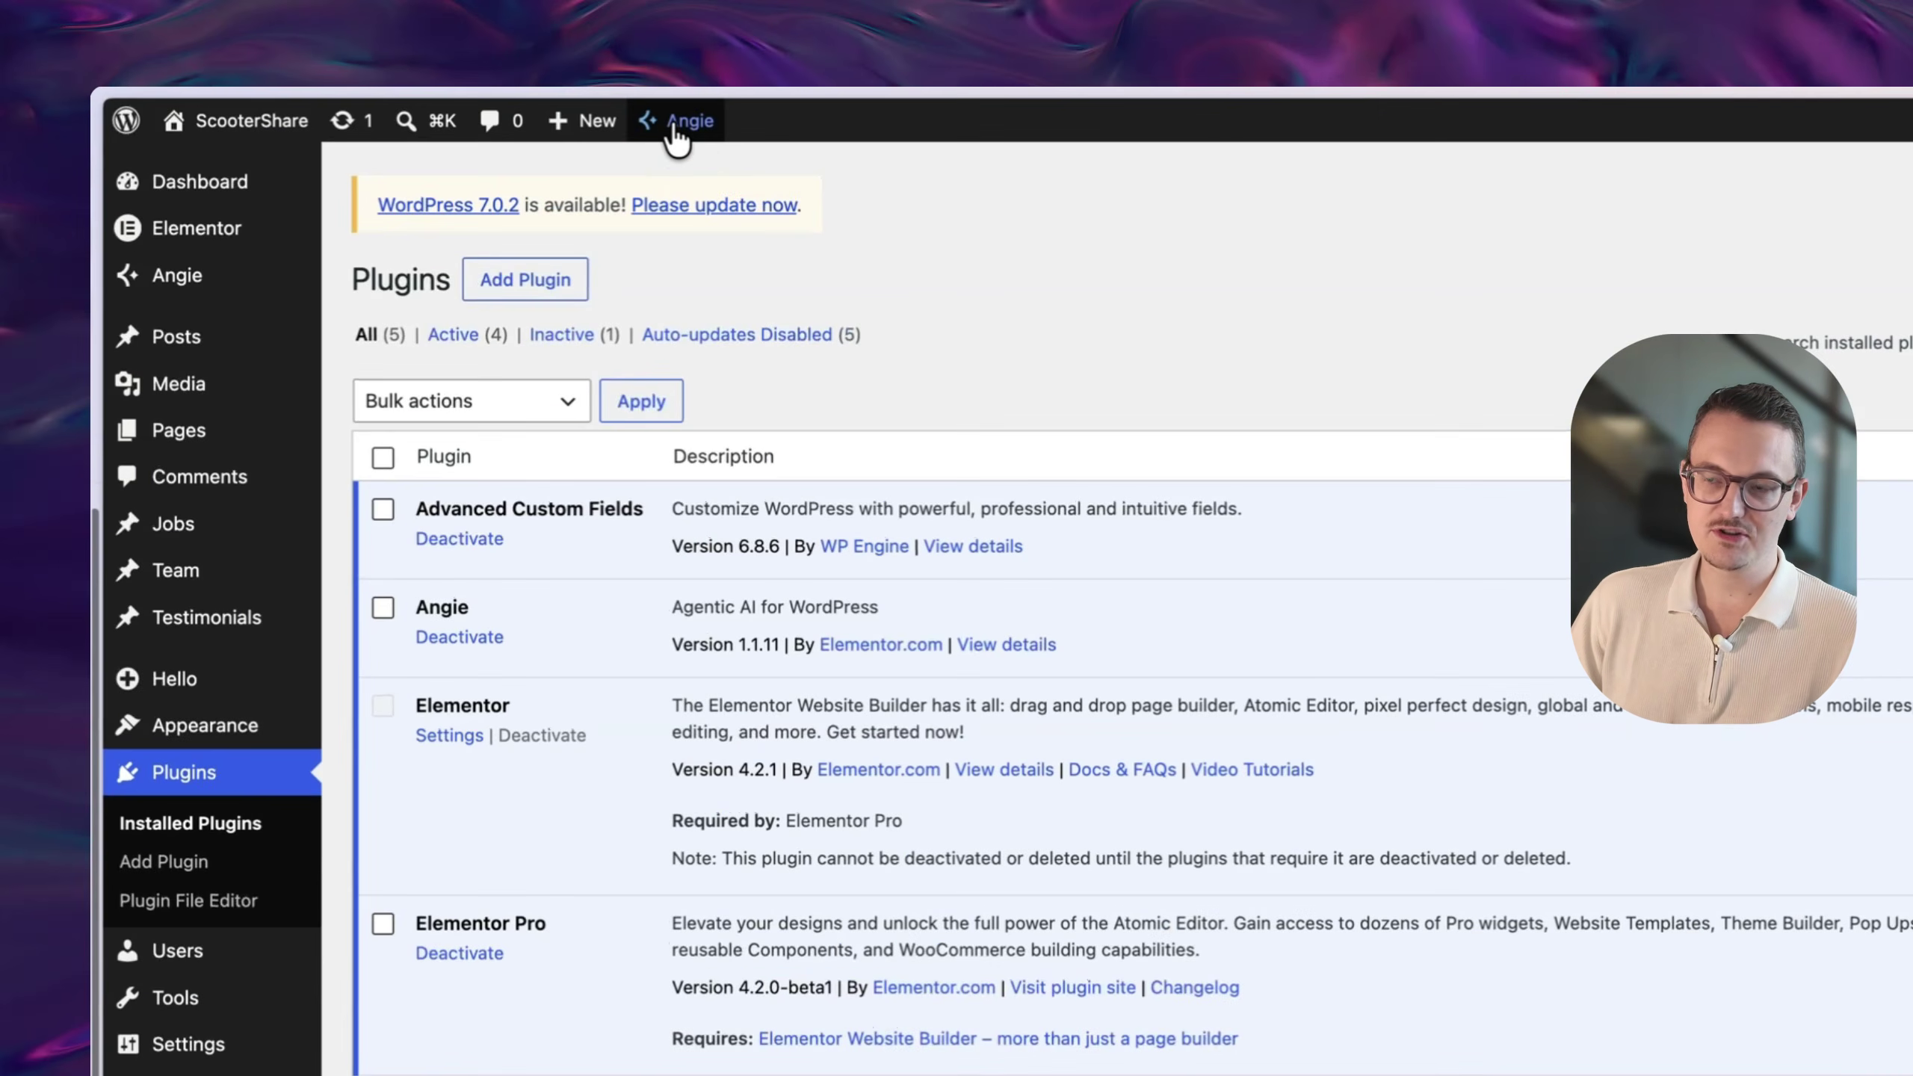
- Open the Angie chat side panel from the WordPress admin toolbar
click(674, 130)
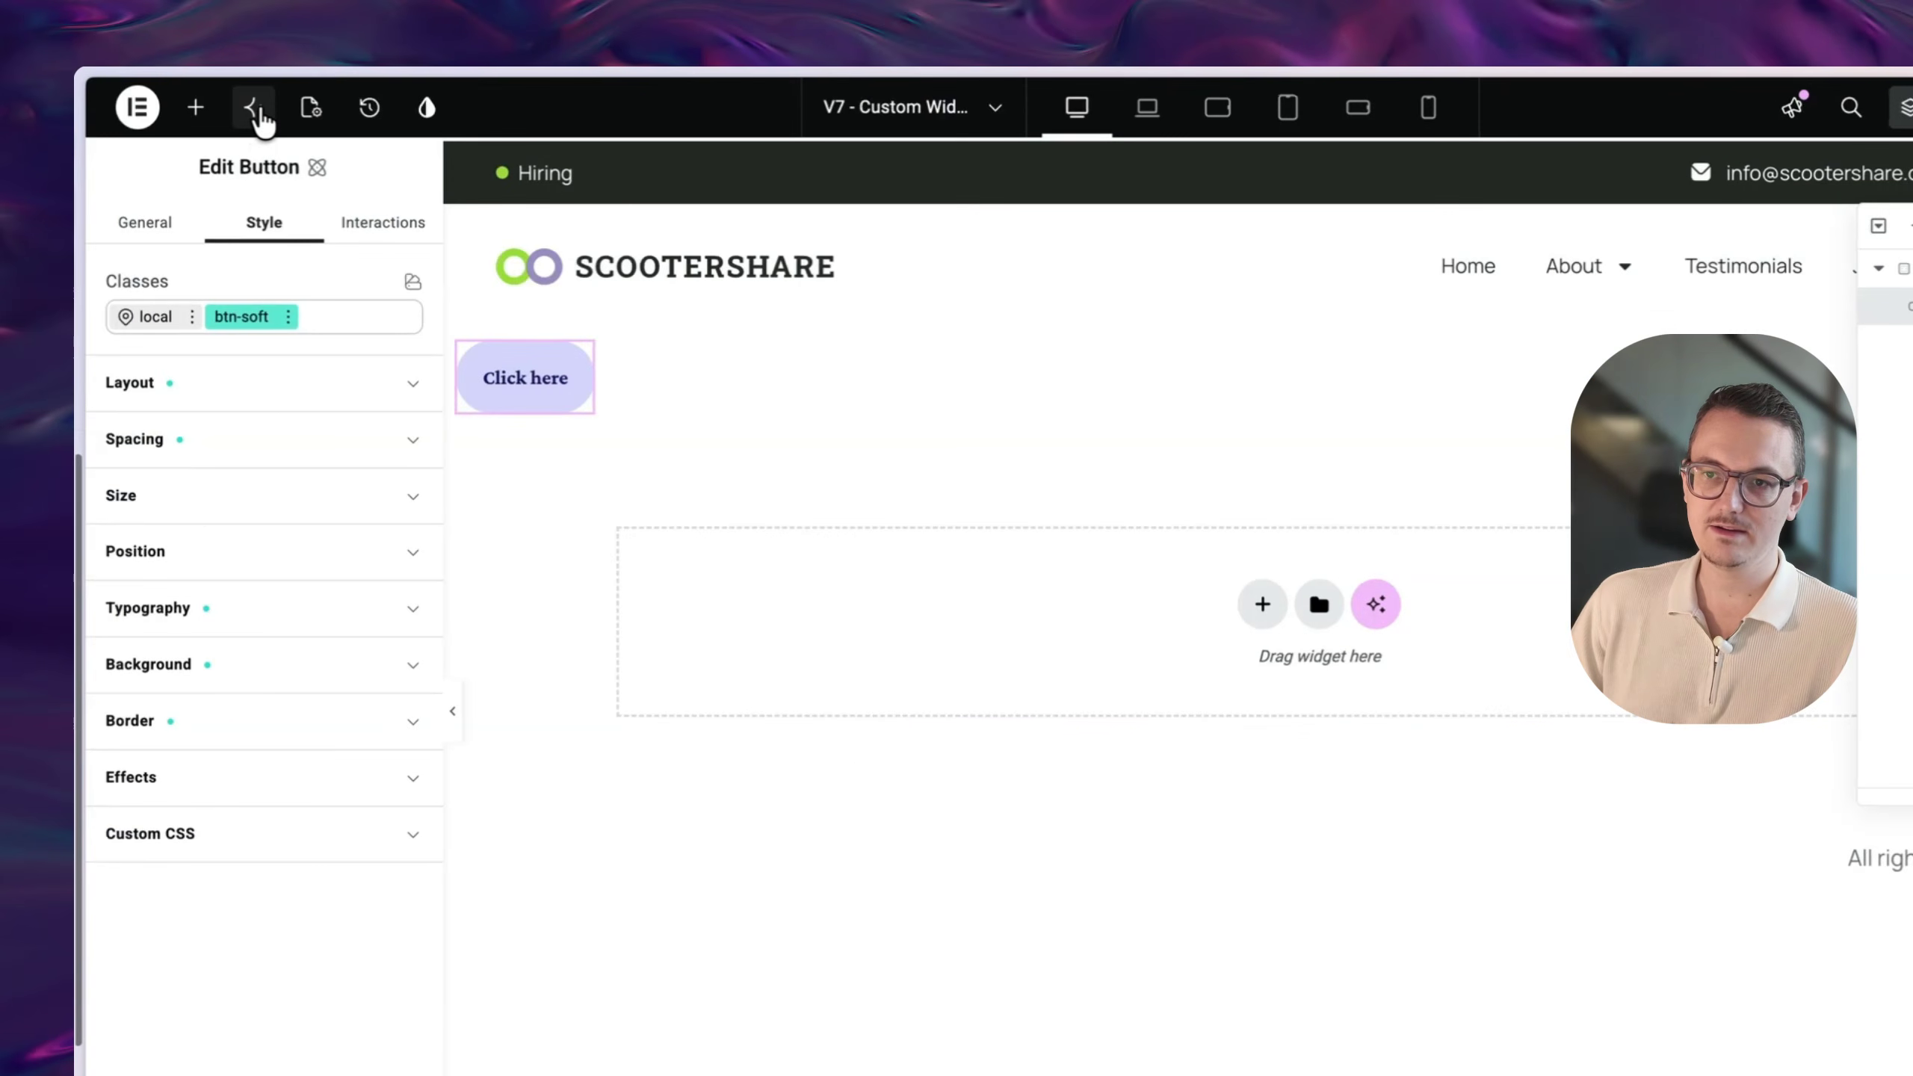
click(254, 107)
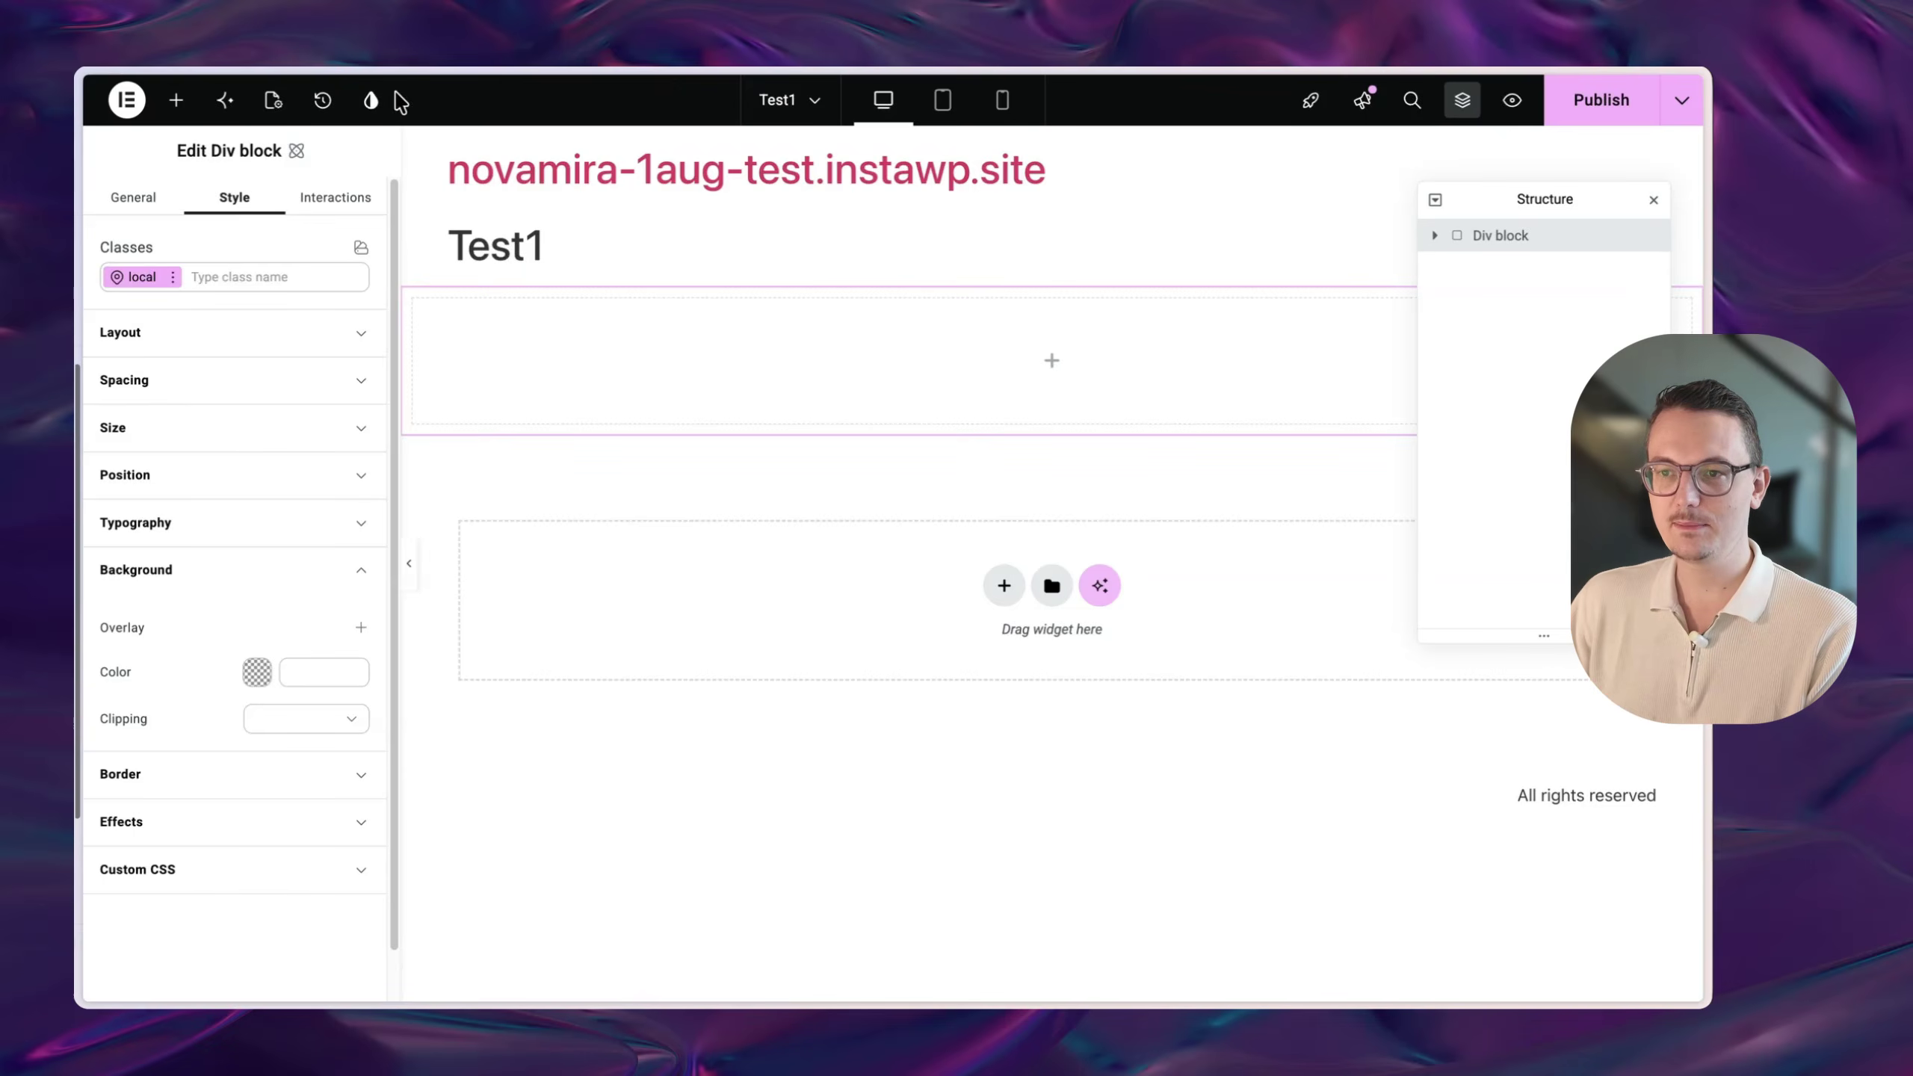
- Save the Test1 page, check the design system's four section classes, then view its empty Variables list
click(371, 100)
click(1039, 618)
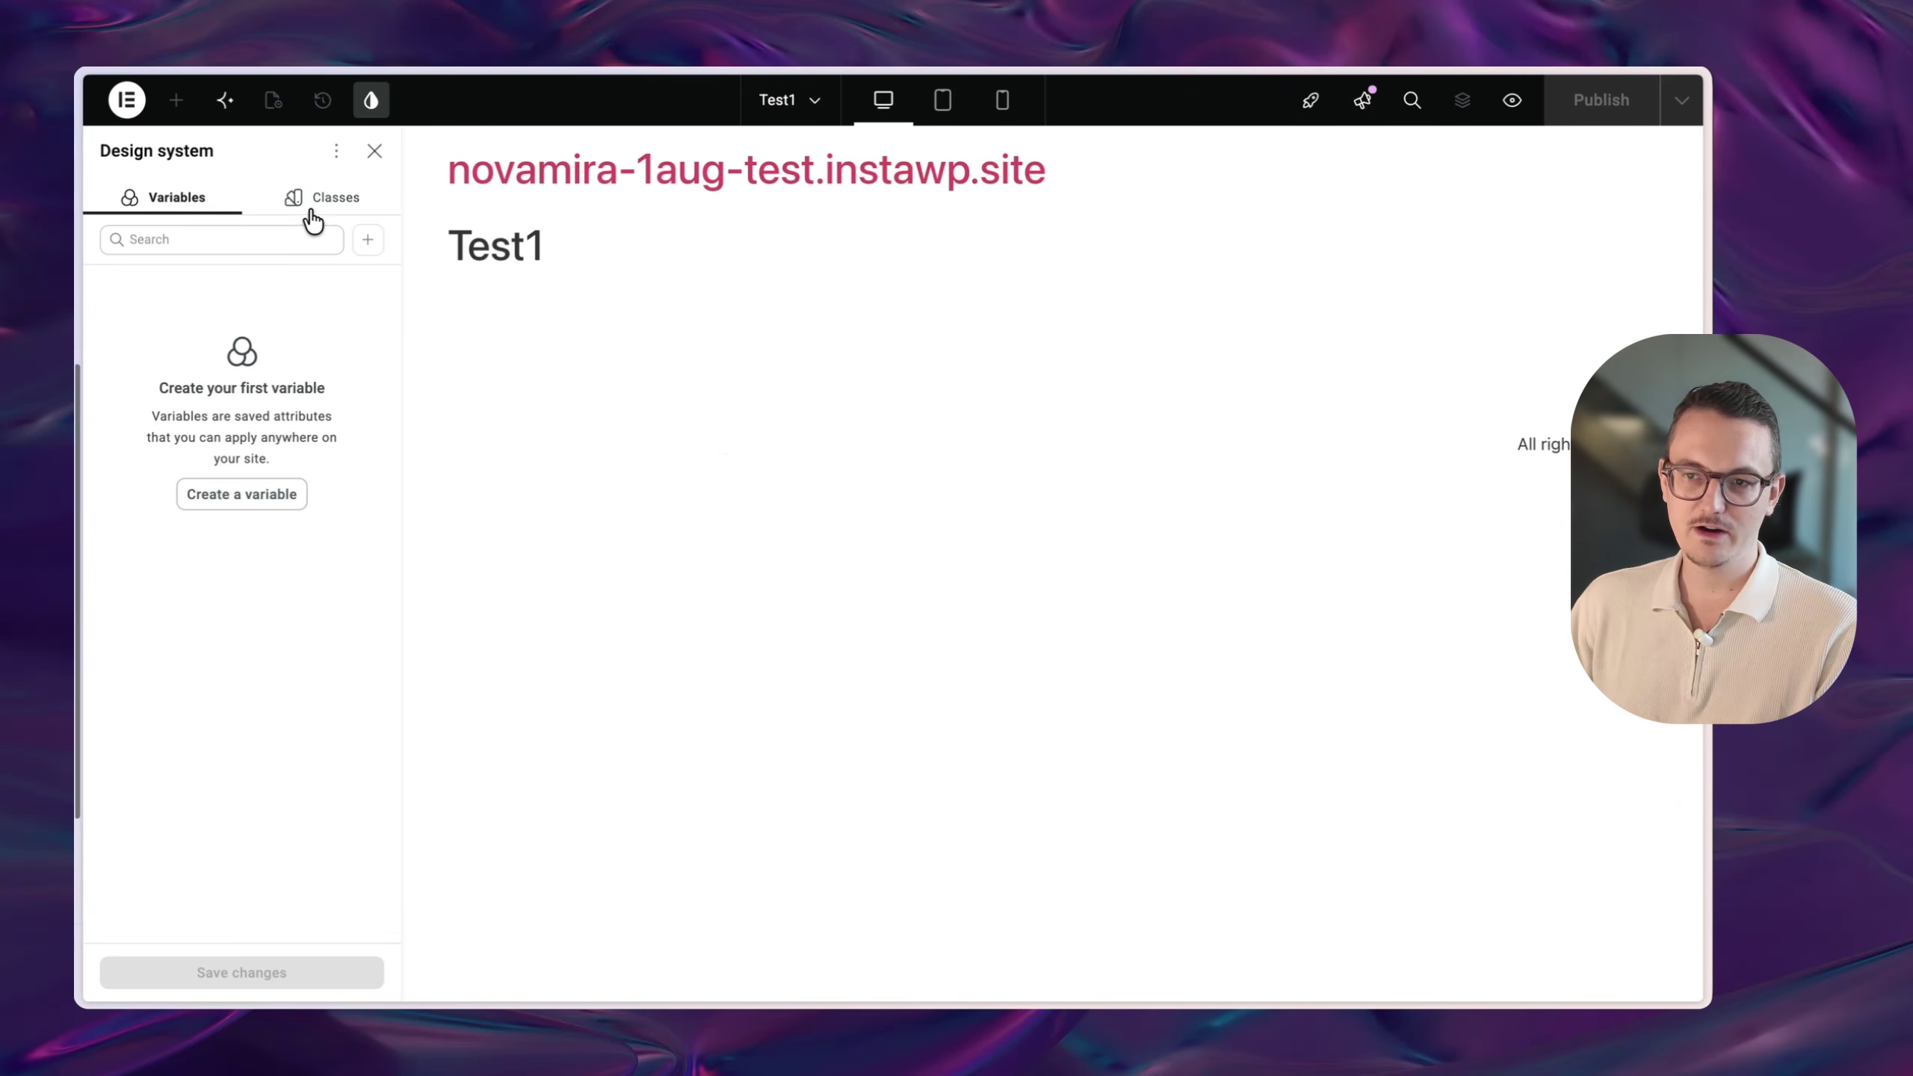
click(312, 204)
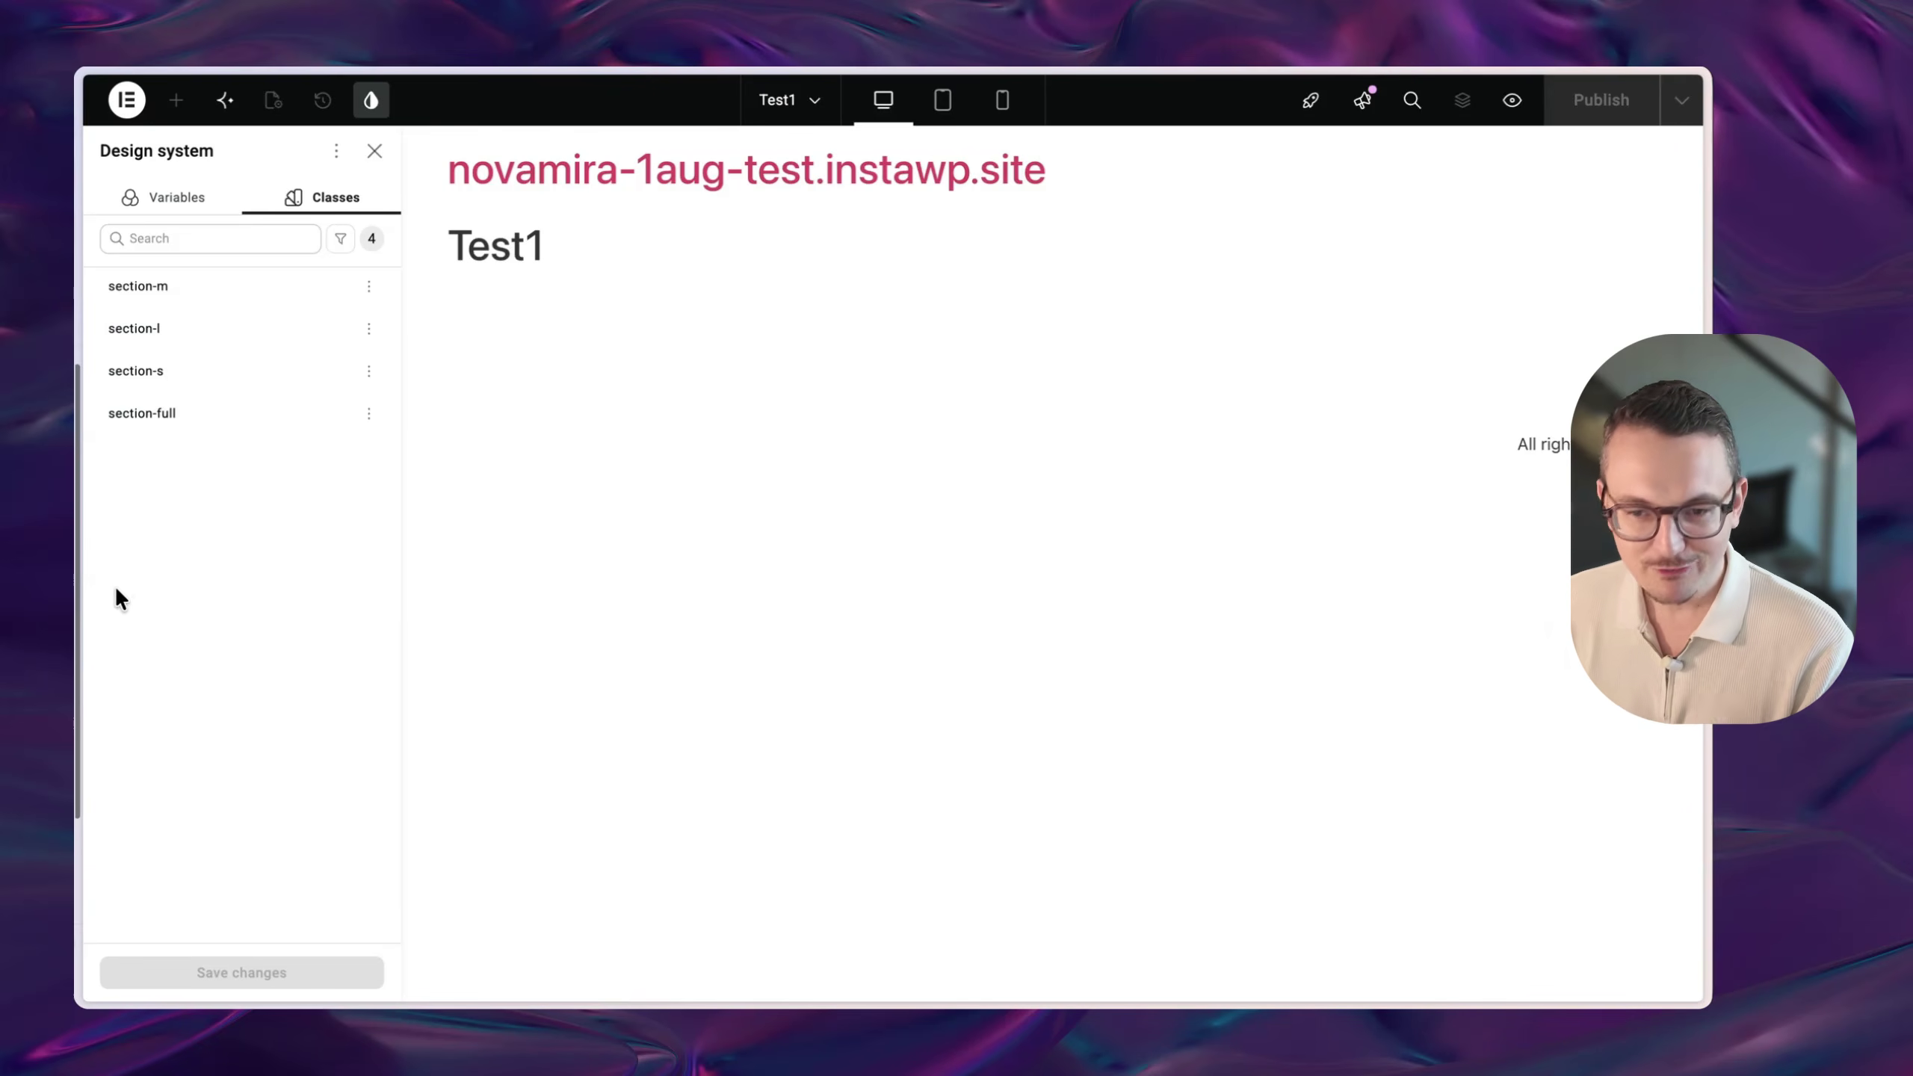
click(181, 198)
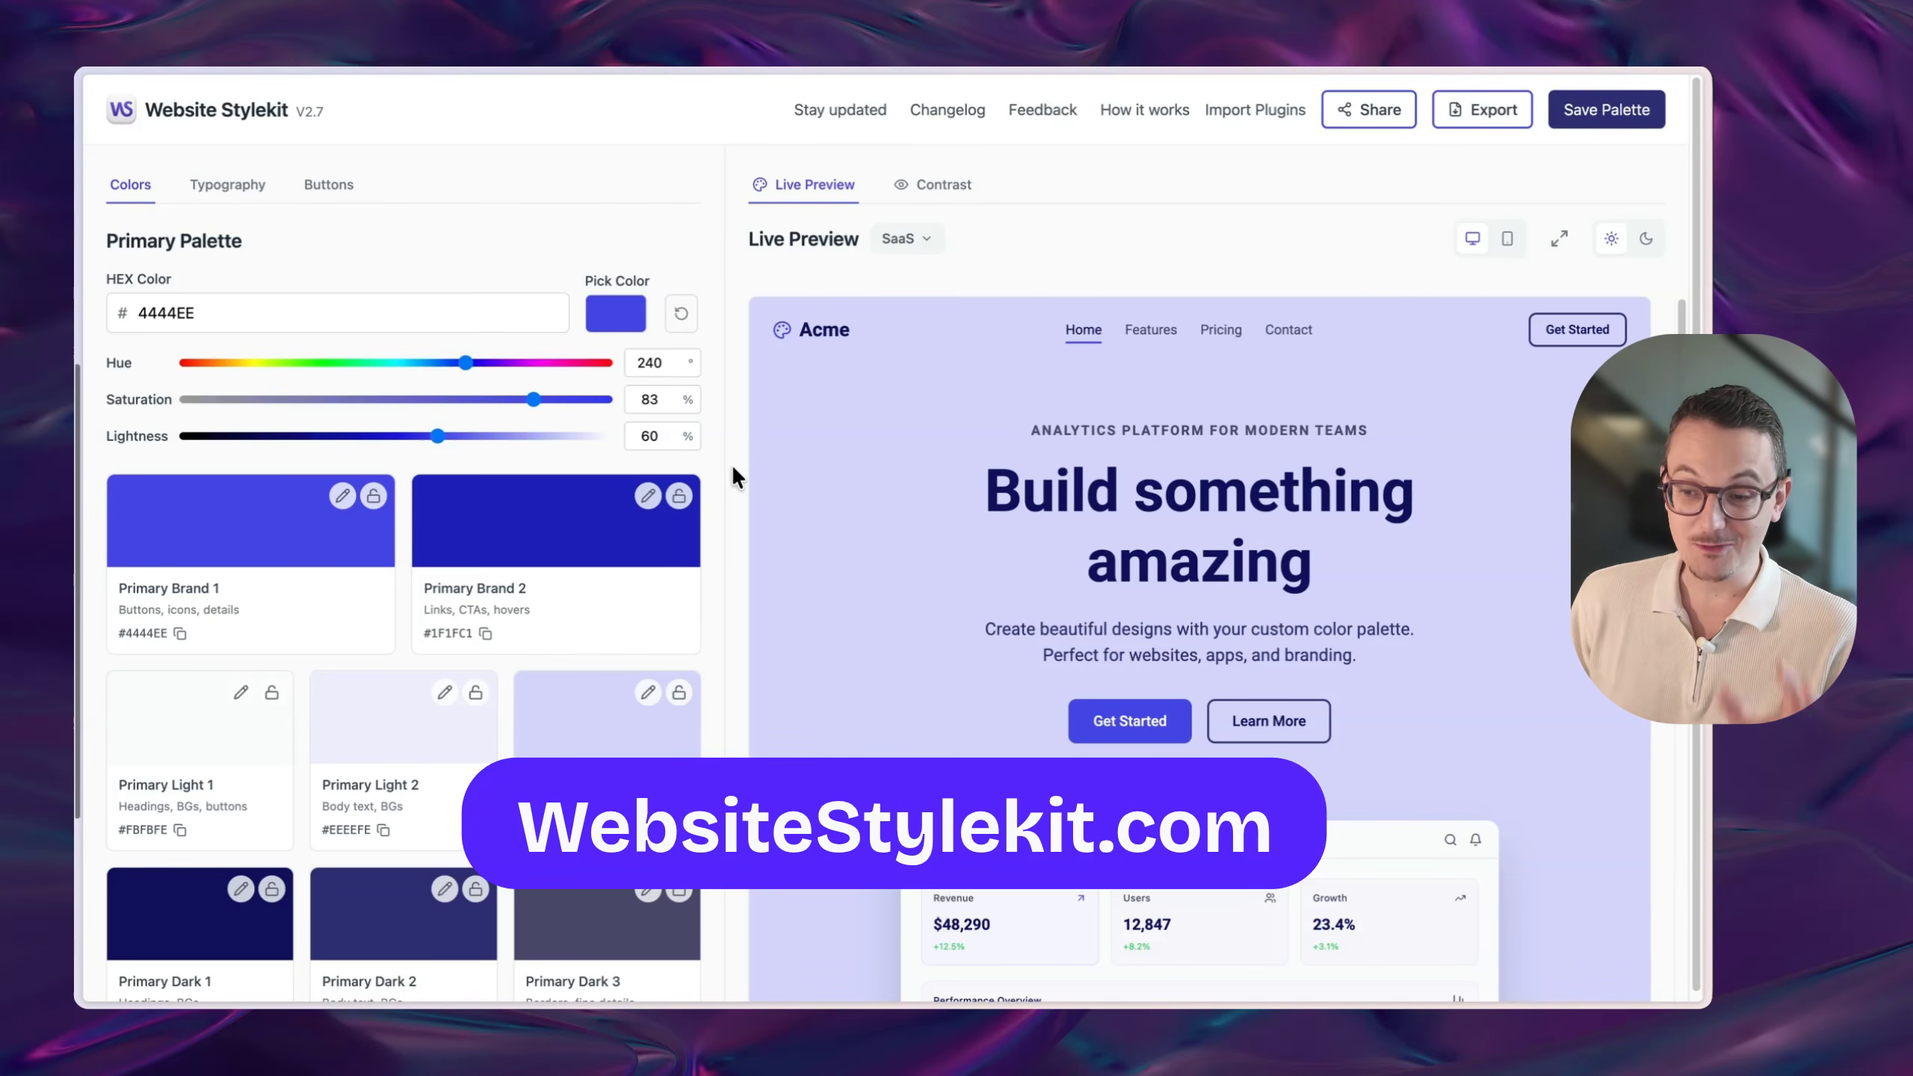
- Shift the primary palette hue to purple and add a green secondary palette
scroll(733, 463, down, 2)
drag(473, 369, 514, 365)
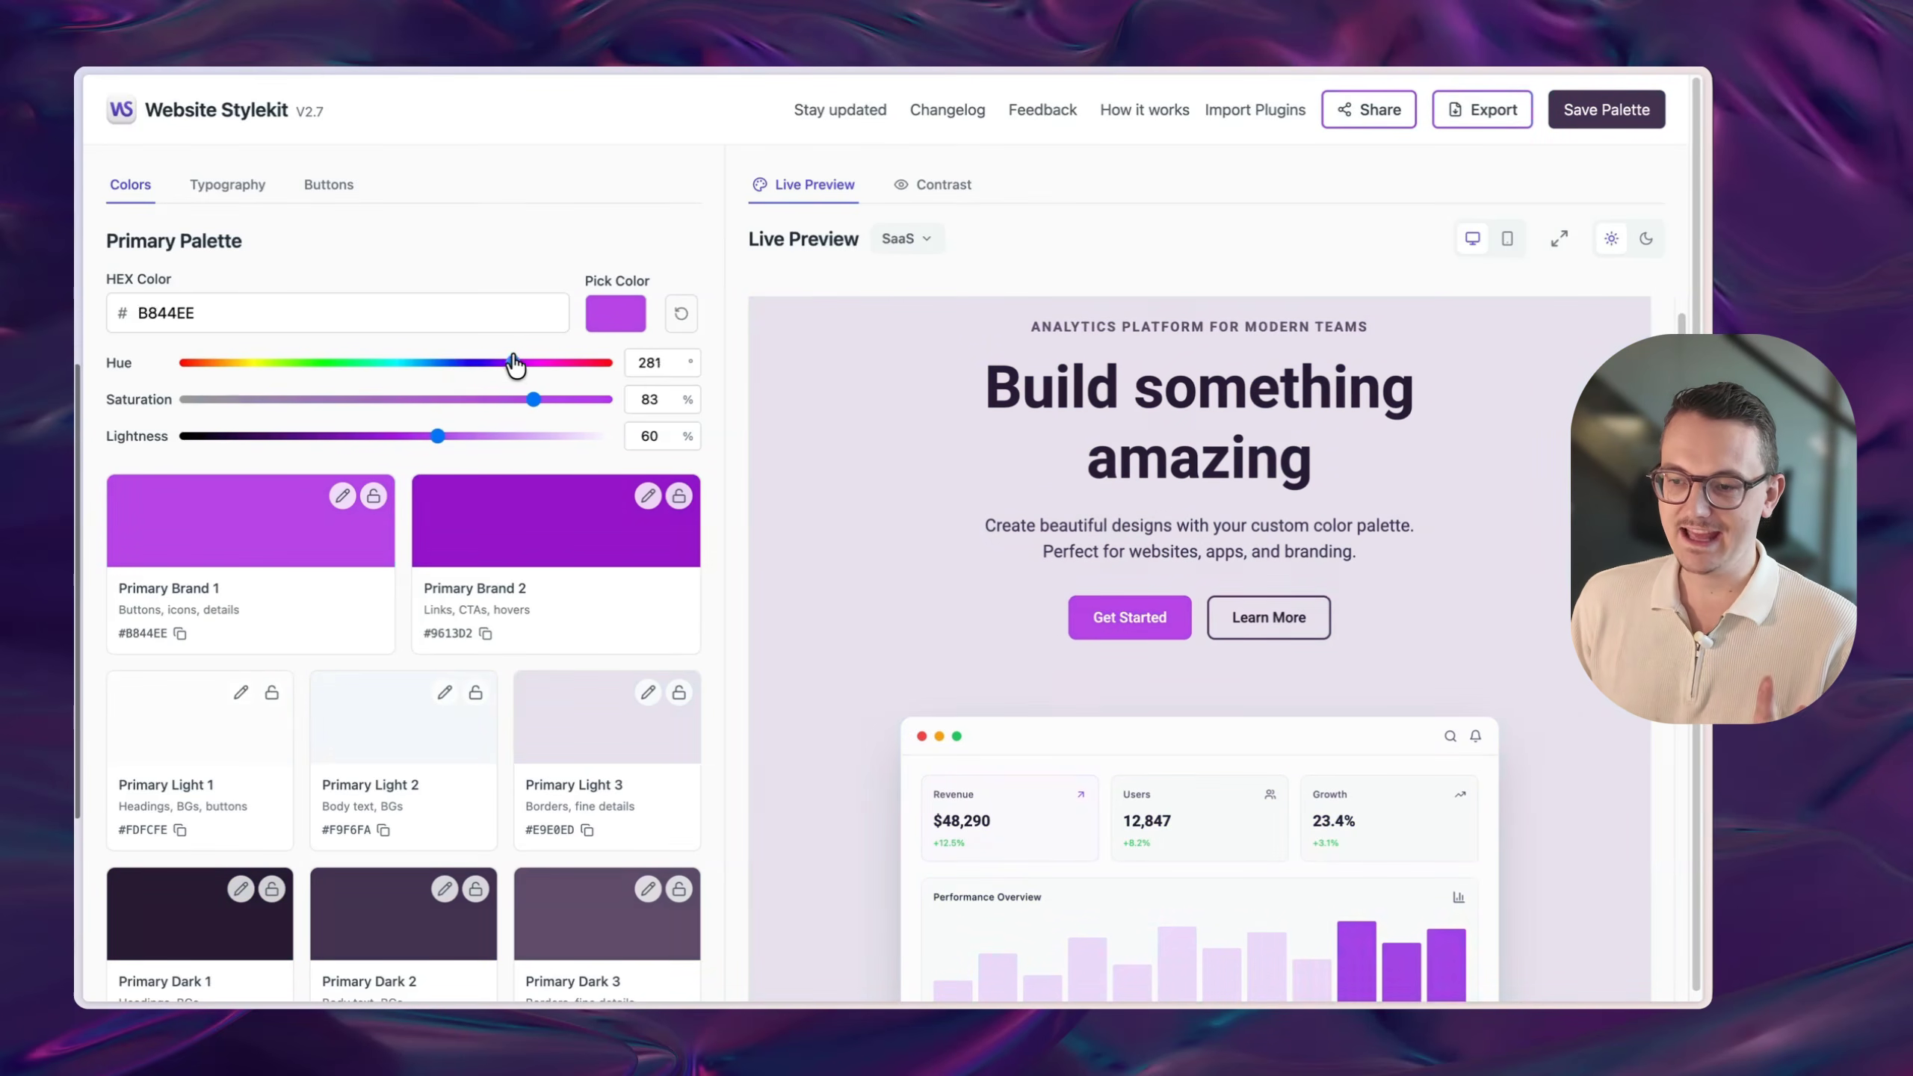
scroll(514, 613, down, 3)
click(440, 867)
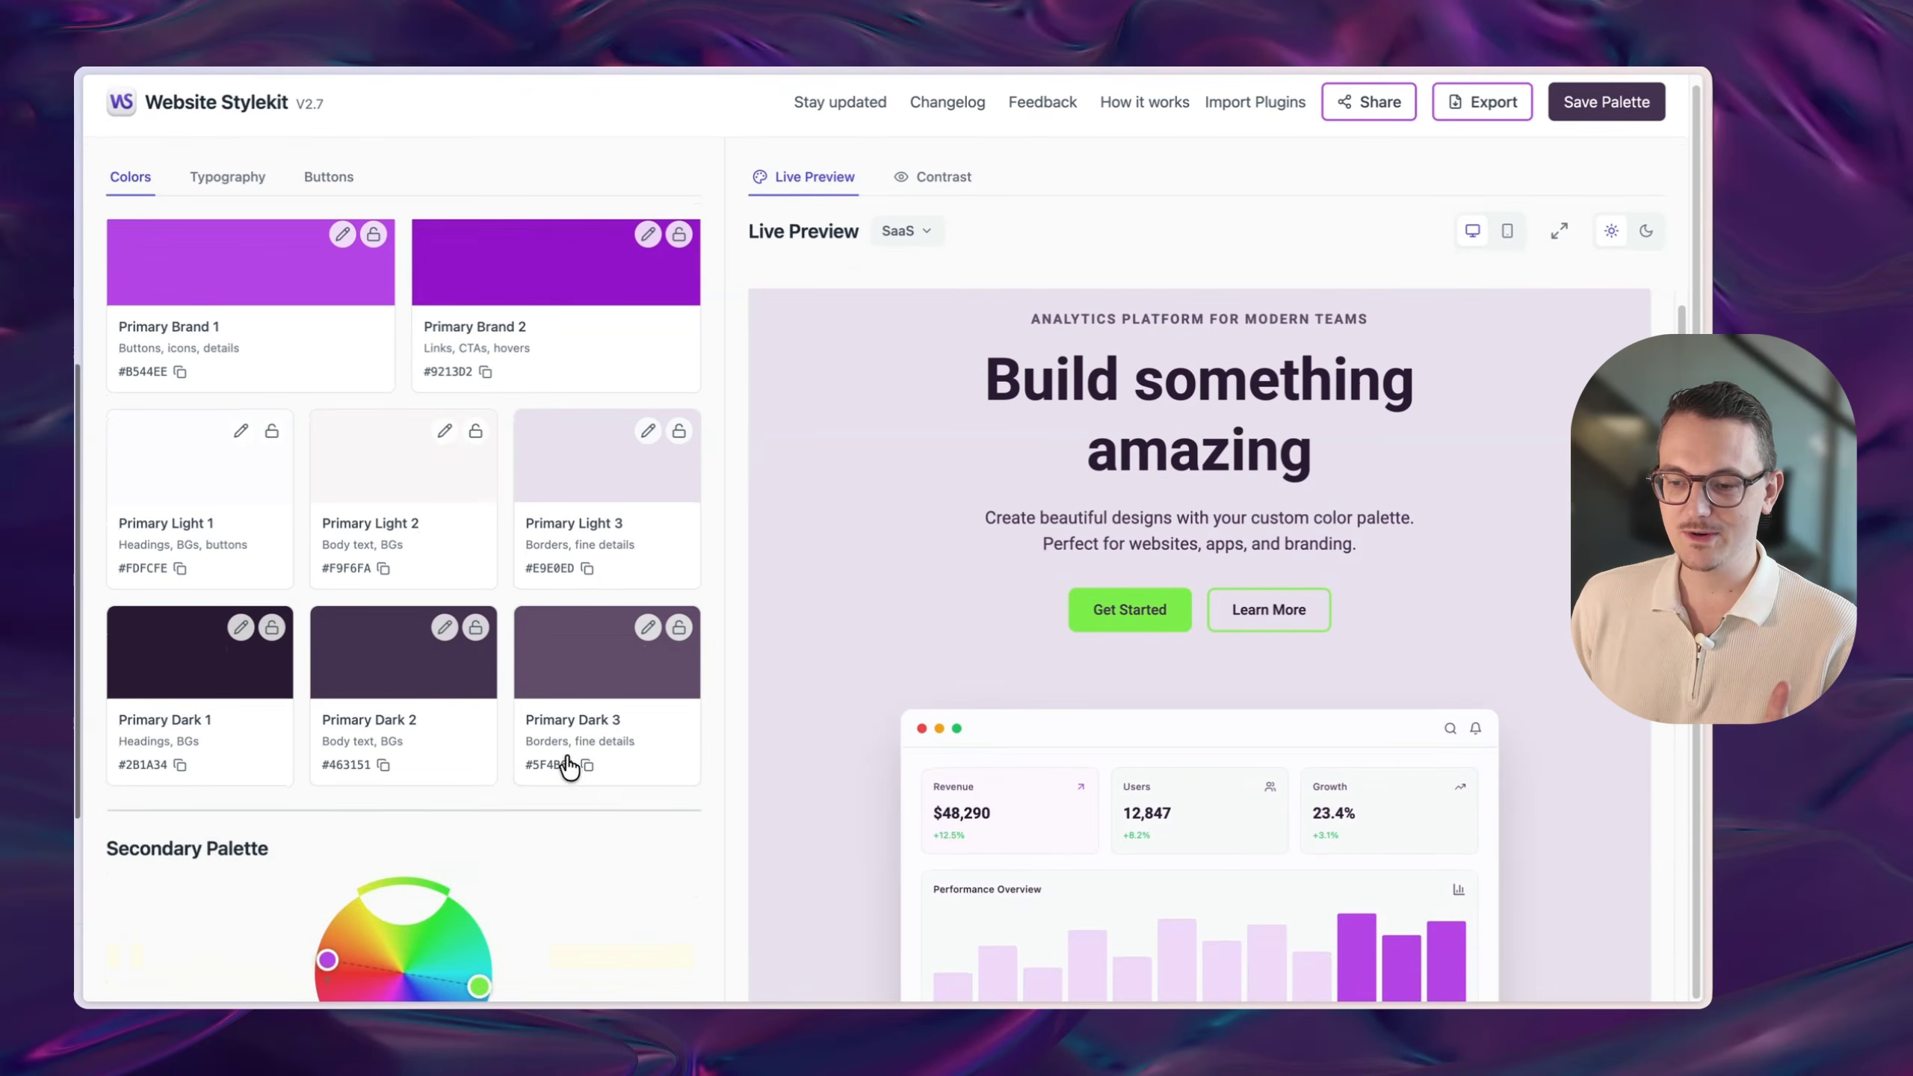
scroll(550, 679, down, 6)
scroll(541, 620, down, 3)
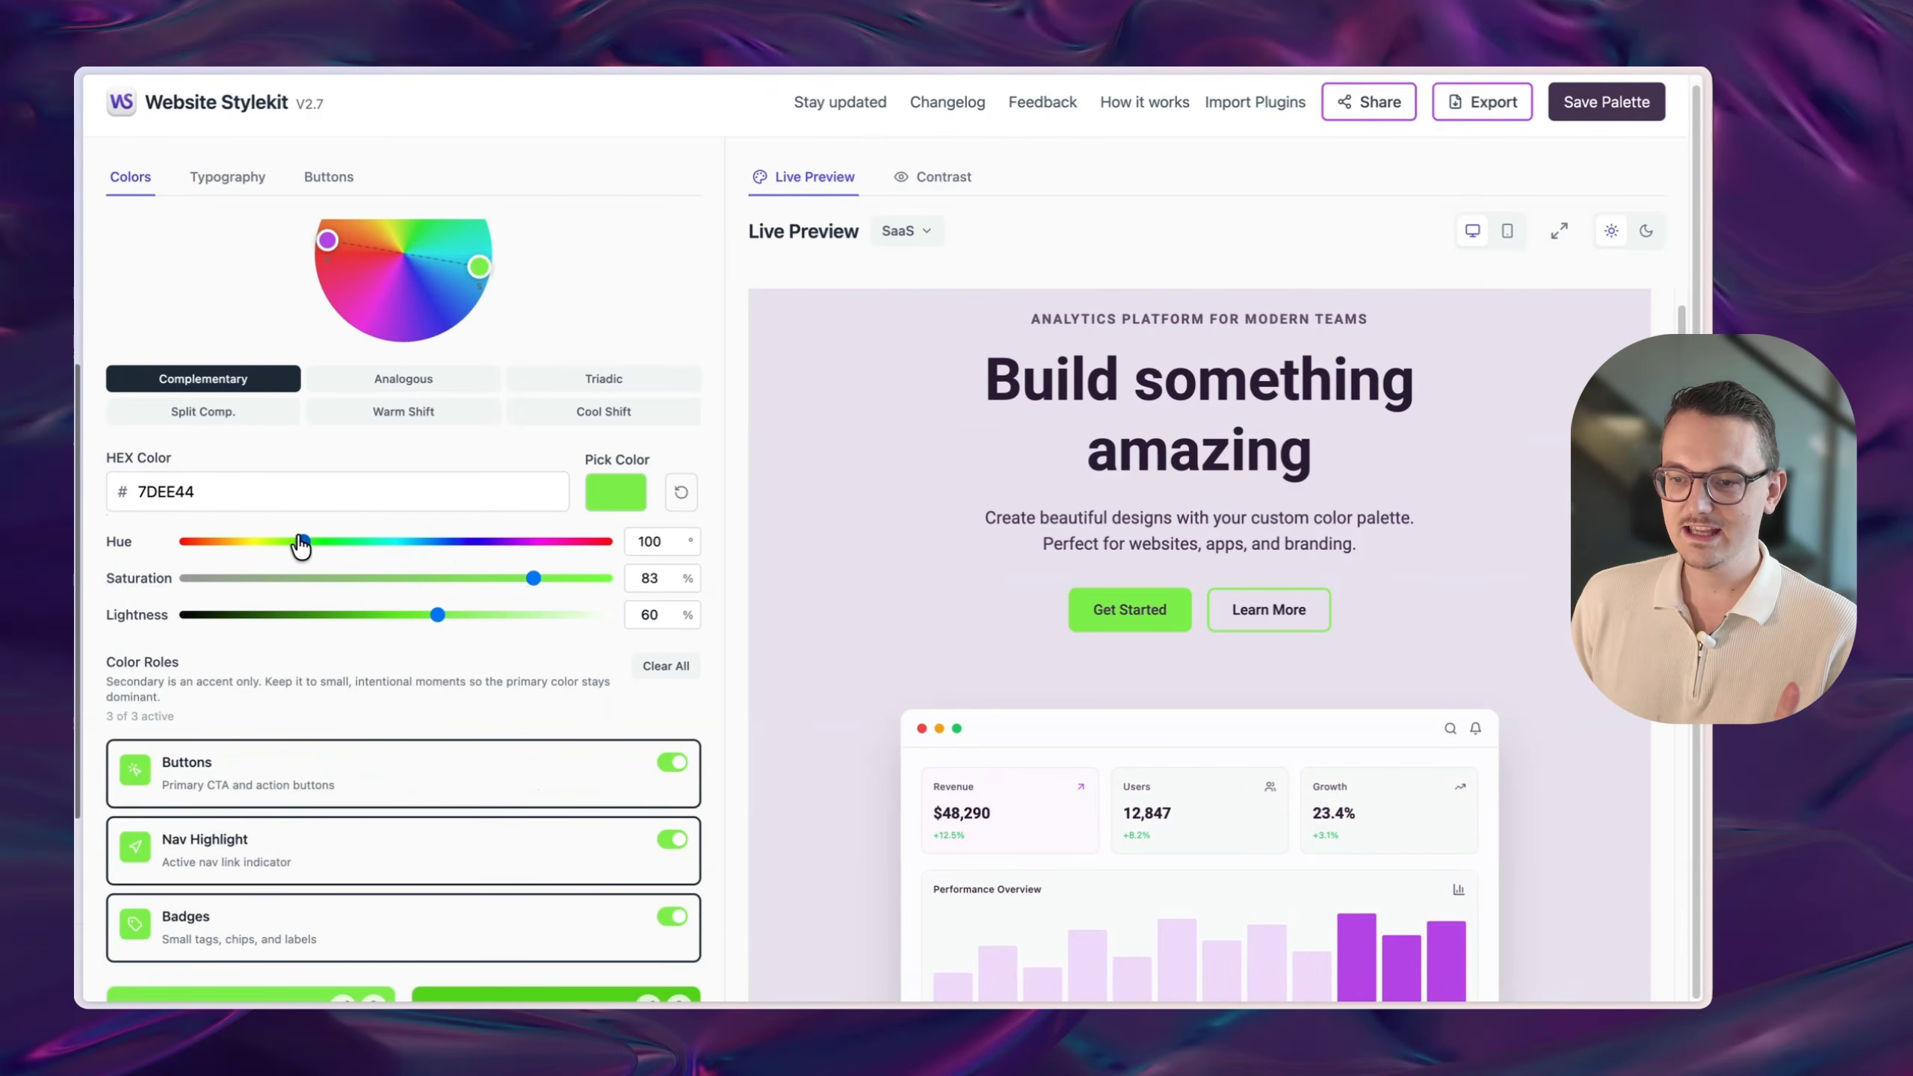
drag(301, 542, 299, 542)
- Set the heading font to Google Sans and the body font to Nunito
click(226, 177)
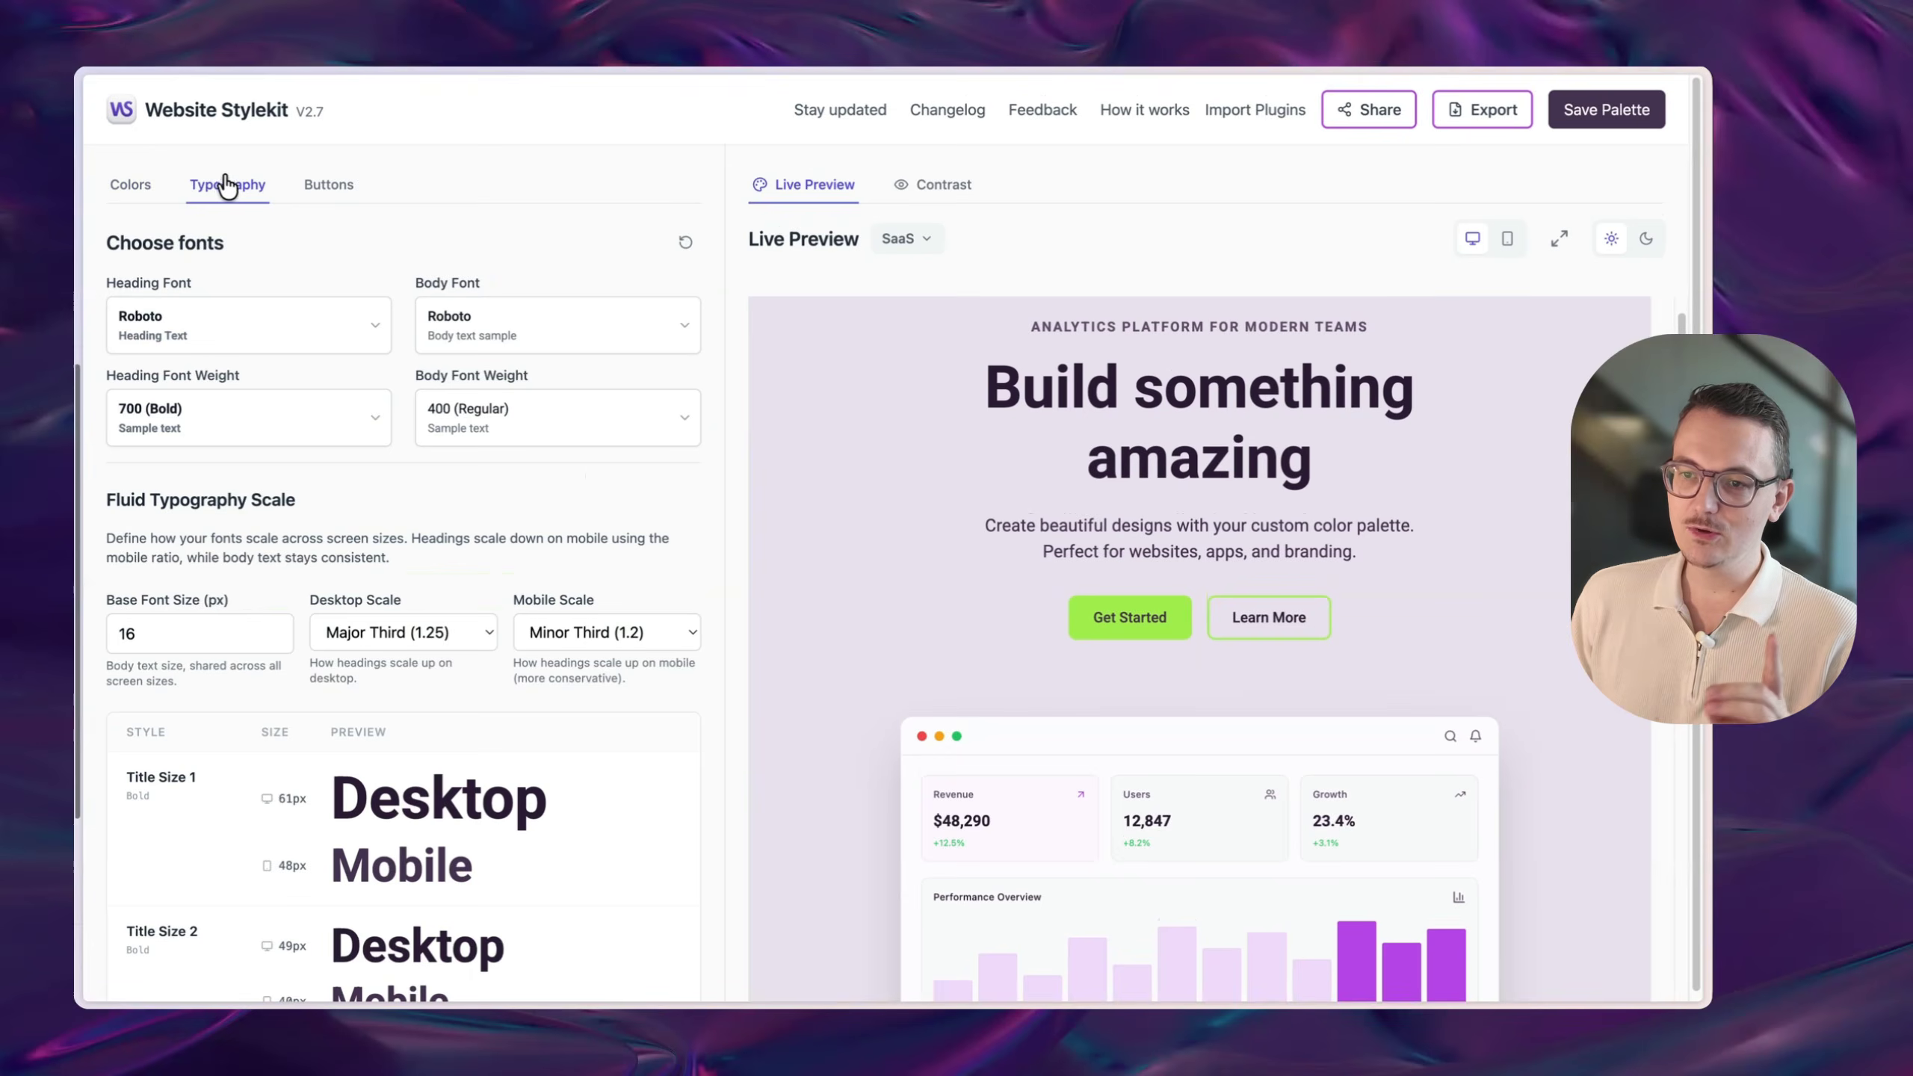
click(319, 339)
scroll(908, 652, down, 3)
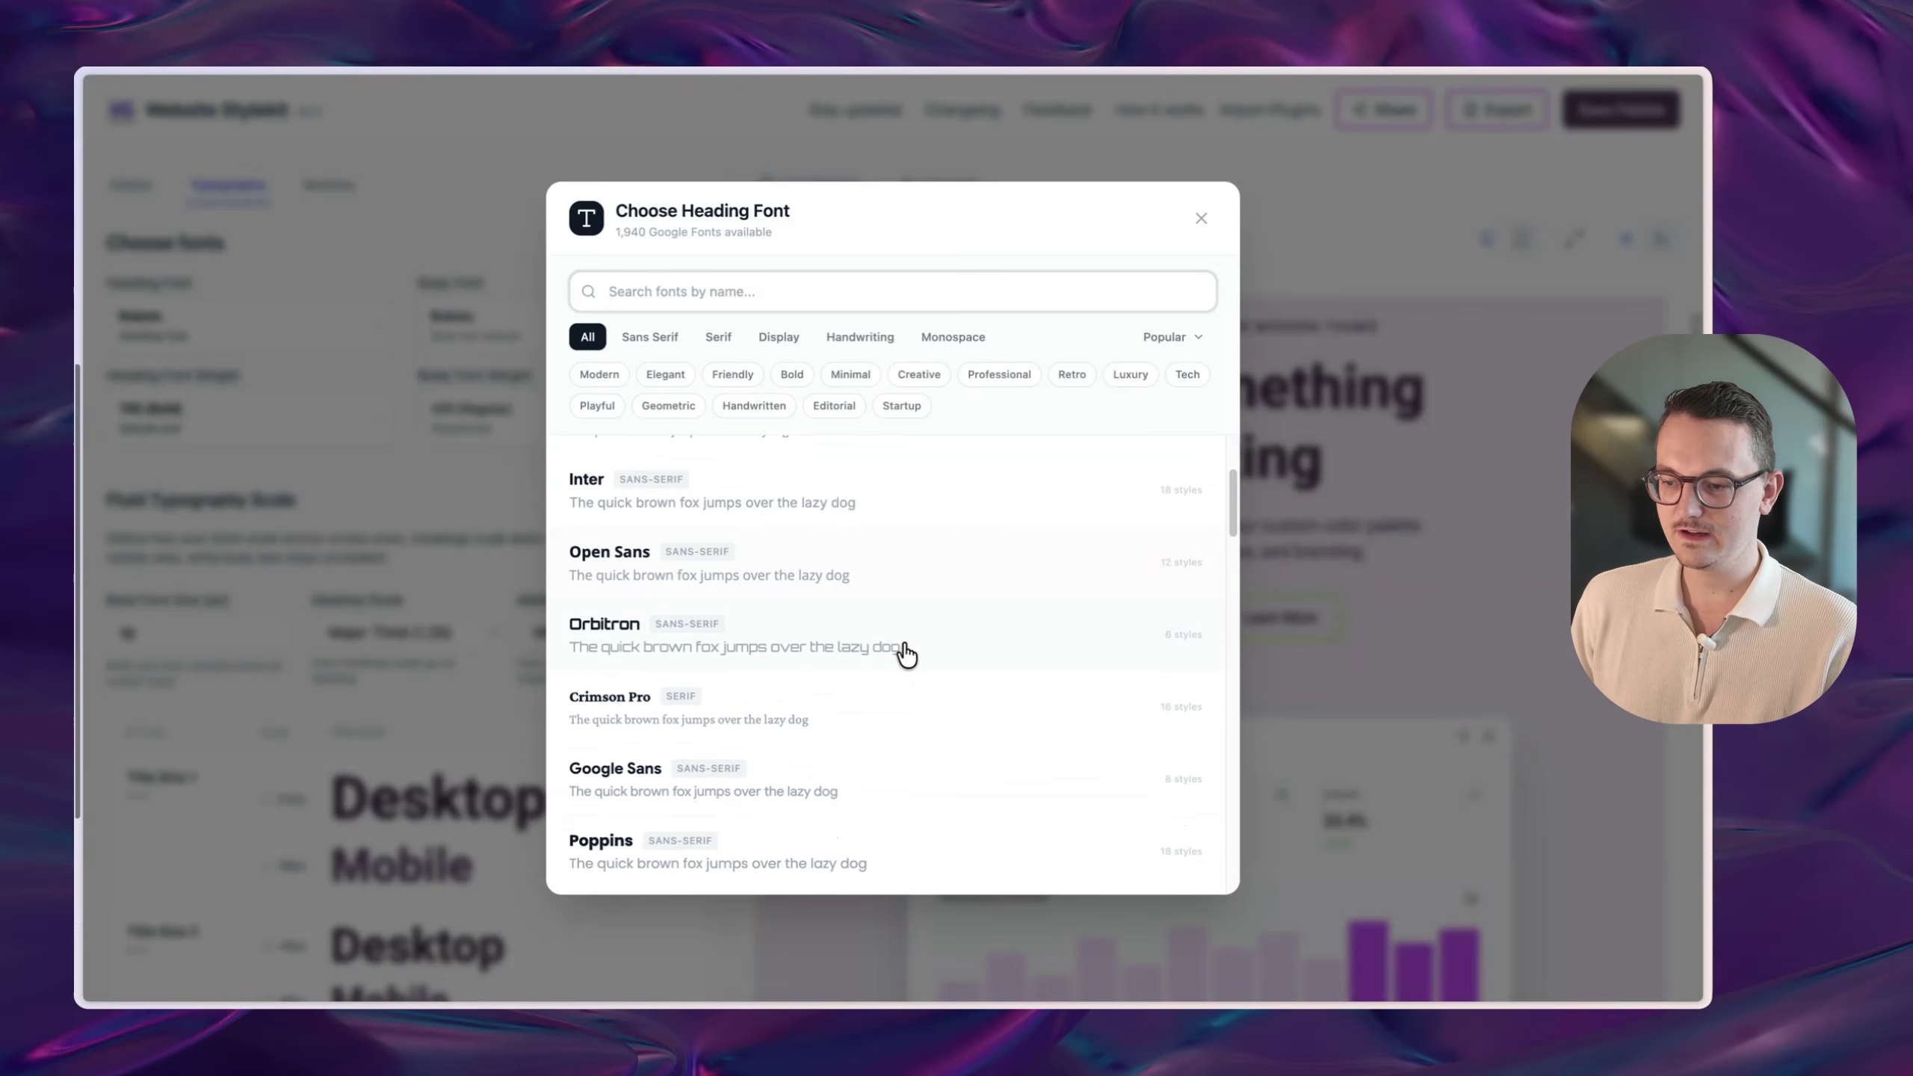
click(816, 743)
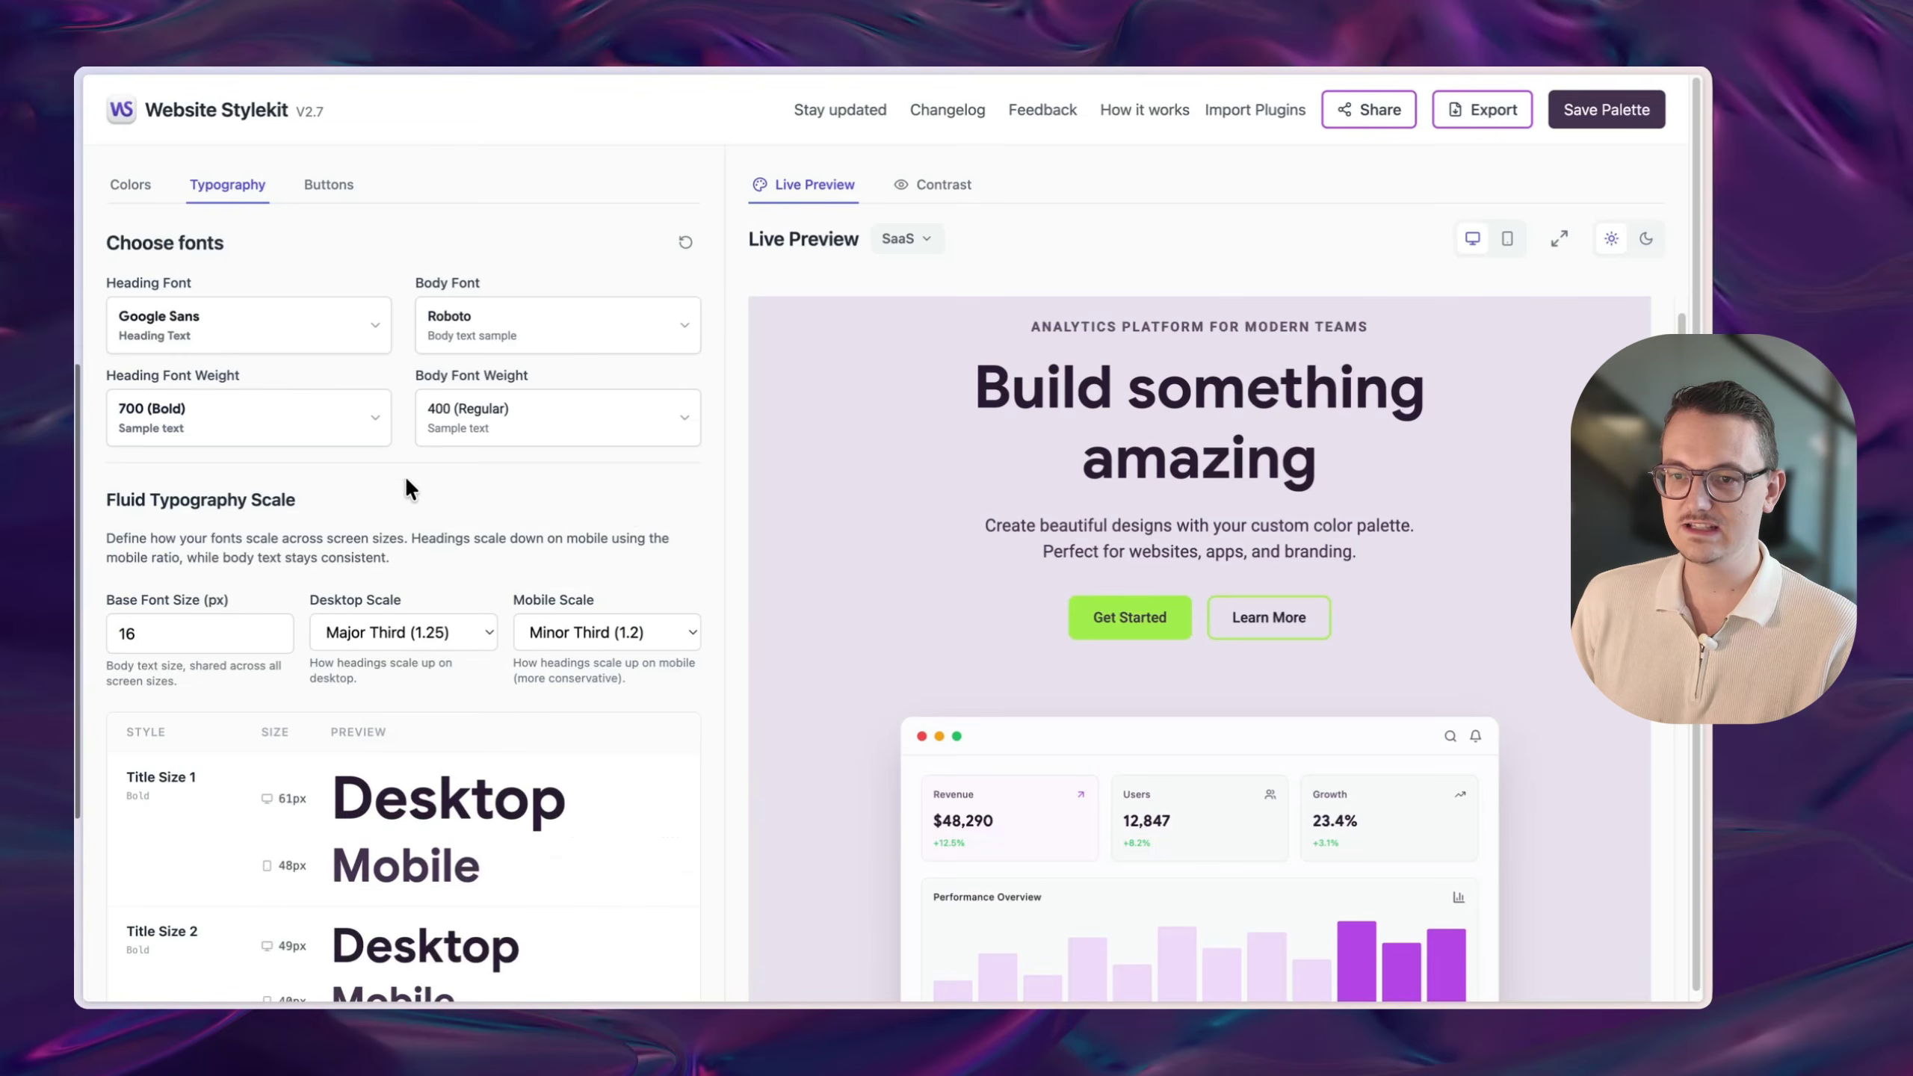
click(516, 359)
scroll(867, 693, down, 5)
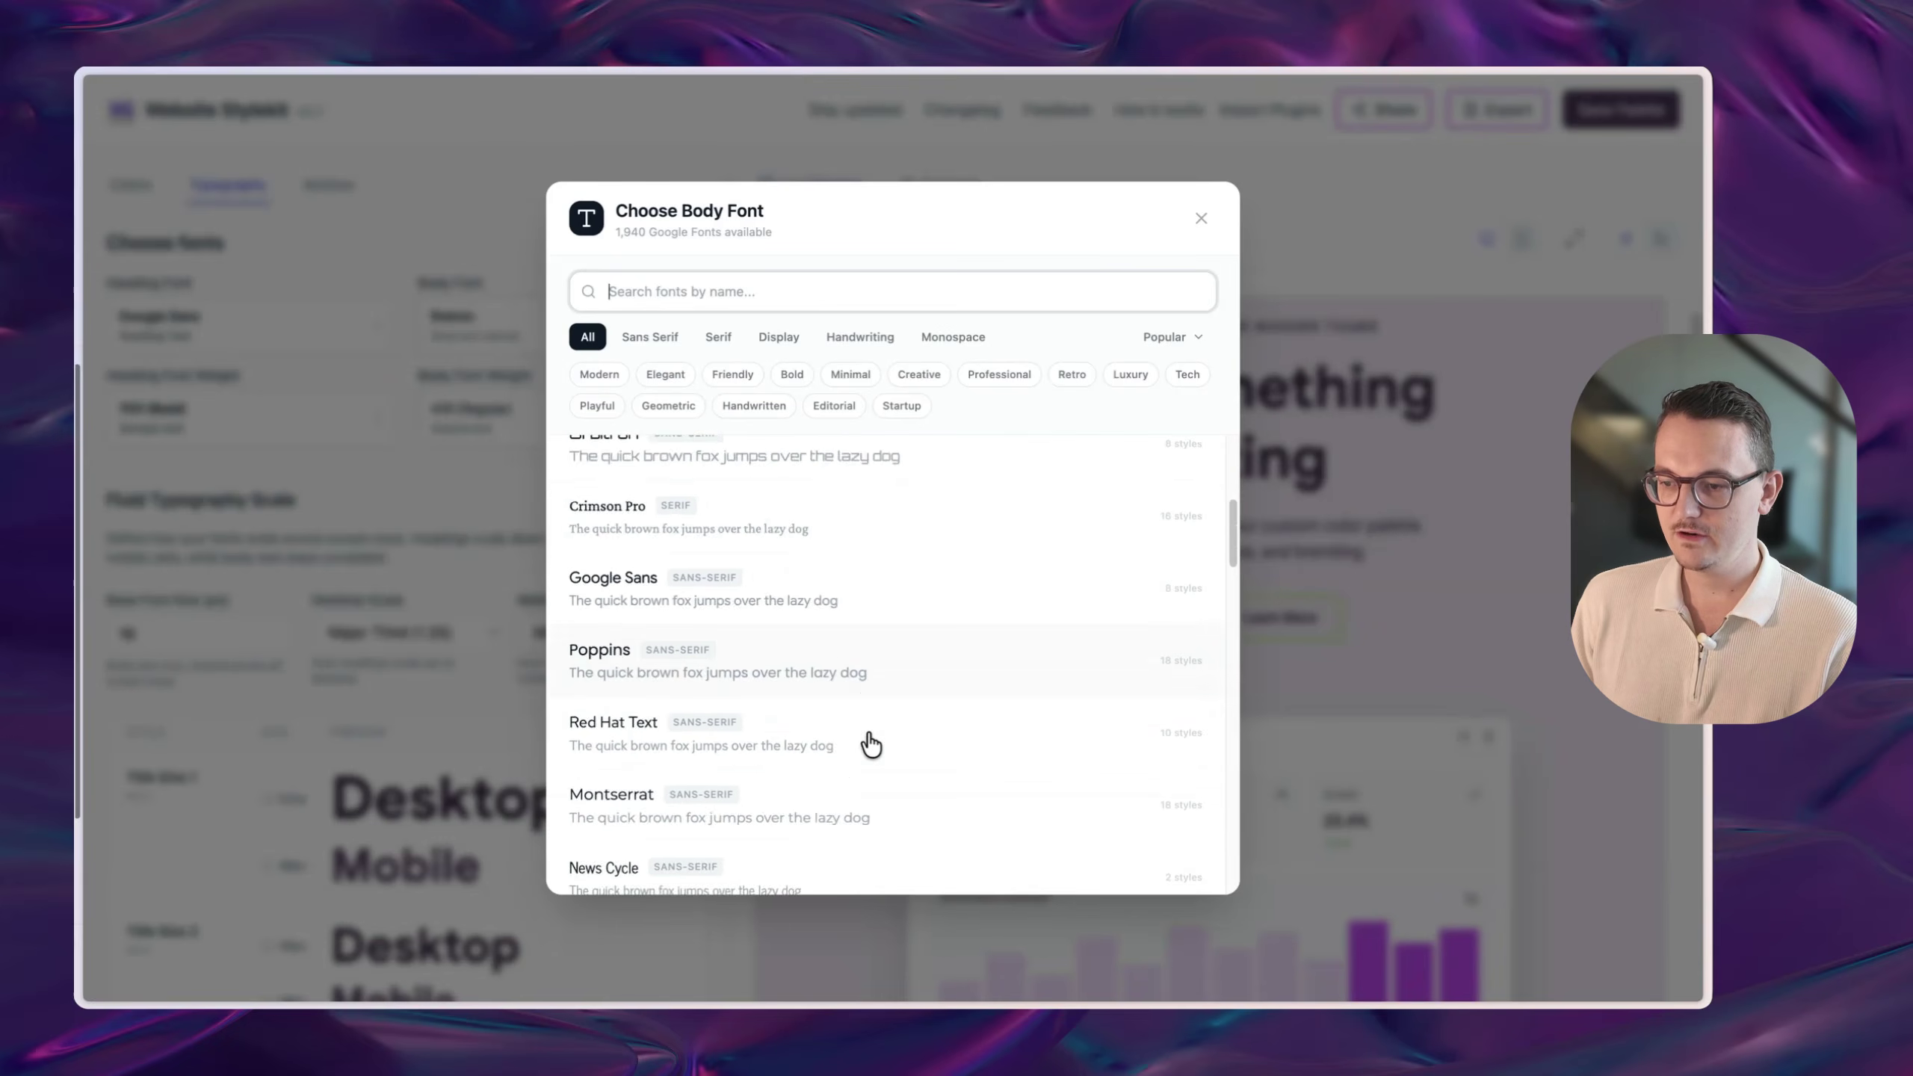
scroll(871, 745, down, 10)
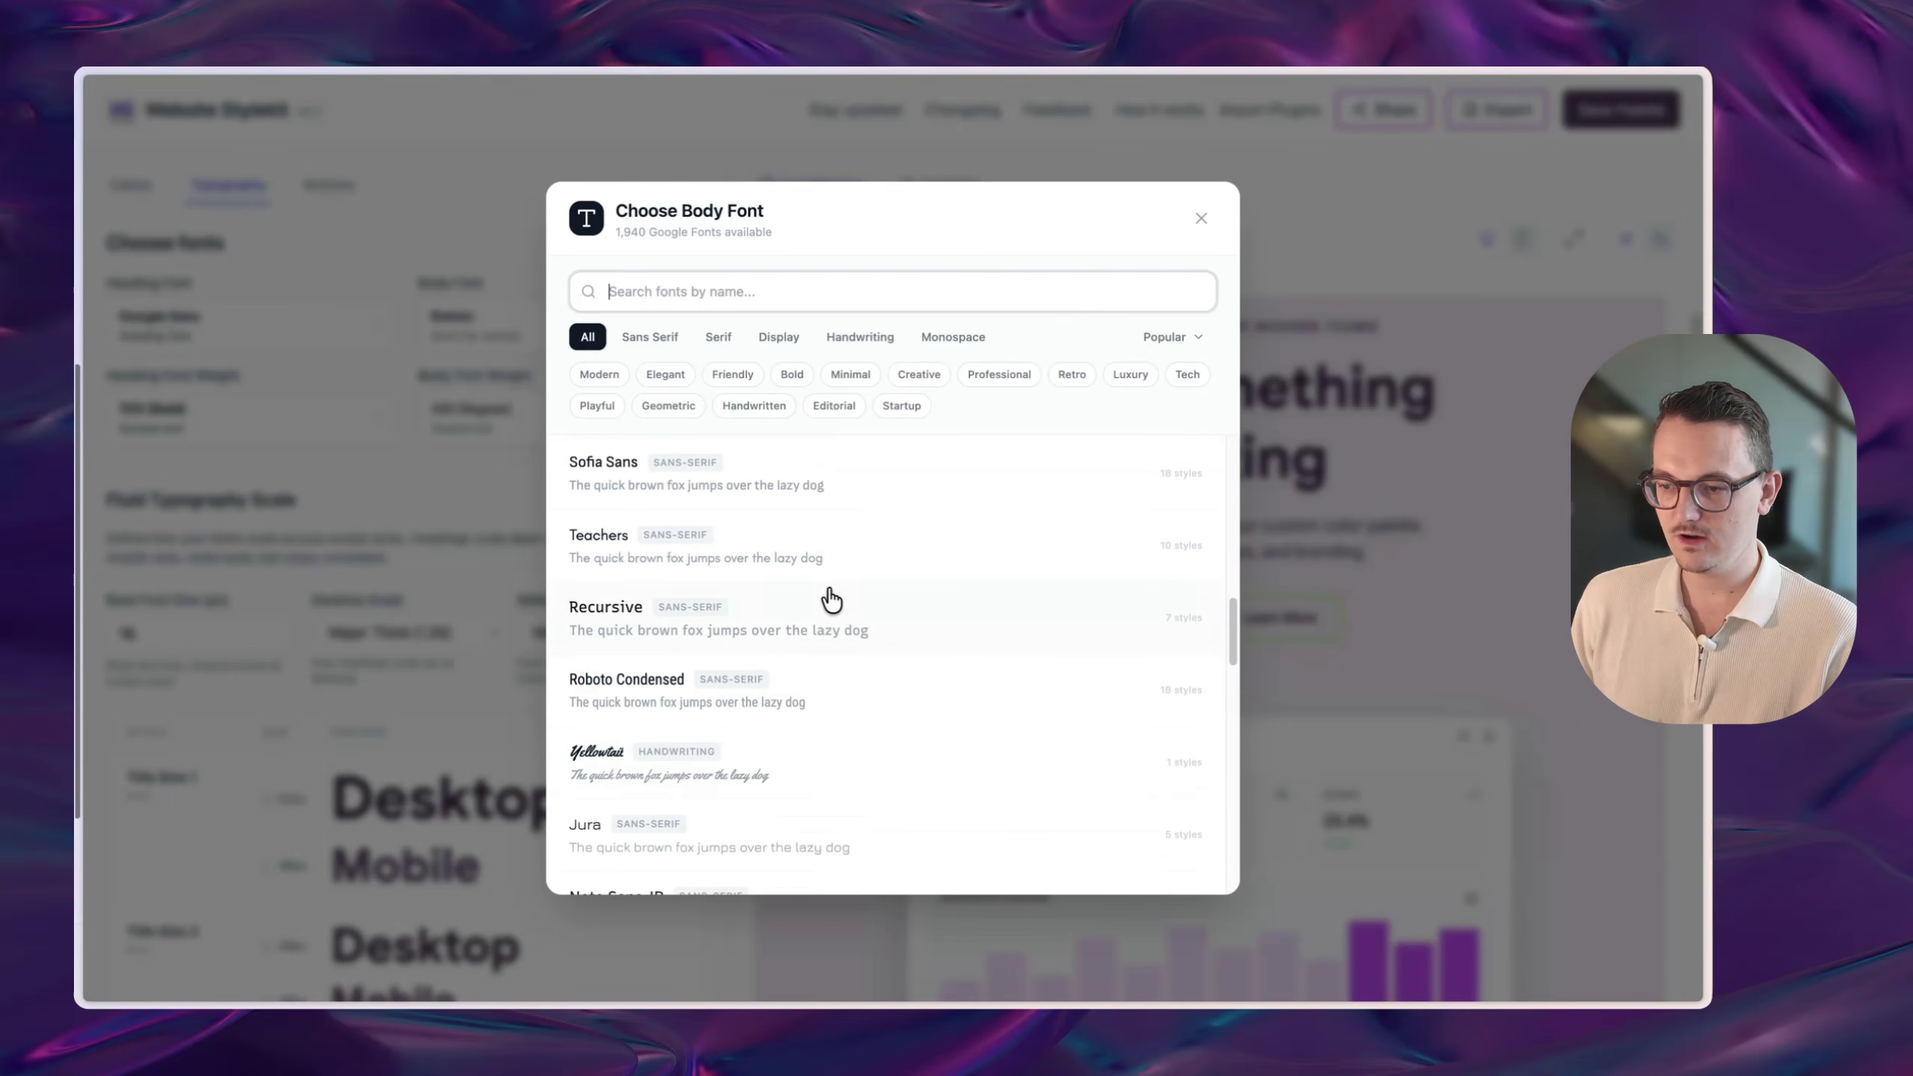
click(733, 374)
click(773, 483)
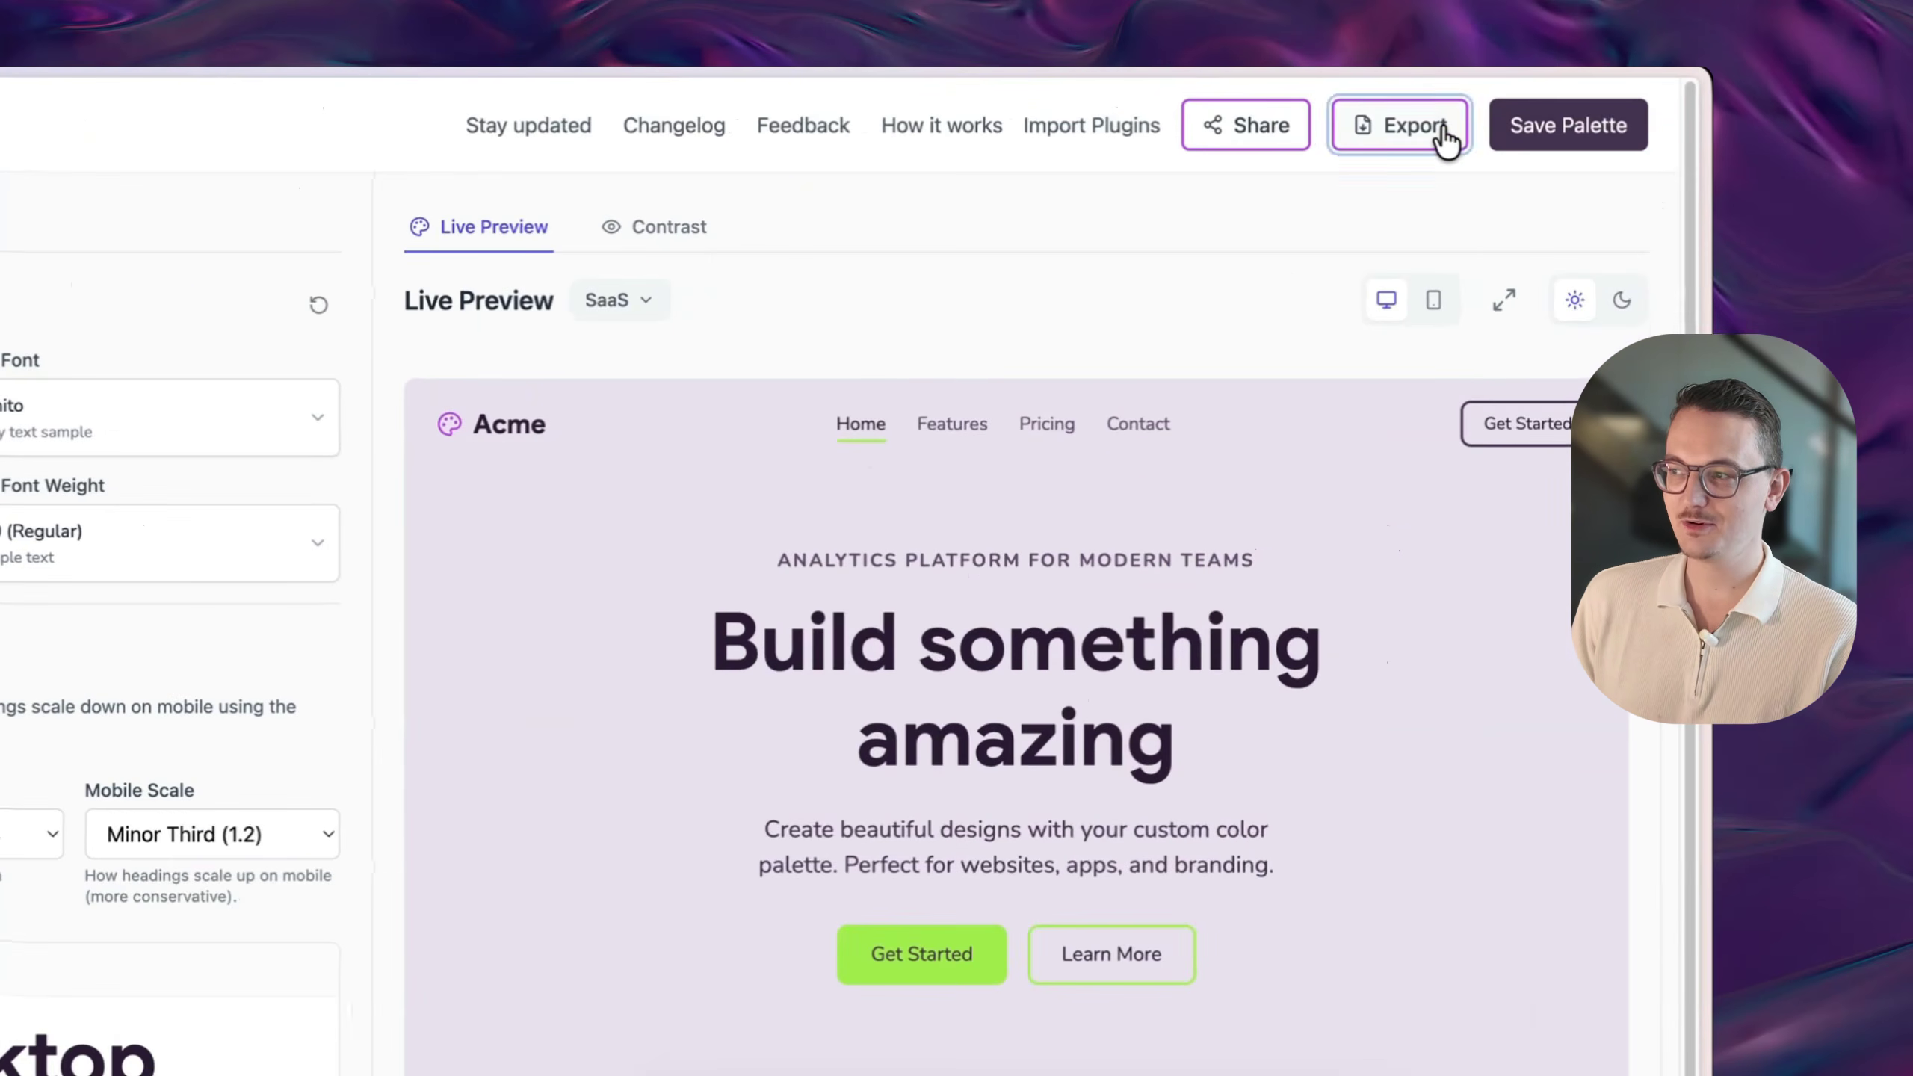
- Export the 16 palette colours and select their CSS variable code
click(1469, 124)
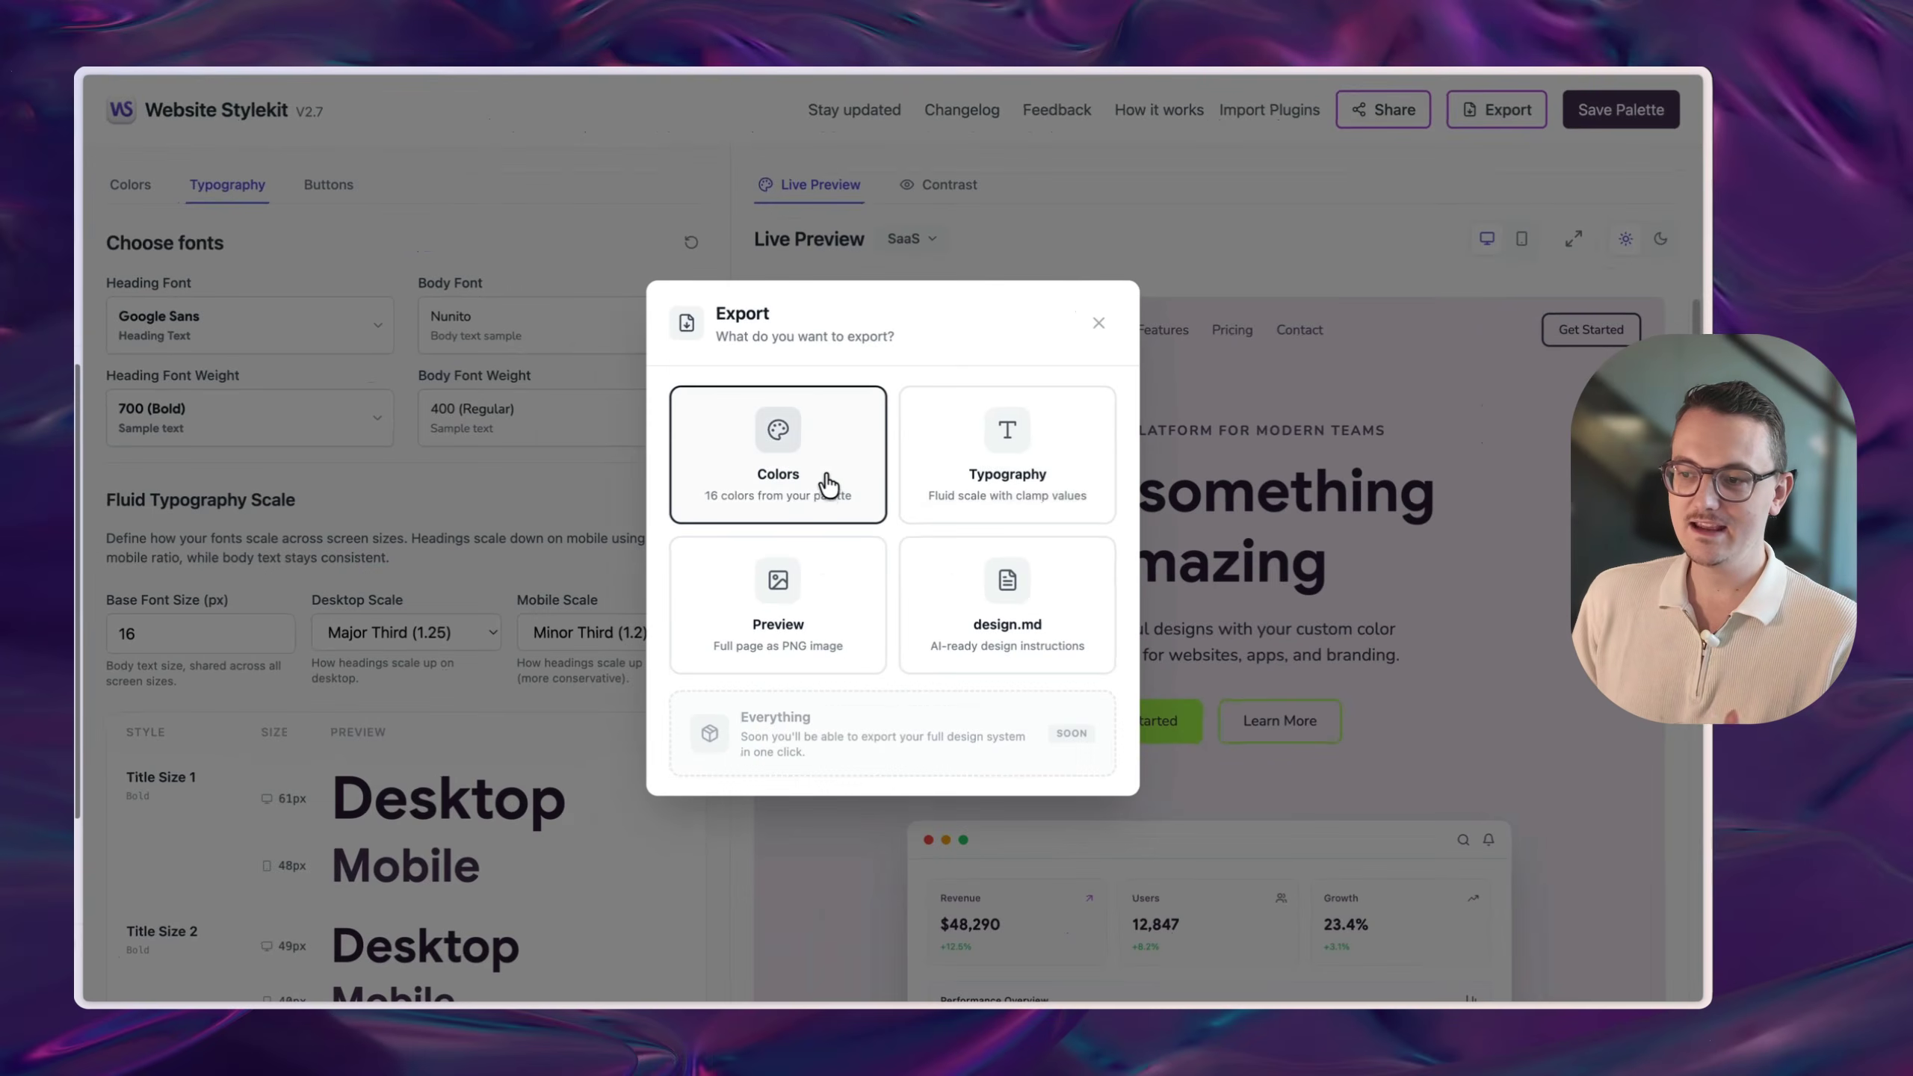
click(444, 573)
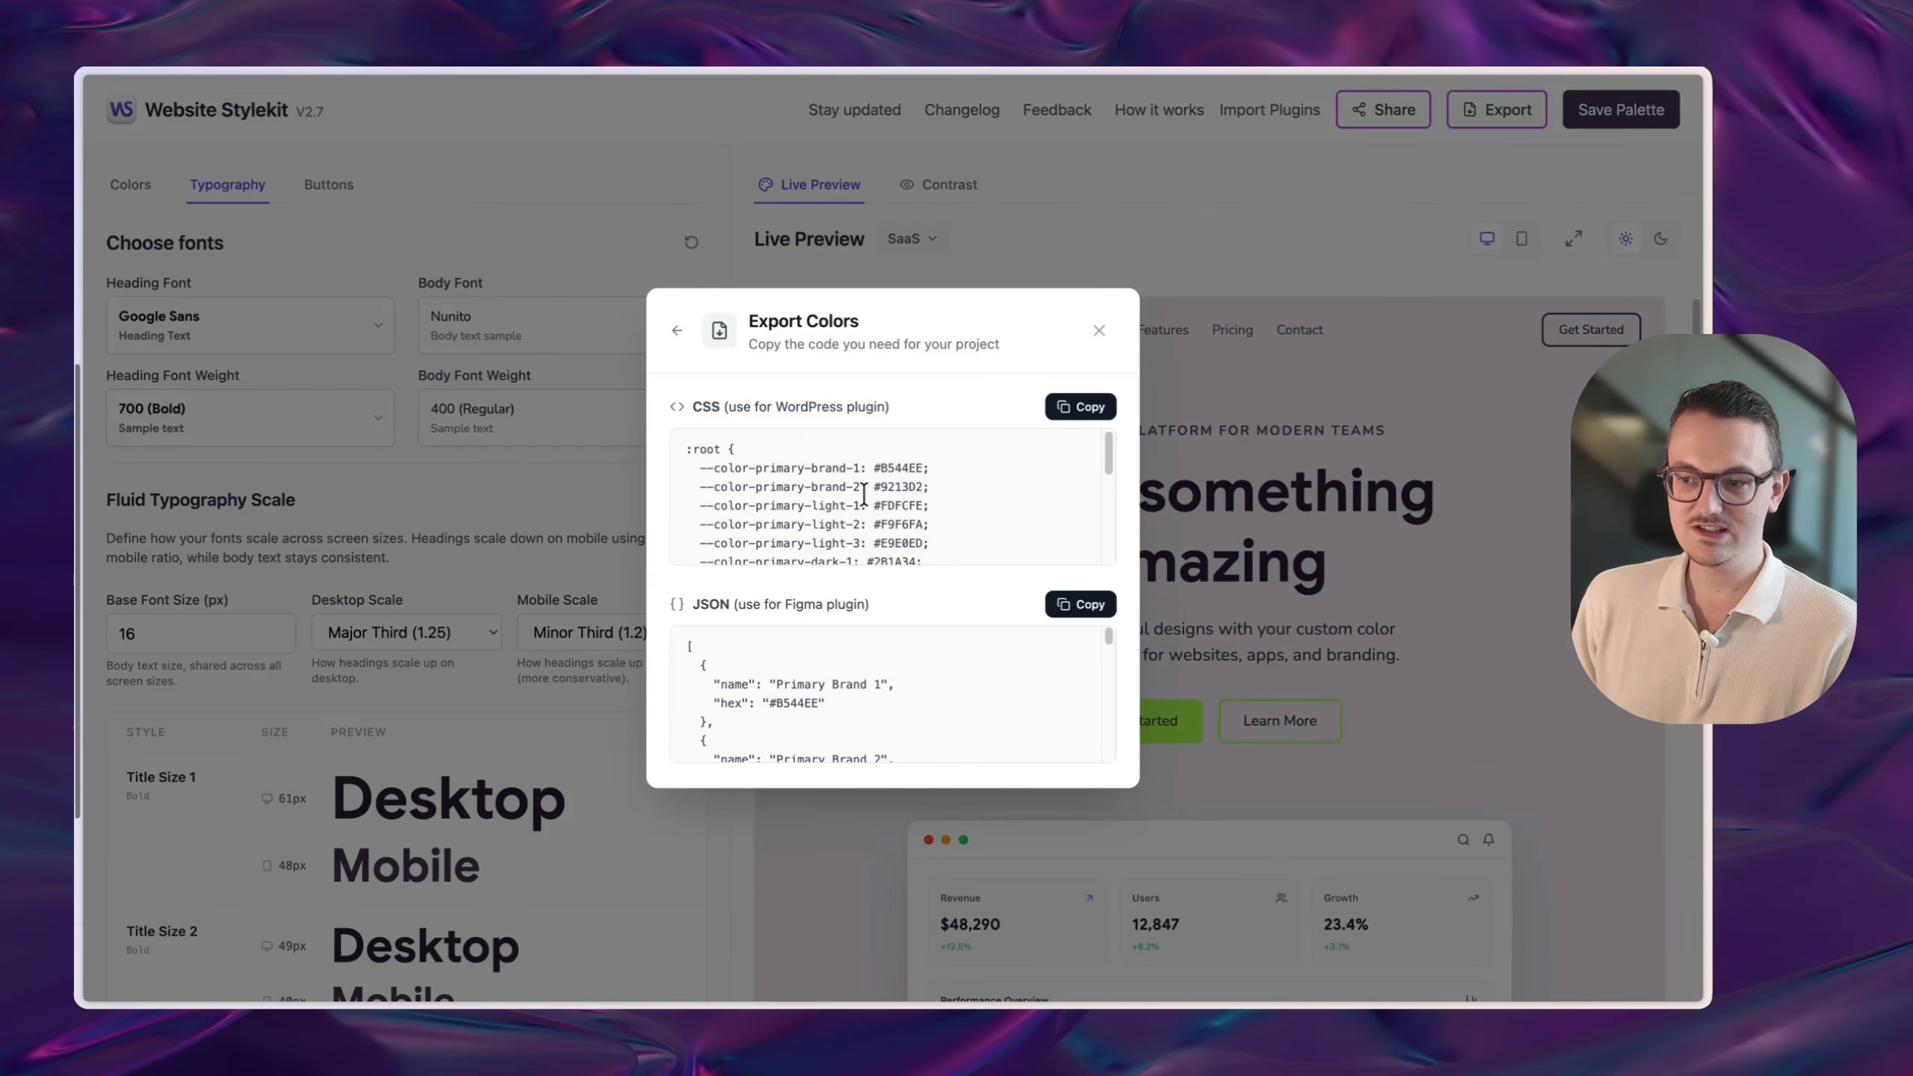
scroll(864, 495, down, 5)
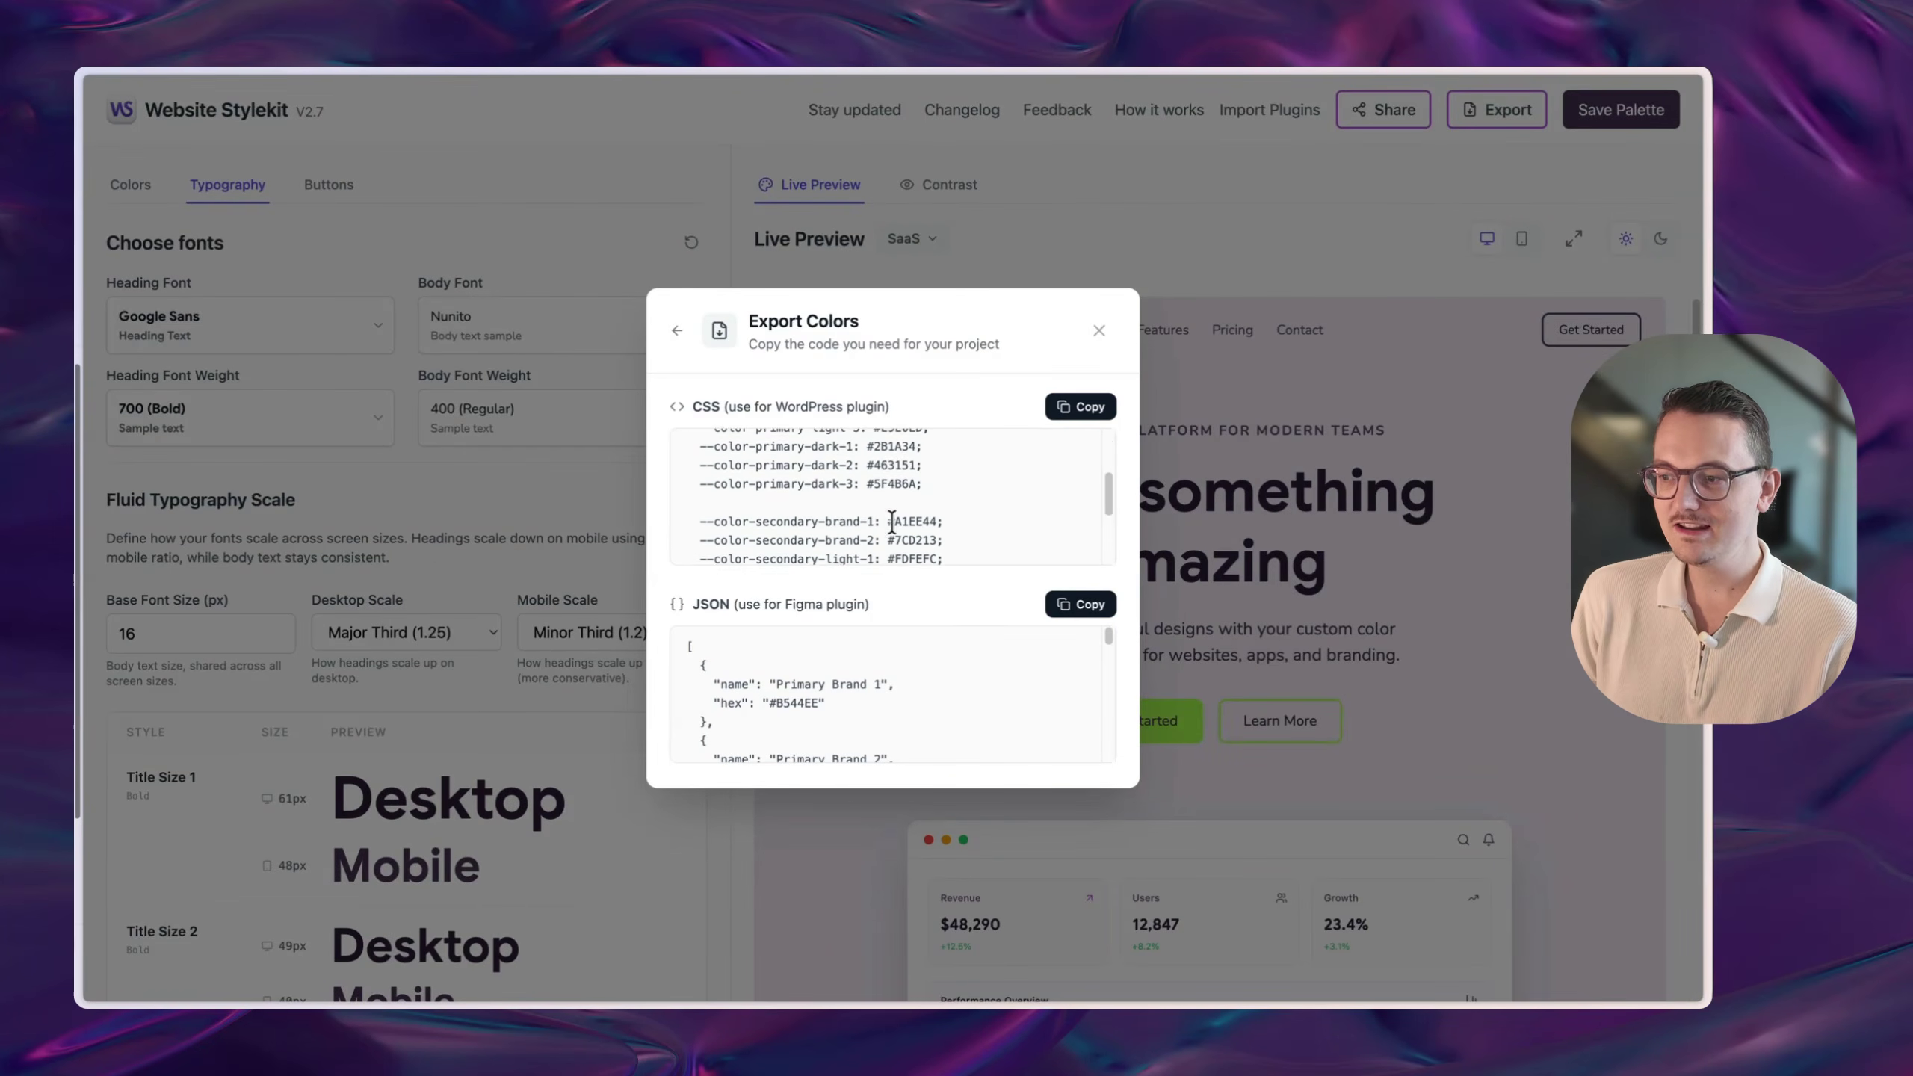
scroll(891, 521, down, 3)
drag(955, 524, 687, 472)
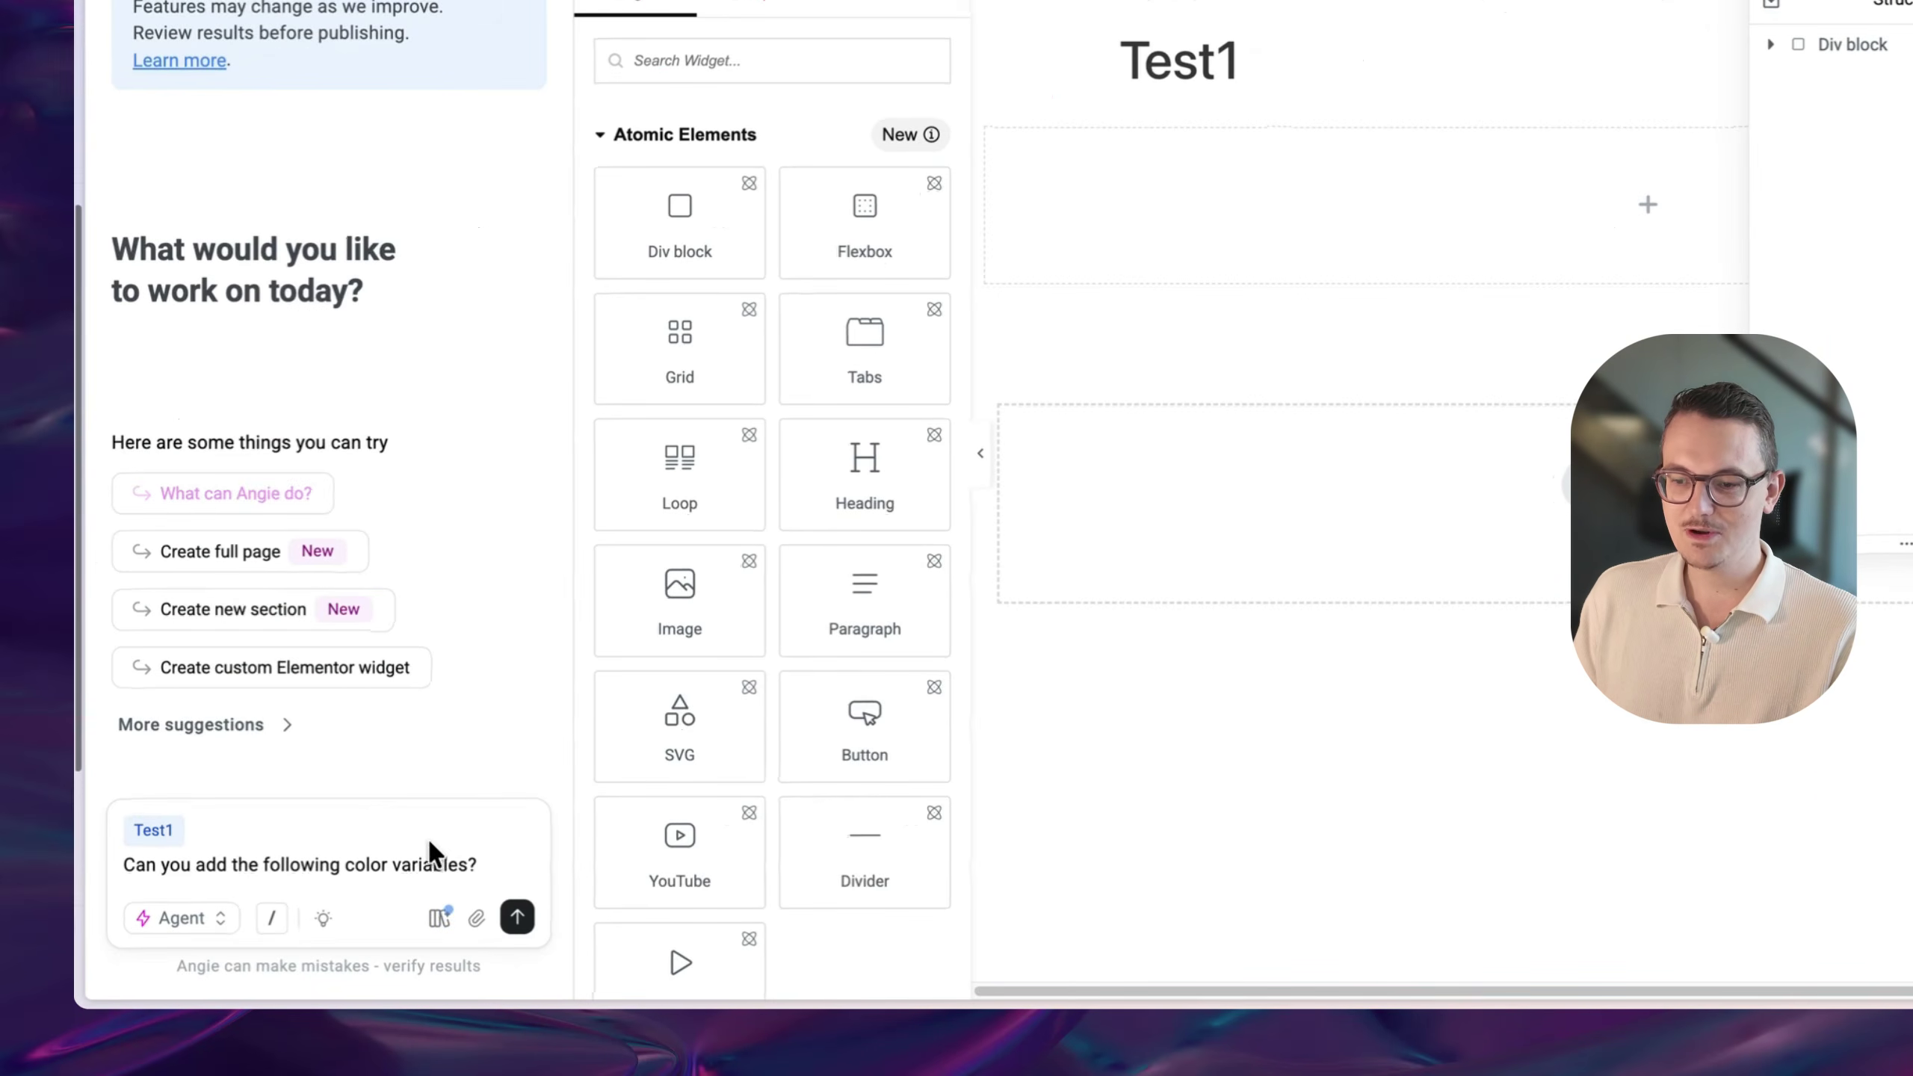
- Paste the colour CSS into the Angie prompt and send the request to add colour variables
key(shift+Return)
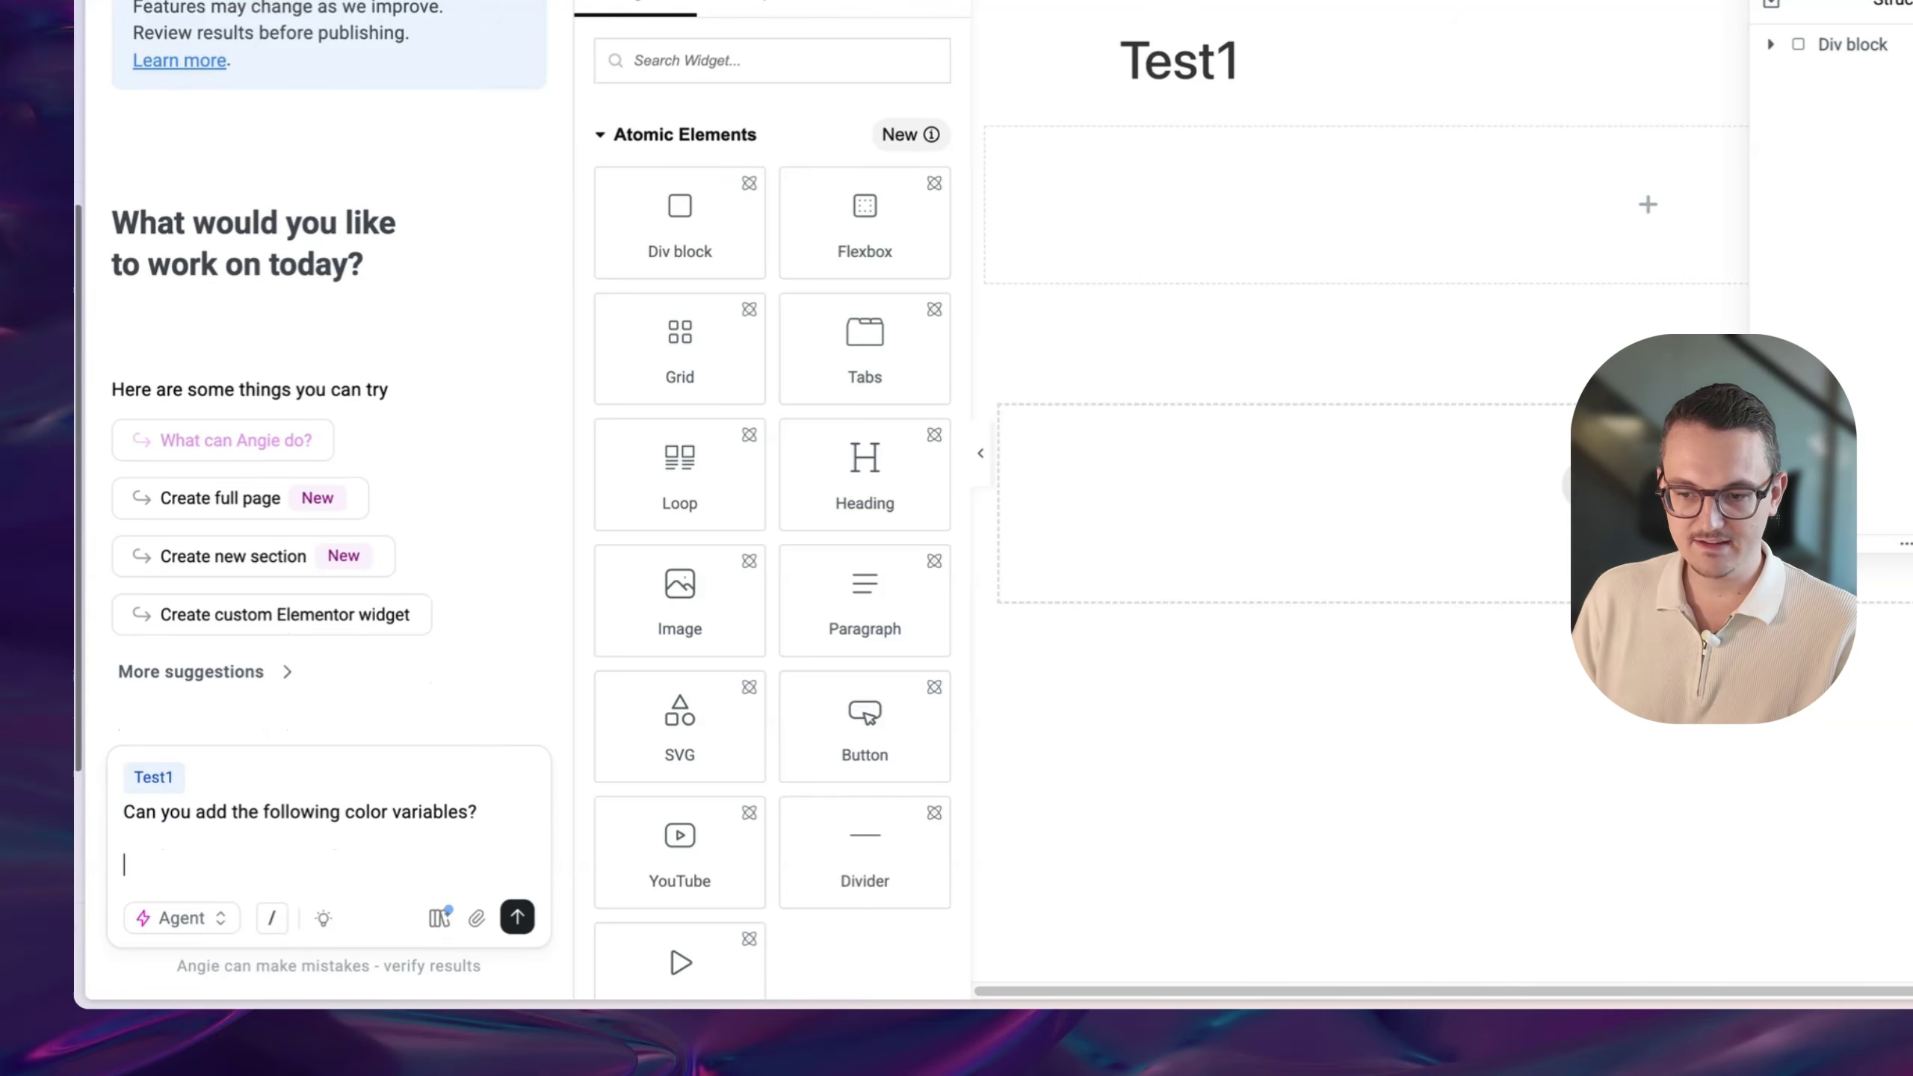
key(super+v)
scroll(332, 803, down, 8)
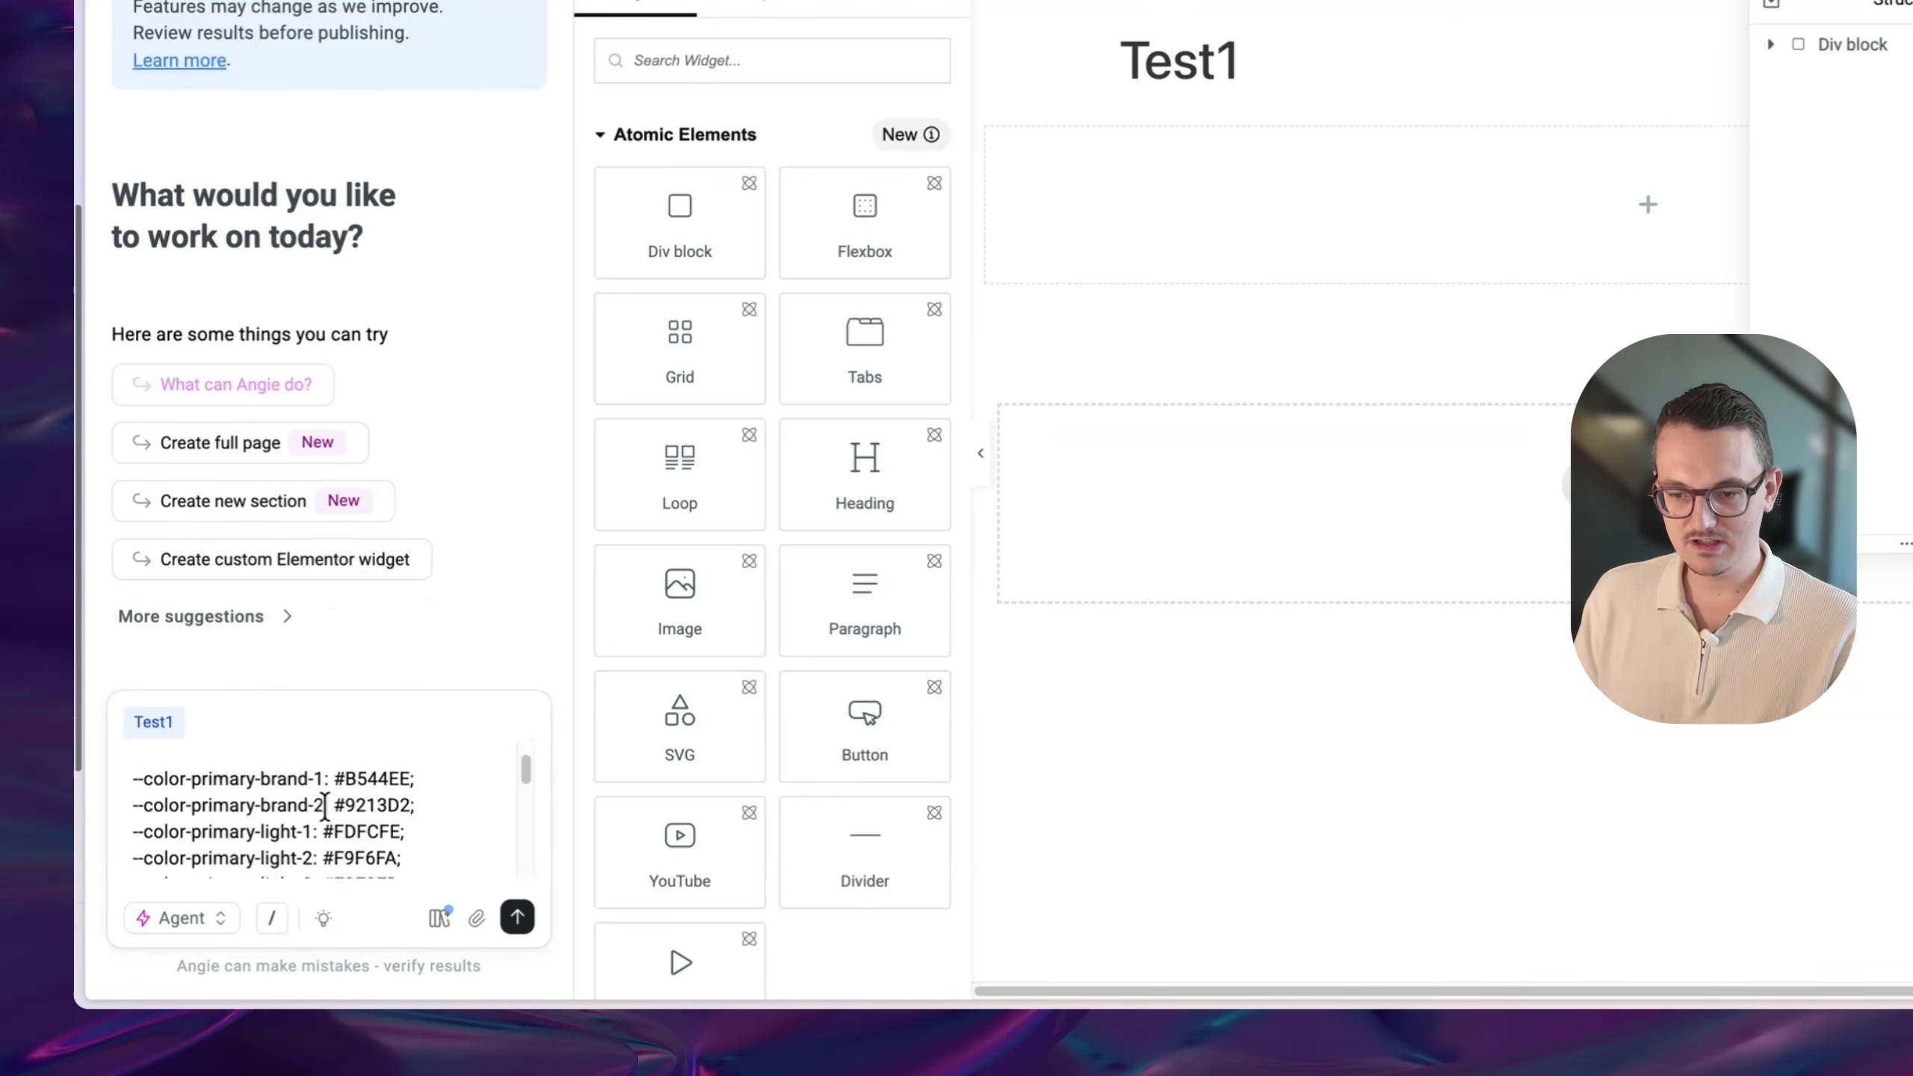
click(517, 917)
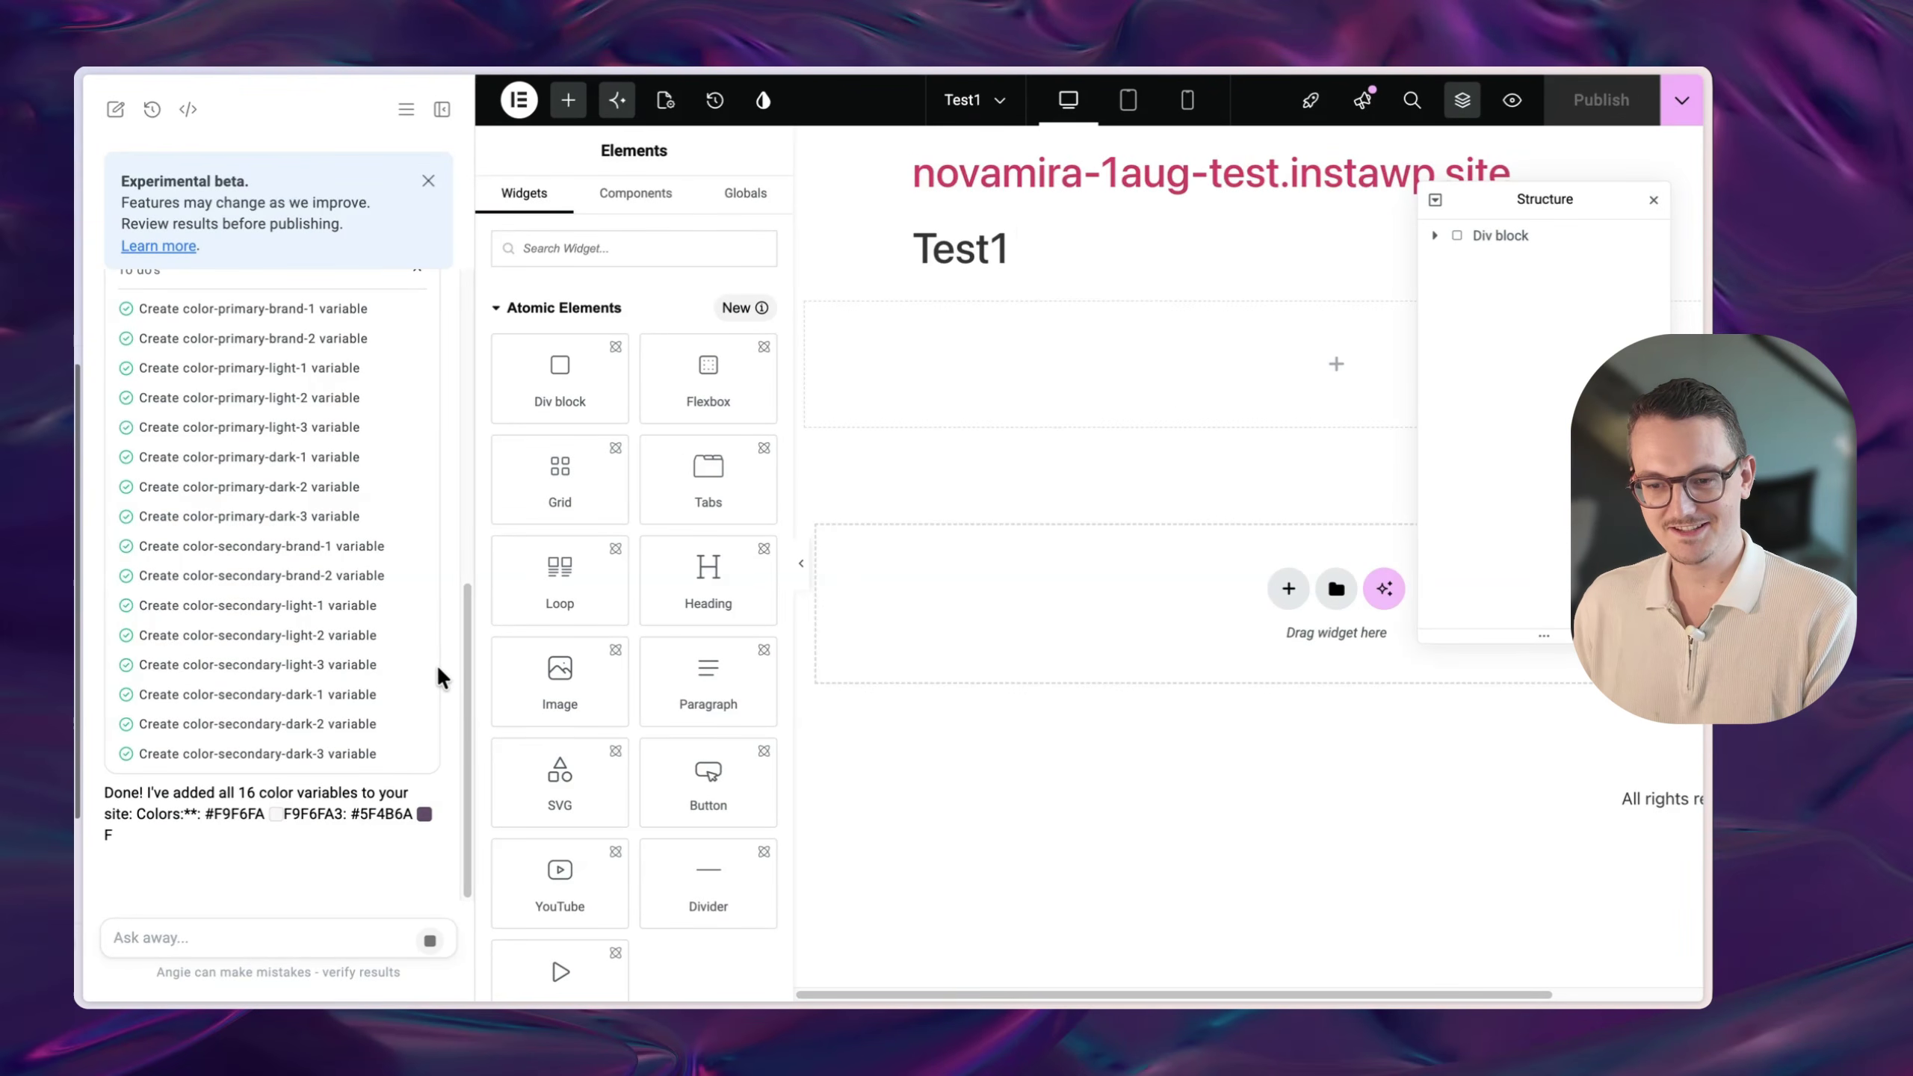
- Check the 16 new colour variables and their hex values in the design system
click(763, 100)
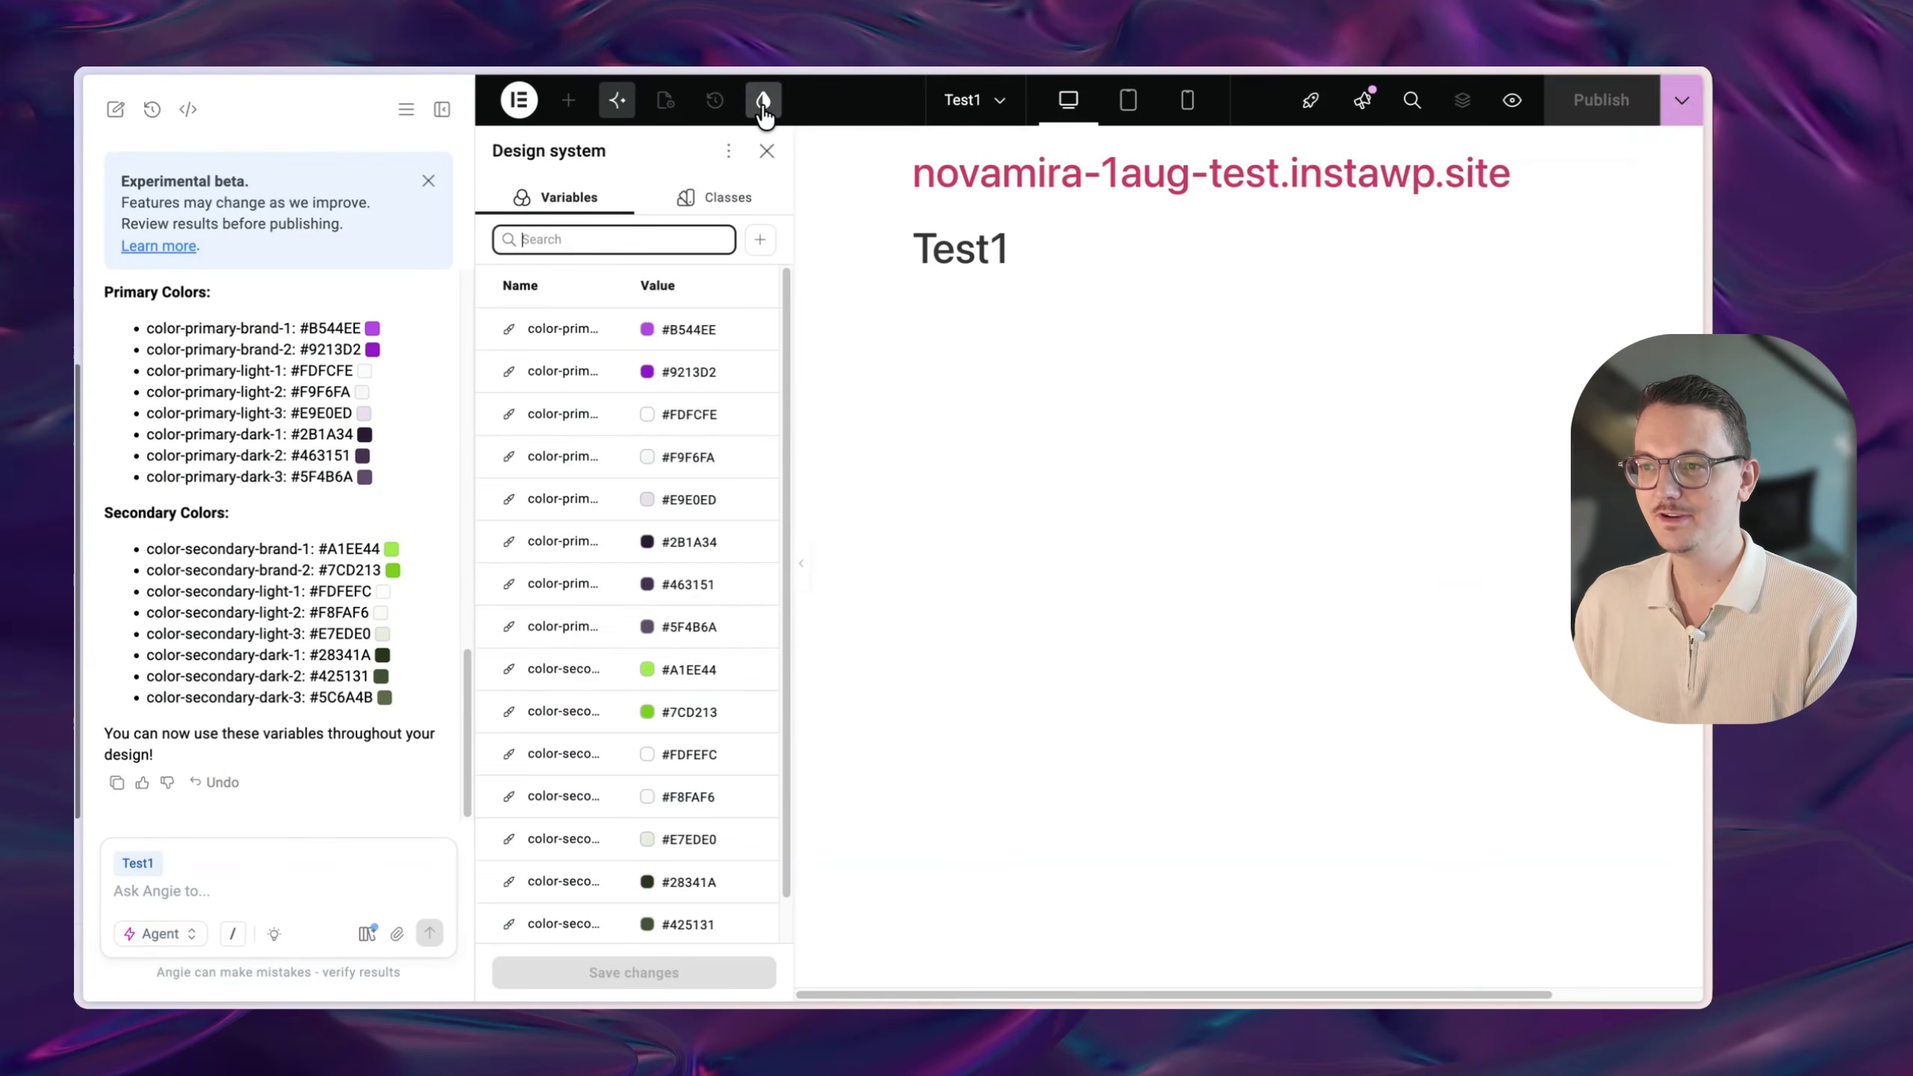
scroll(735, 624, down, 1)
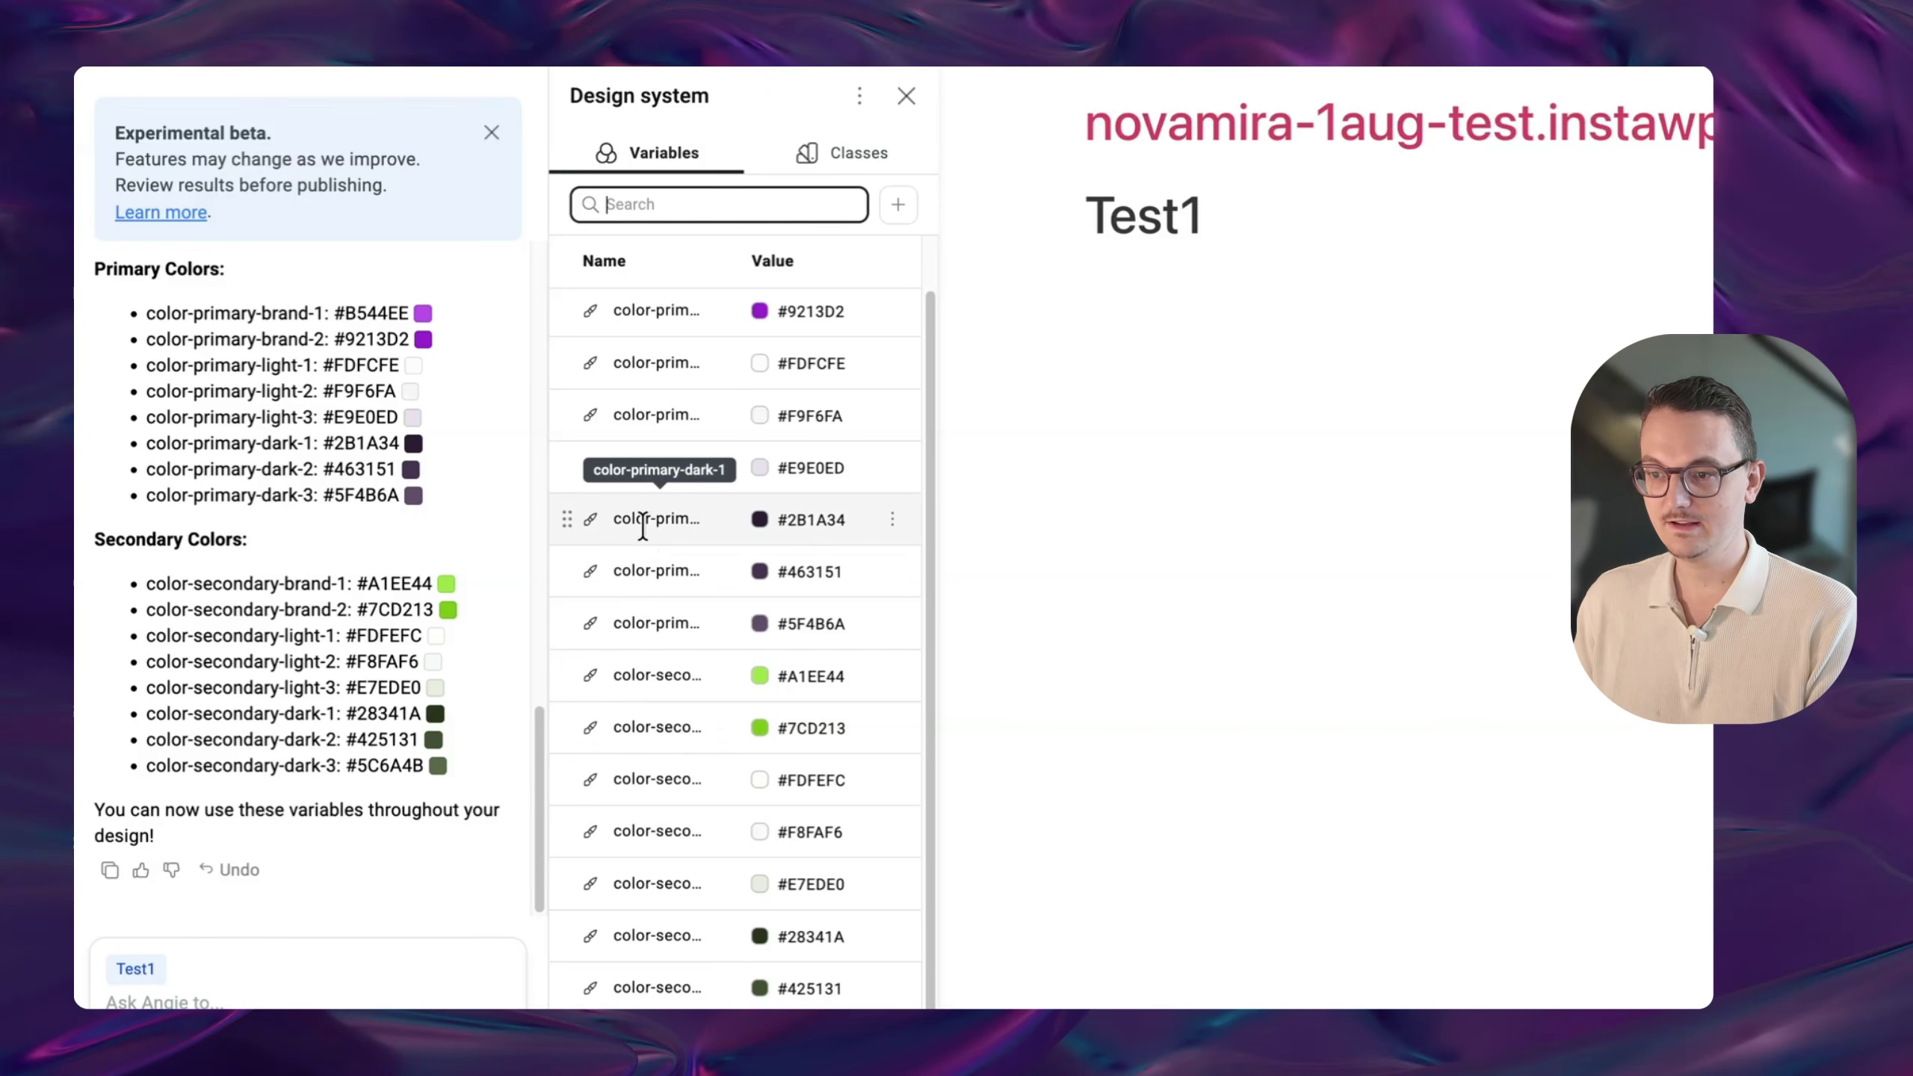
scroll(678, 535, up, 1)
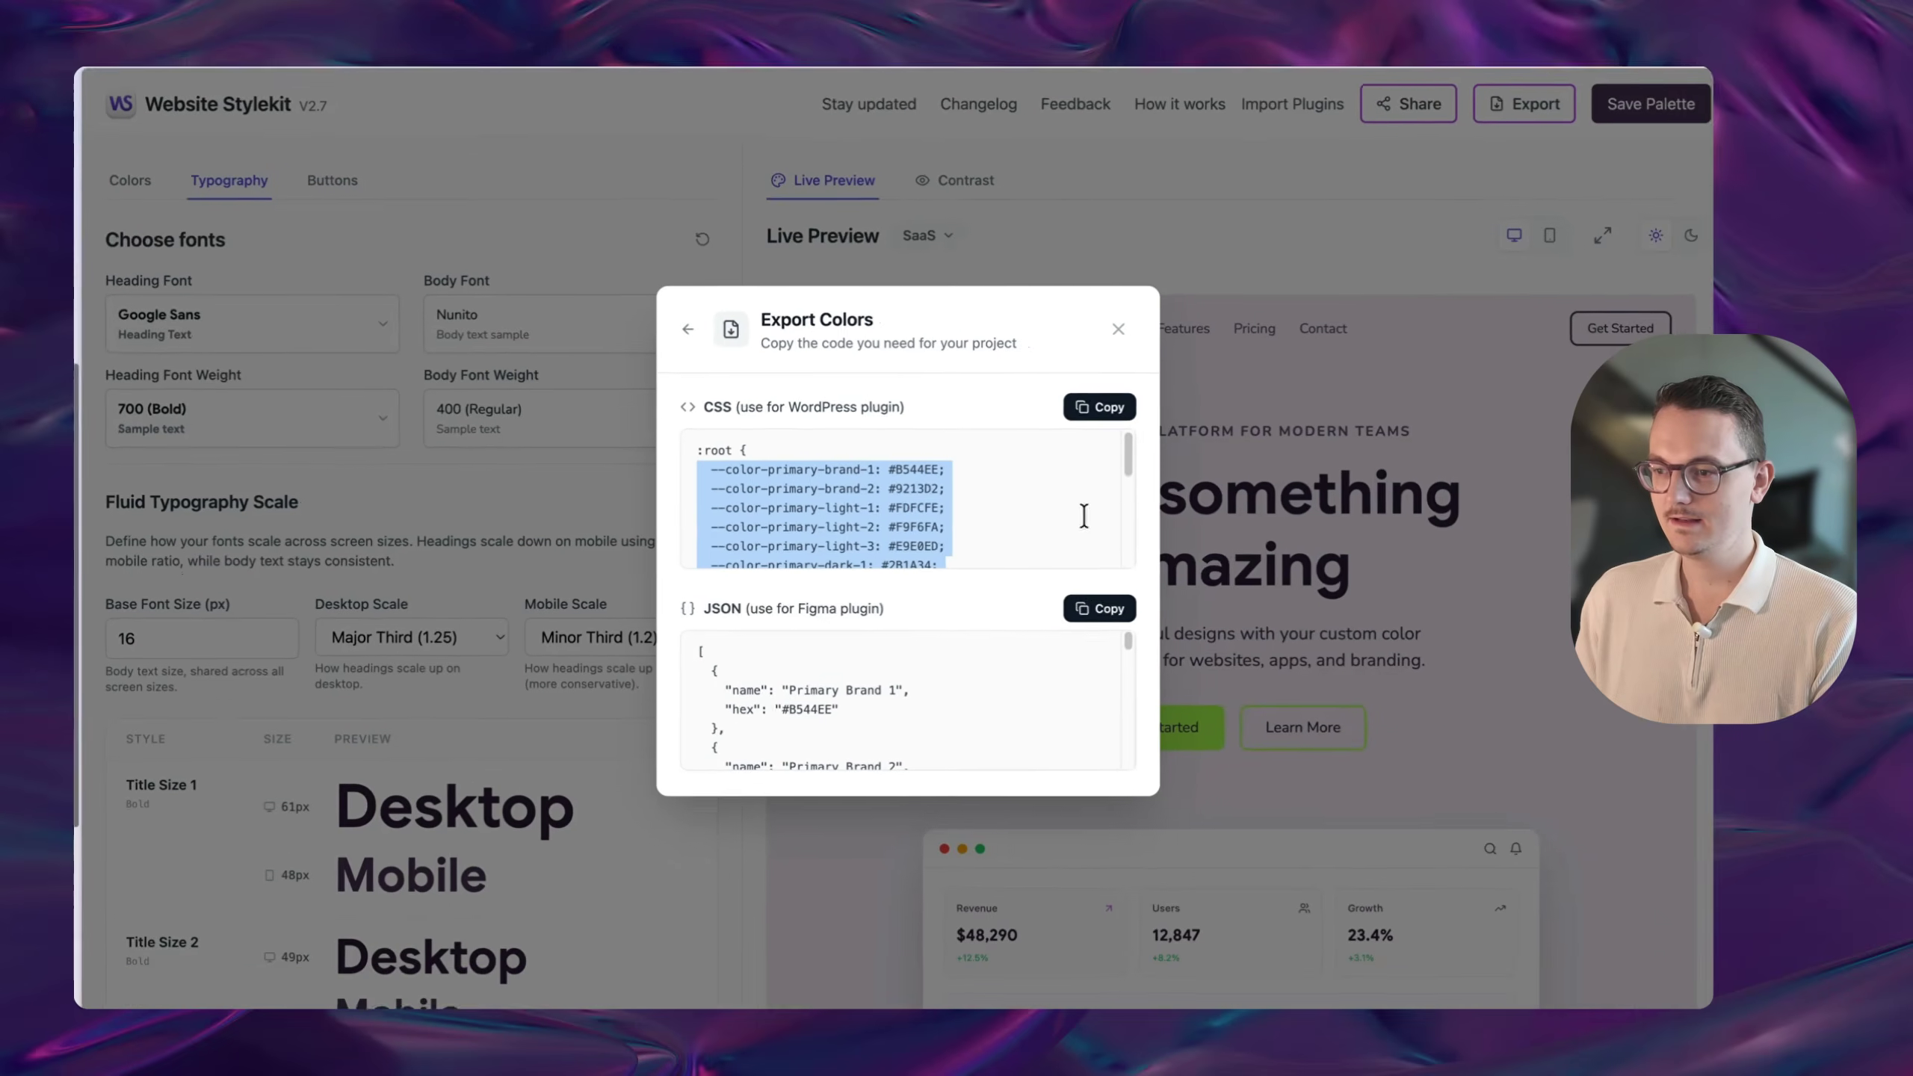
- Copy the Google Sans and Nunito font-family lines from the typography export into Angie's prompt
click(688, 329)
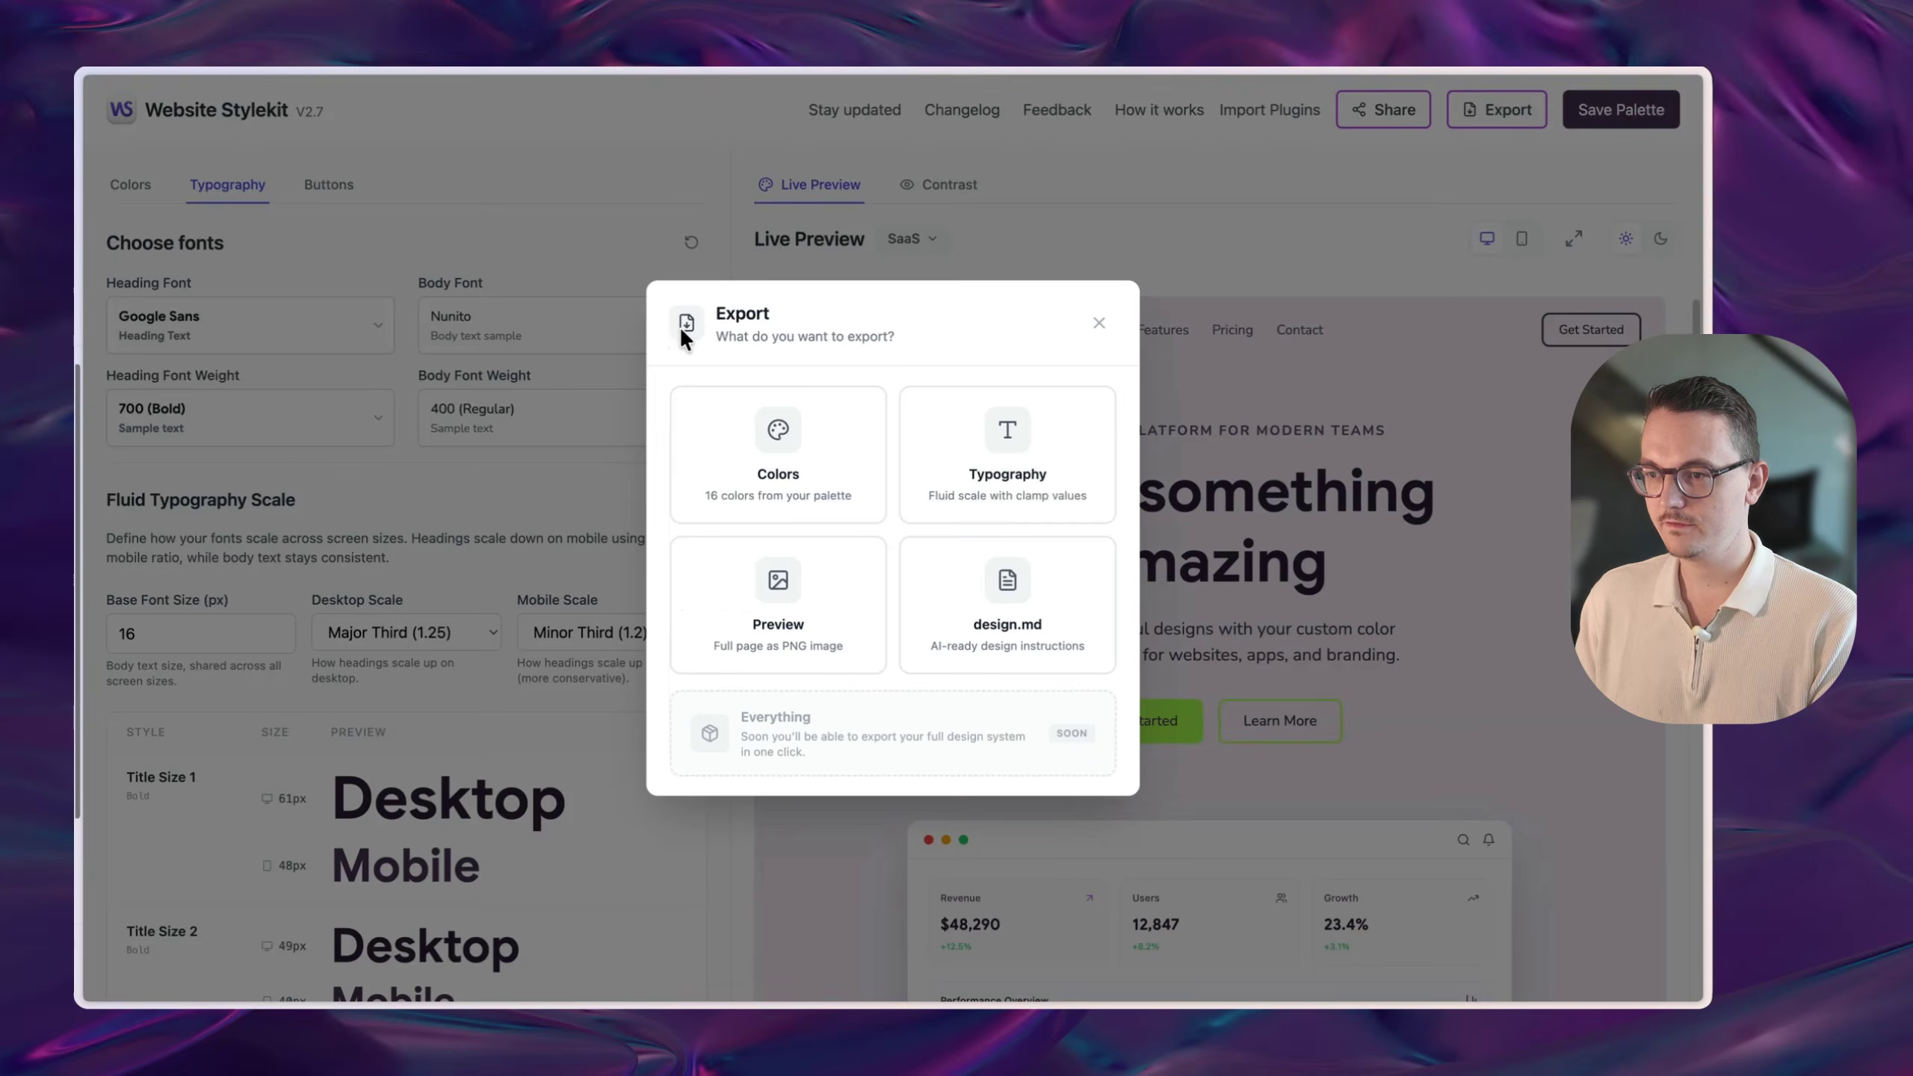
click(929, 507)
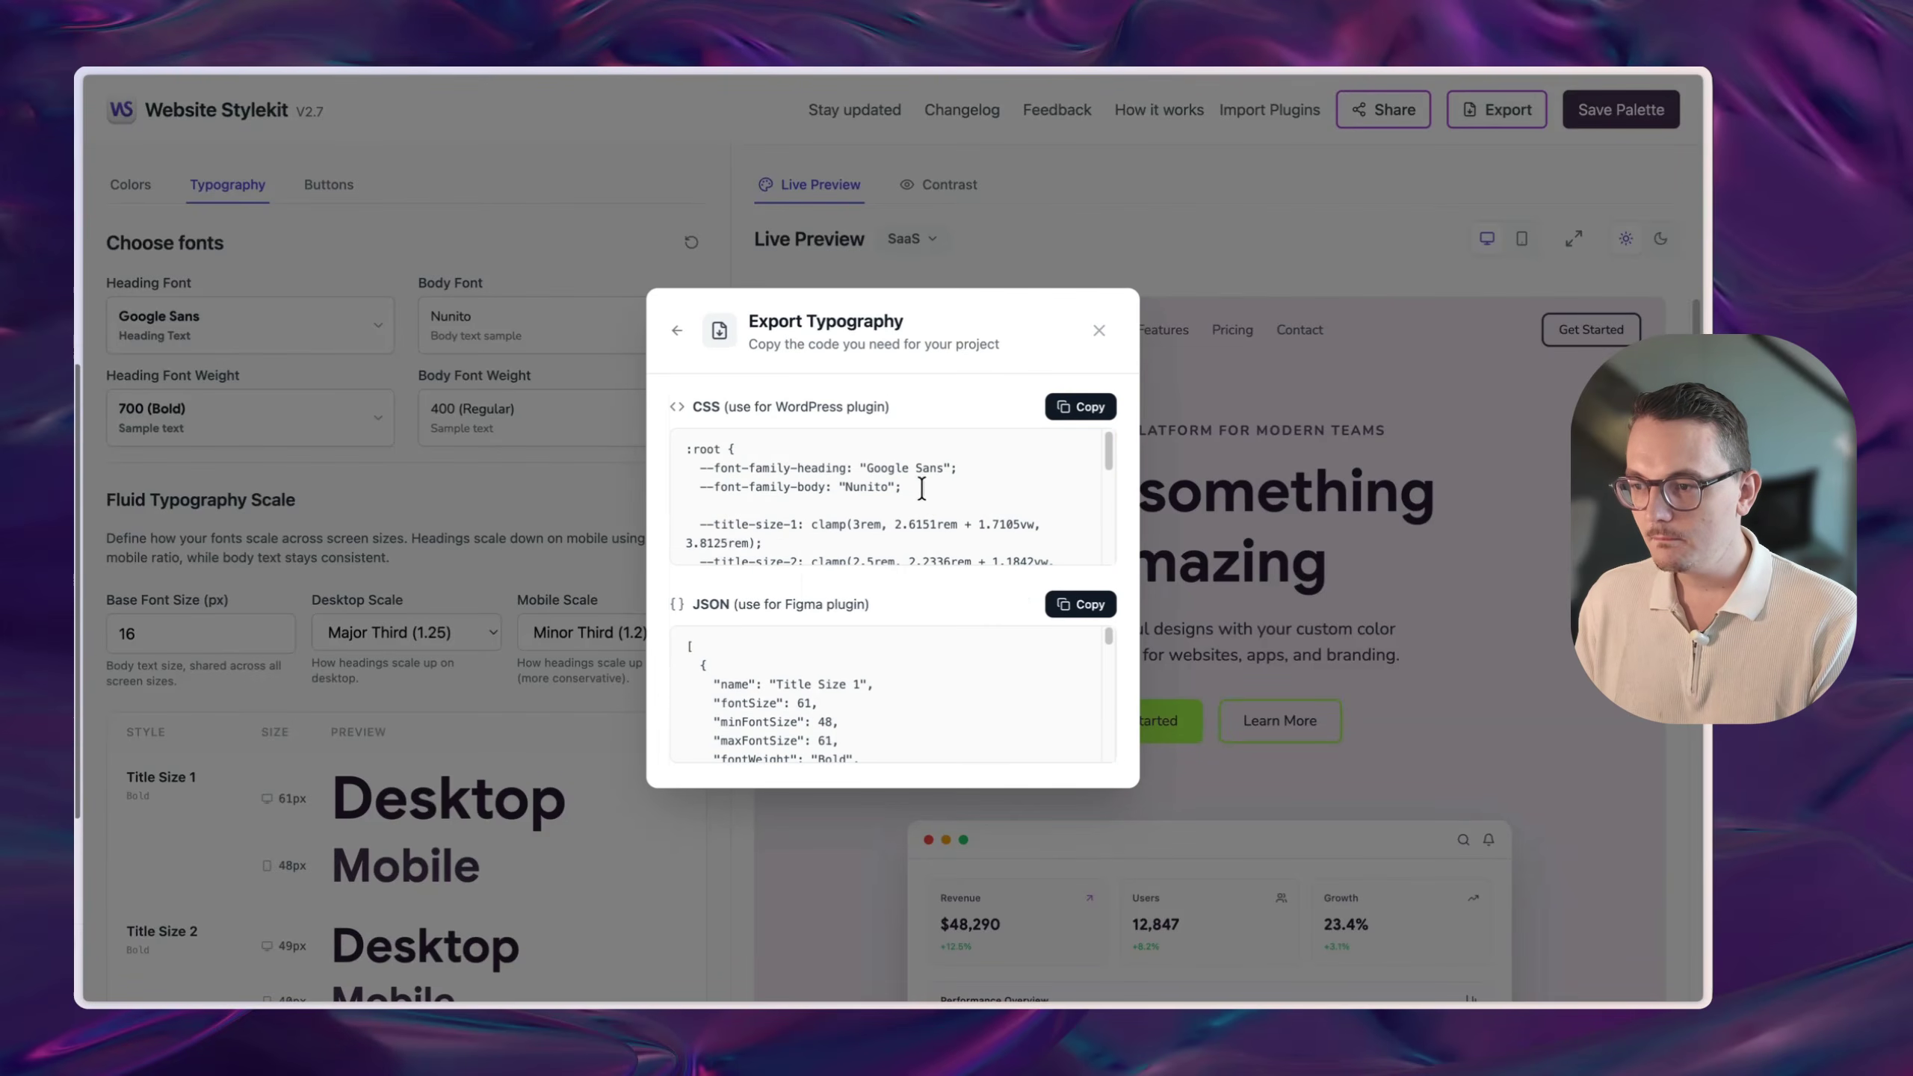
drag(923, 488, 680, 465)
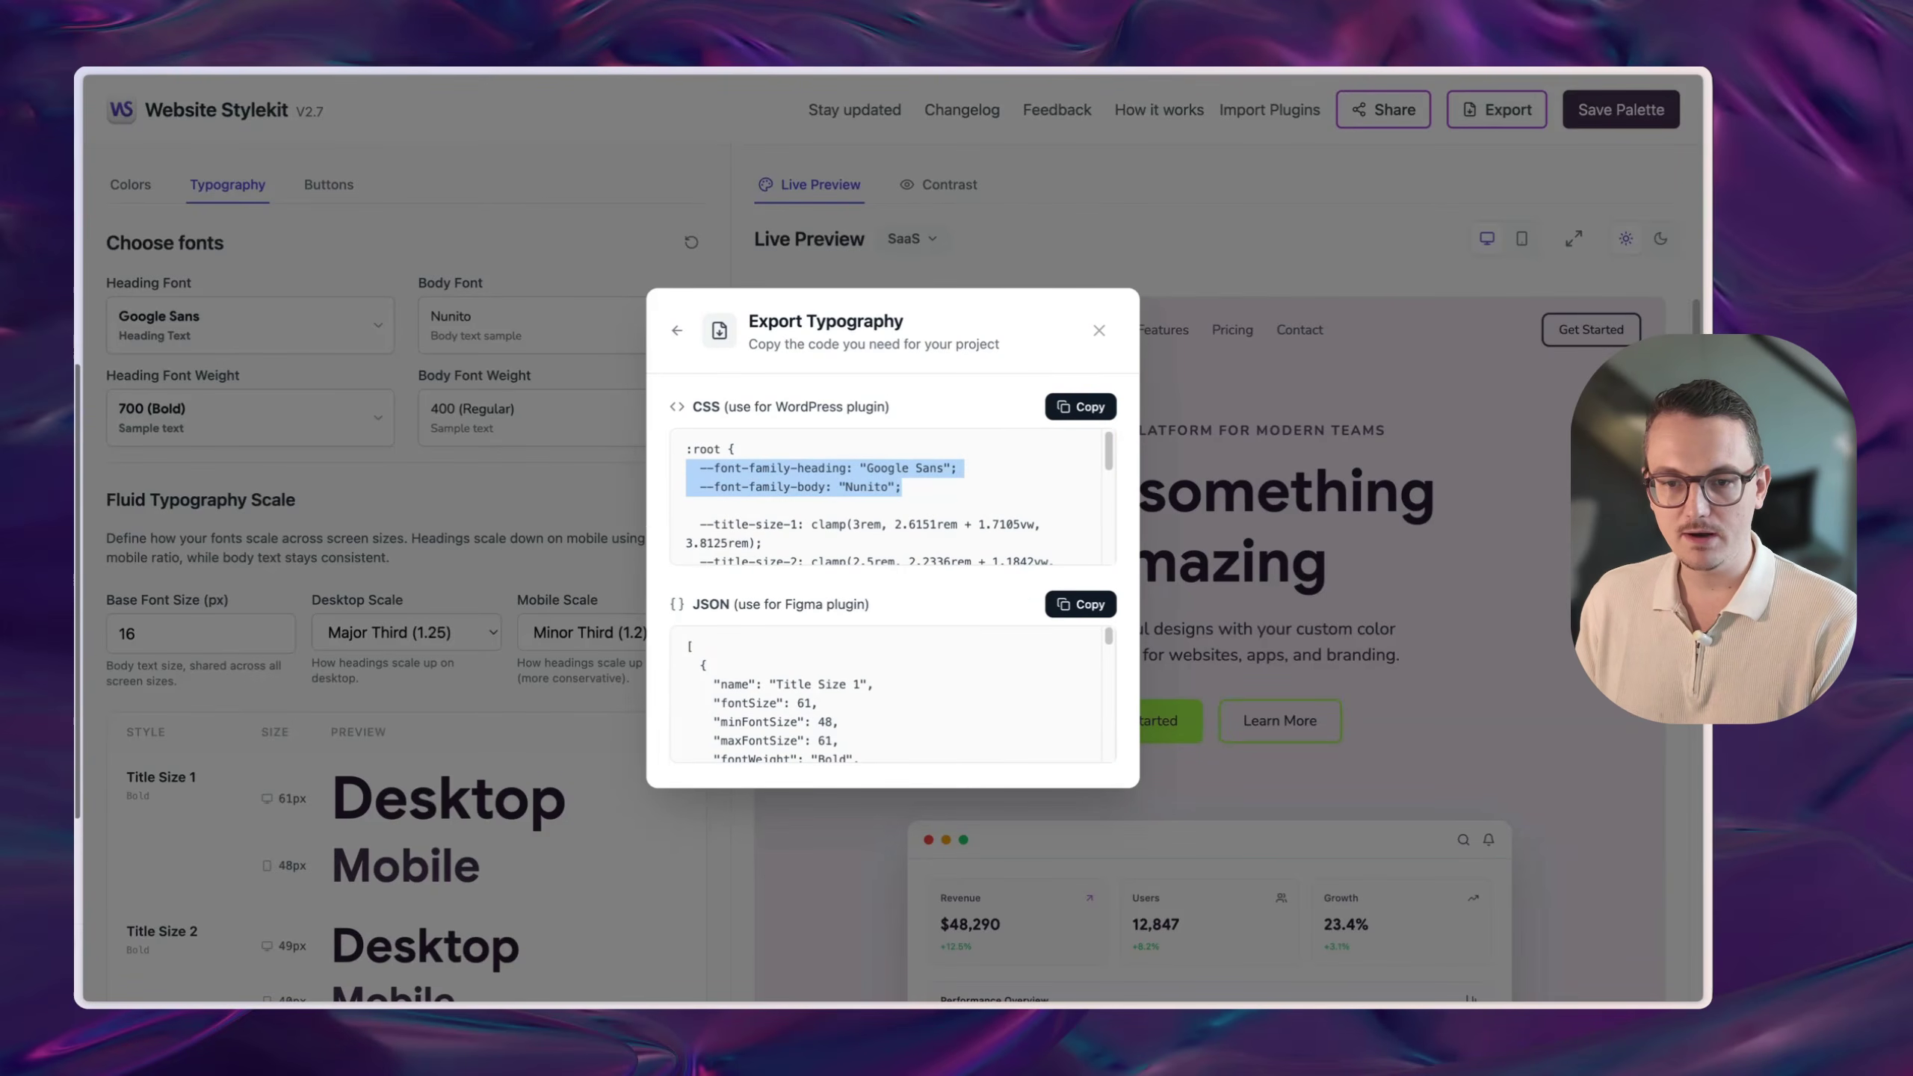
text(--font-family-heading: "Google Sans"; --font-family-body: "Nunito";)
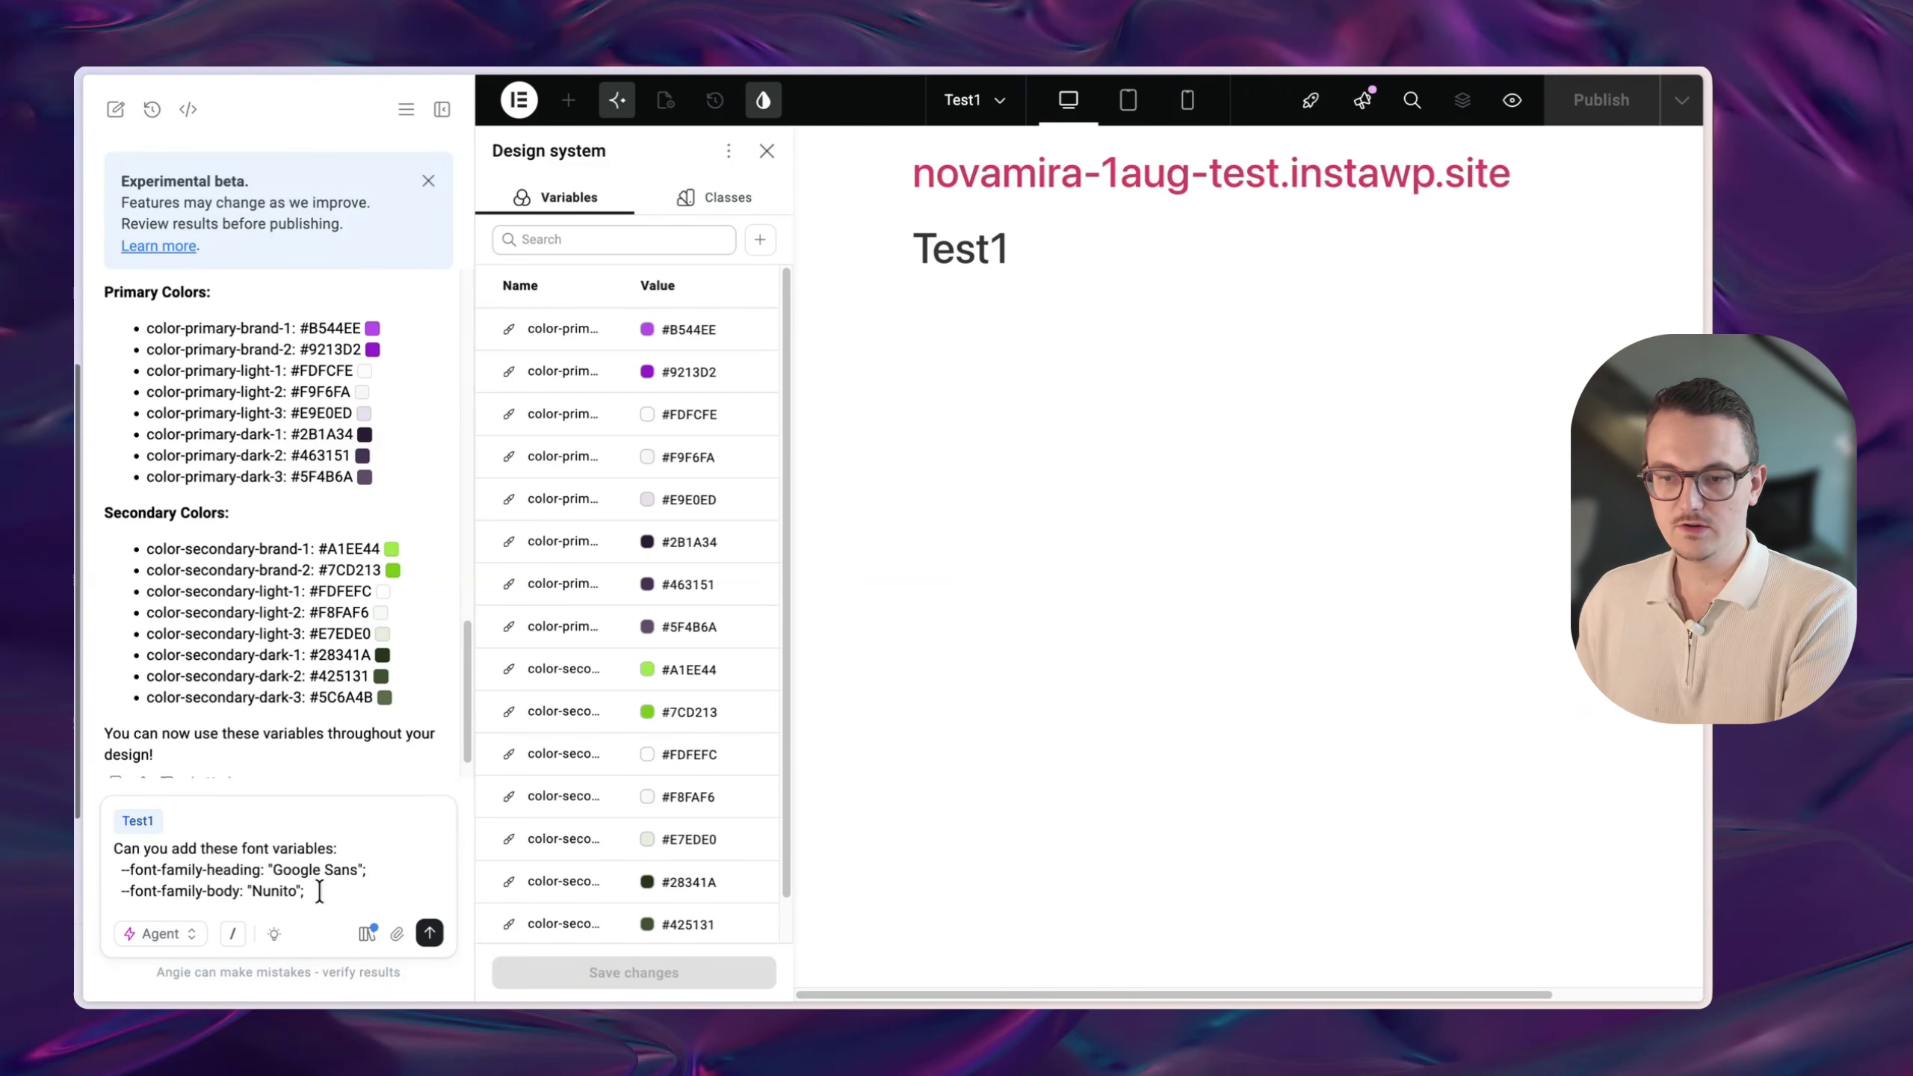
- Send the font request; Angie creates only font-family-body as Nunito, Google Sans being unavailable
key(Return)
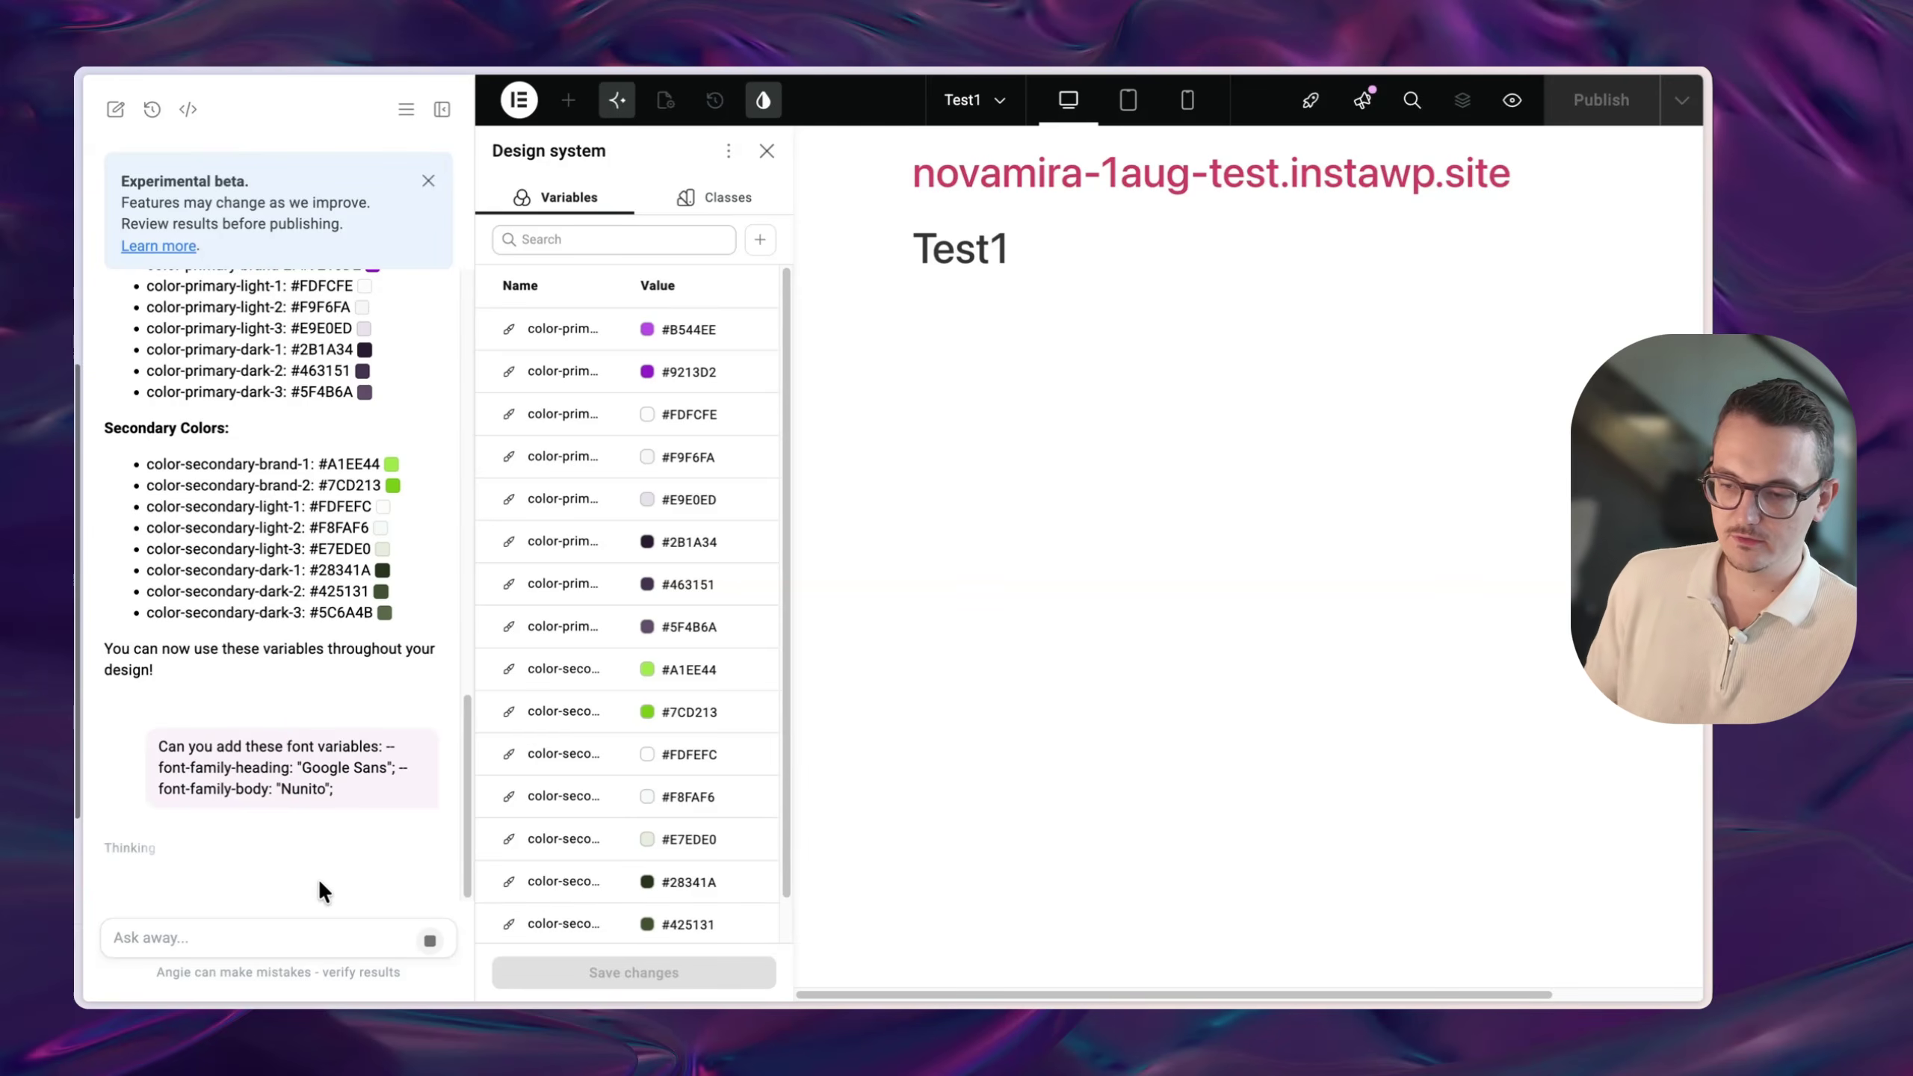
drag(131, 419, 238, 440)
click(200, 440)
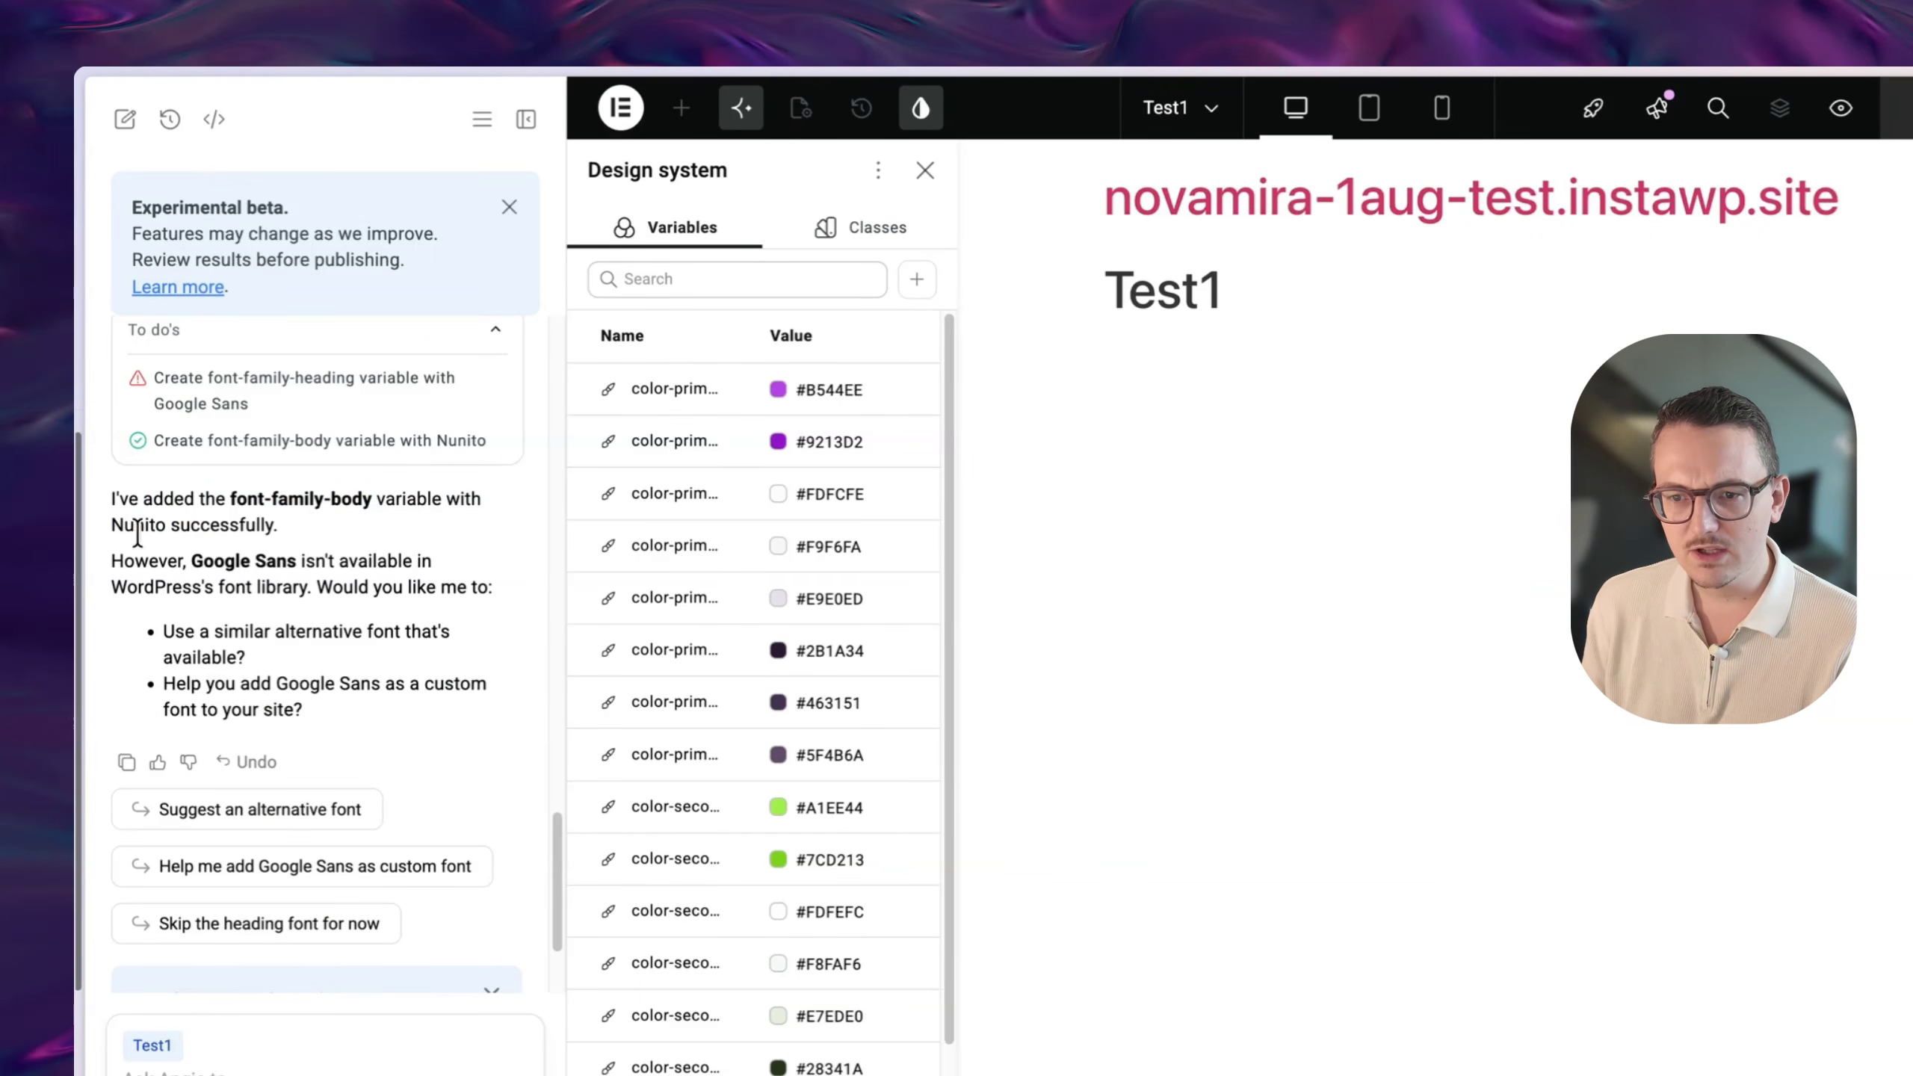
scroll(888, 879, down, 2)
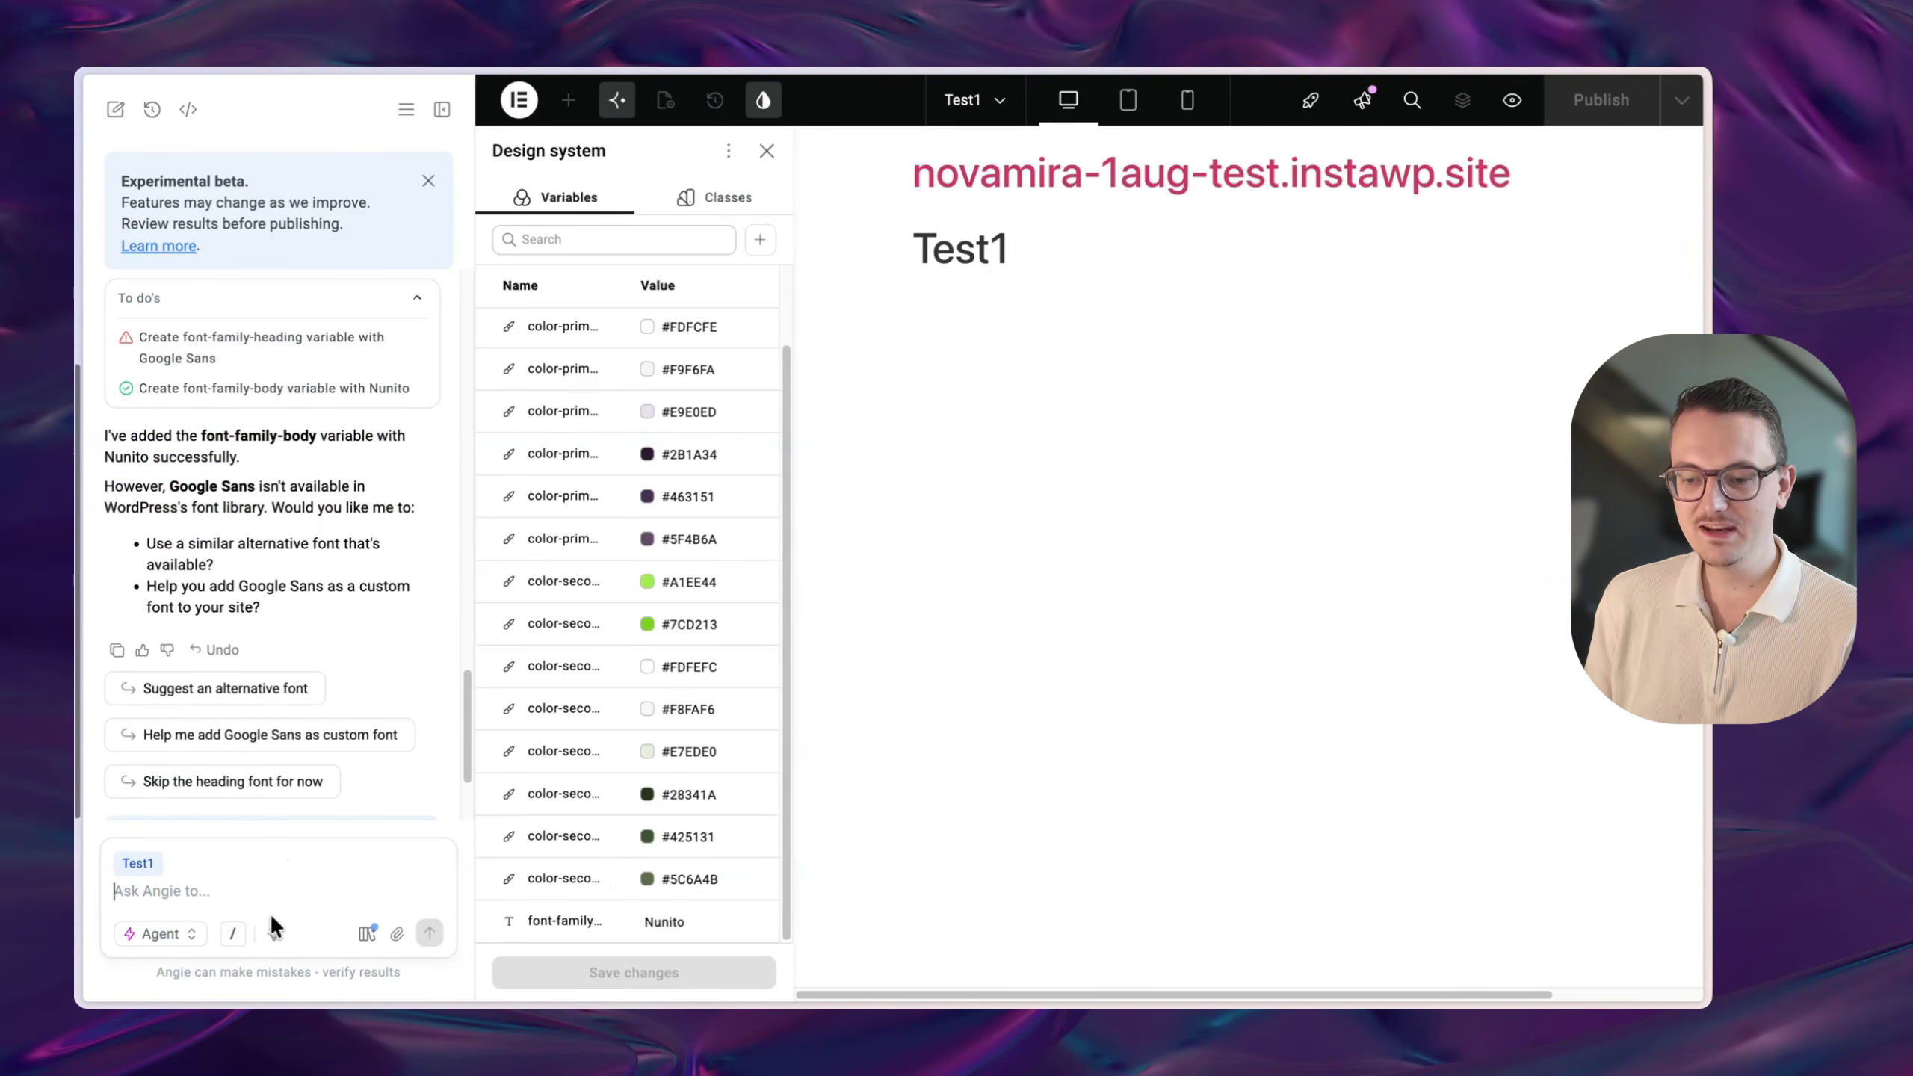
- Paste the size-0 to size-160 variable list into a new Angie message and send it
click(260, 891)
key(ctrl+v)
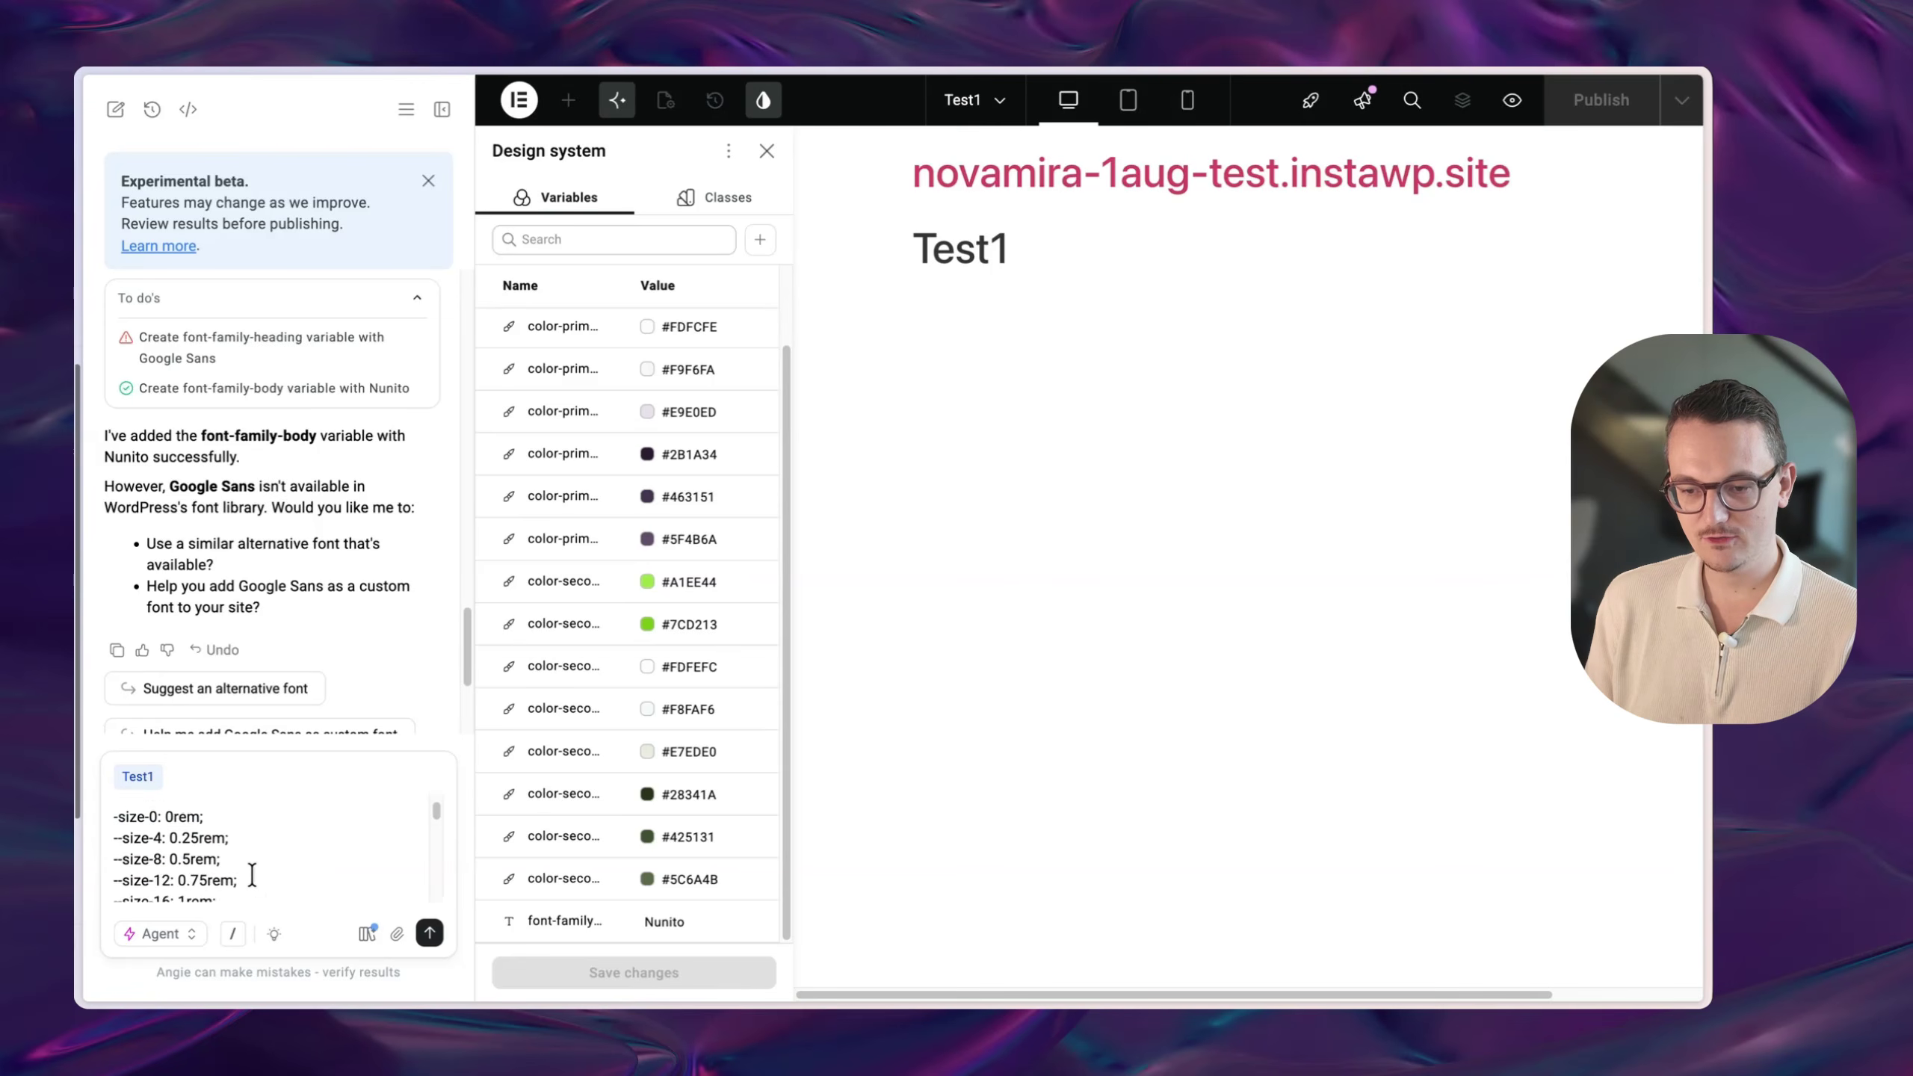
scroll(257, 867, down, 5)
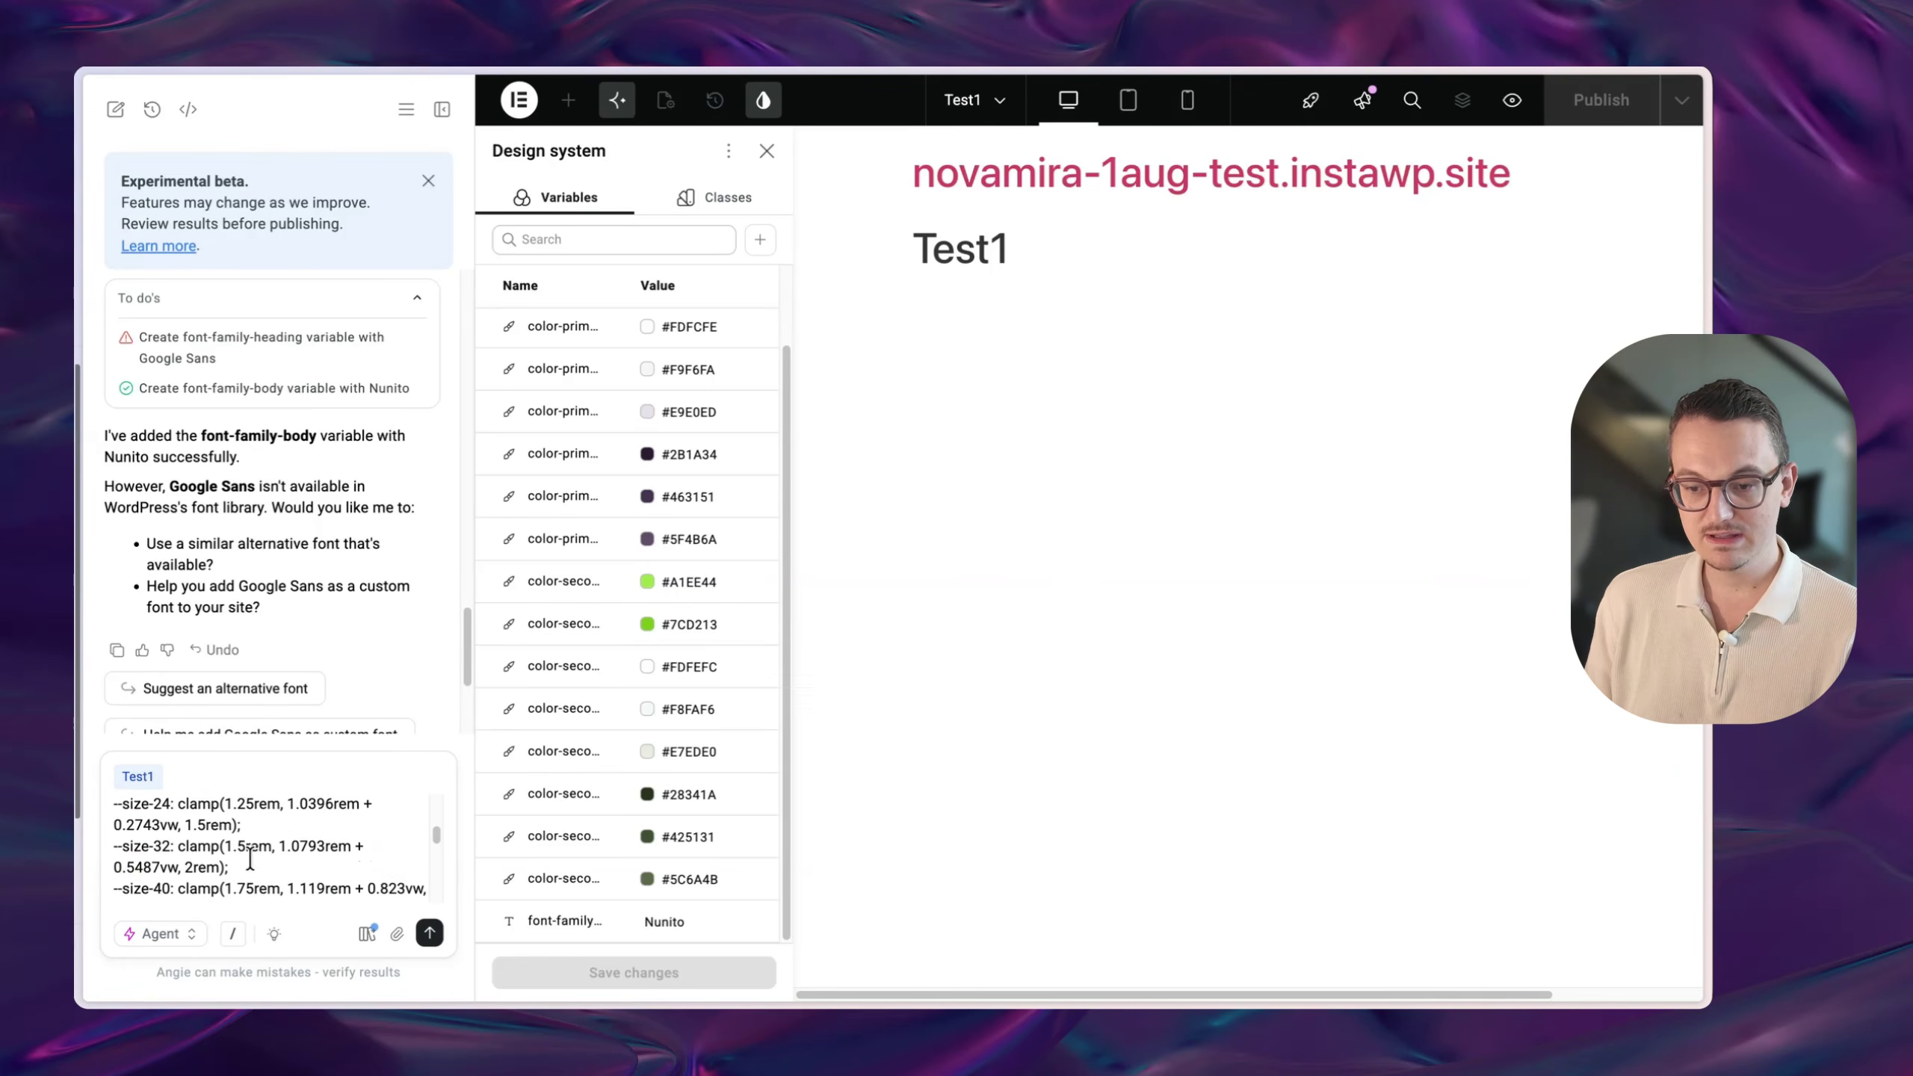
scroll(252, 857, down, 8)
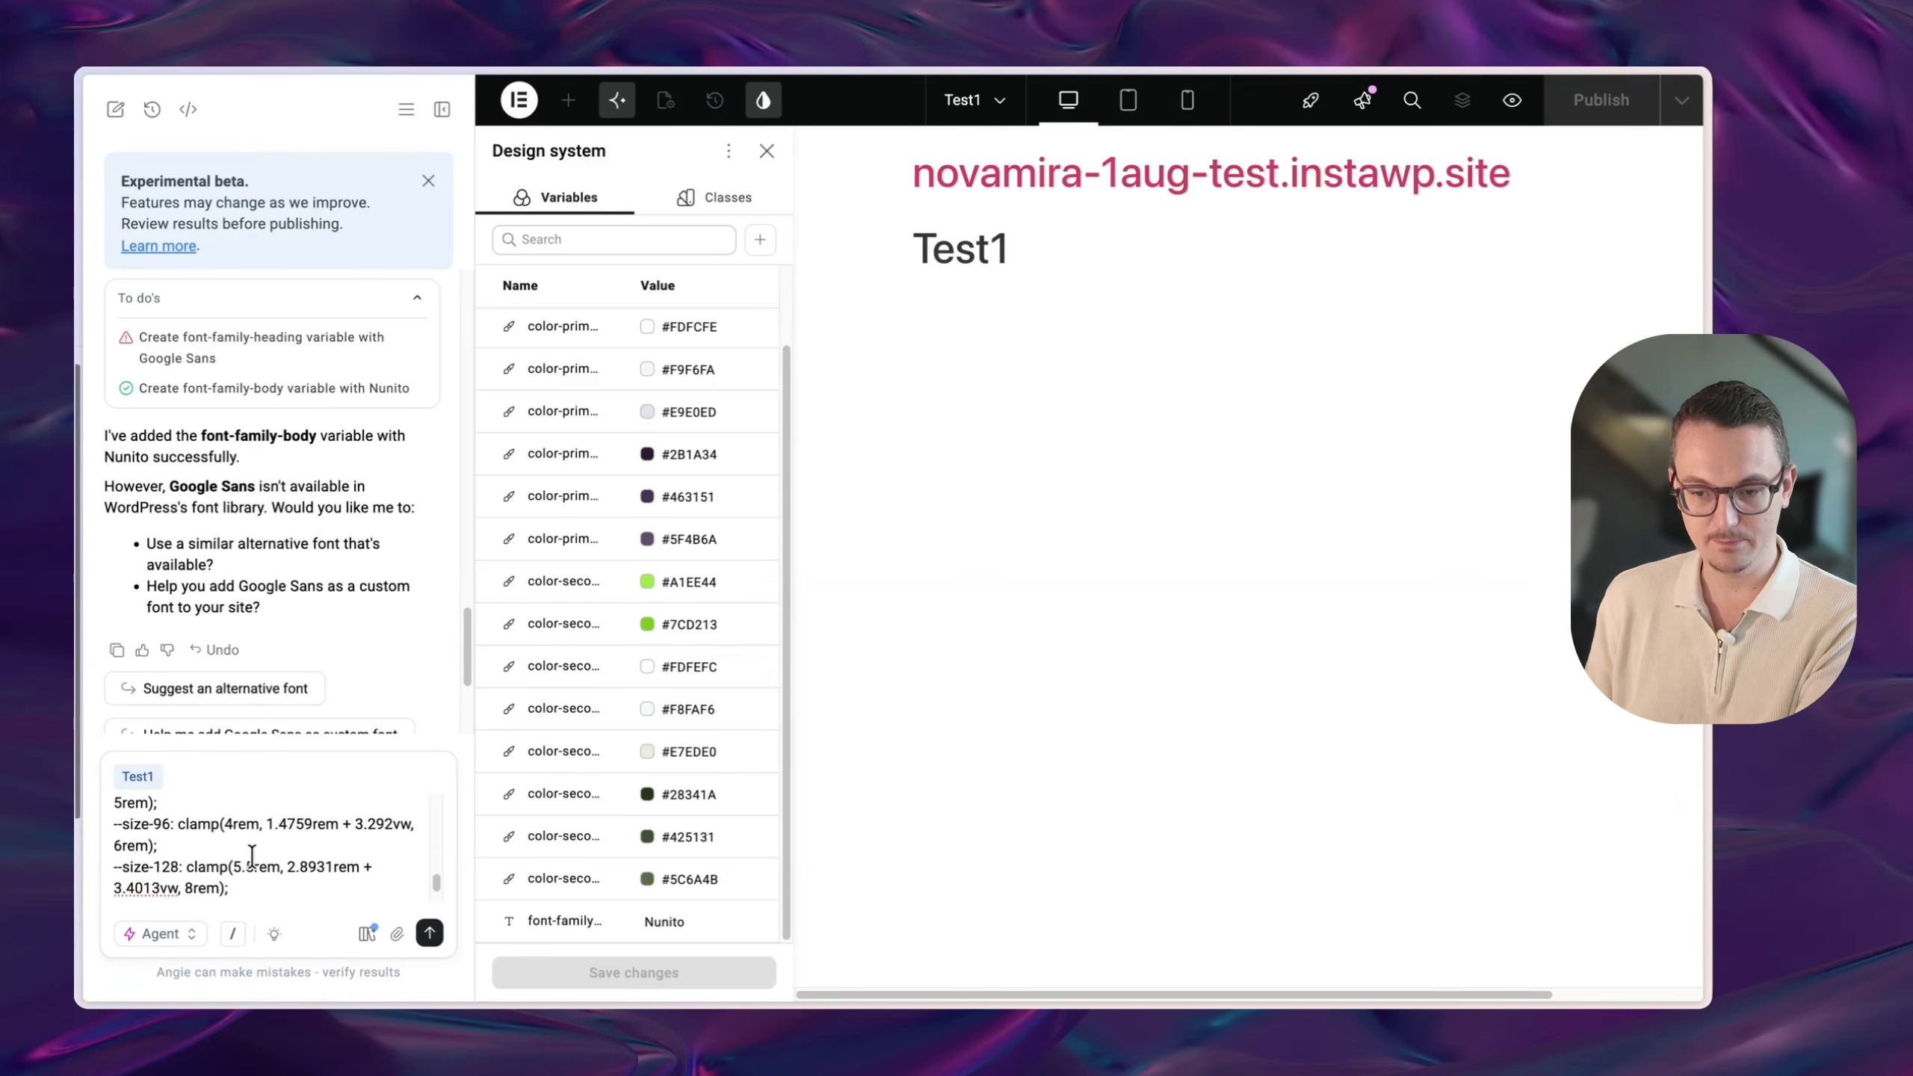
key(Return)
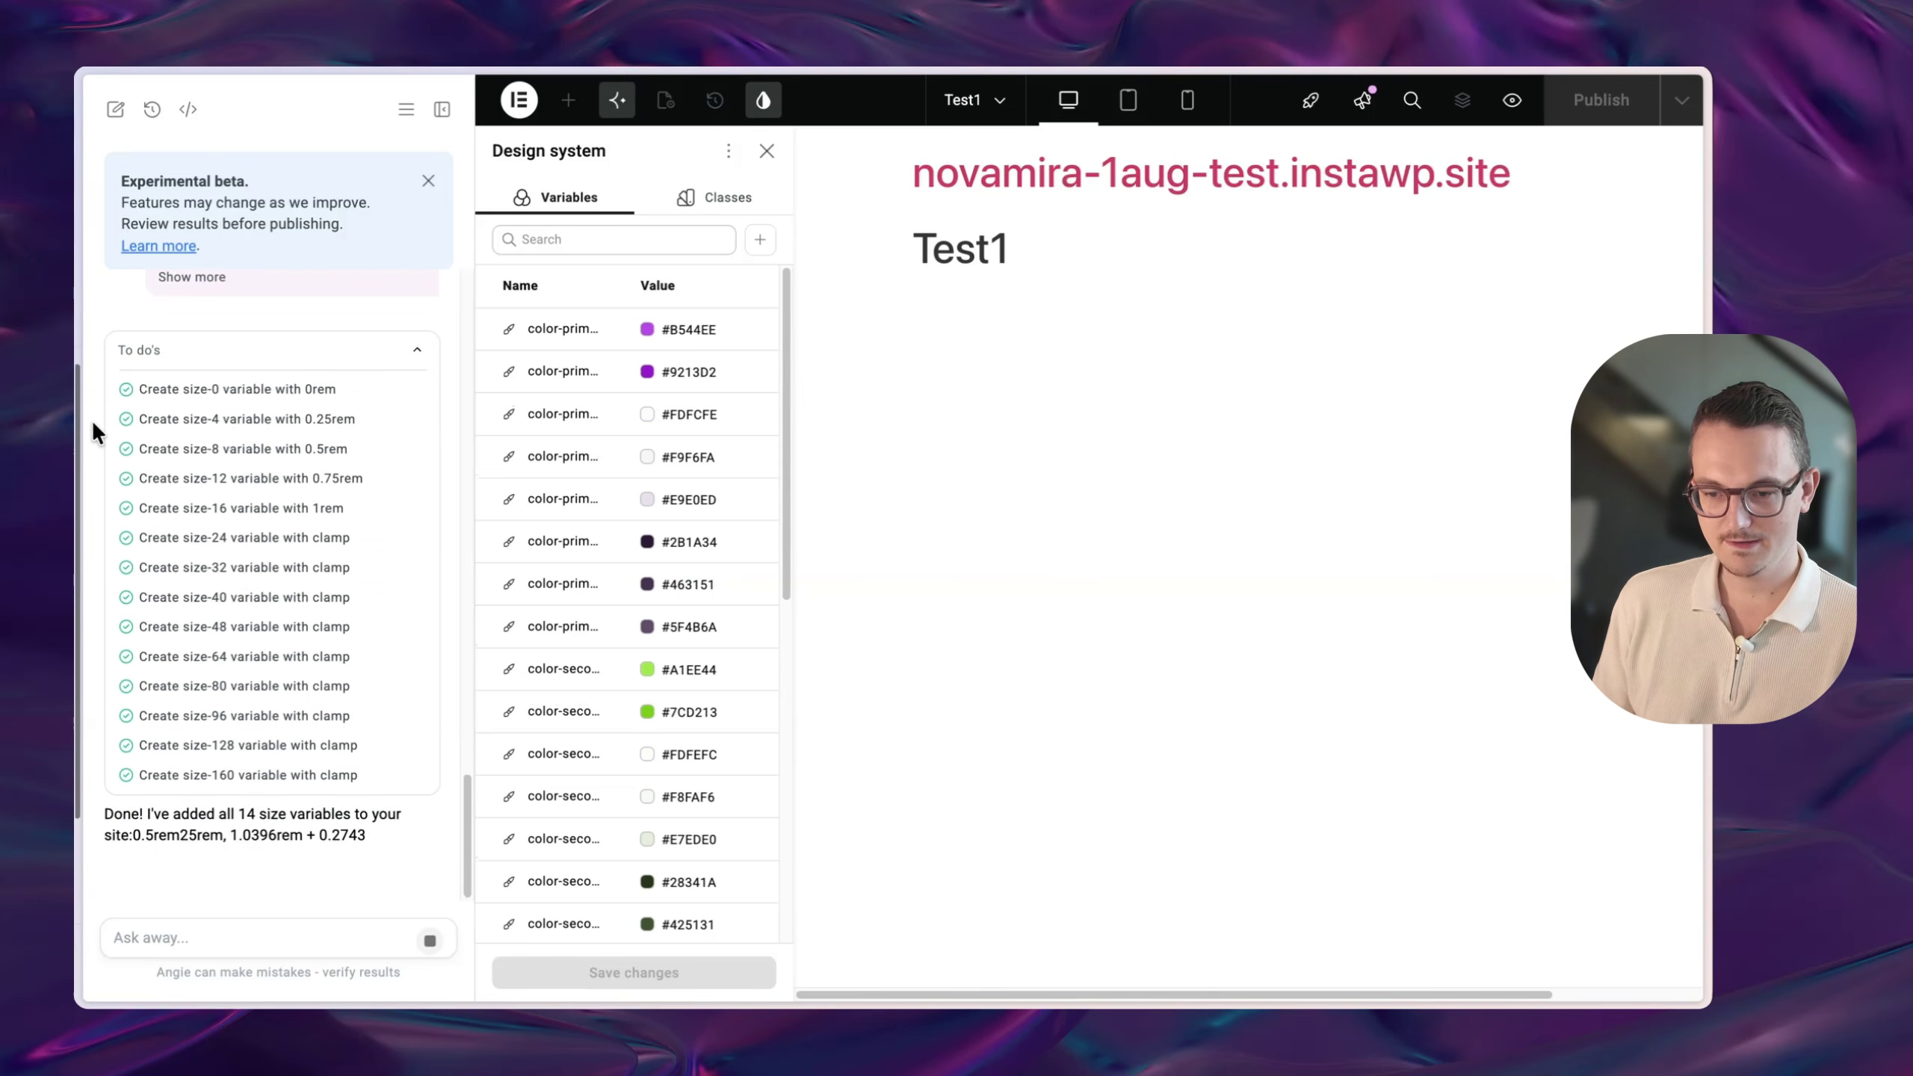
- Review the new size rows, with clamp() values above size-16, in the Variables list
scroll(717, 523, down, 5)
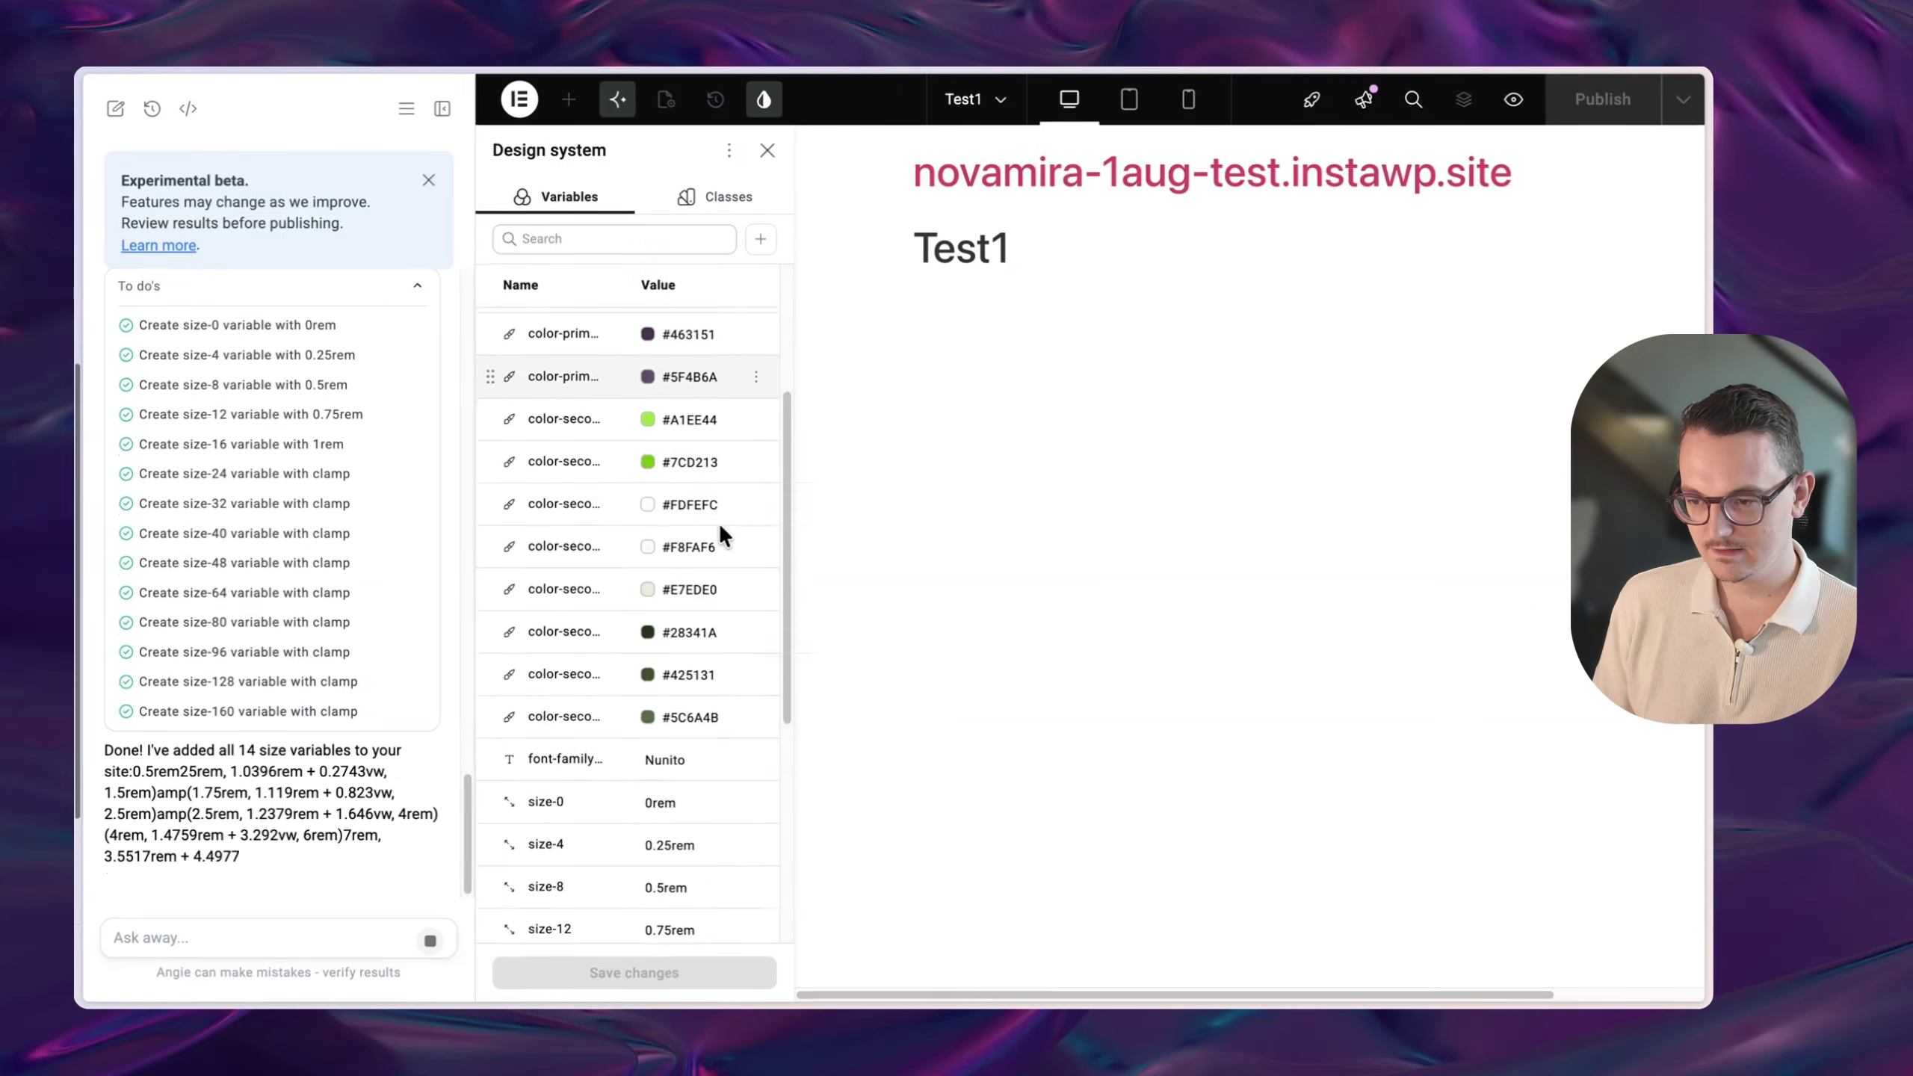
scroll(704, 430, down, 5)
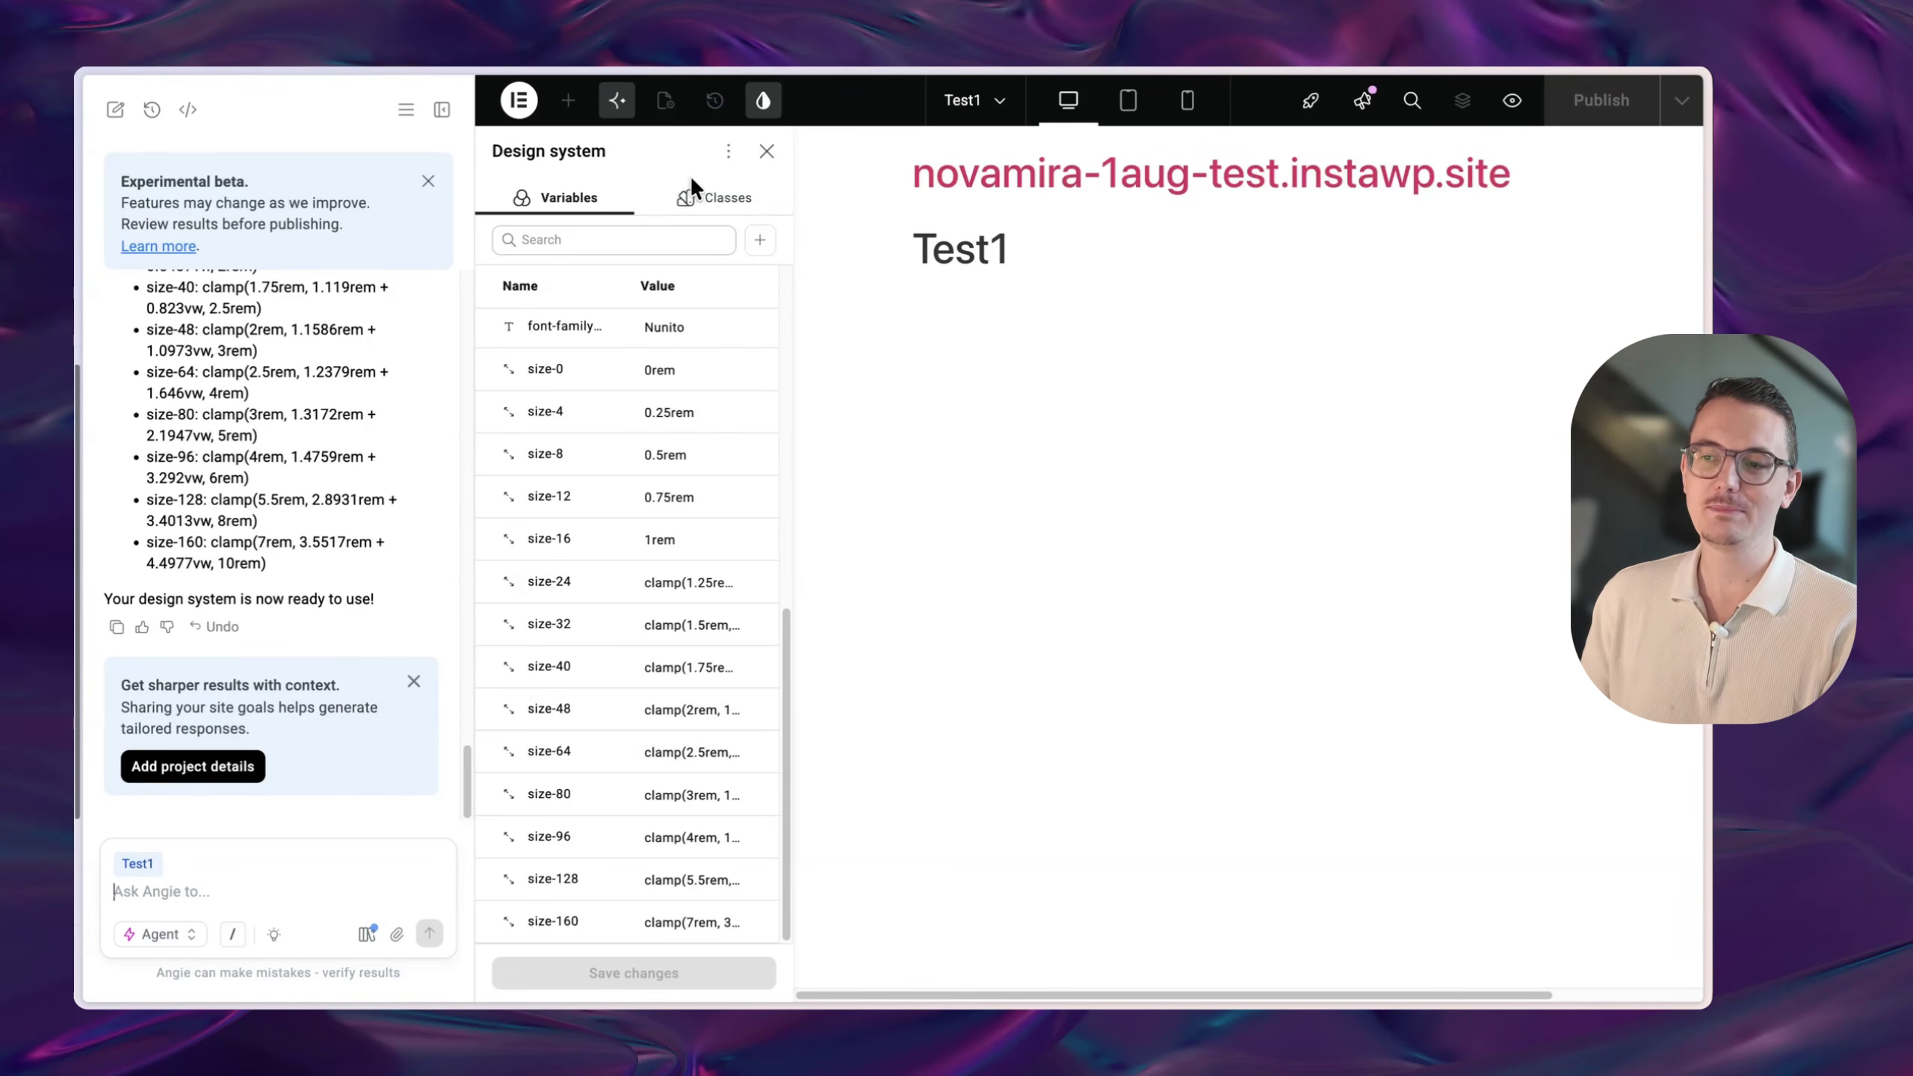
scroll(654, 829, up, 3)
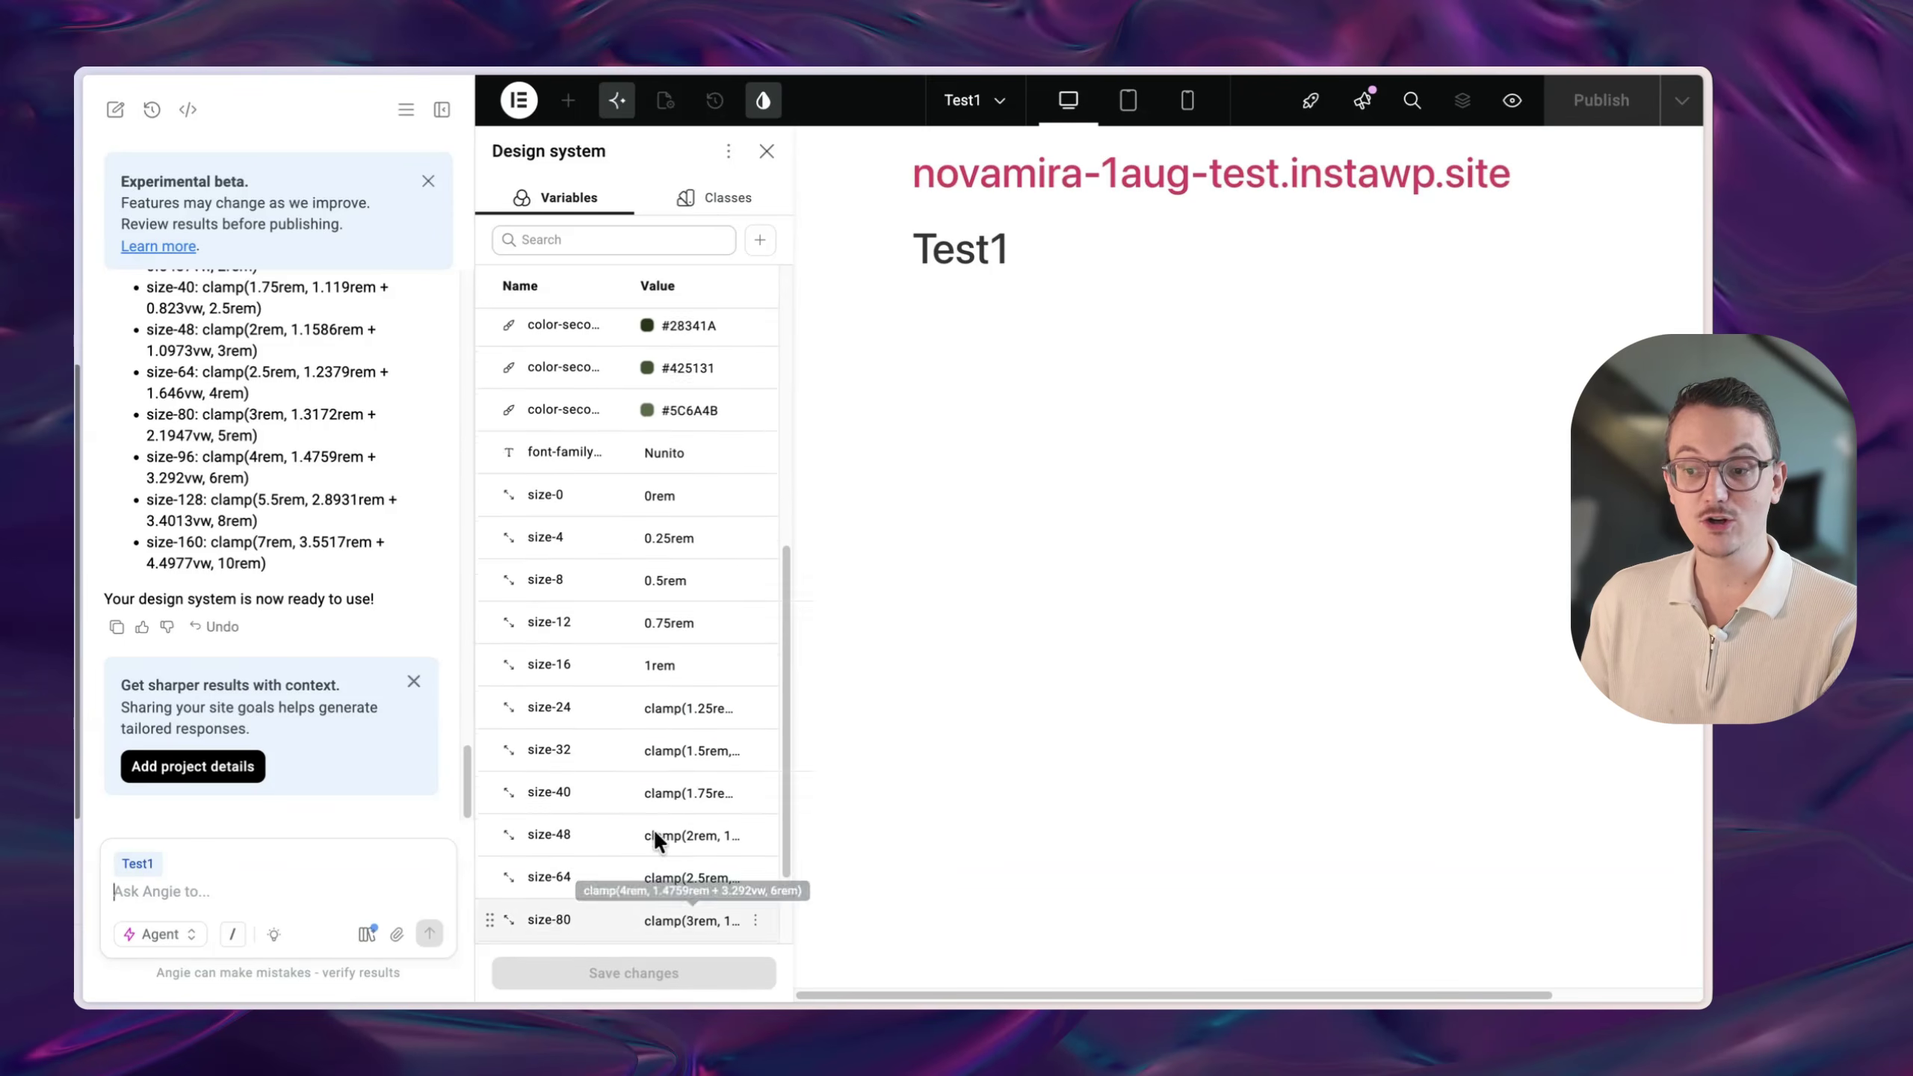
scroll(696, 796, up, 5)
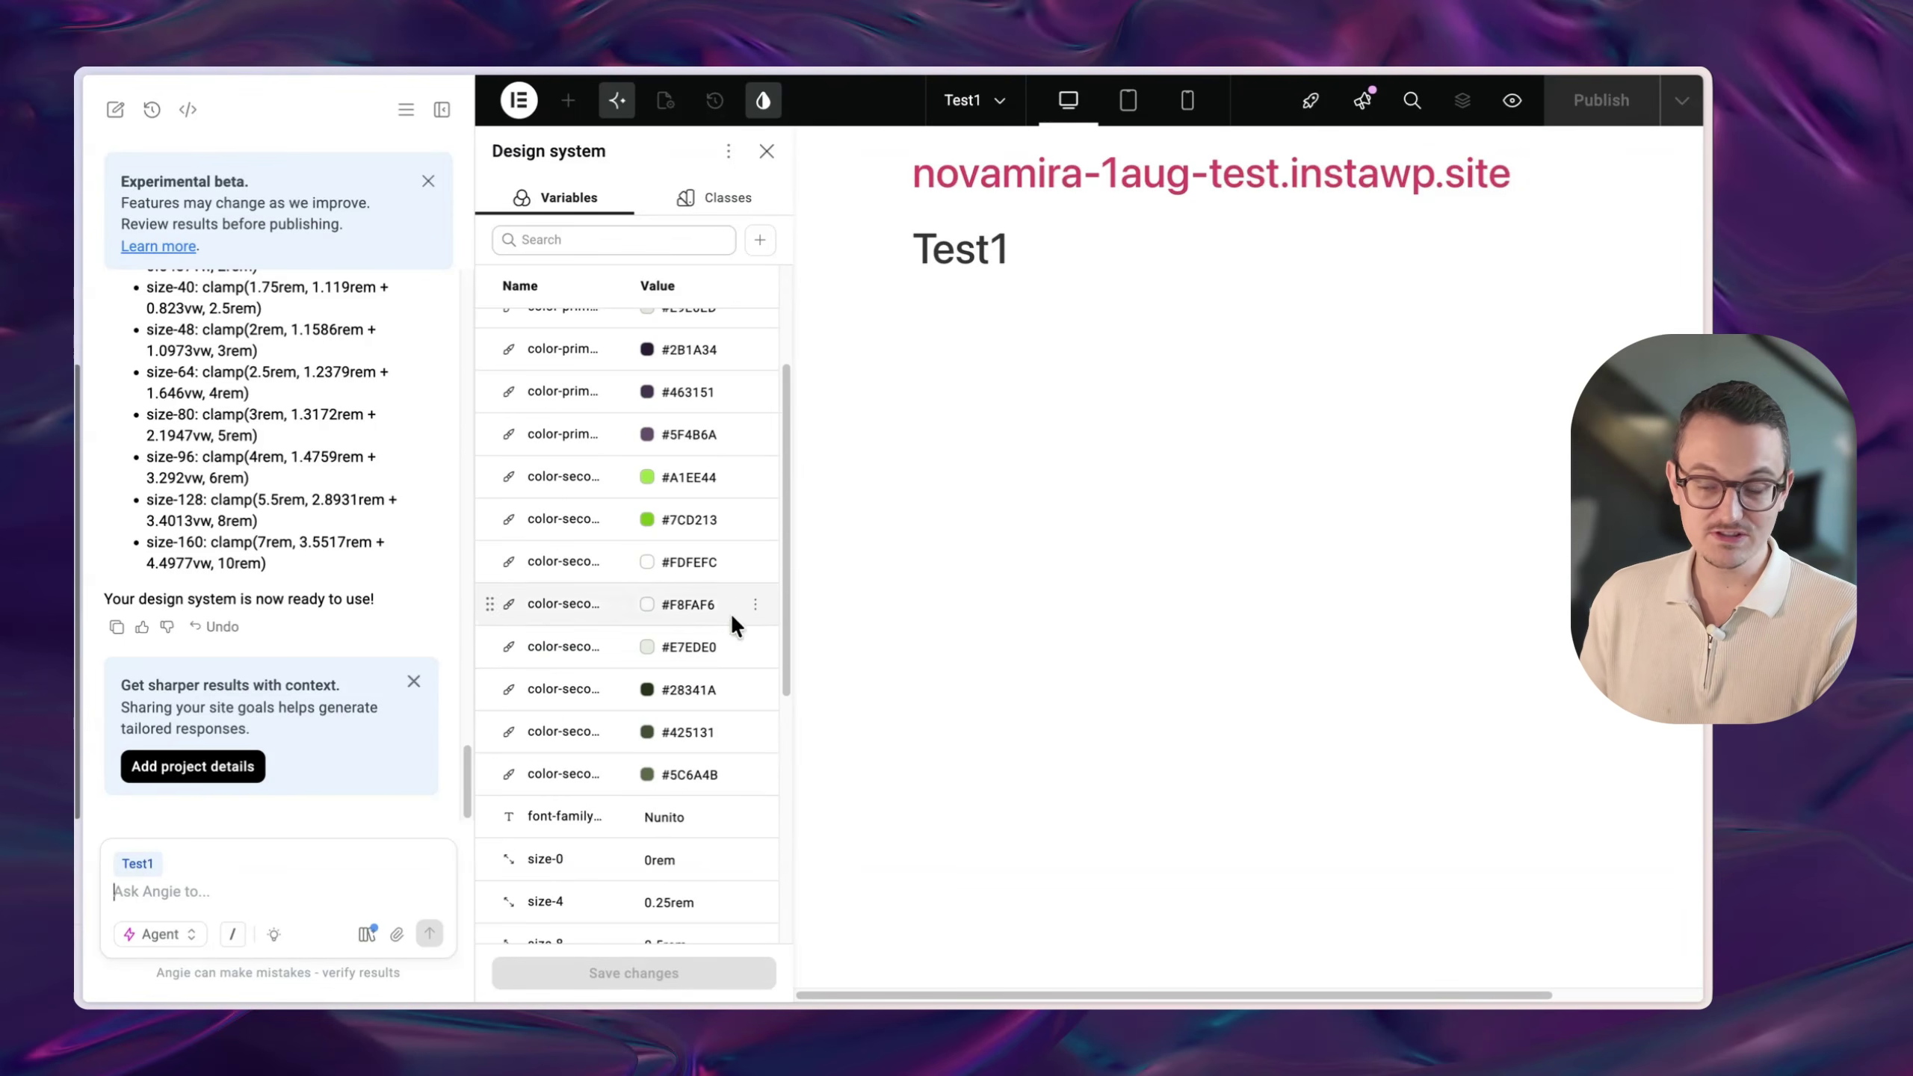
- Have Angie create btn-soft, btn-outline, btn-solid and btn-small classes, then view the Classes list
key(super+v)
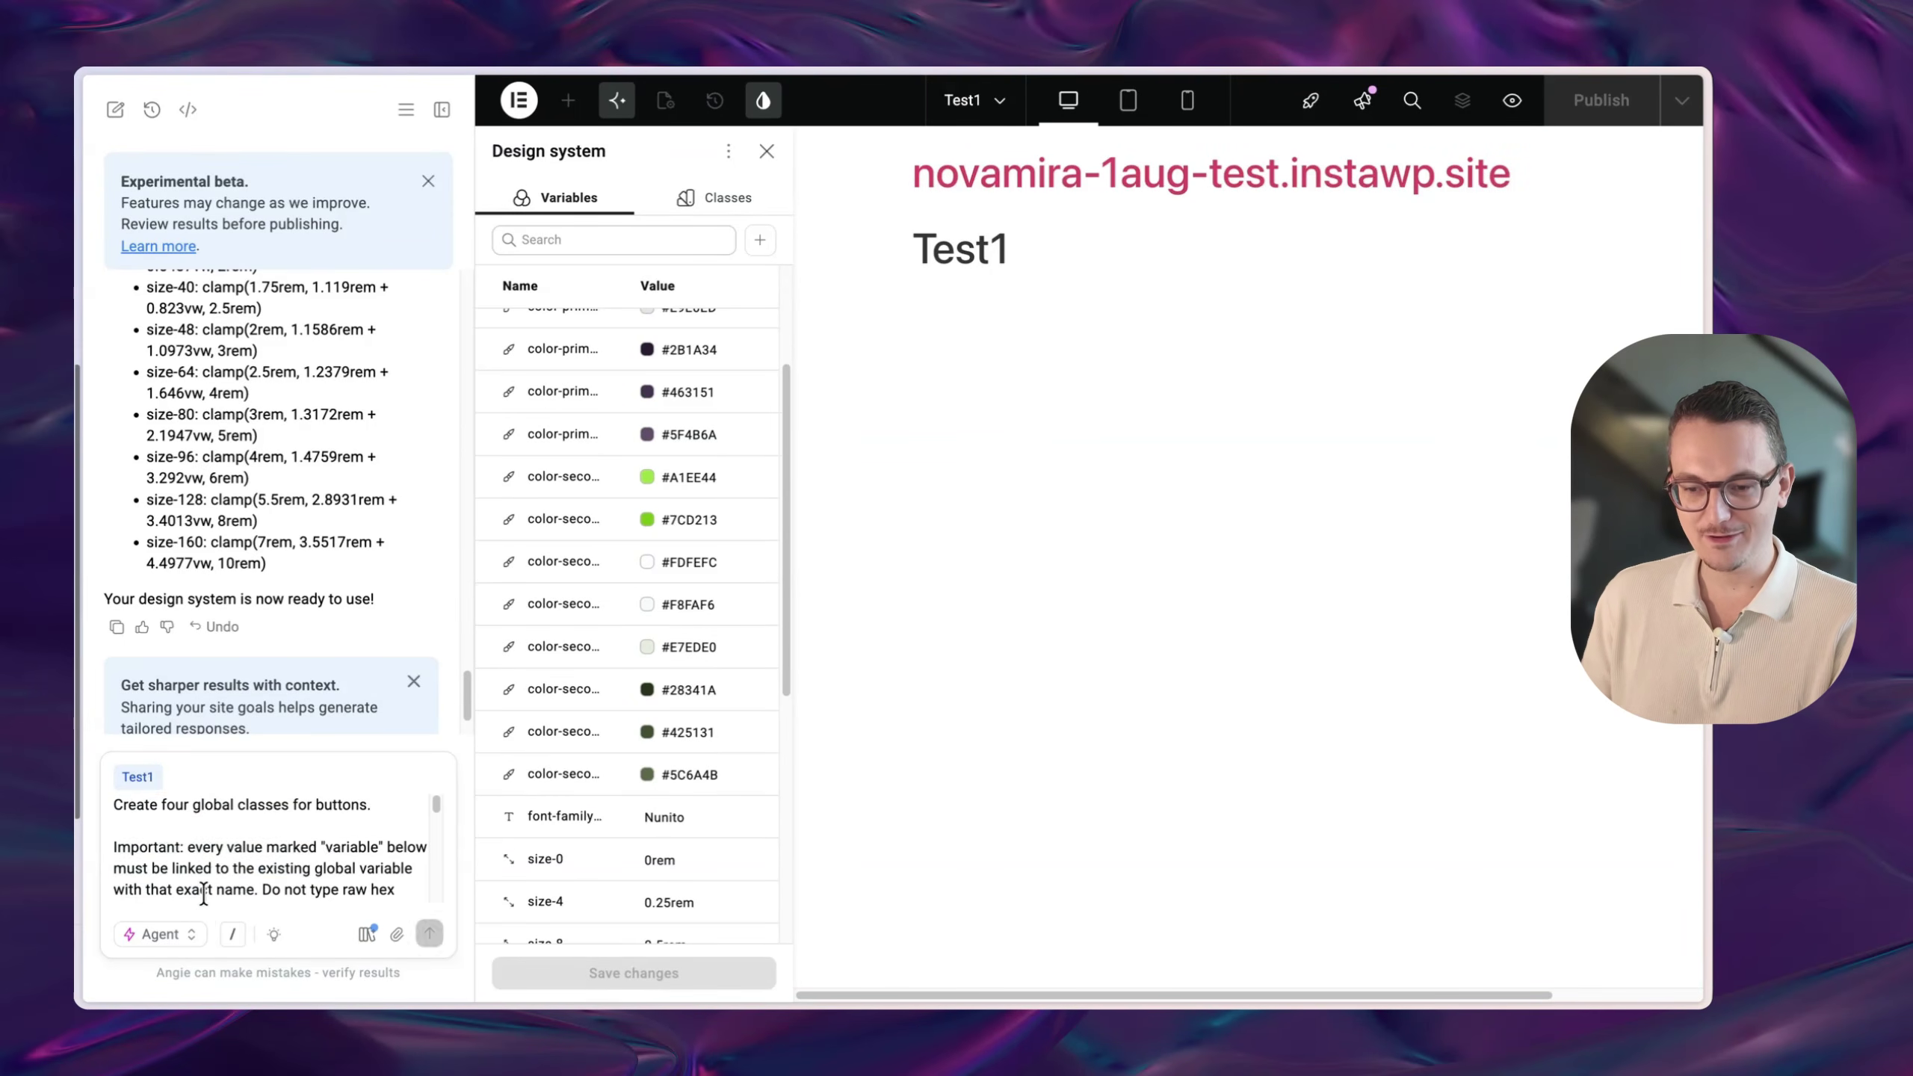
scroll(346, 838, down, 2)
scroll(347, 838, down, 8)
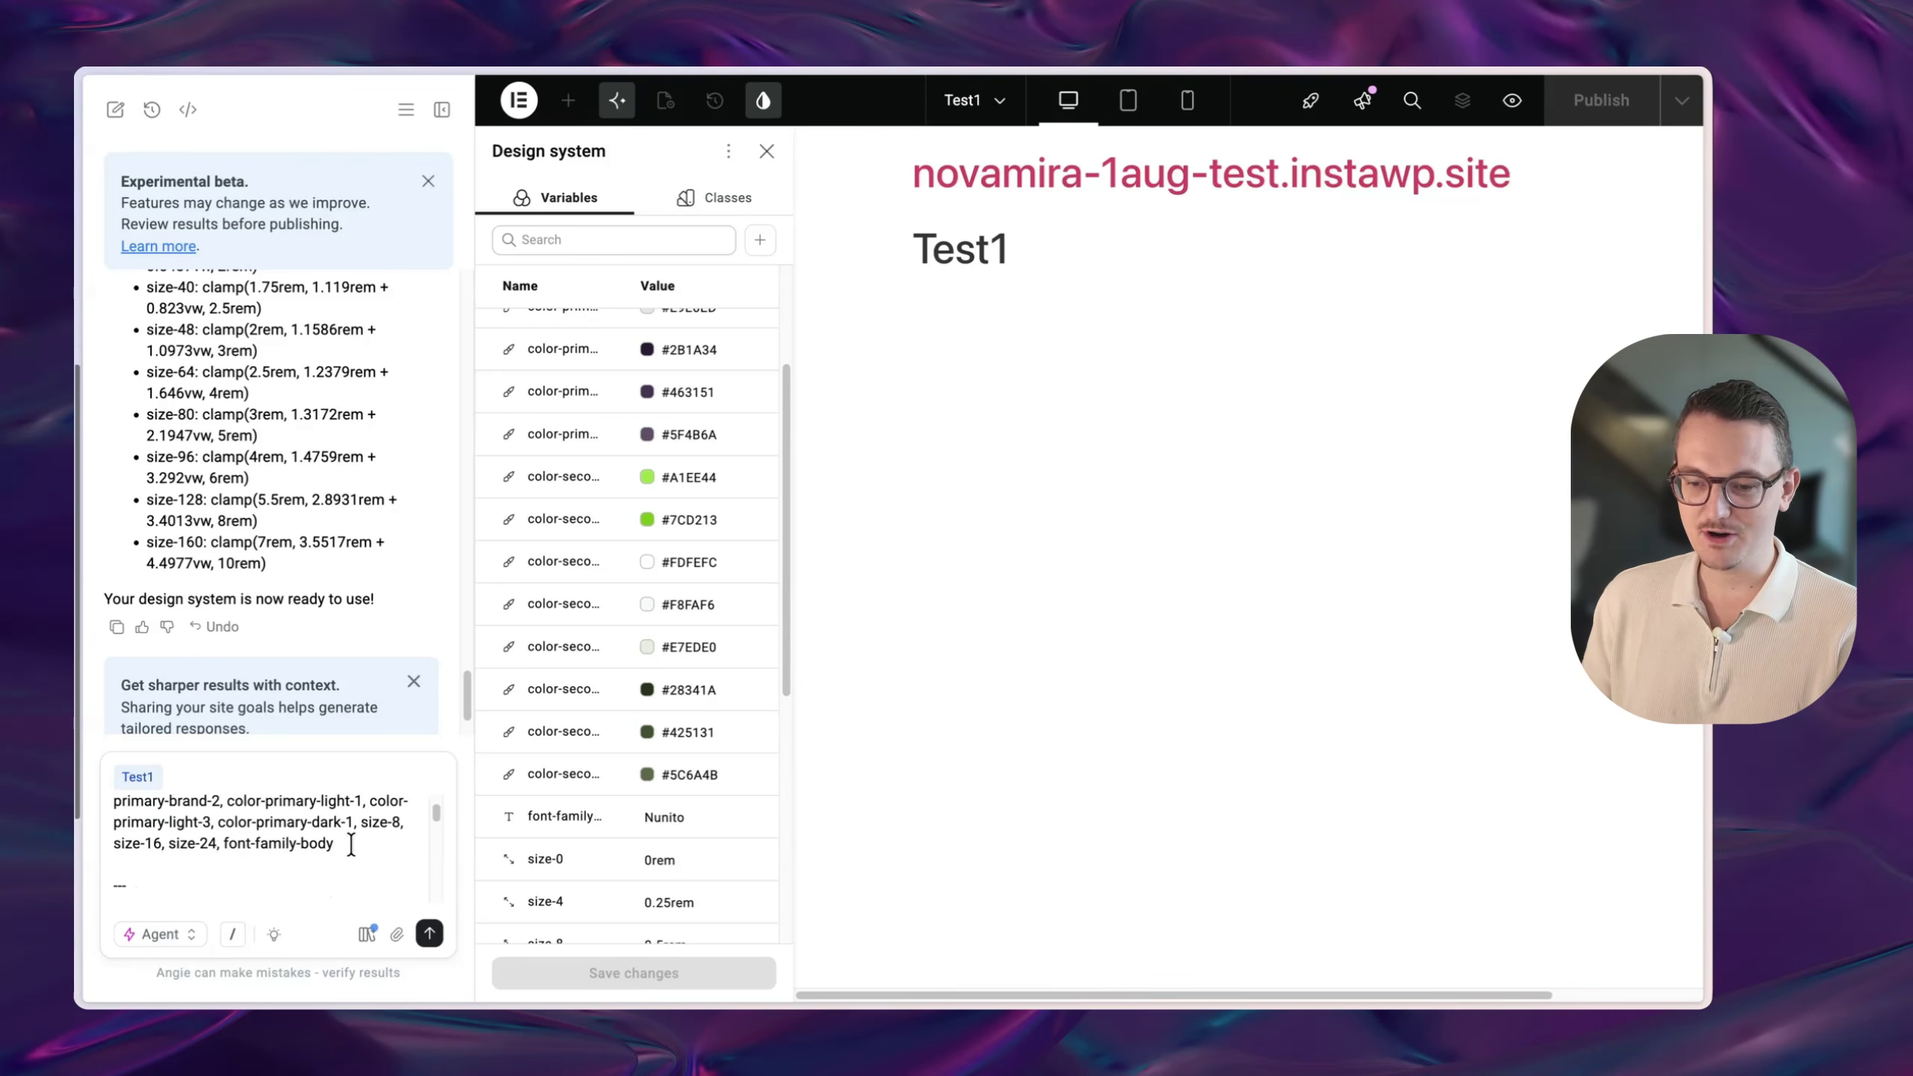
scroll(352, 852, down, 5)
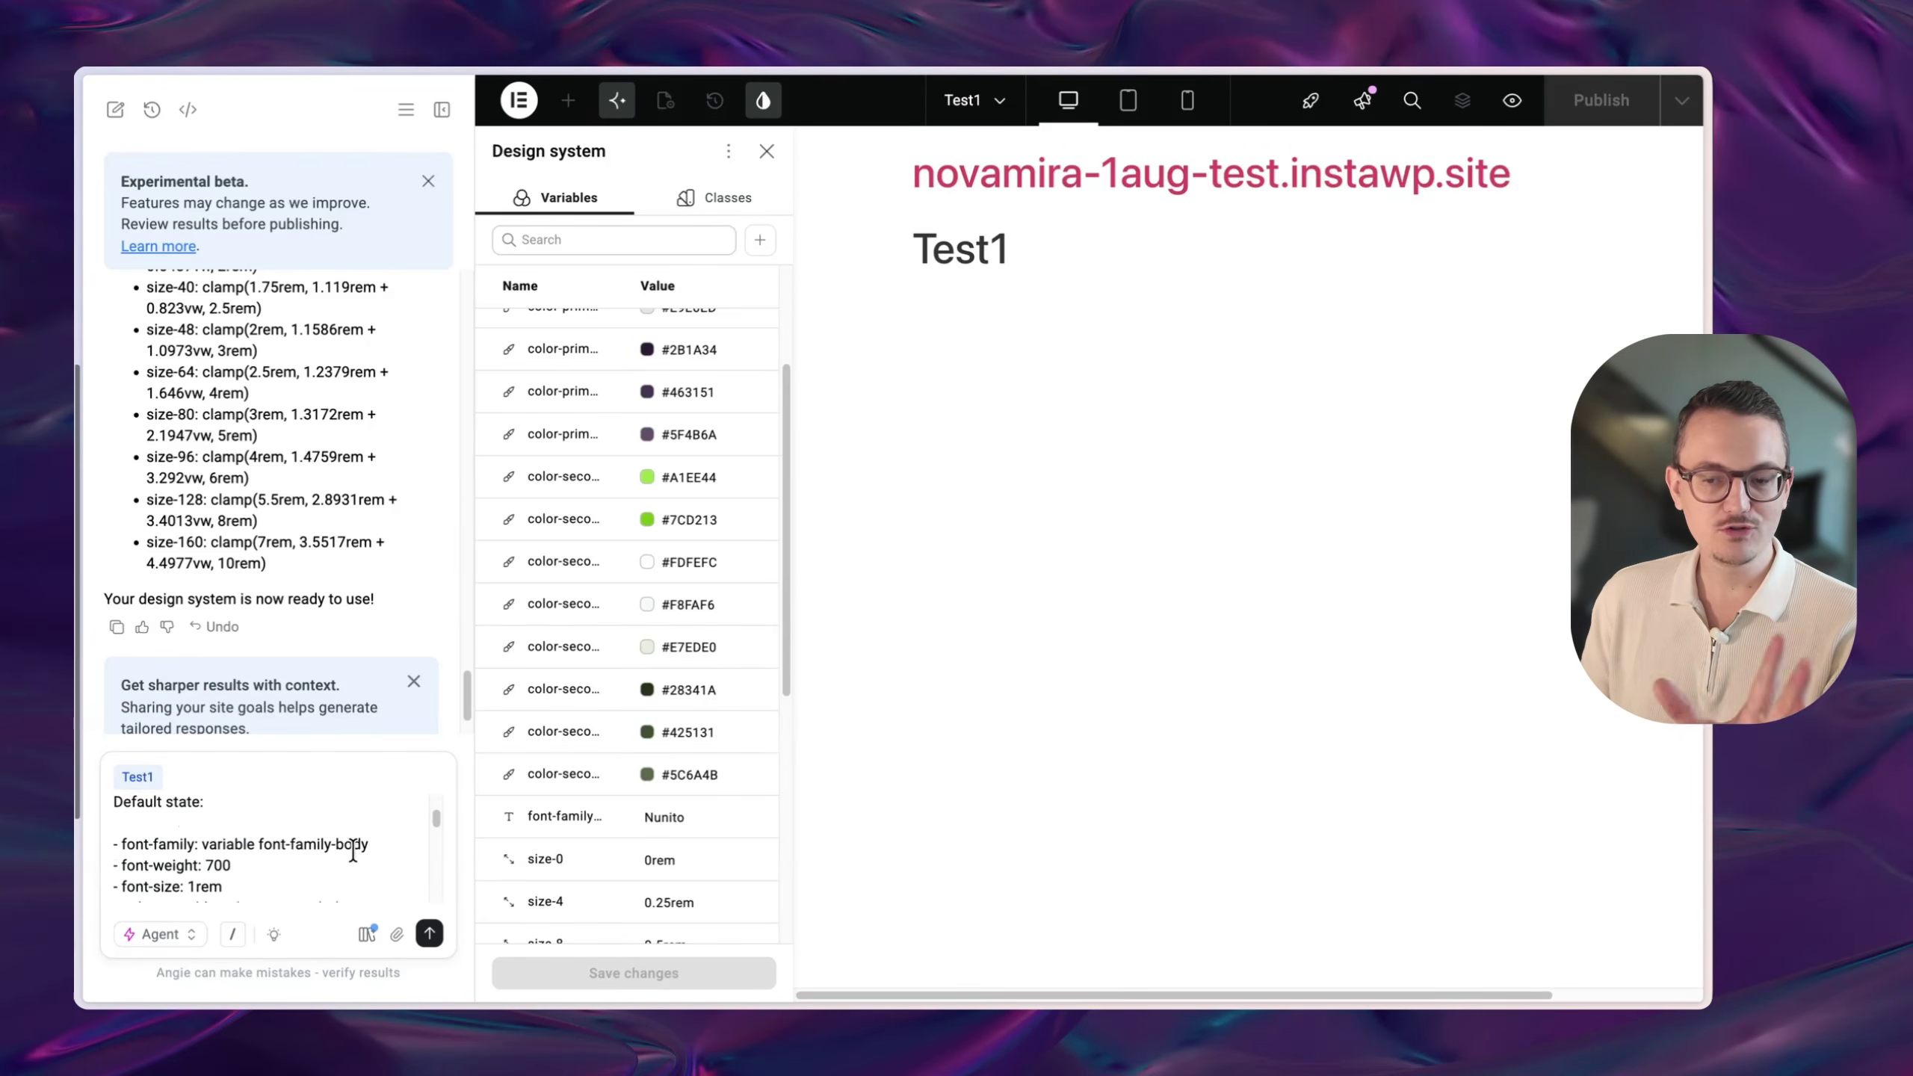
scroll(352, 851, down, 5)
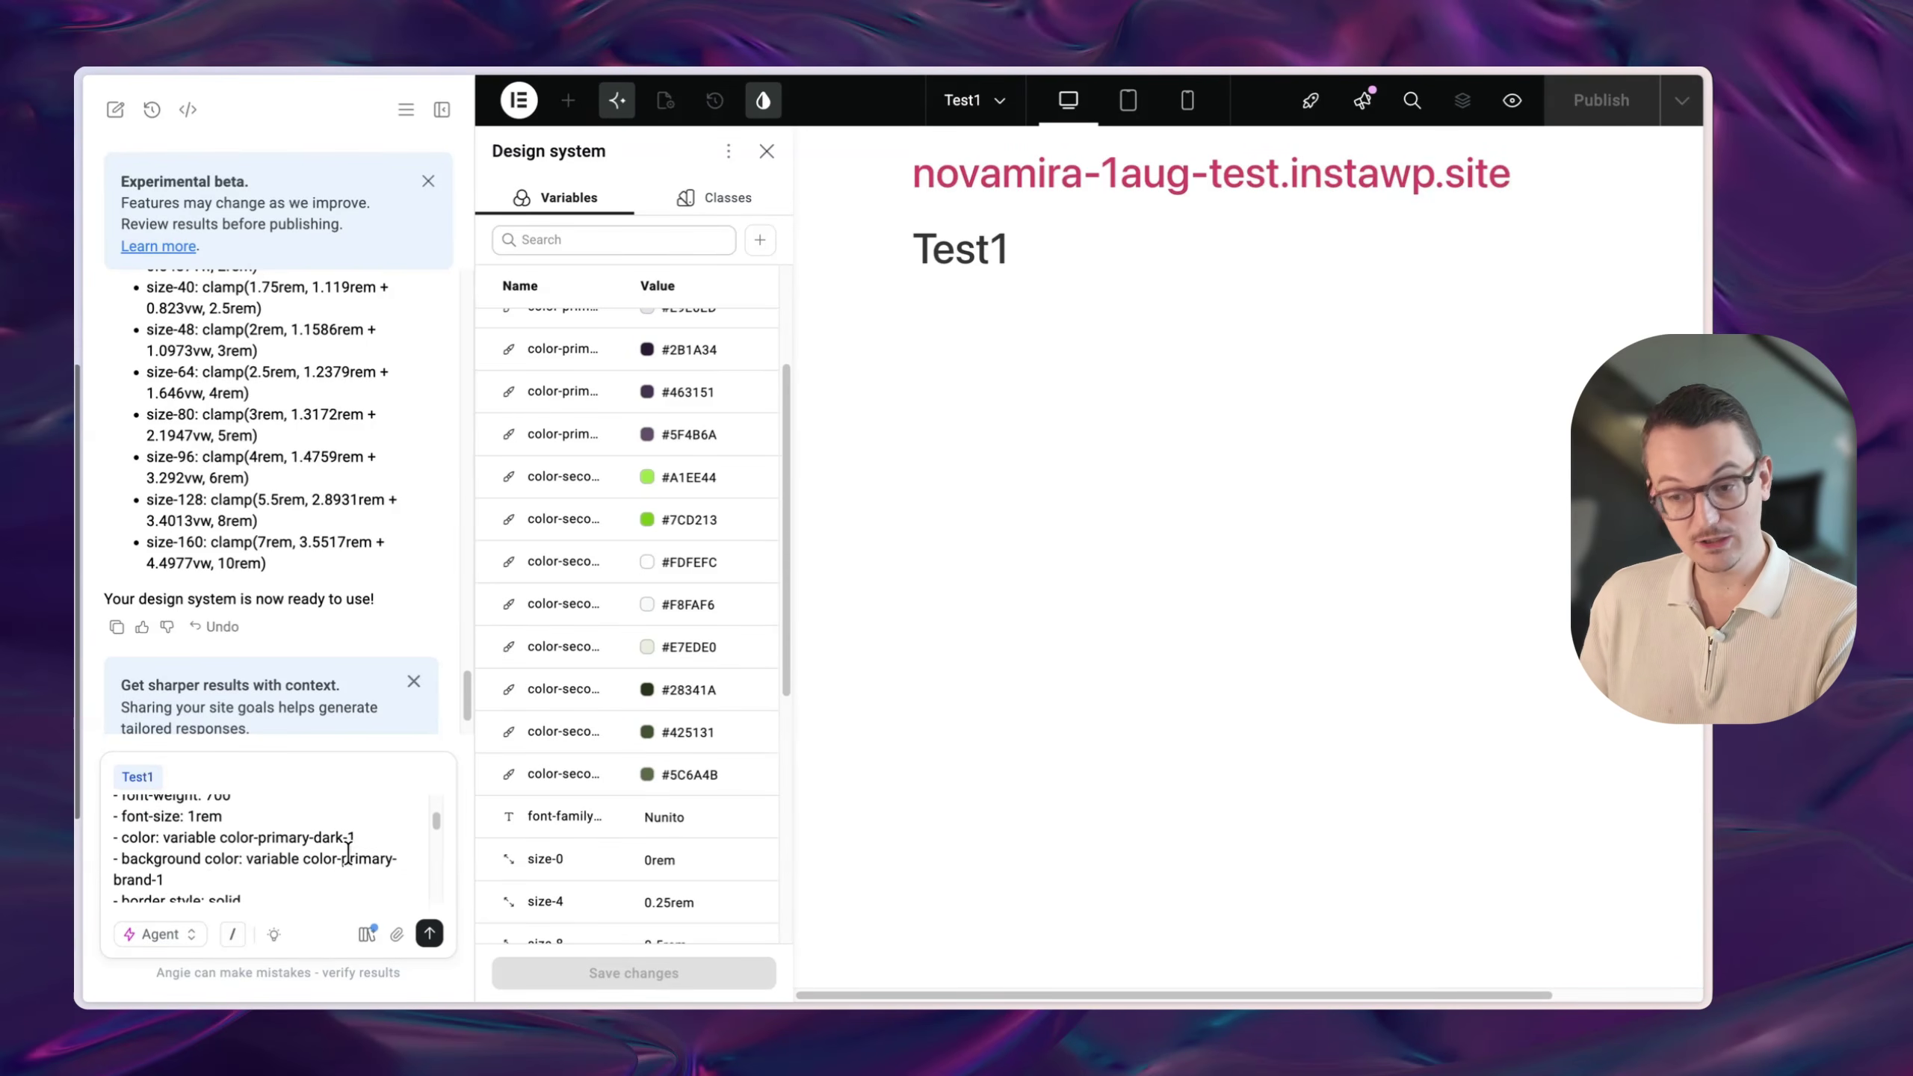
scroll(345, 855, down, 5)
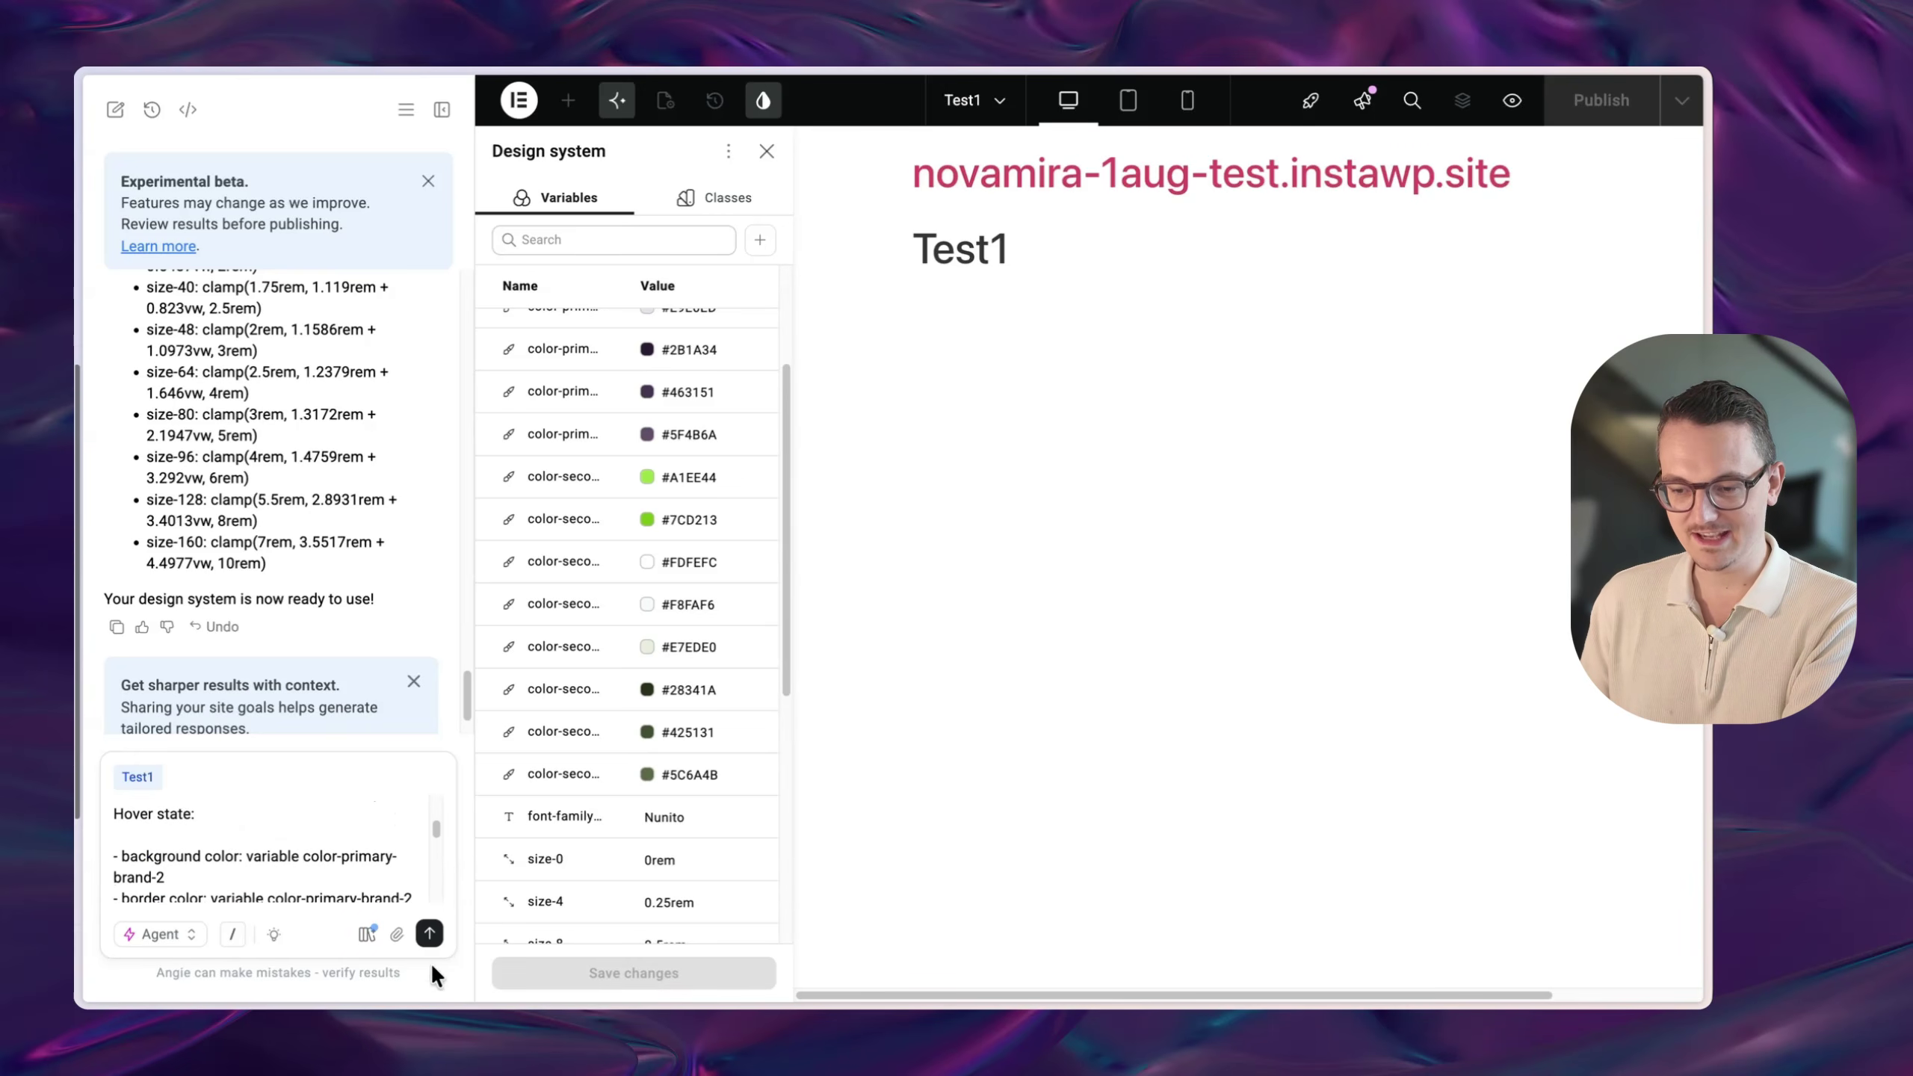
click(429, 933)
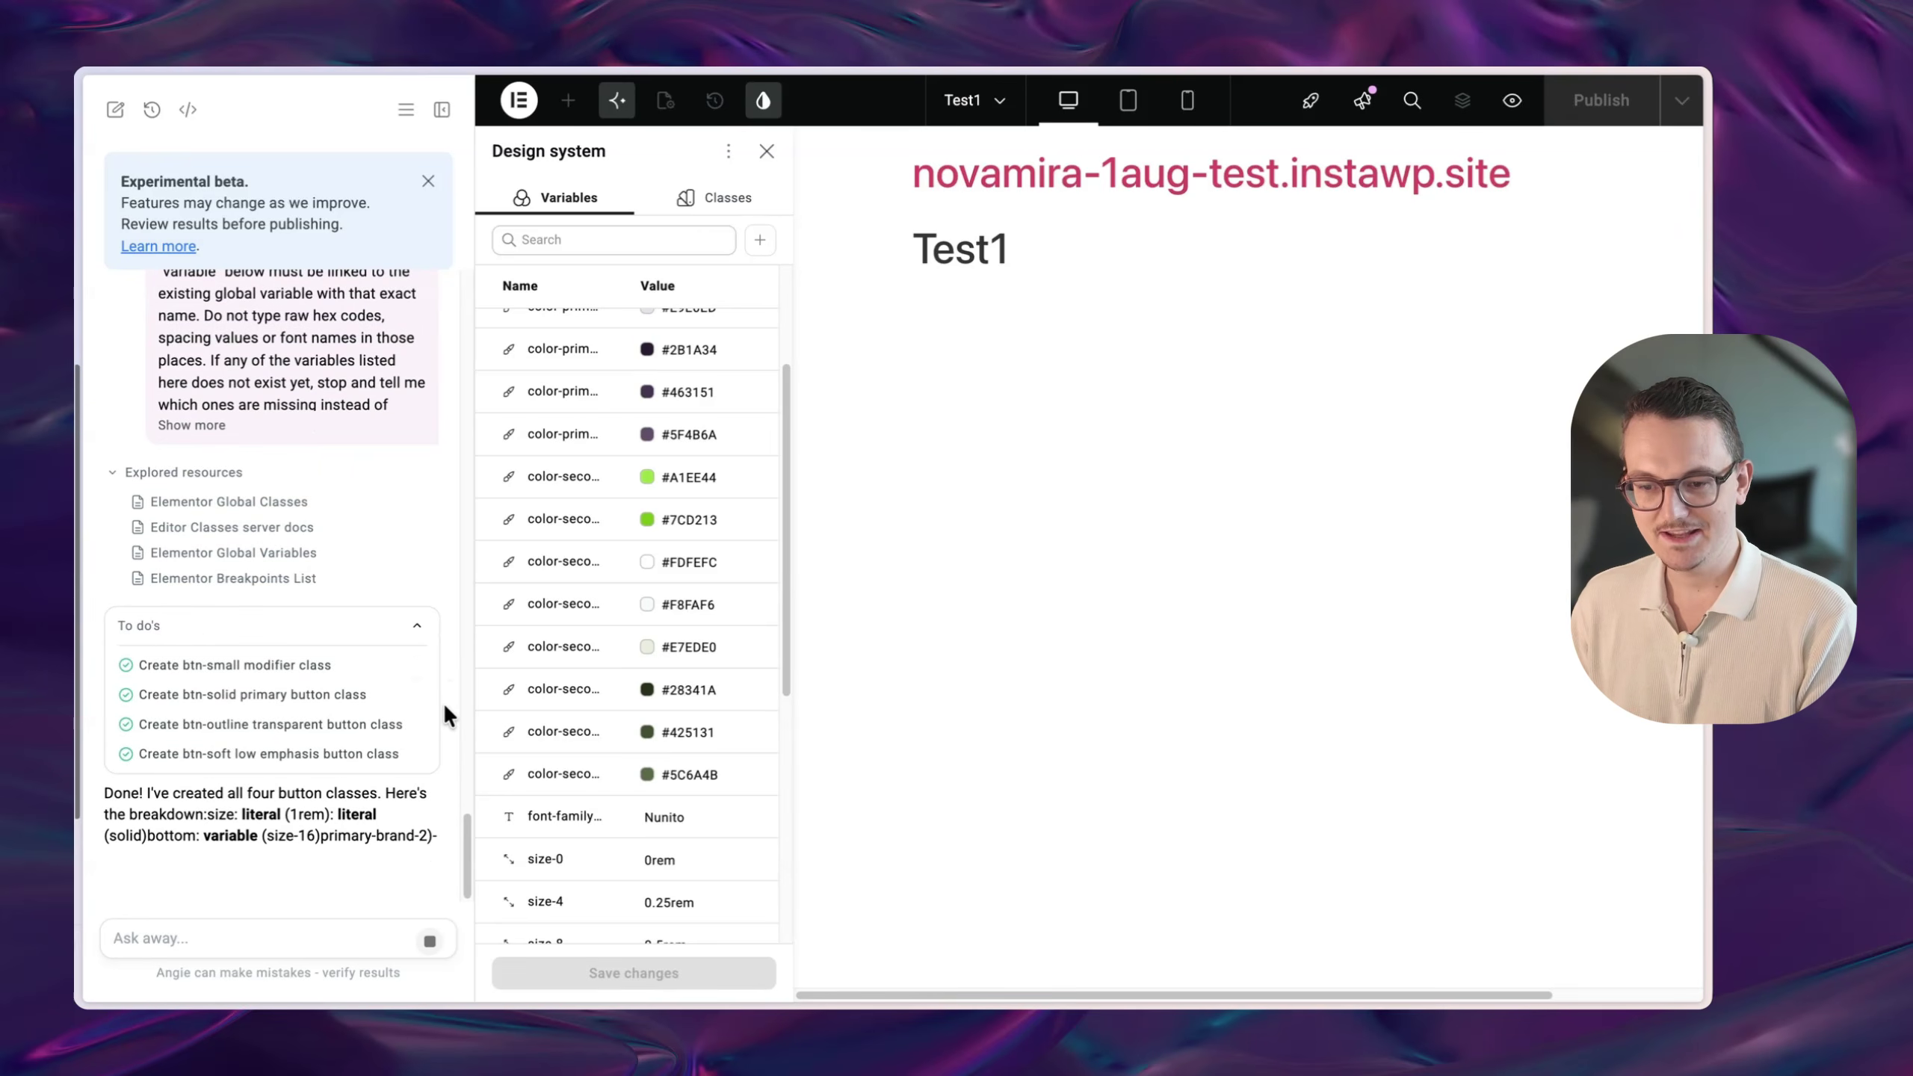
click(707, 202)
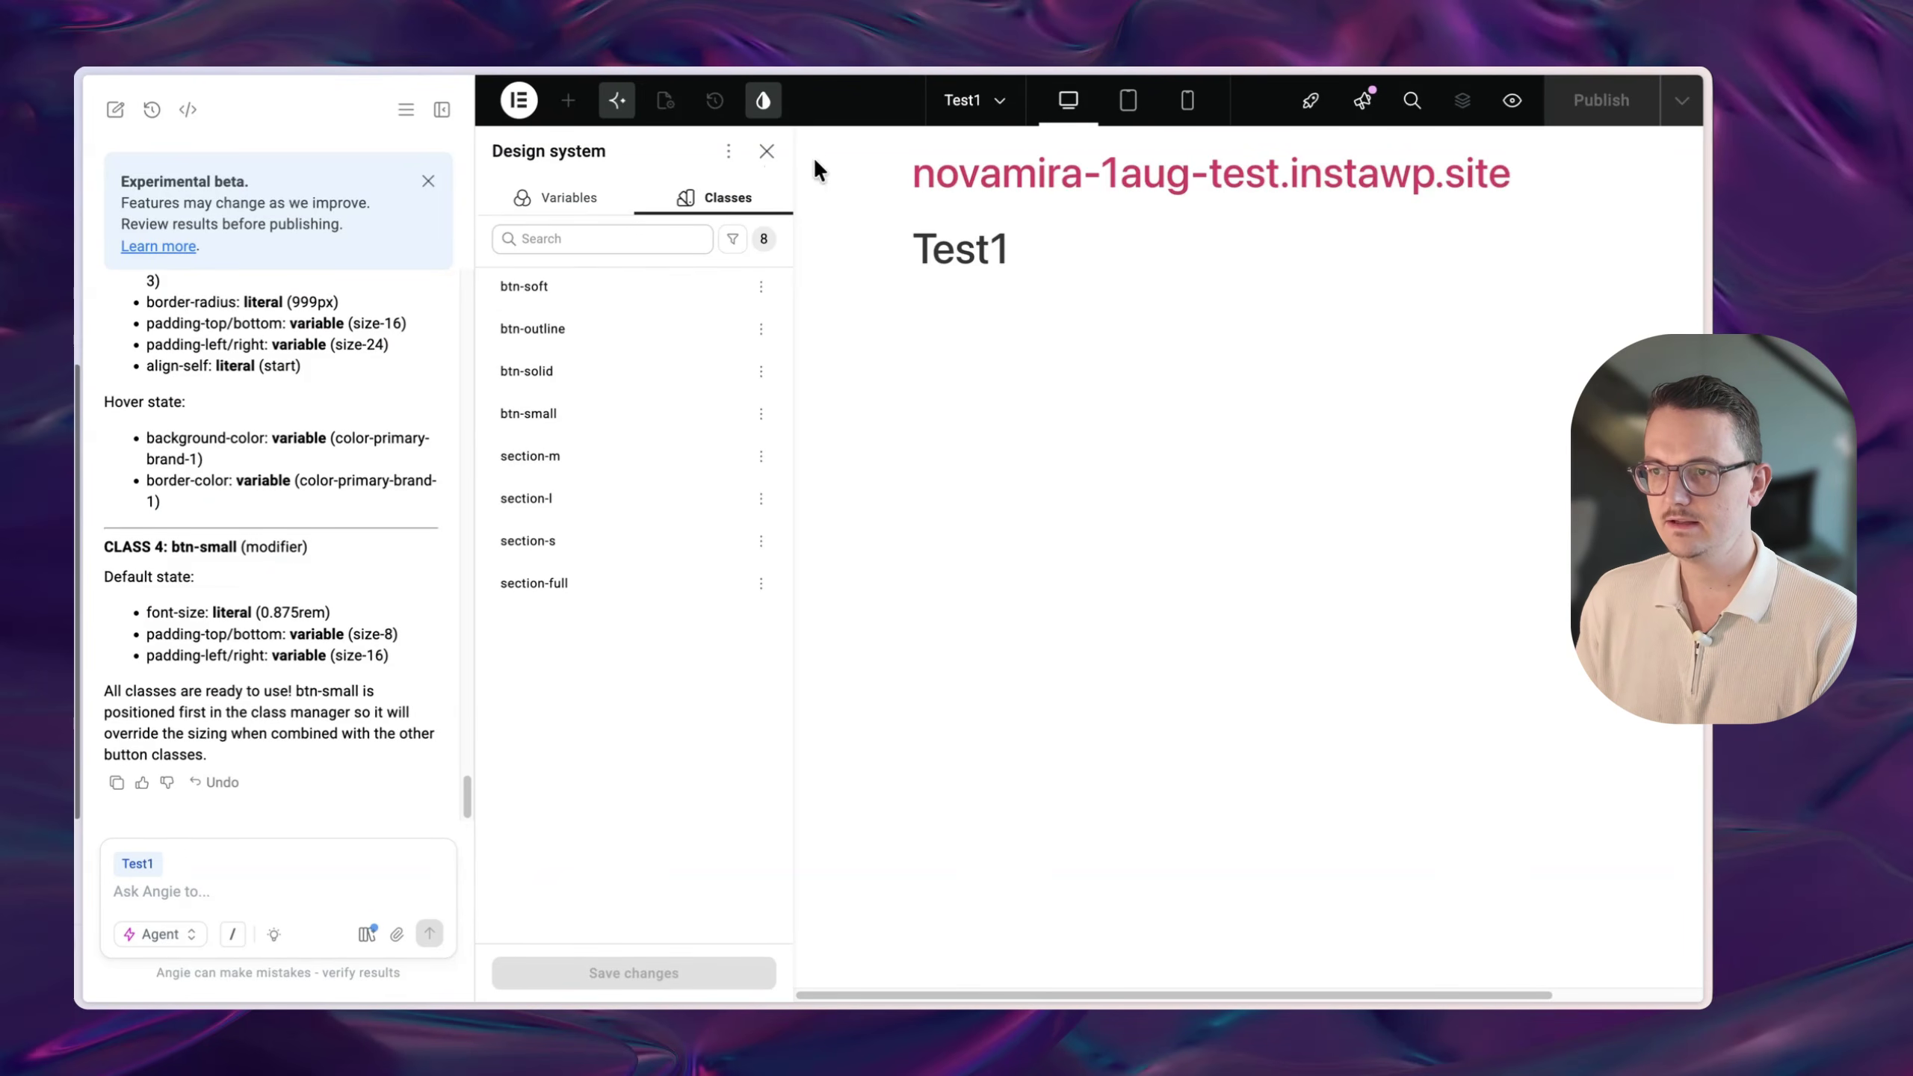
- Place a Button widget on the page under Test1
click(766, 154)
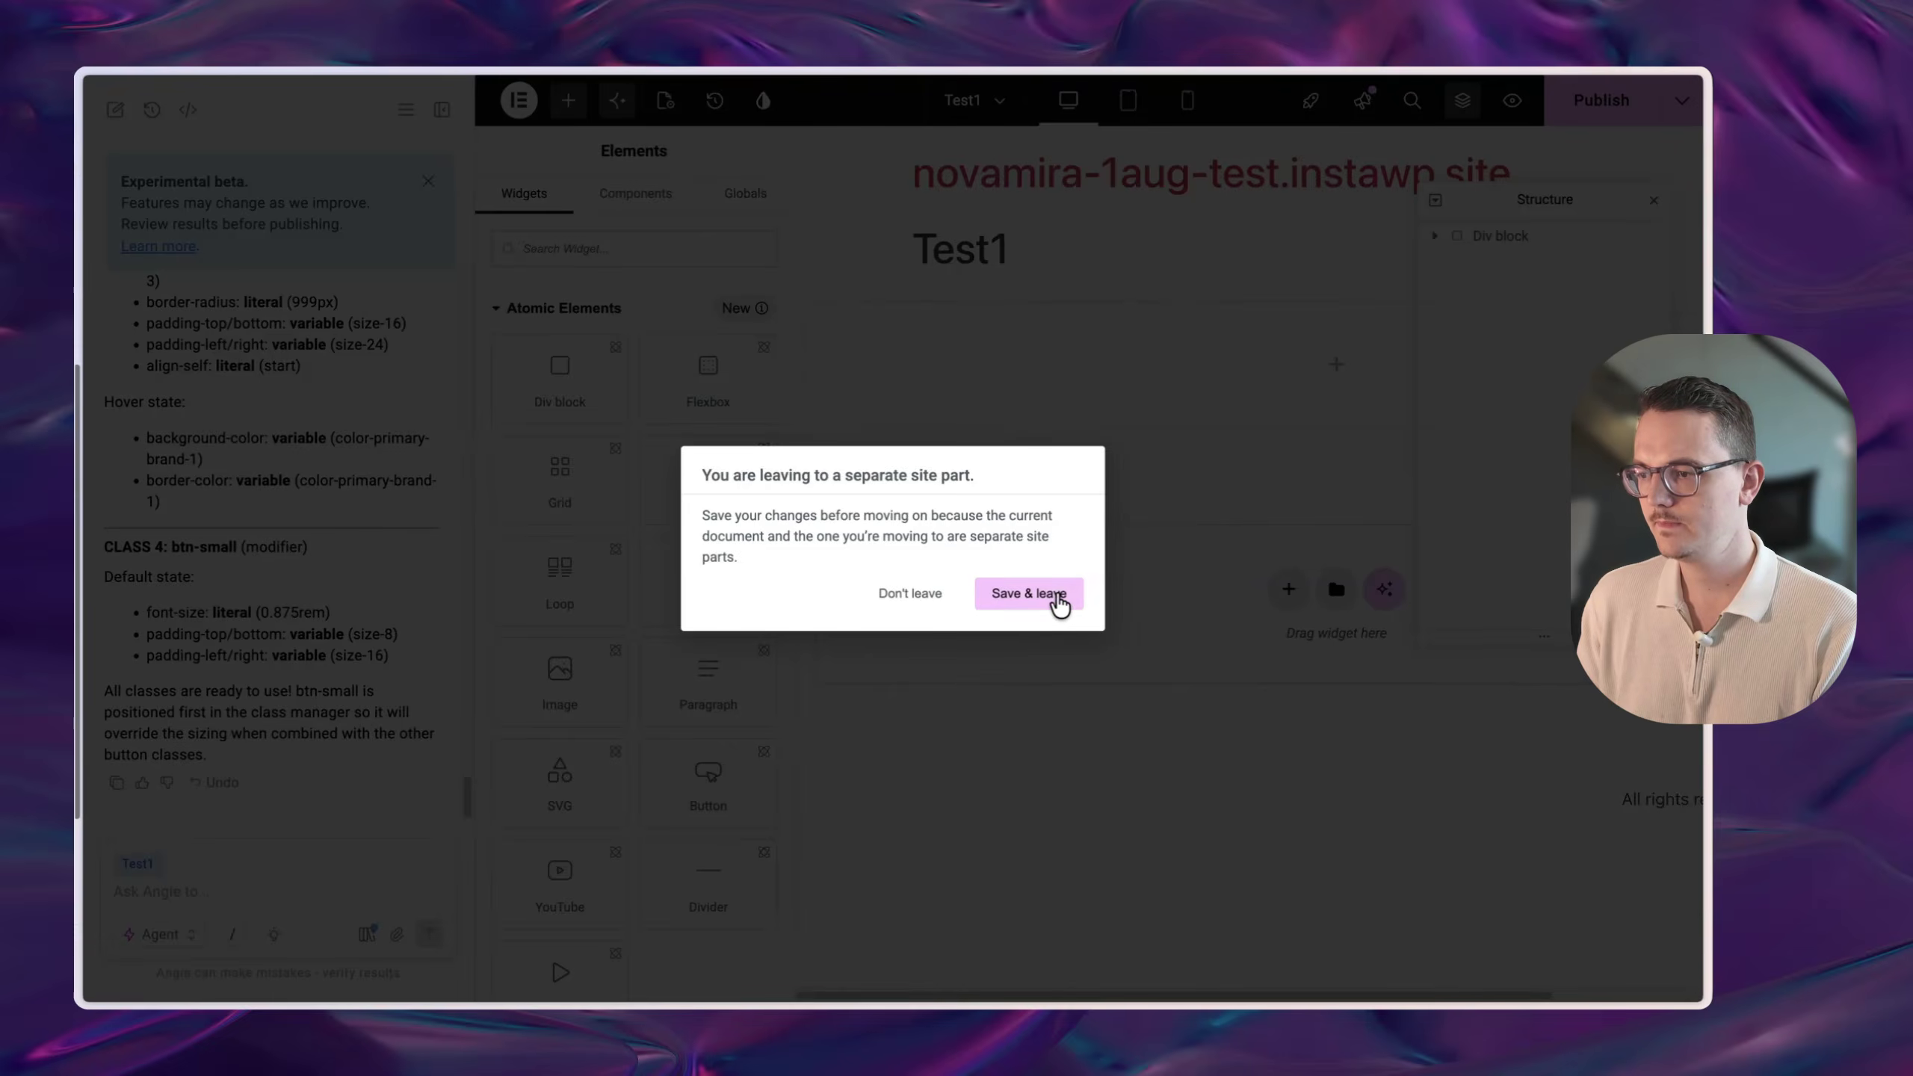
click(1058, 595)
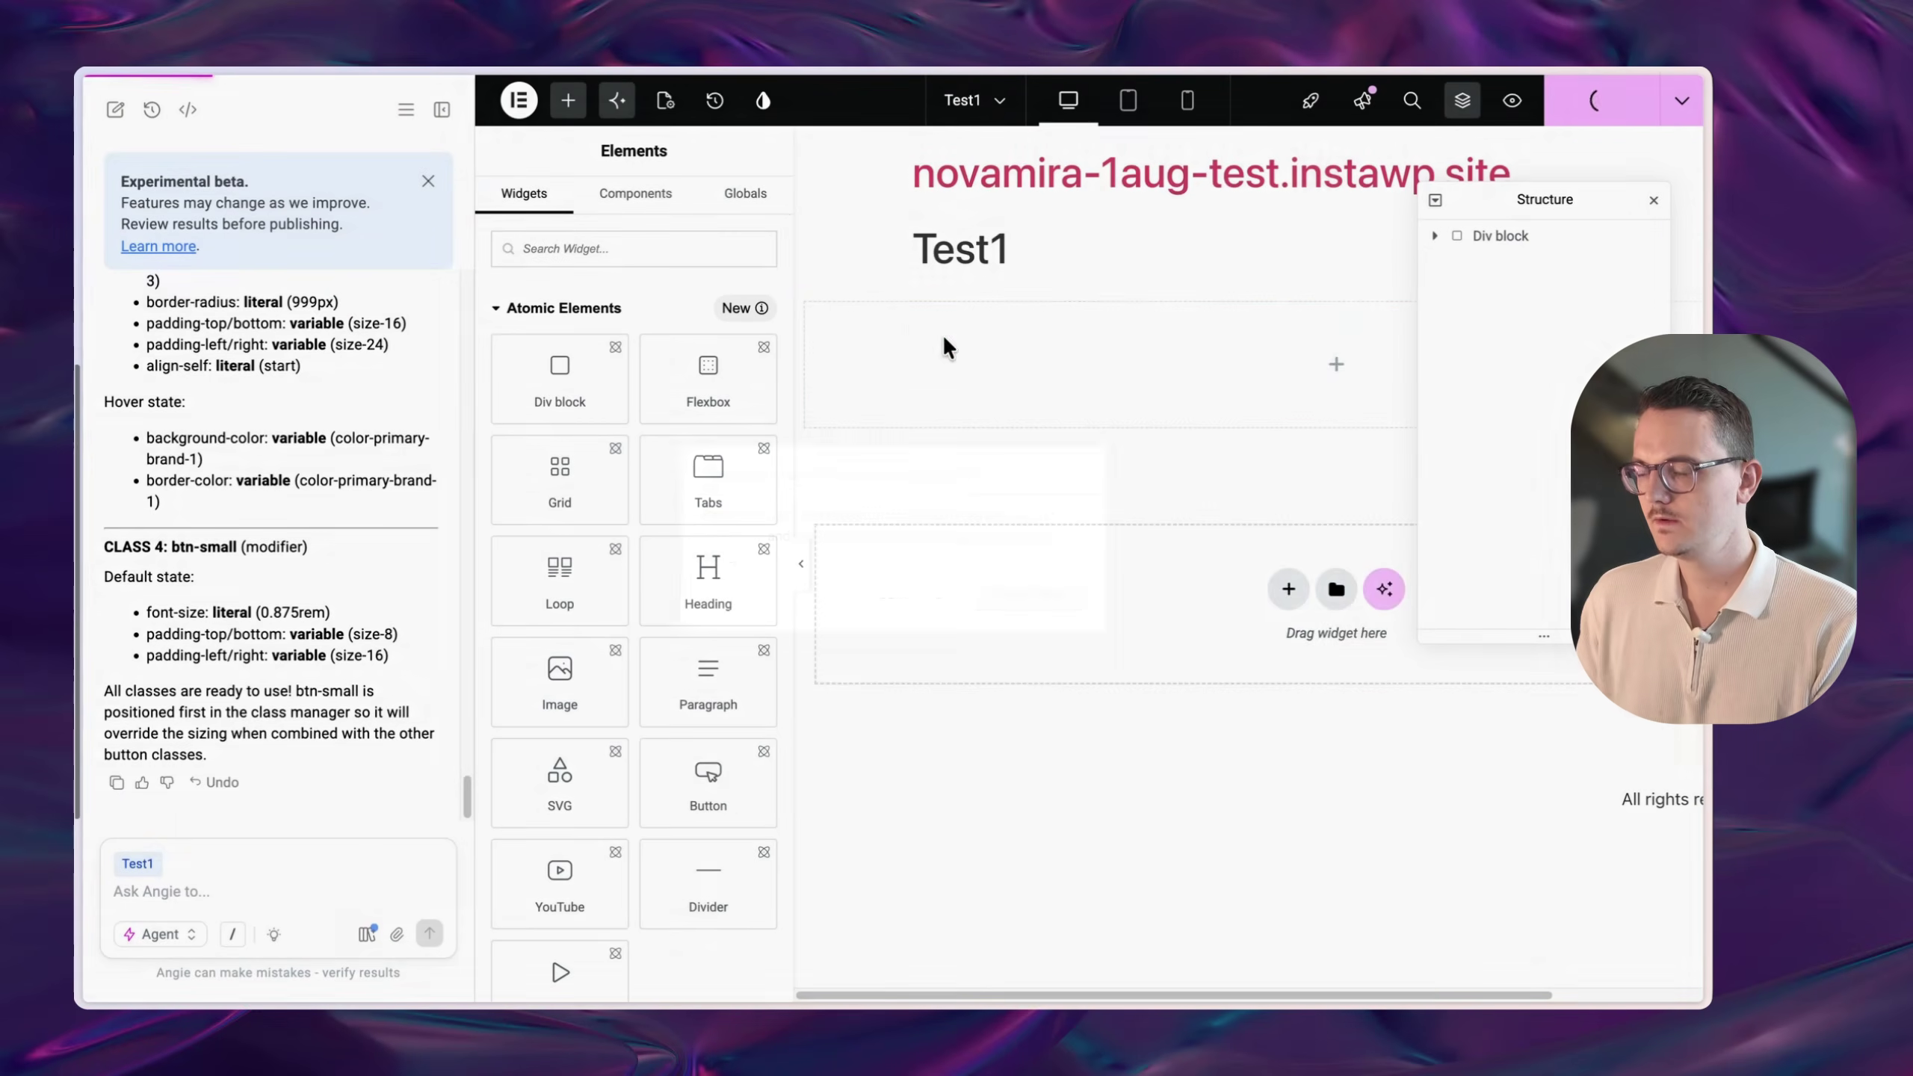
drag(715, 771, 1028, 359)
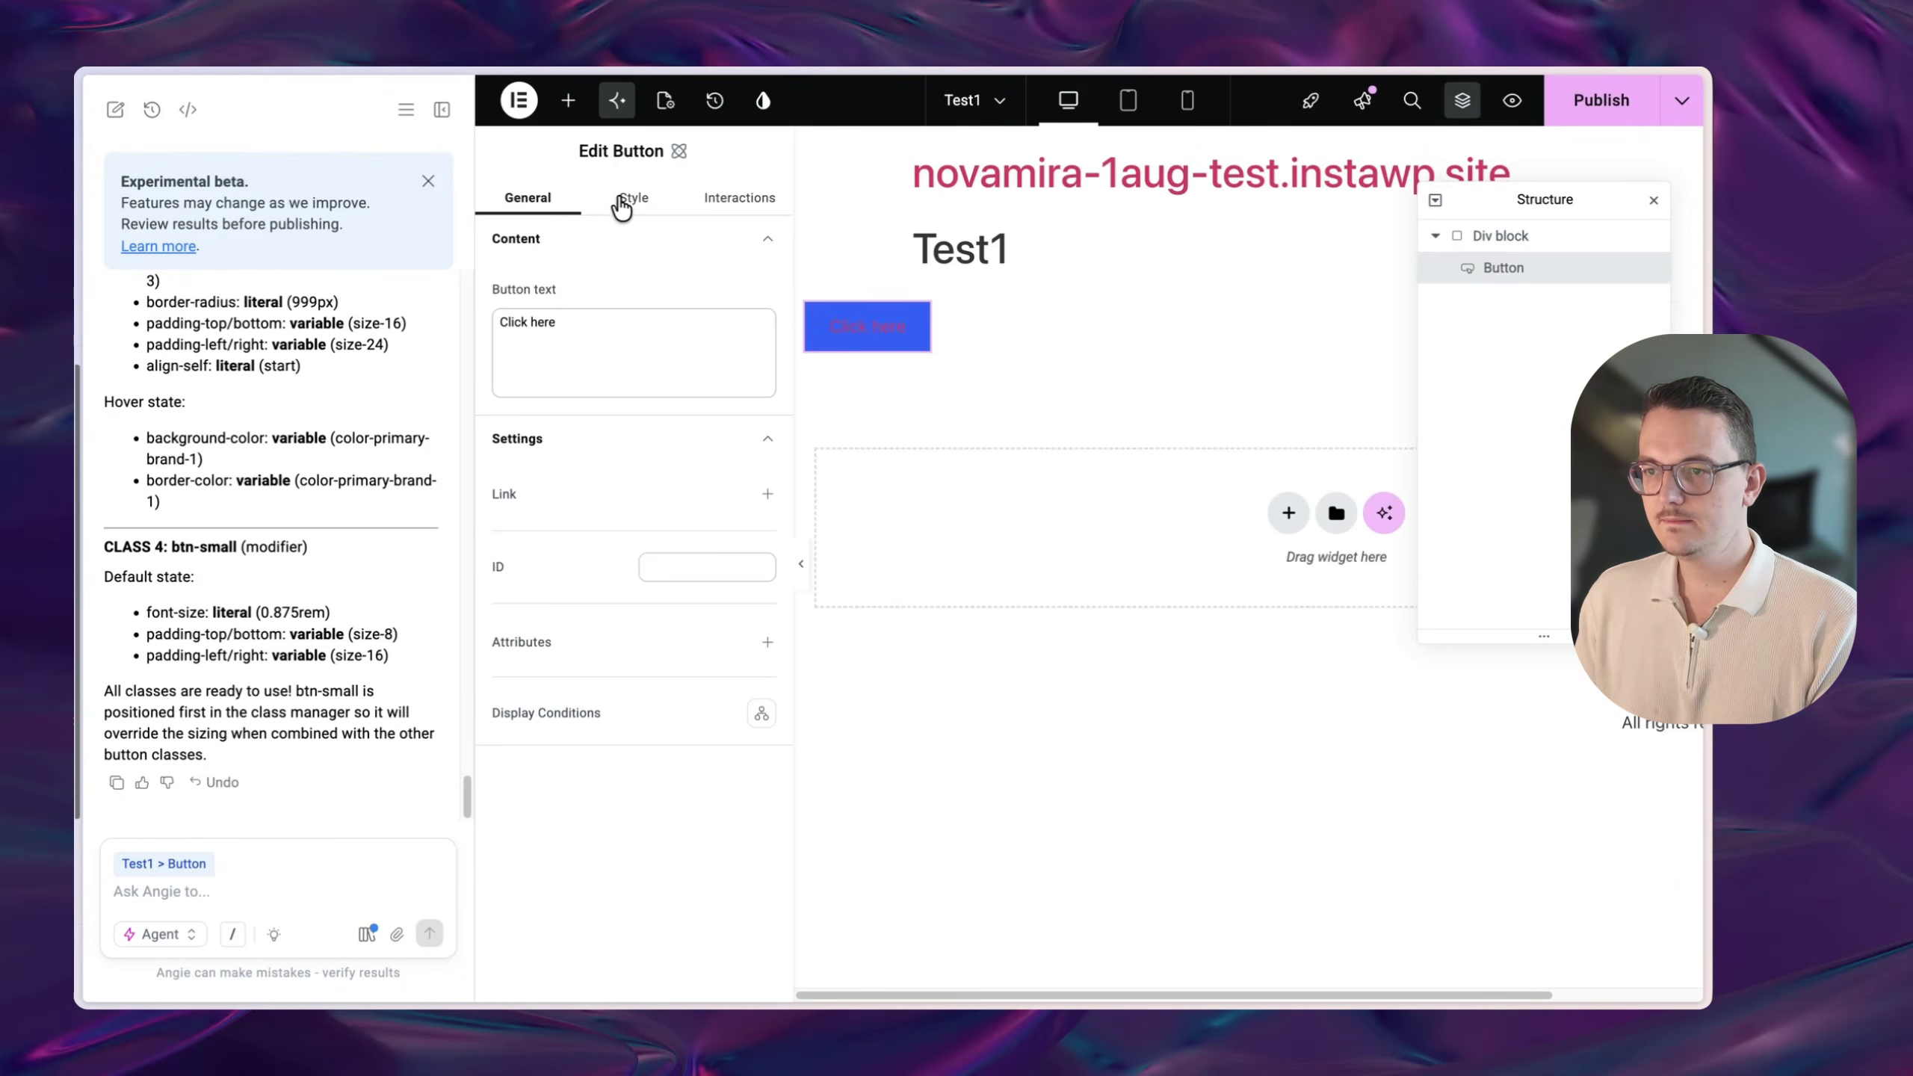
click(624, 199)
- Try the btn-solid and btn-soft classes on the button
click(632, 278)
text(b)
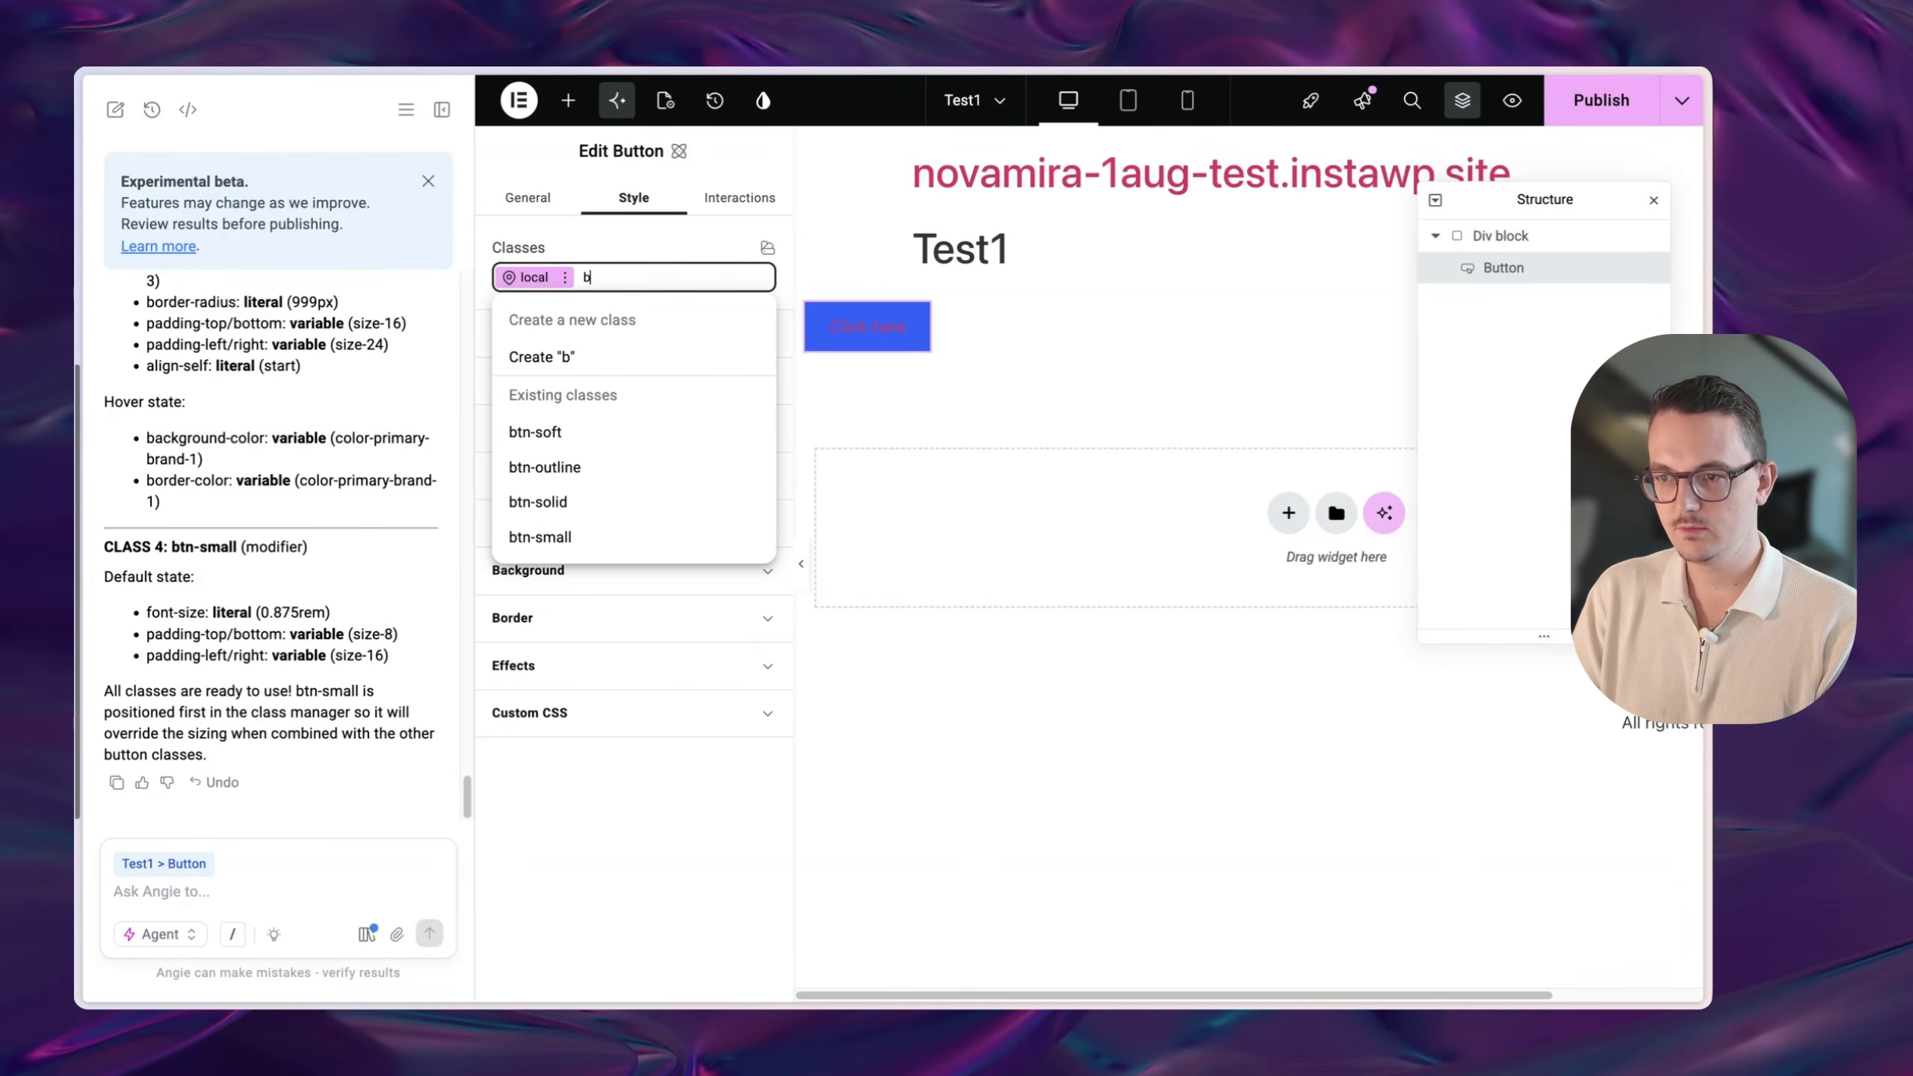
key(Down)
key(Down)
key(Down)
key(Down)
key(Return)
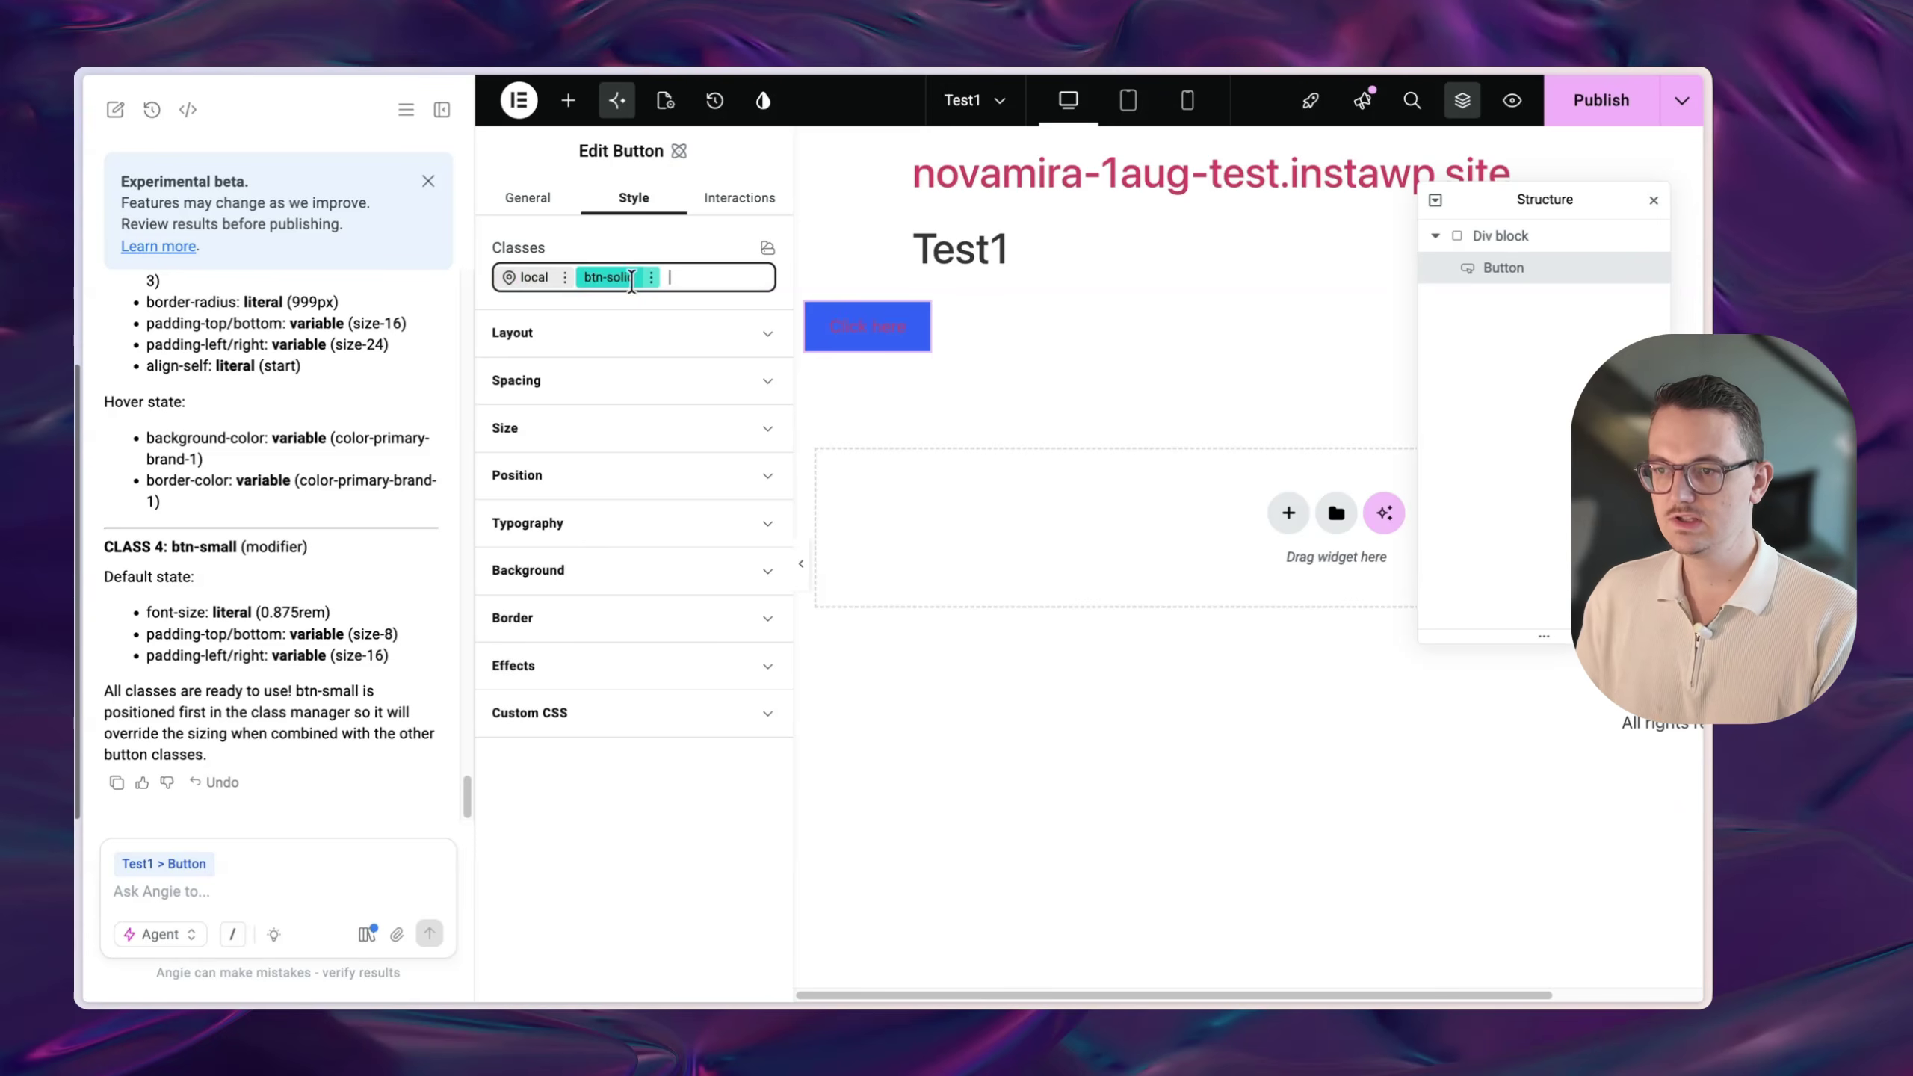
key(BackSpace)
text(btn)
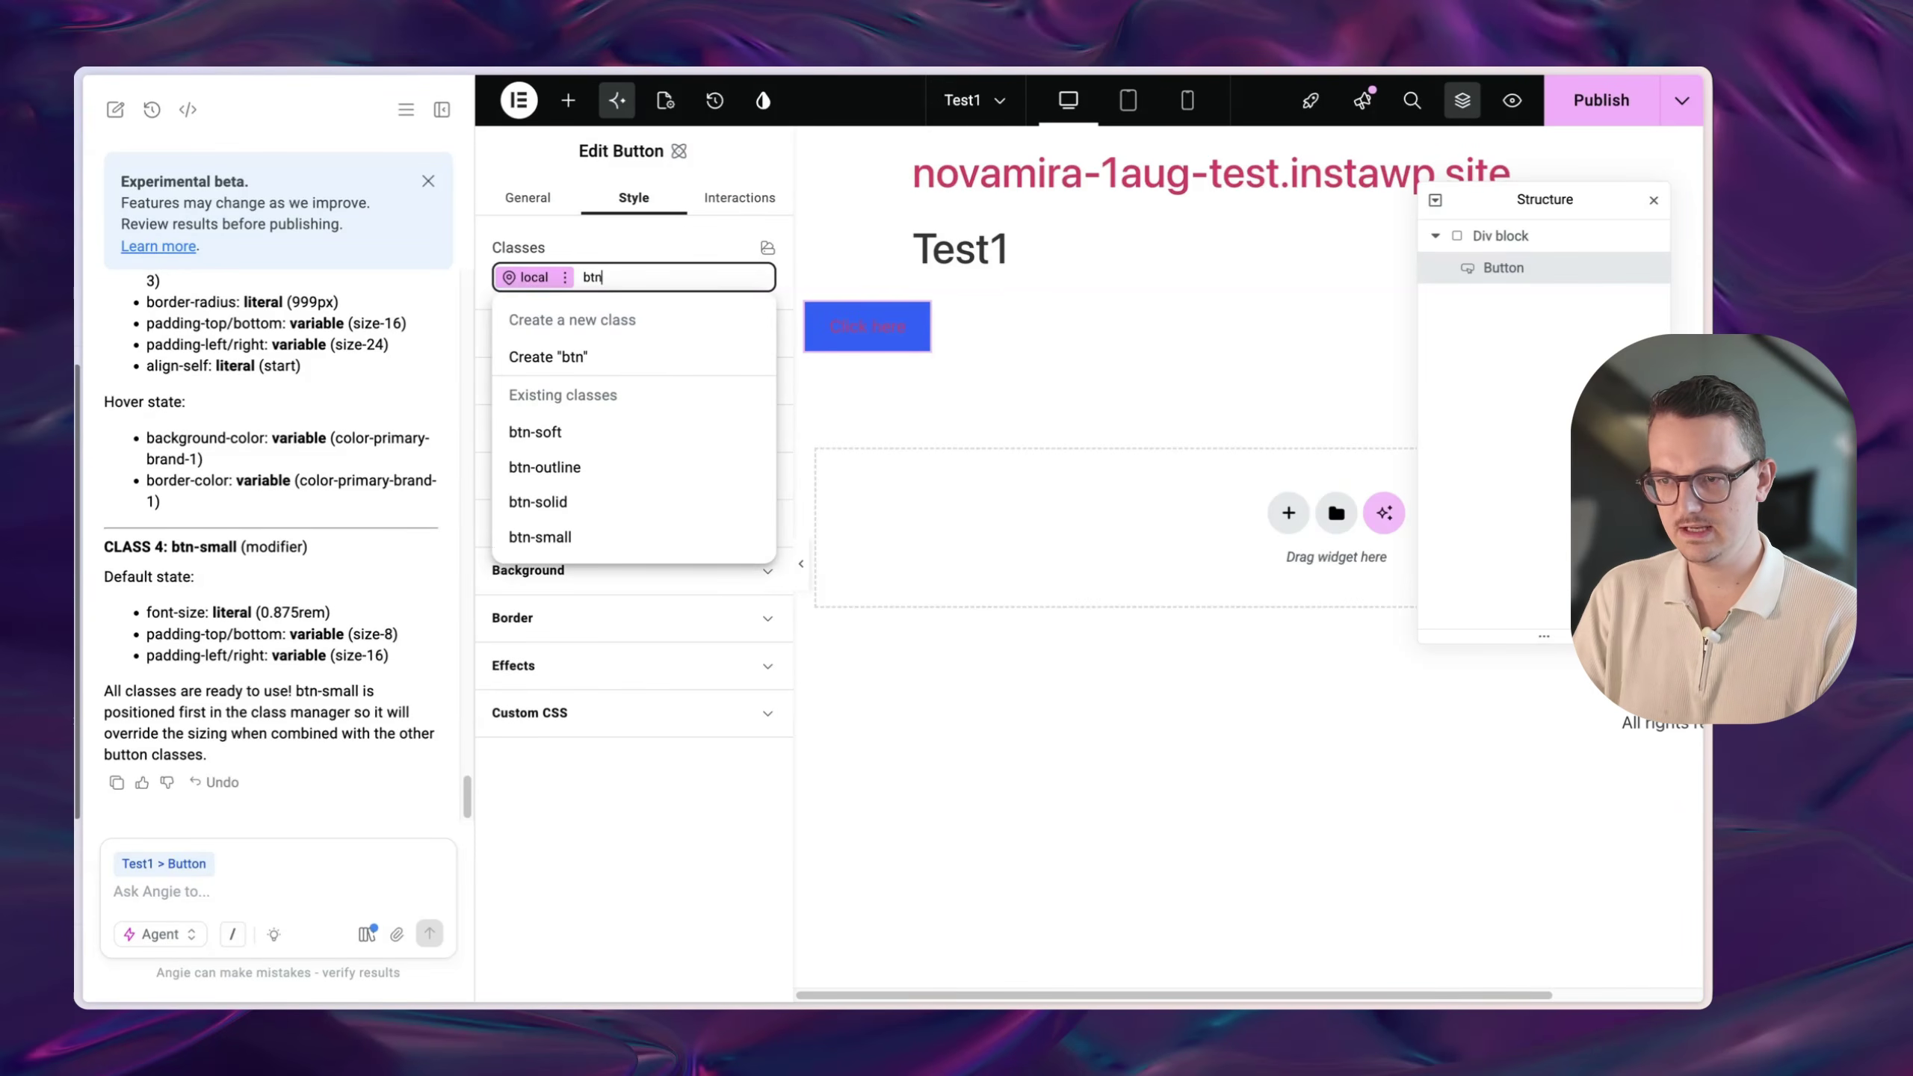
key(Down)
- Try btn-outline, then settle on the btn-small class for the button
key(Down)
key(Return)
key(BackSpace)
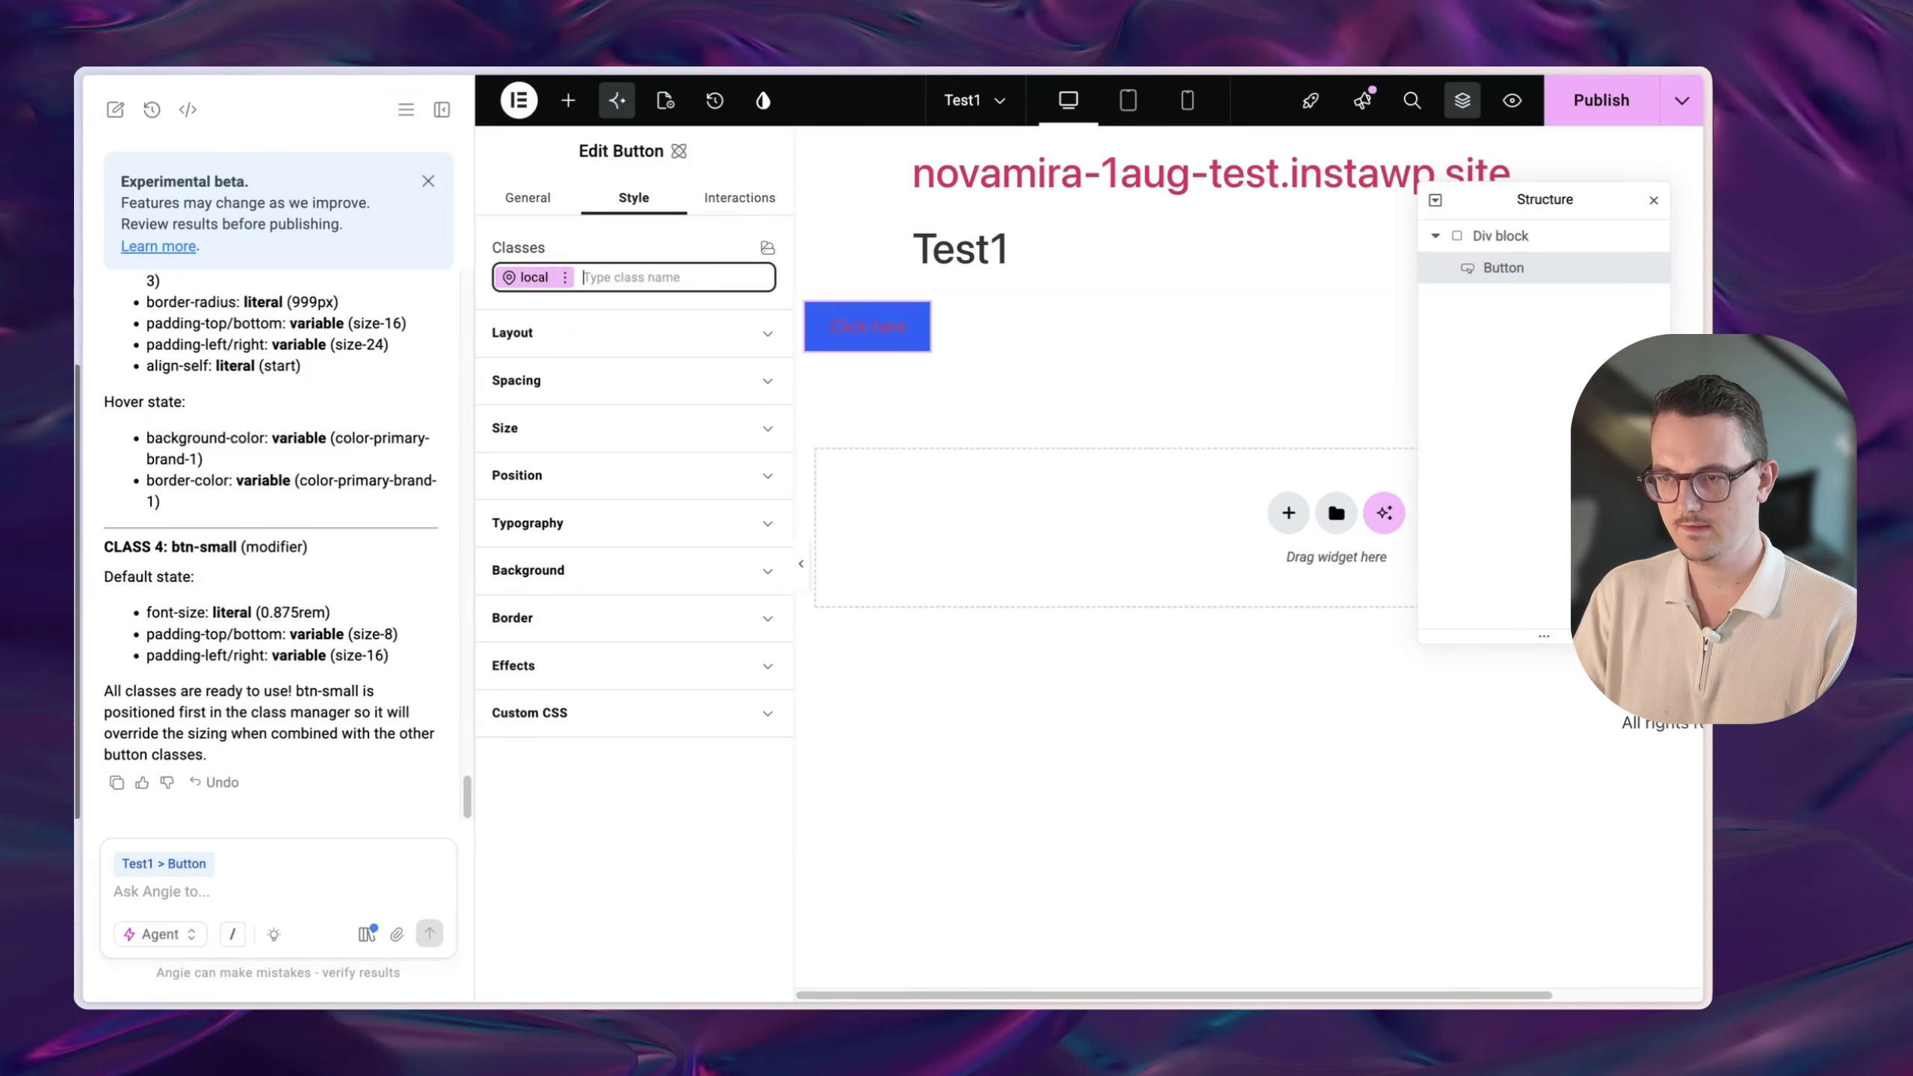
text(btn)
key(Down)
key(Down)
key(Down)
key(Return)
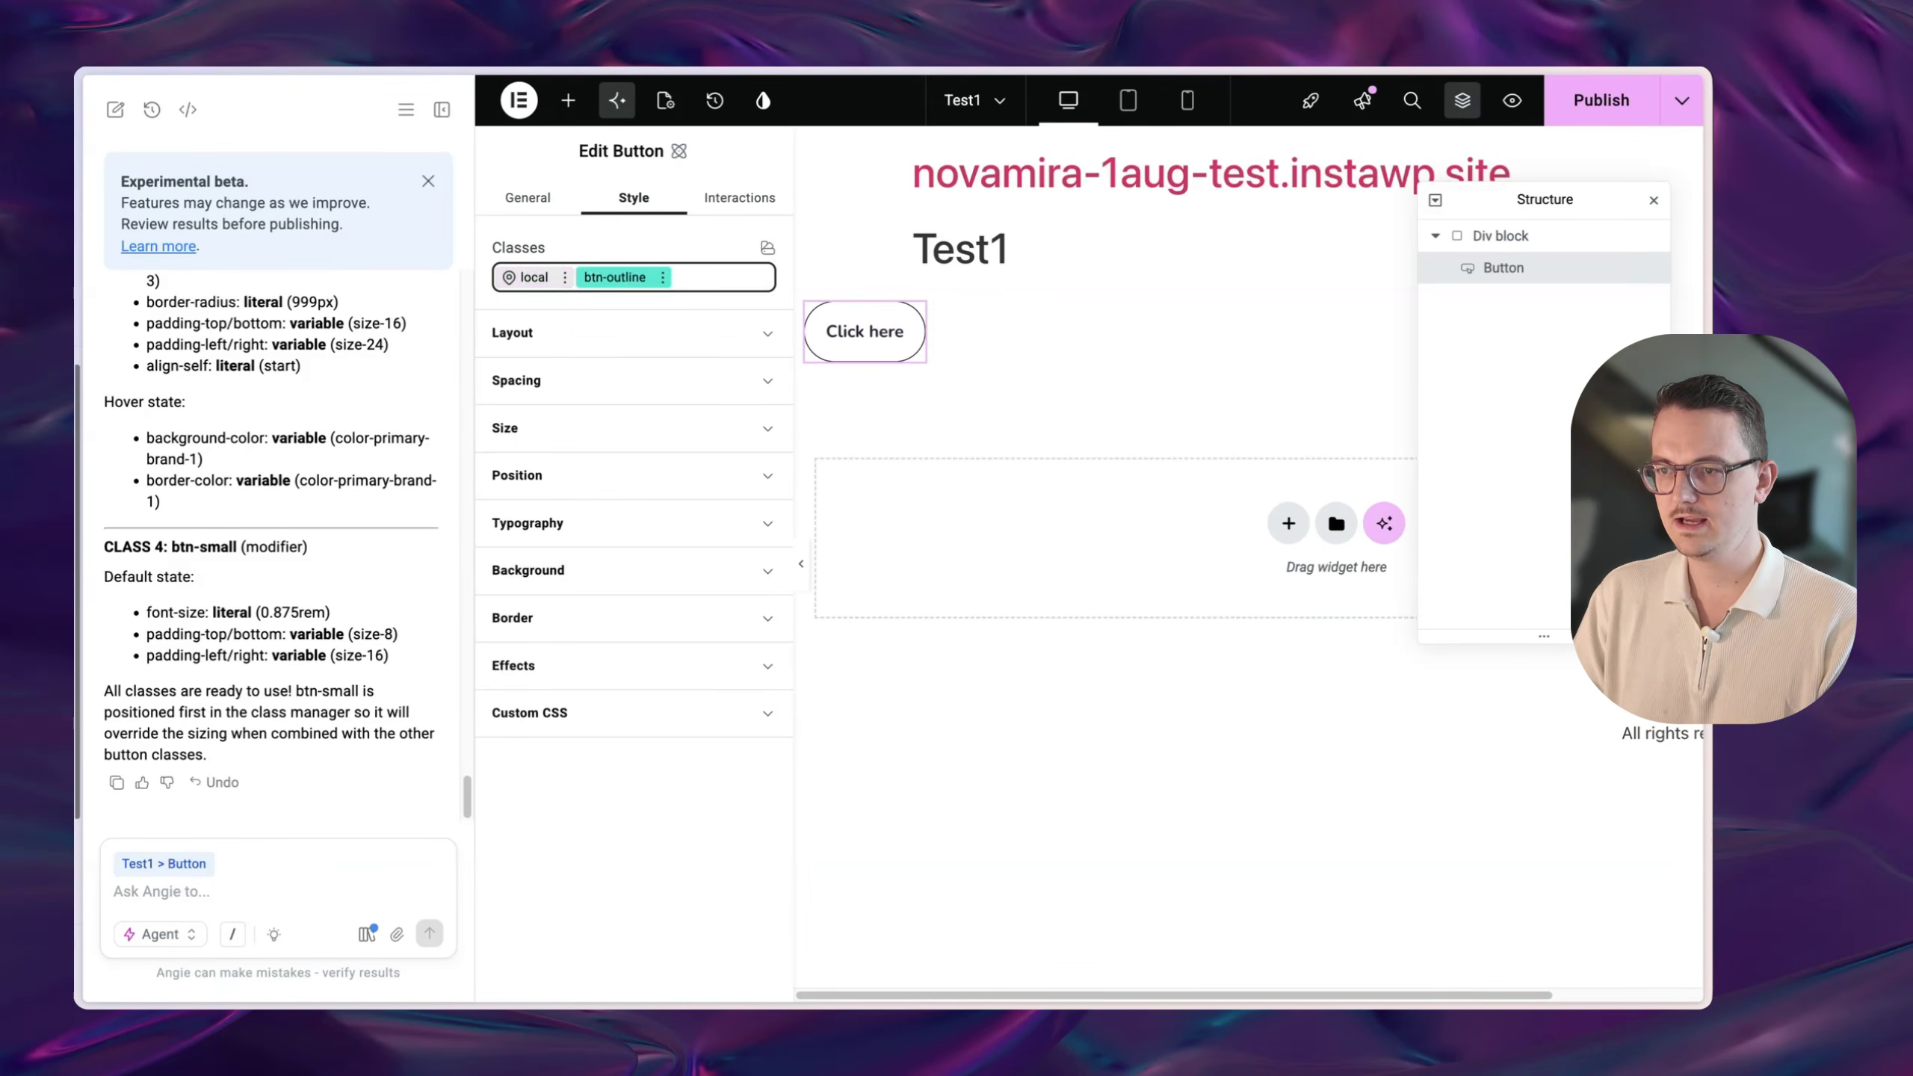
key(BackSpace)
text(btn)
key(Down)
key(Down)
key(Down)
key(Down)
key(Down)
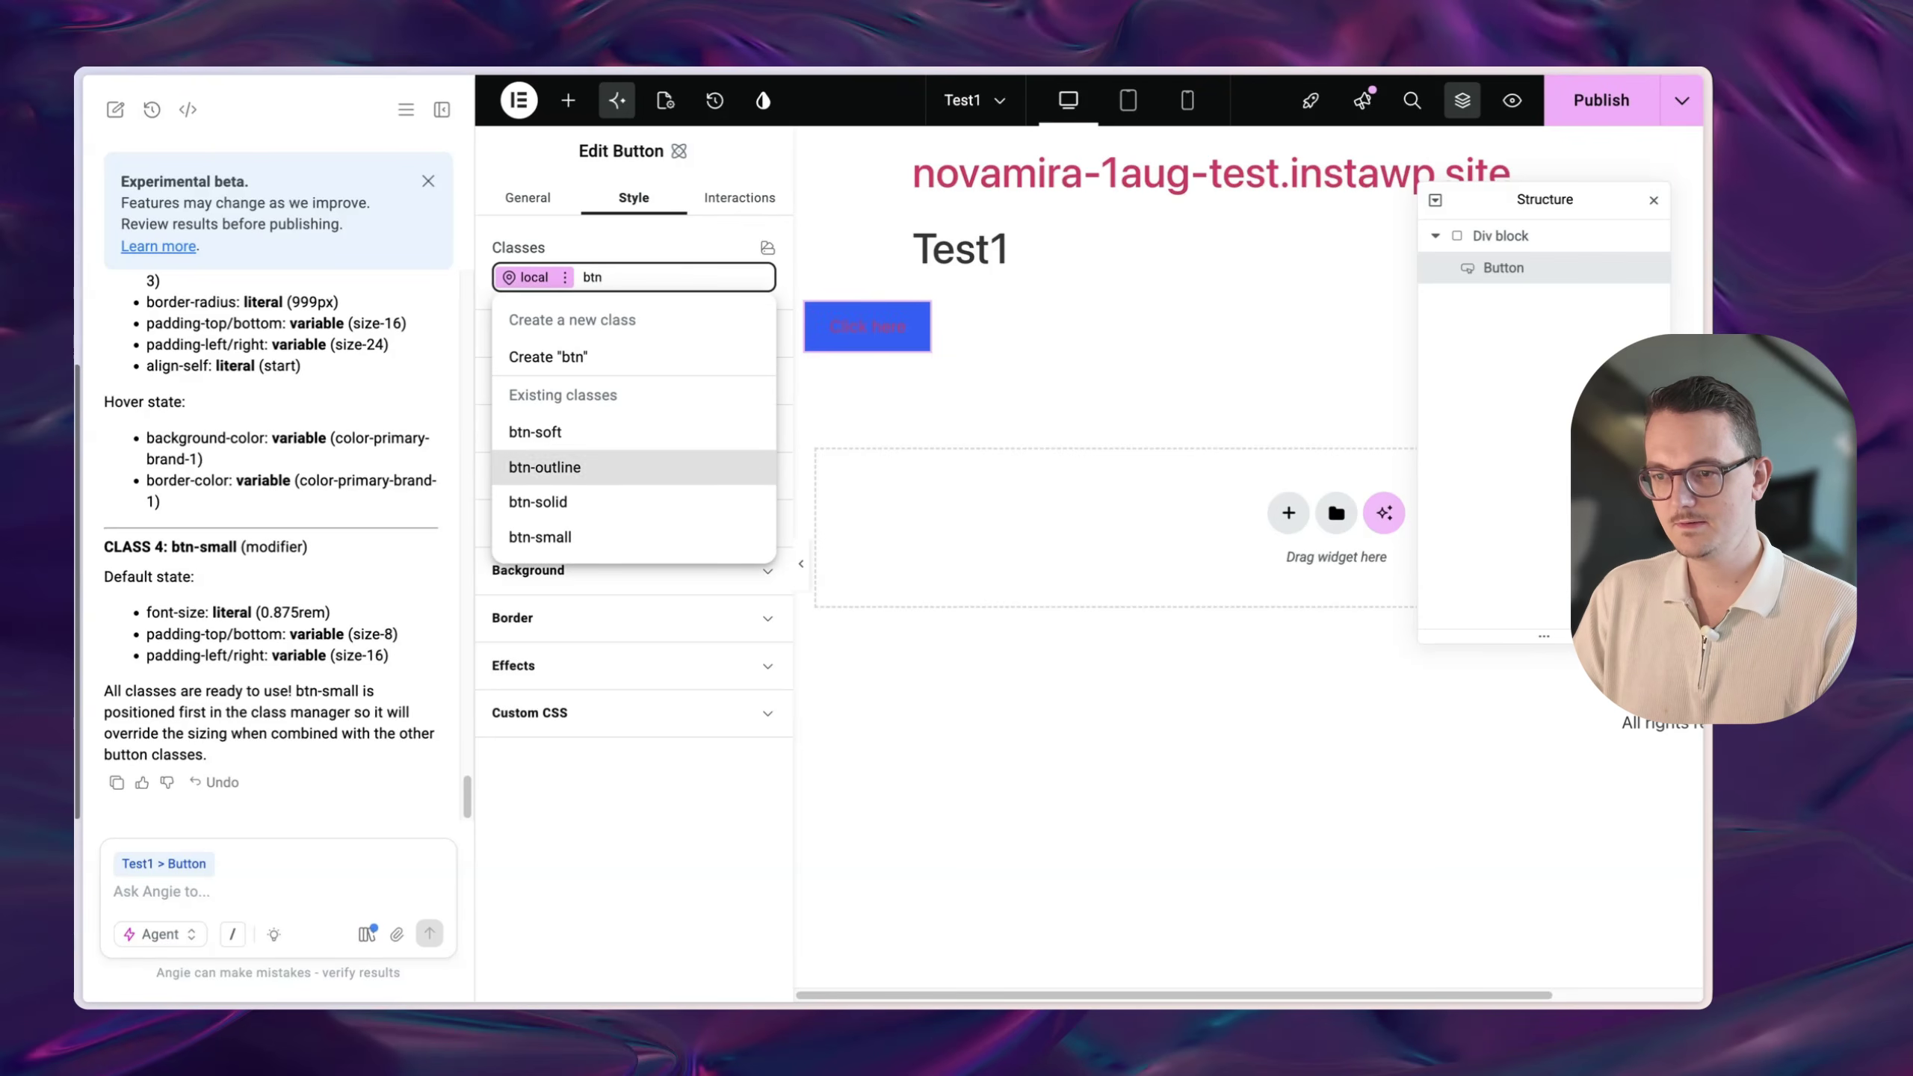
key(Return)
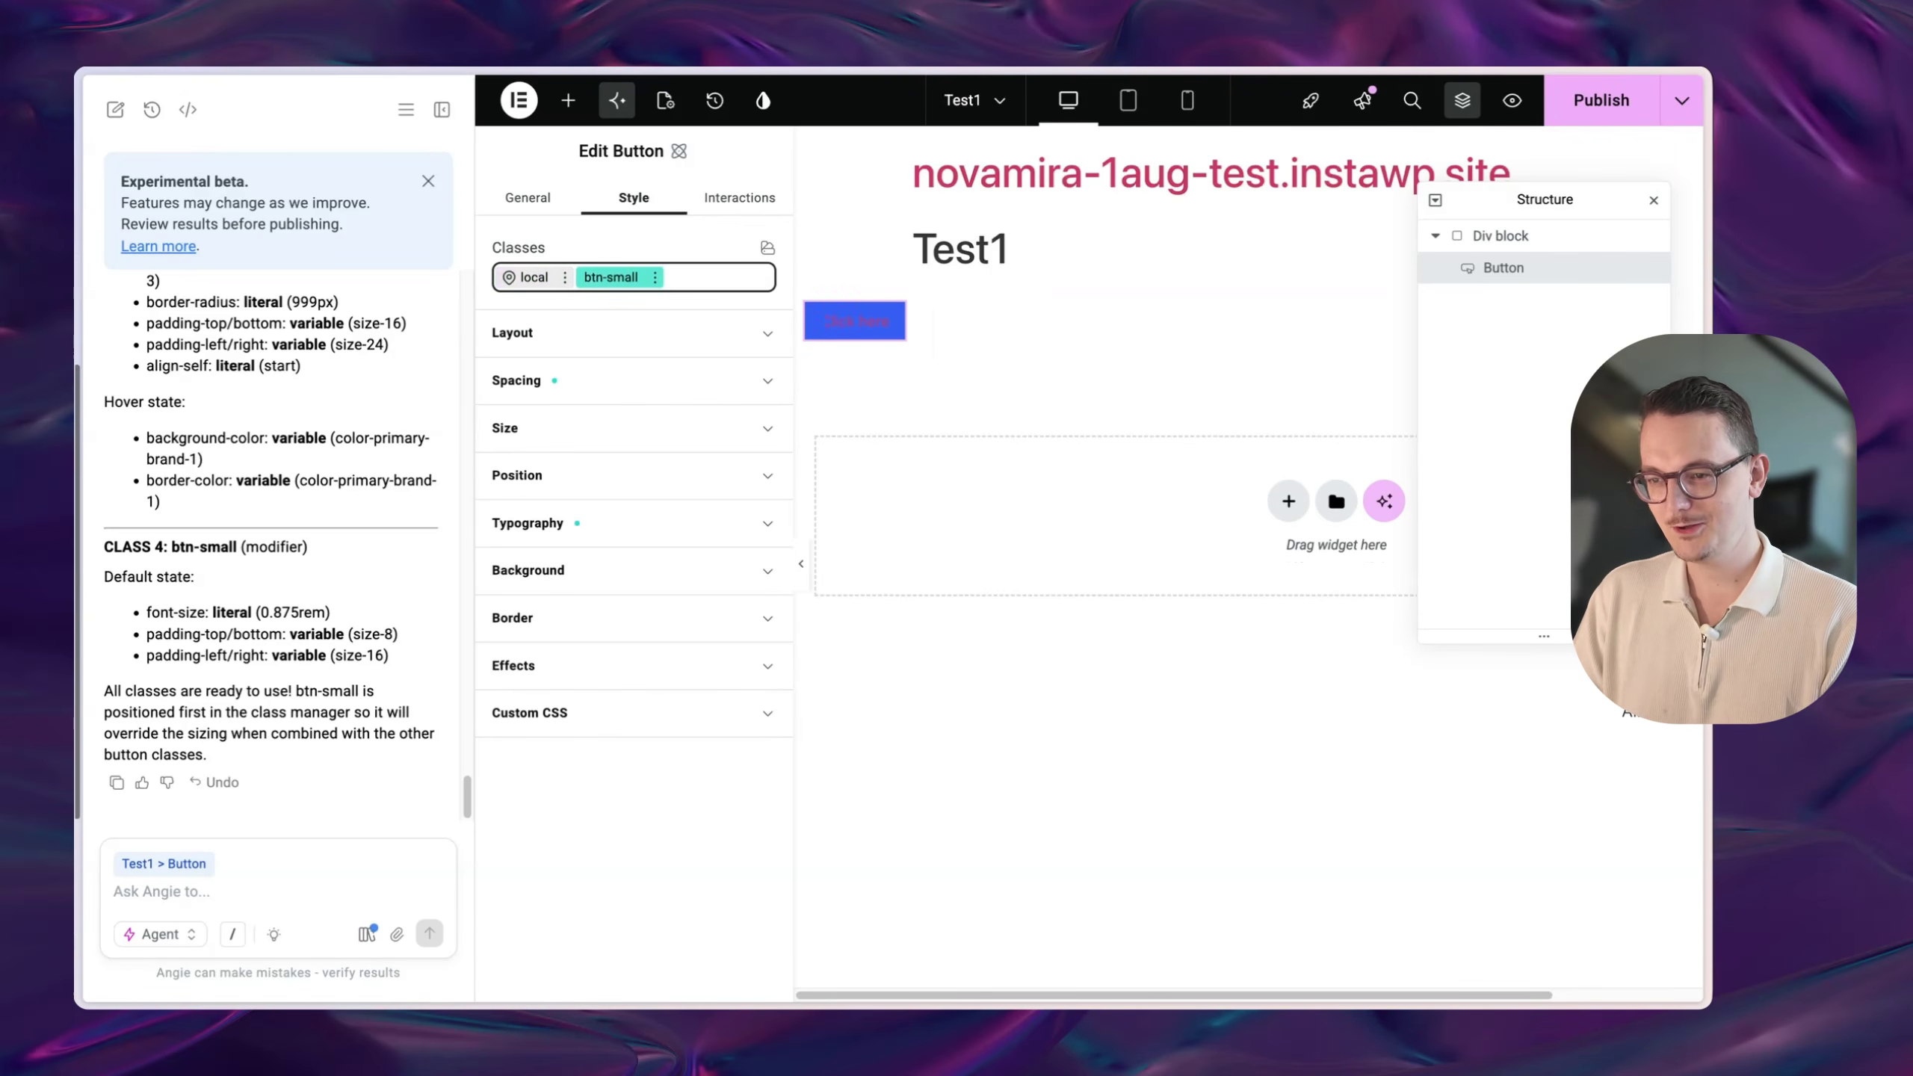
- Set the button's background to the color-primary-dark-1 variable
scroll(223, 708, up, 10)
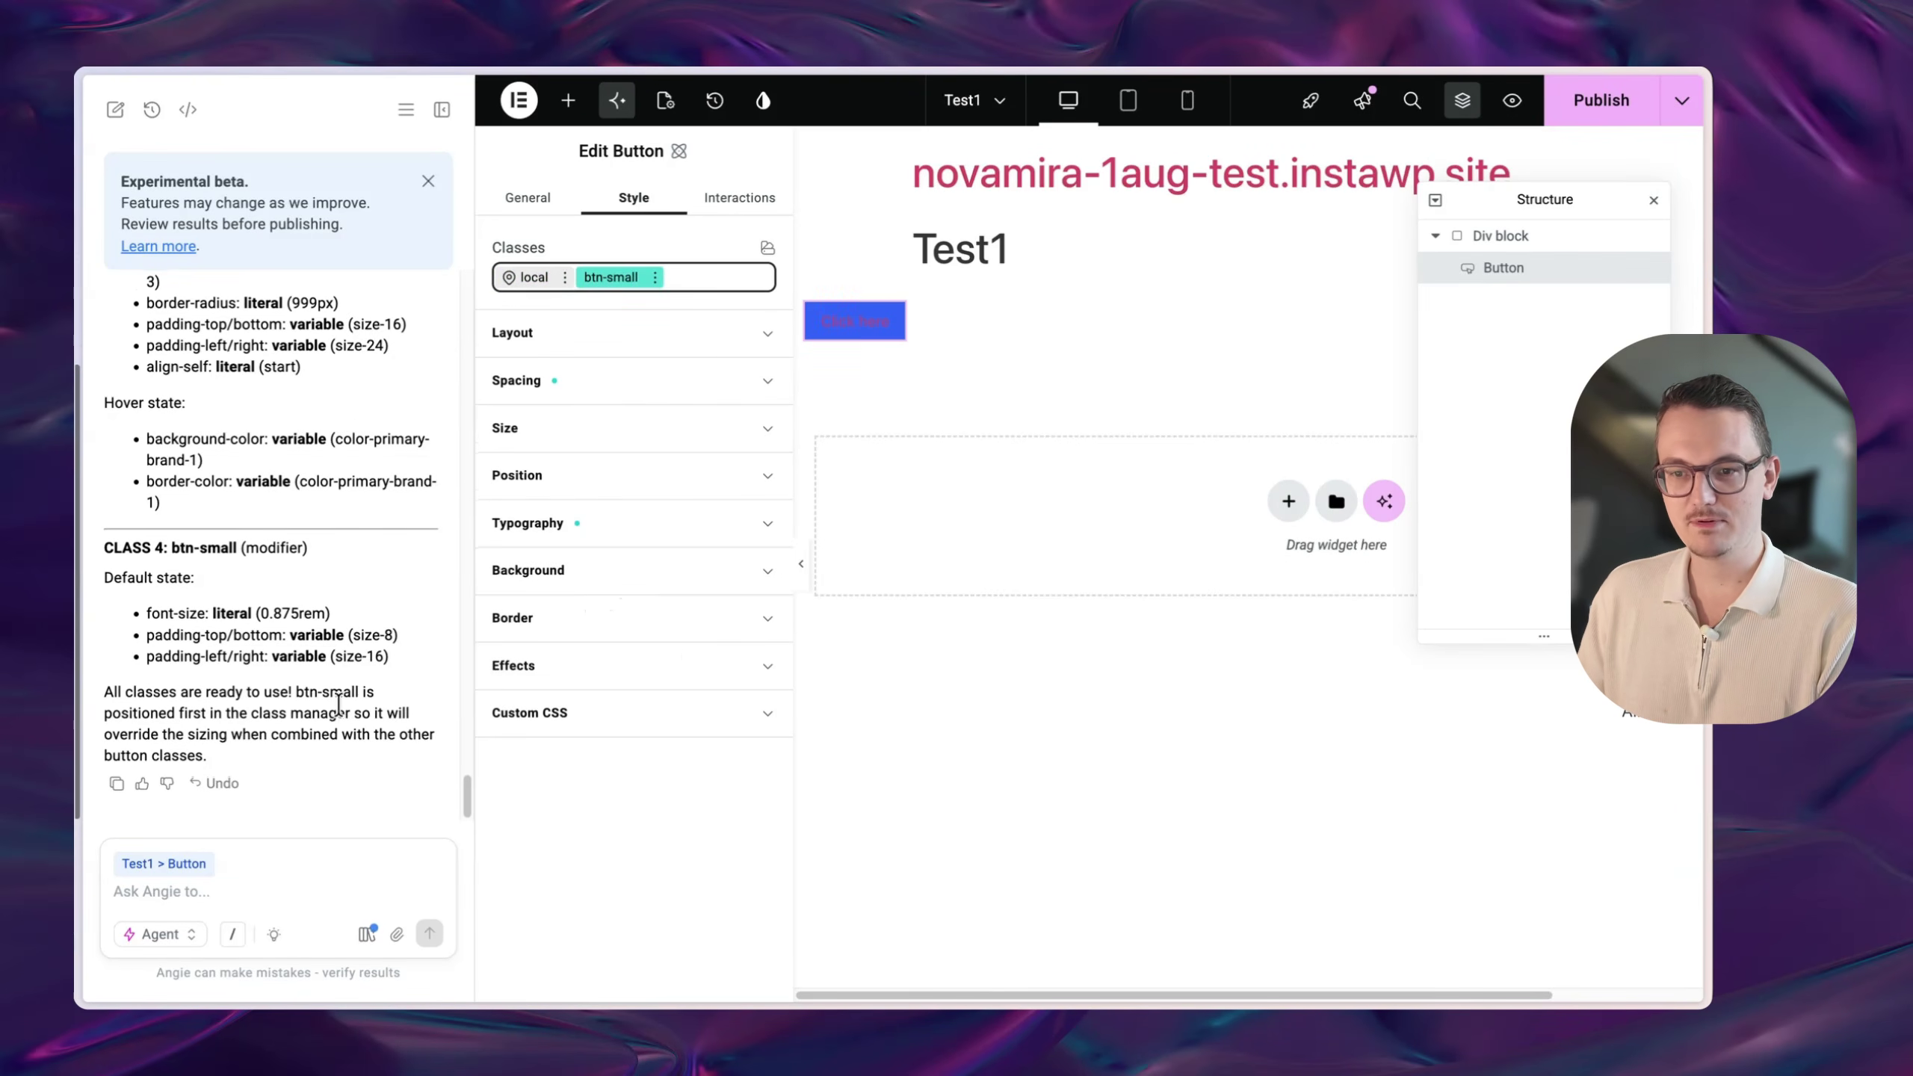
scroll(370, 666, up, 12)
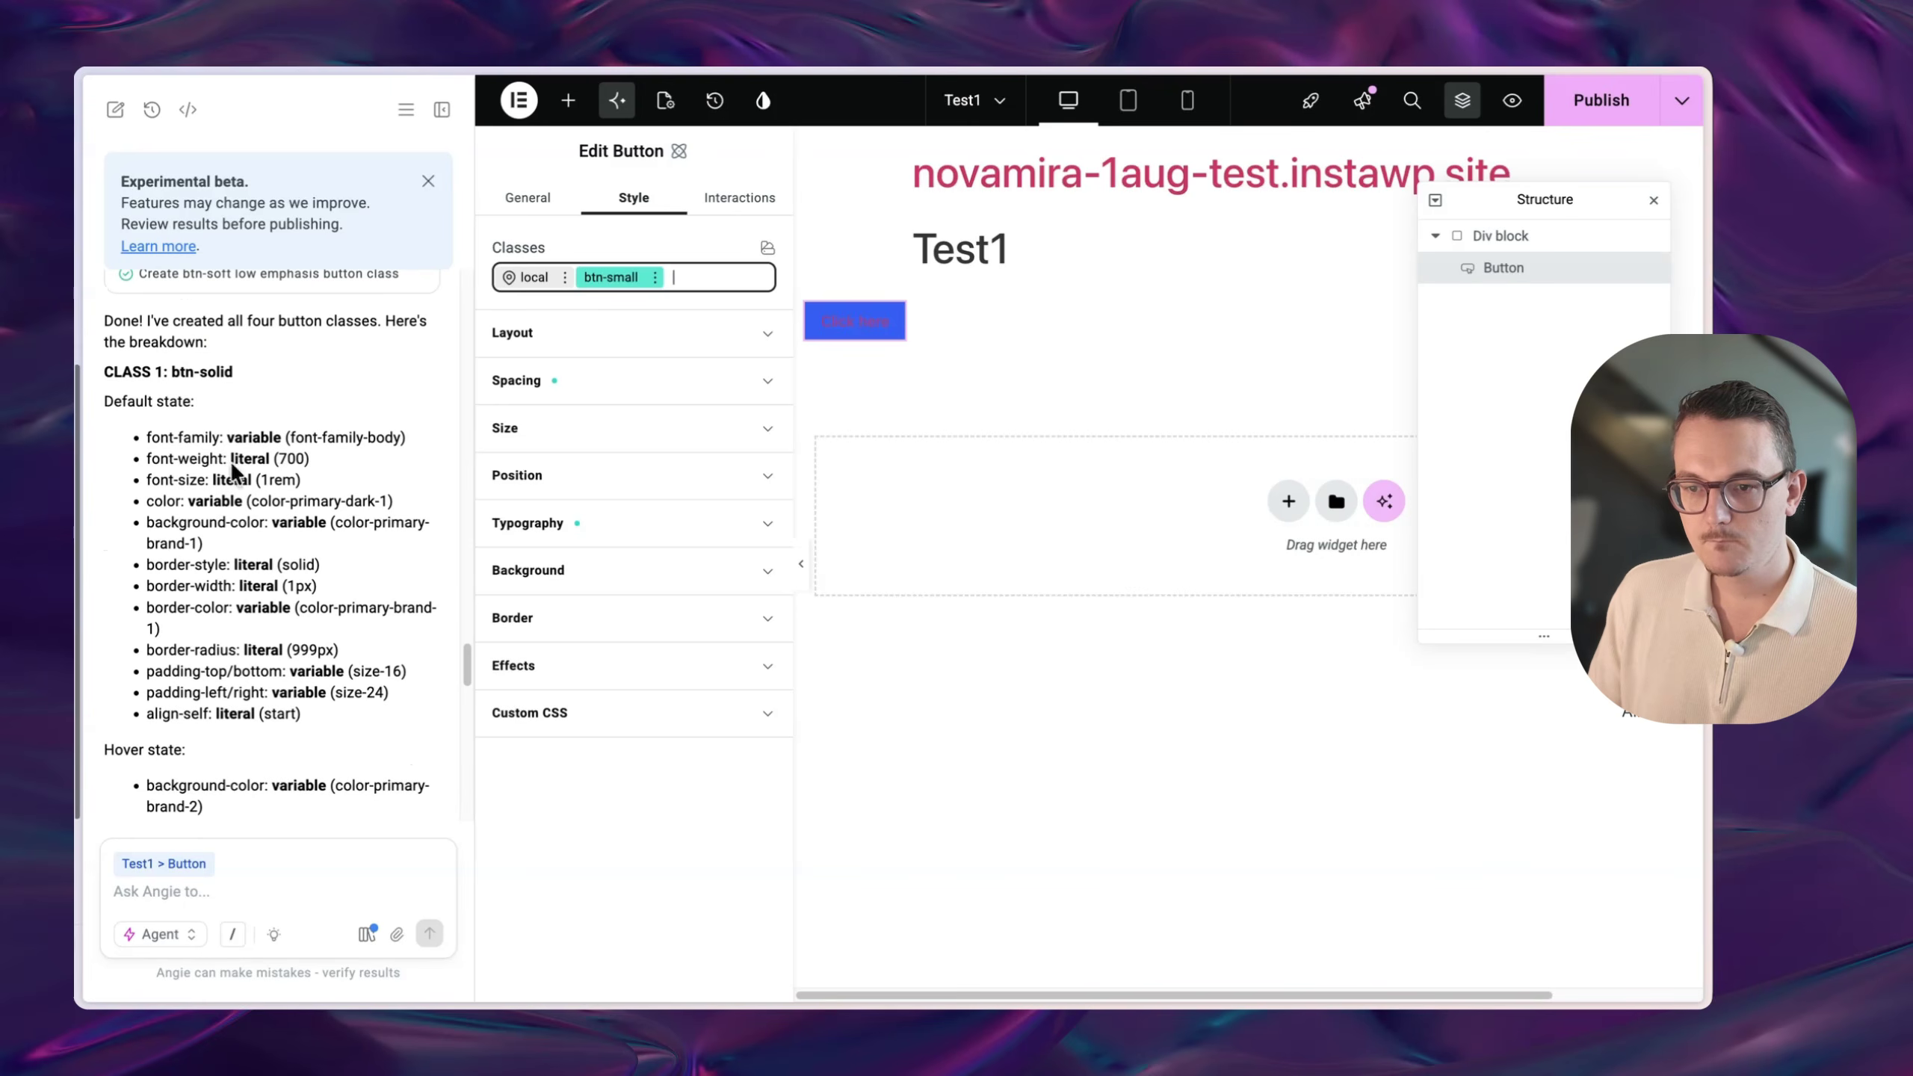
drag(165, 506, 274, 504)
click(595, 572)
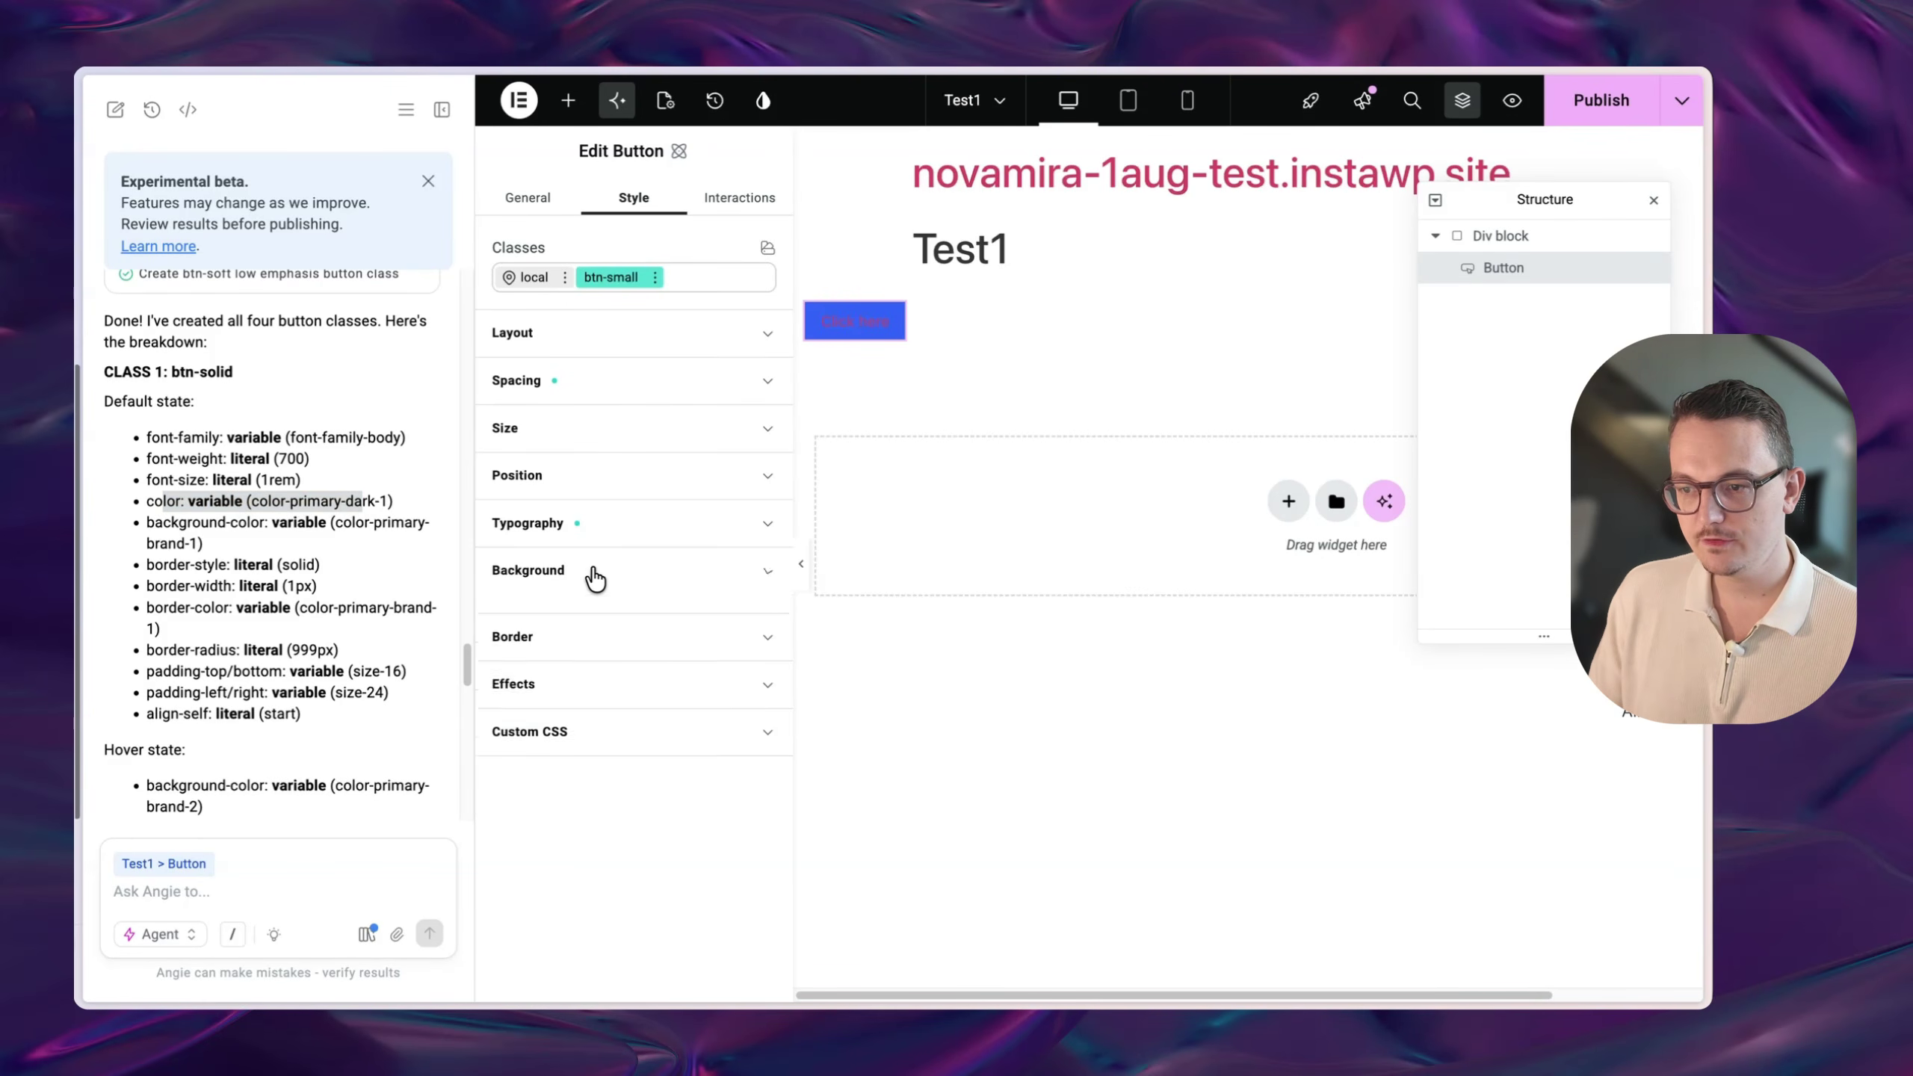
click(744, 652)
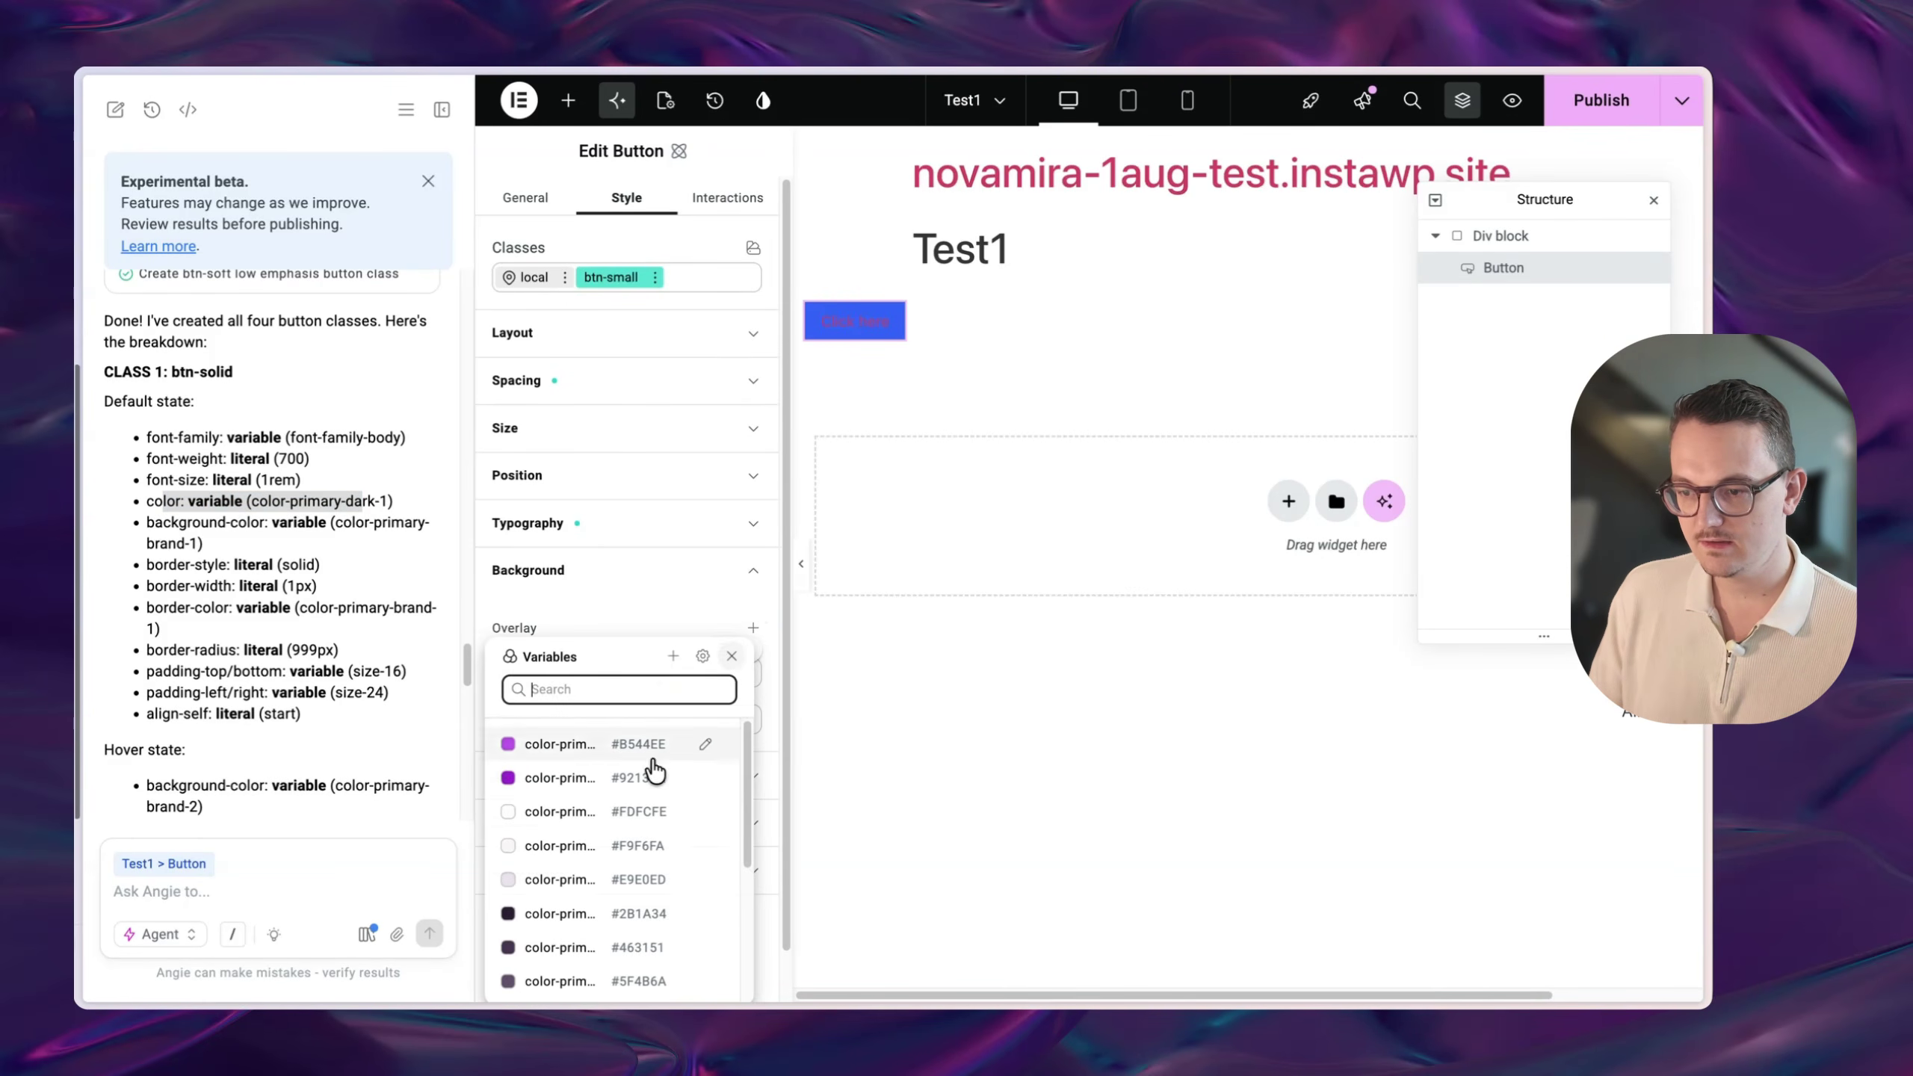
click(564, 914)
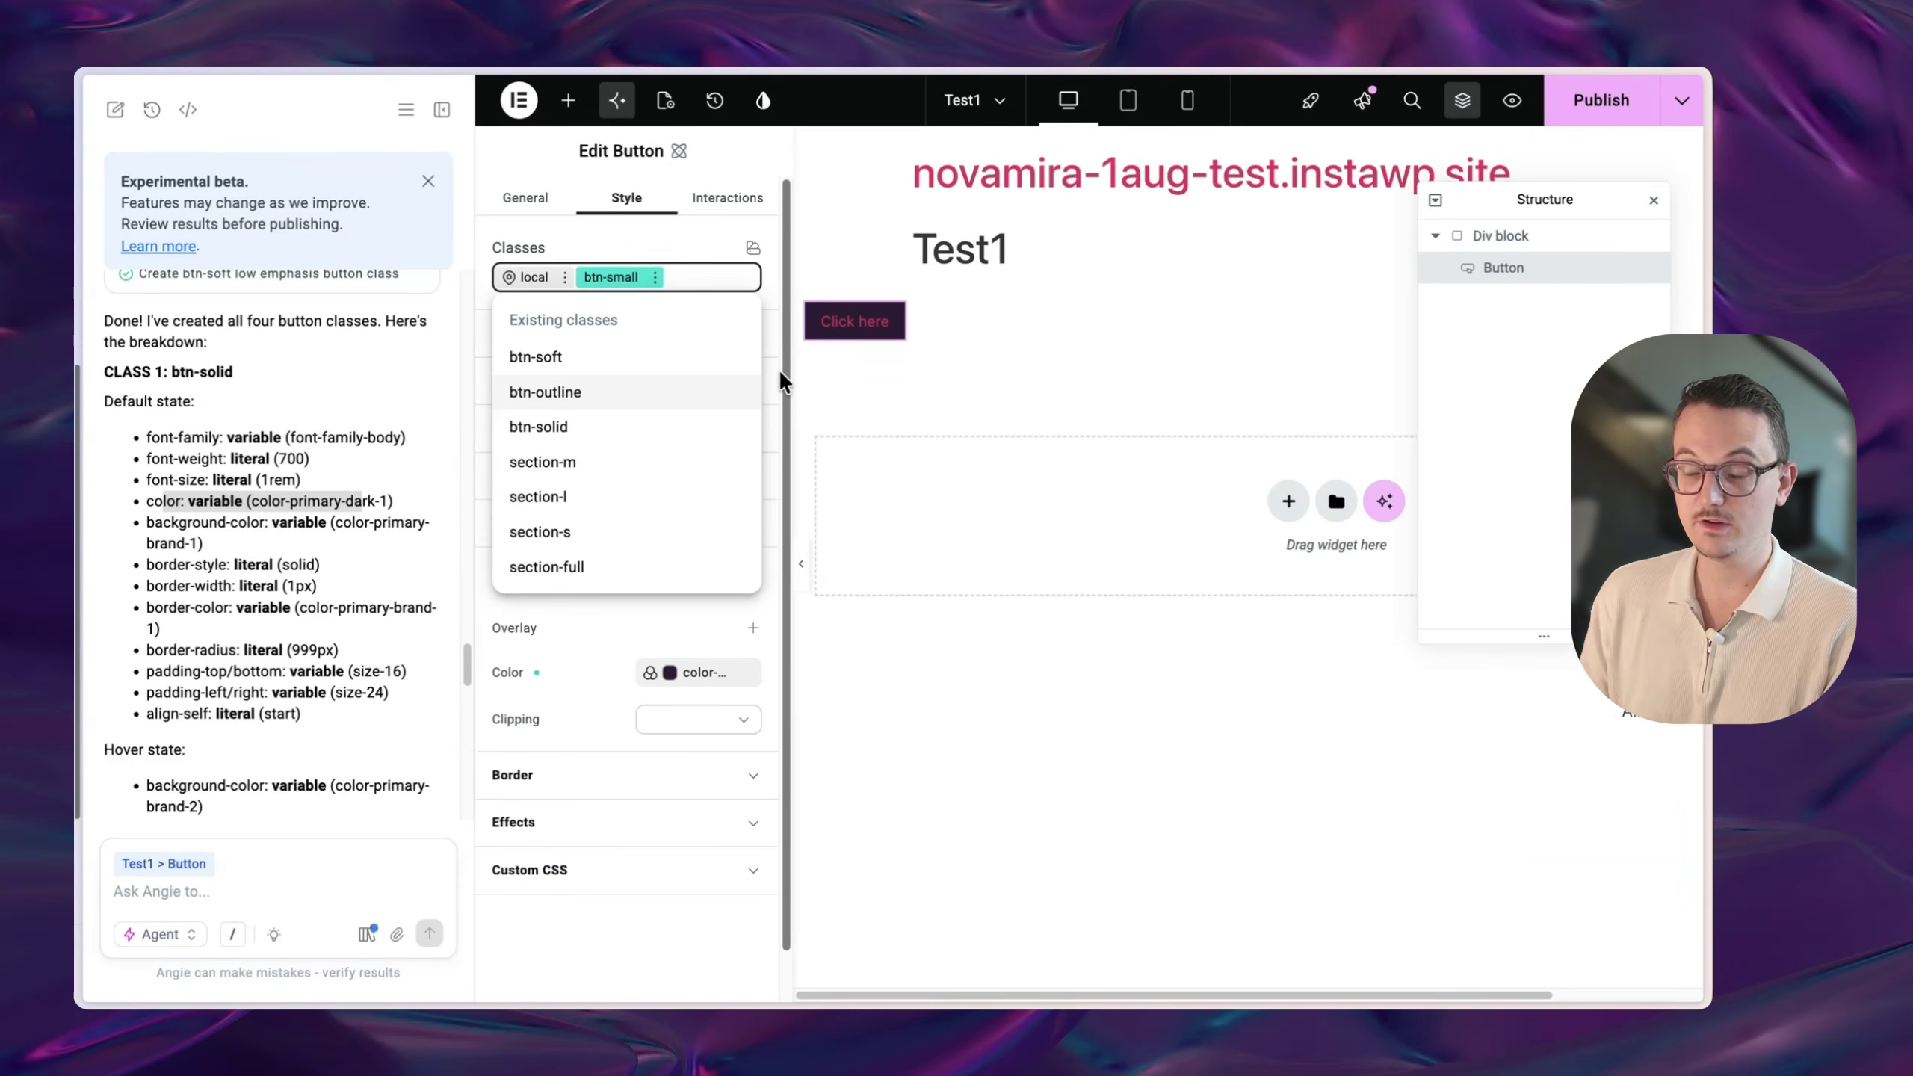
scroll(218, 468, up, 2)
drag(216, 470, 118, 446)
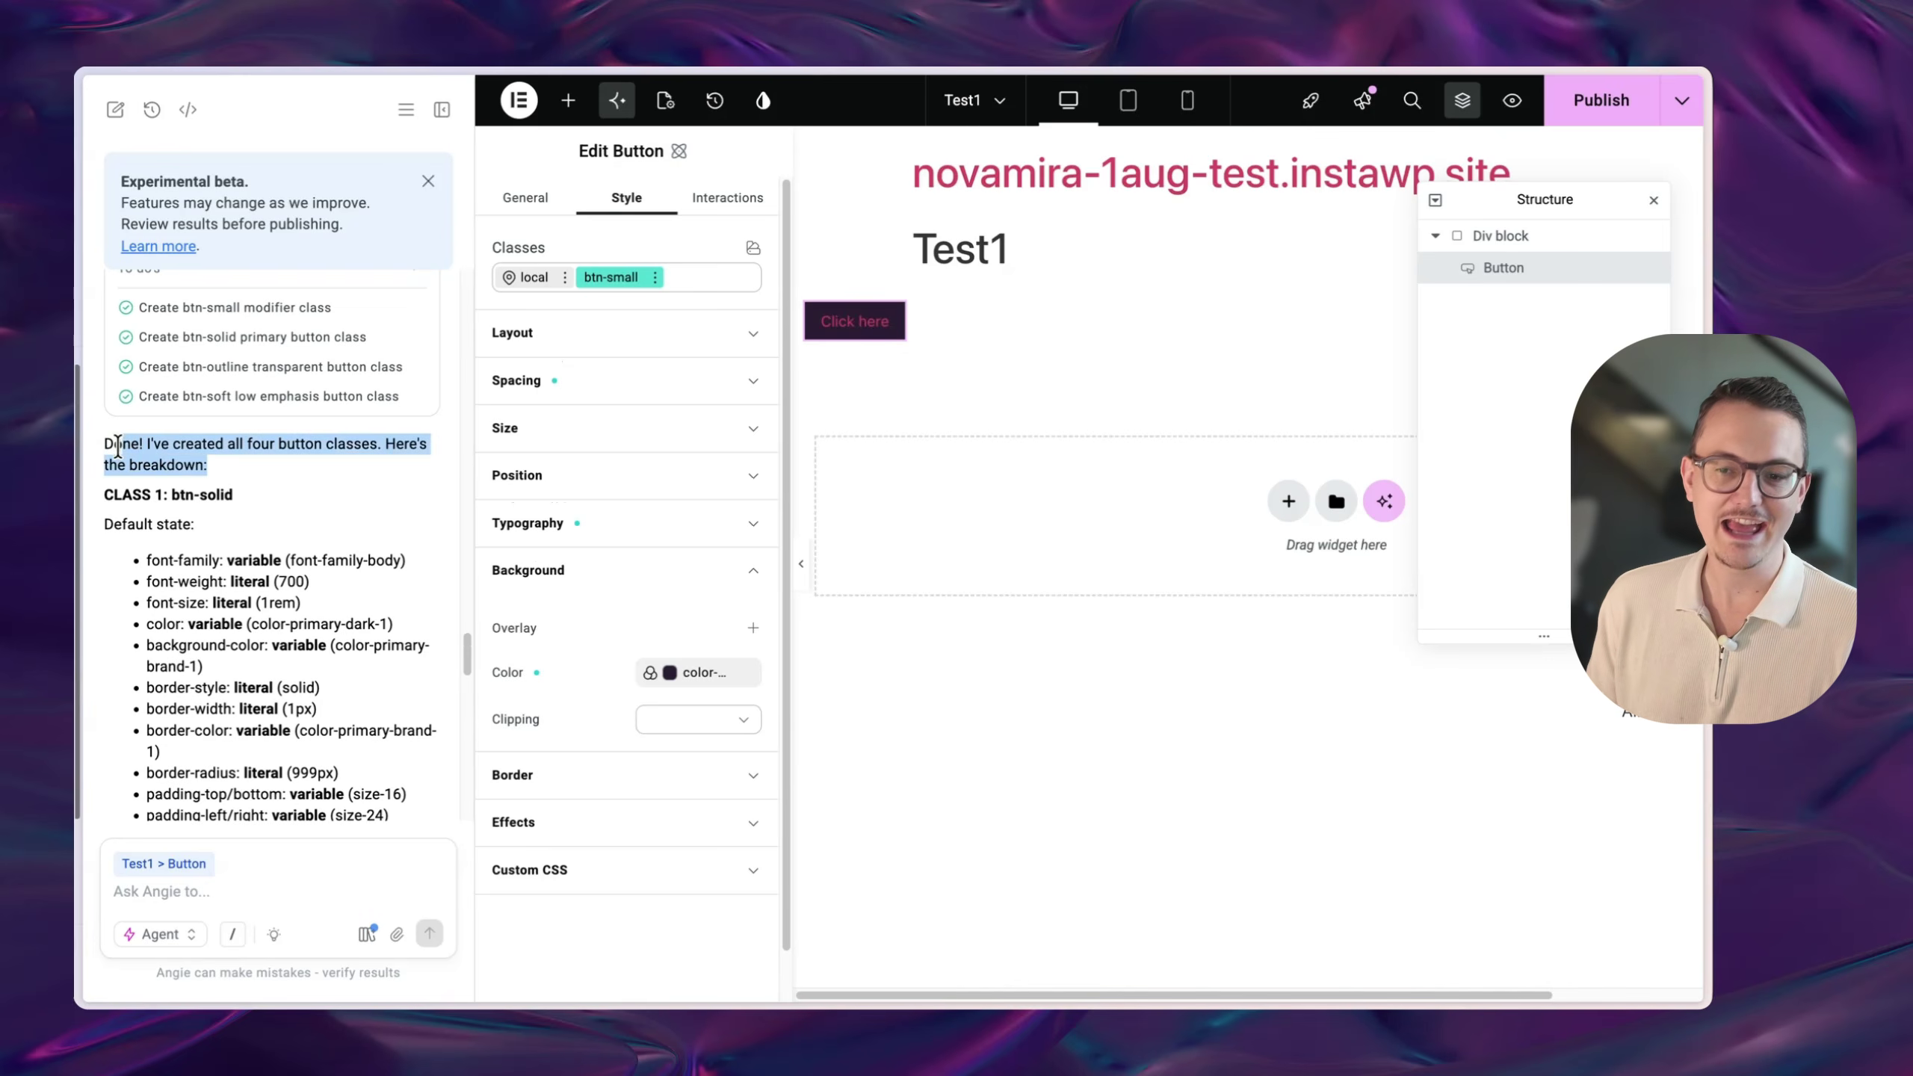
click(256, 491)
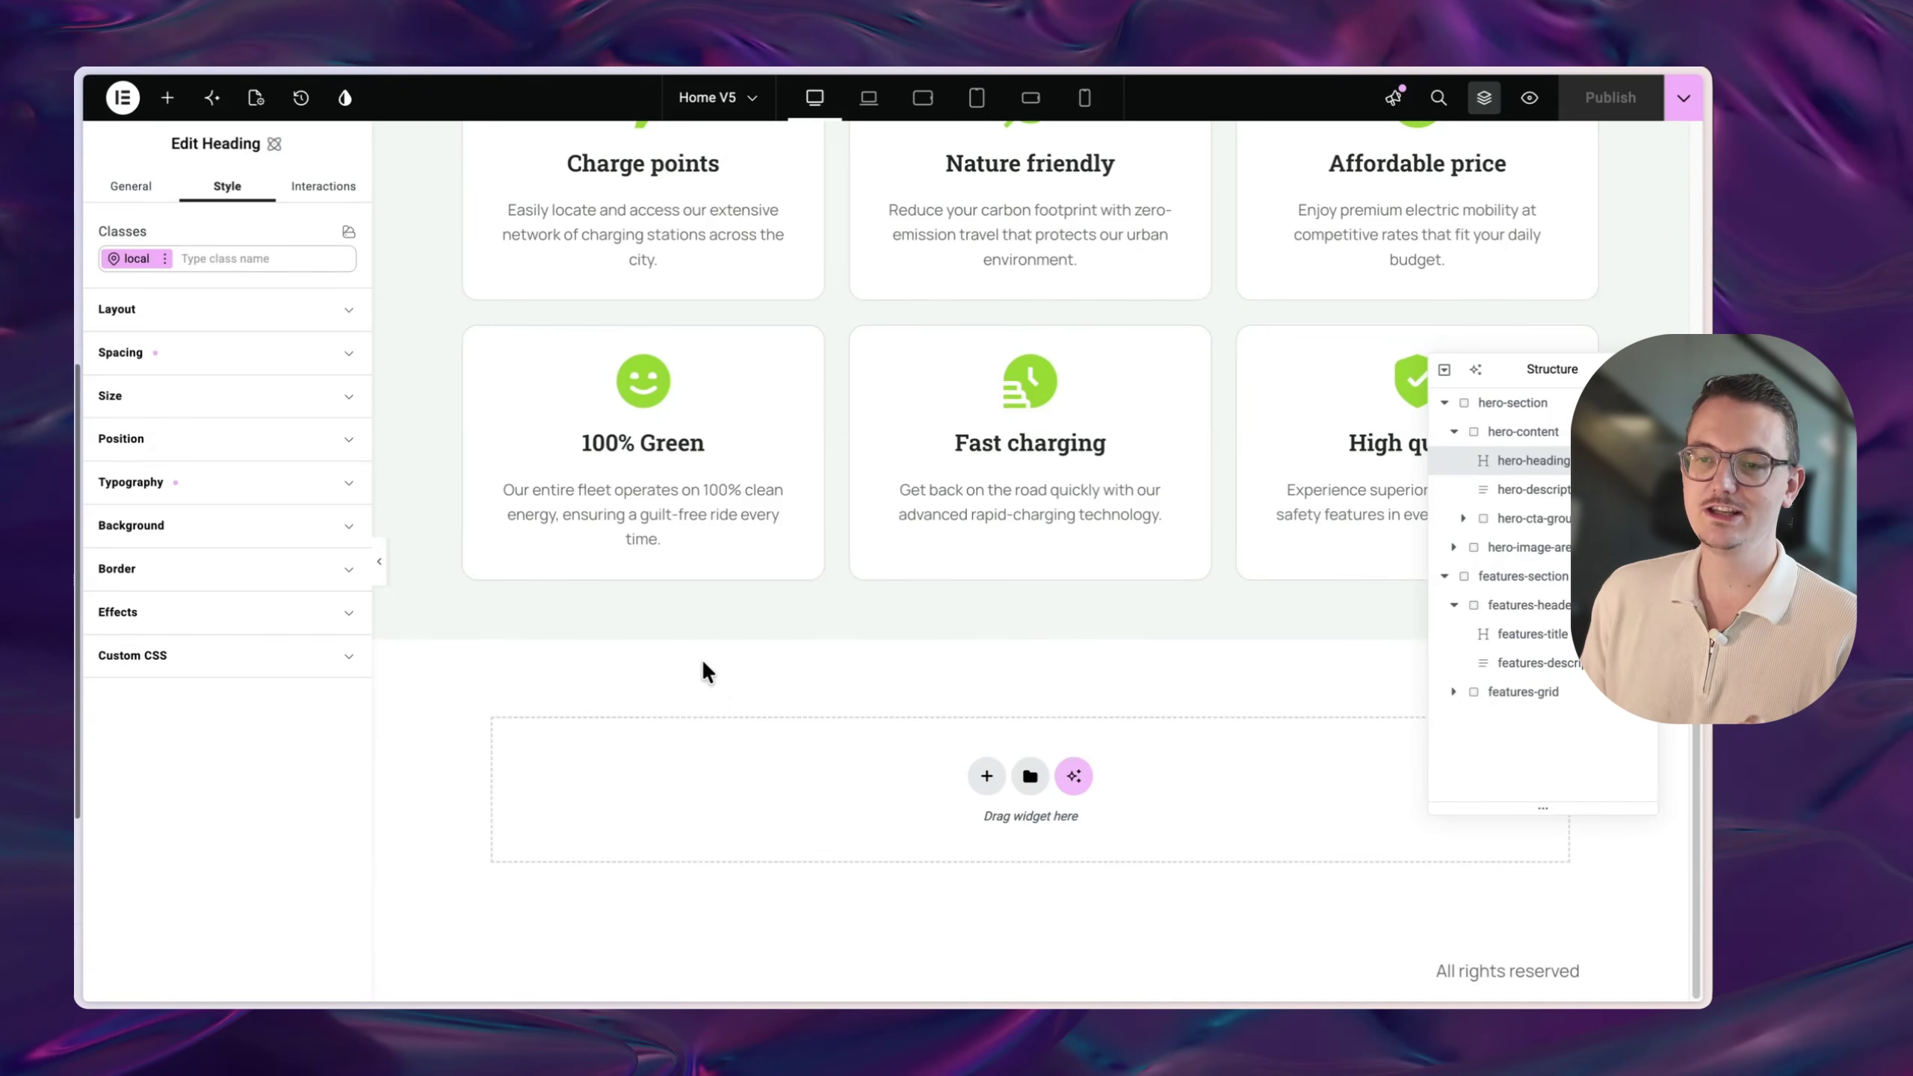
- Review the design system's variables and global classes, then bring up the Angie chat
click(344, 97)
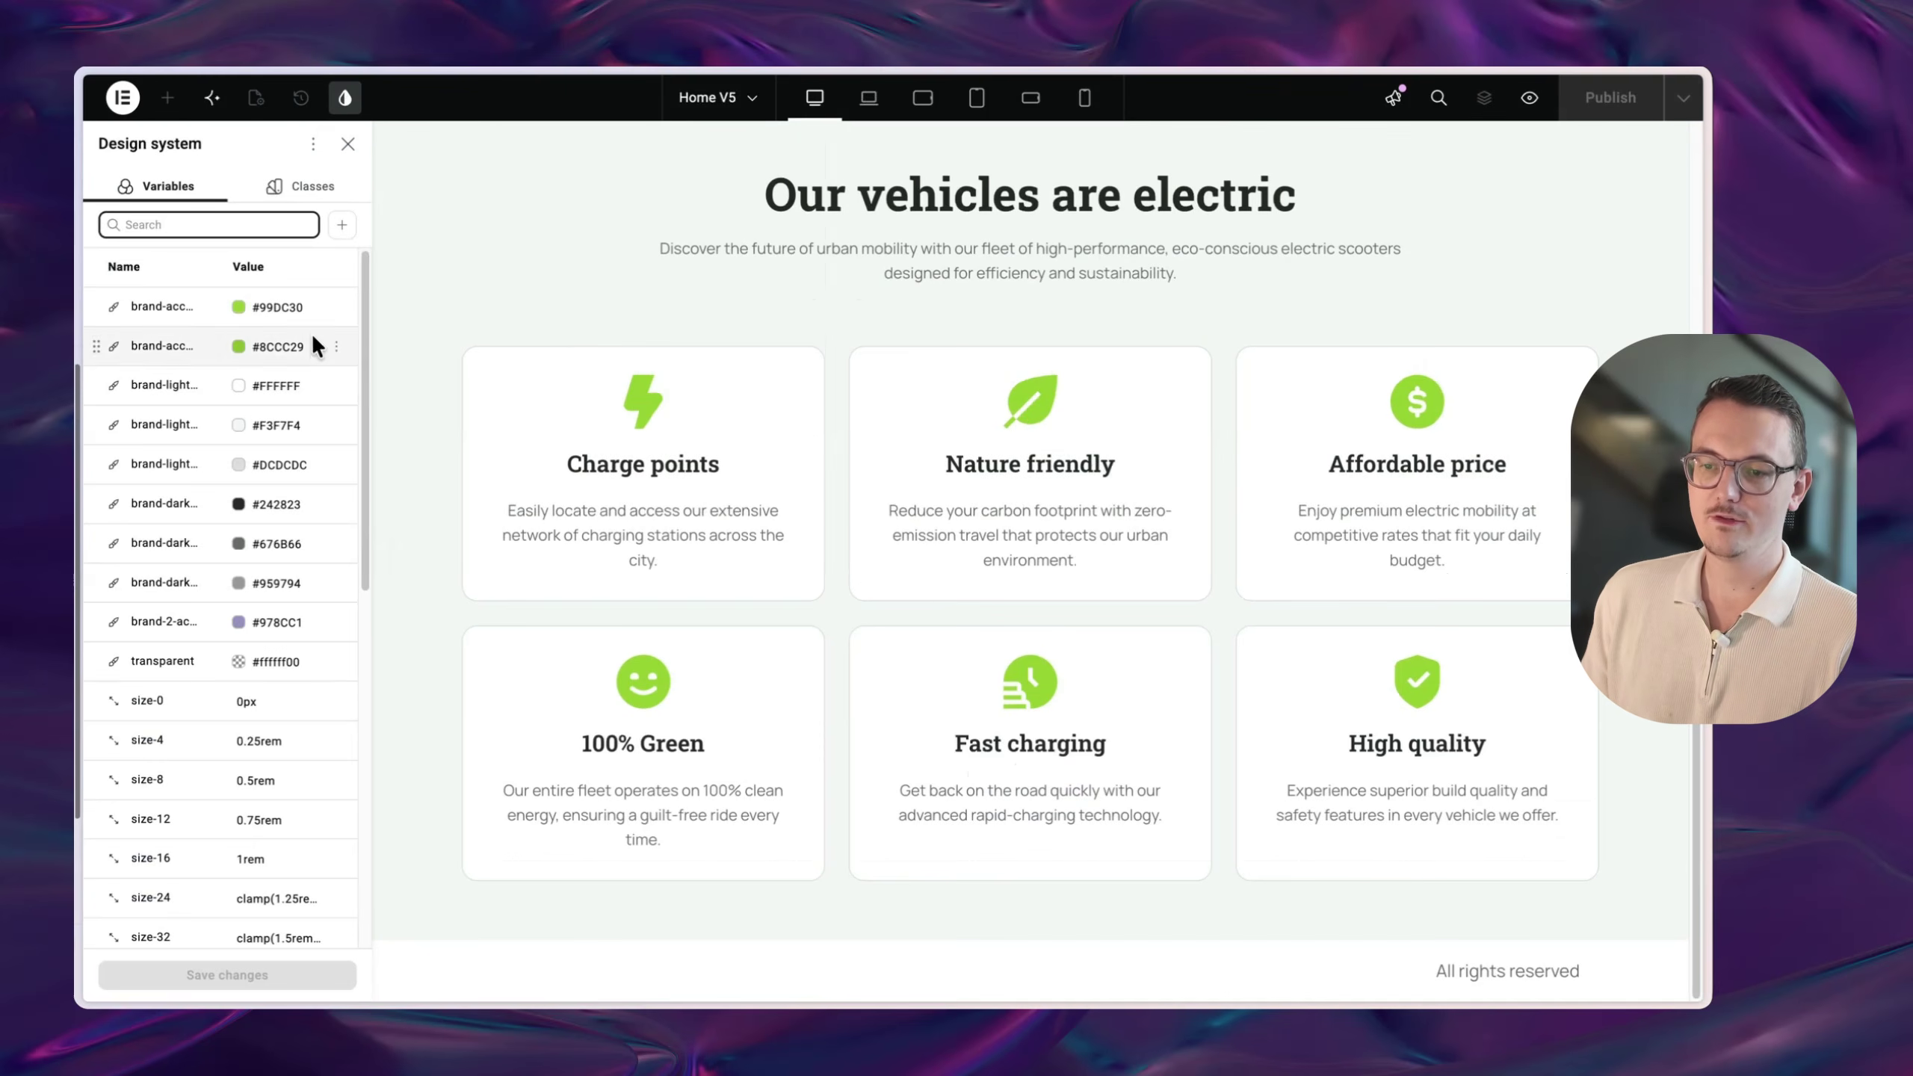
scroll(275, 590, down, 10)
scroll(277, 590, up, 10)
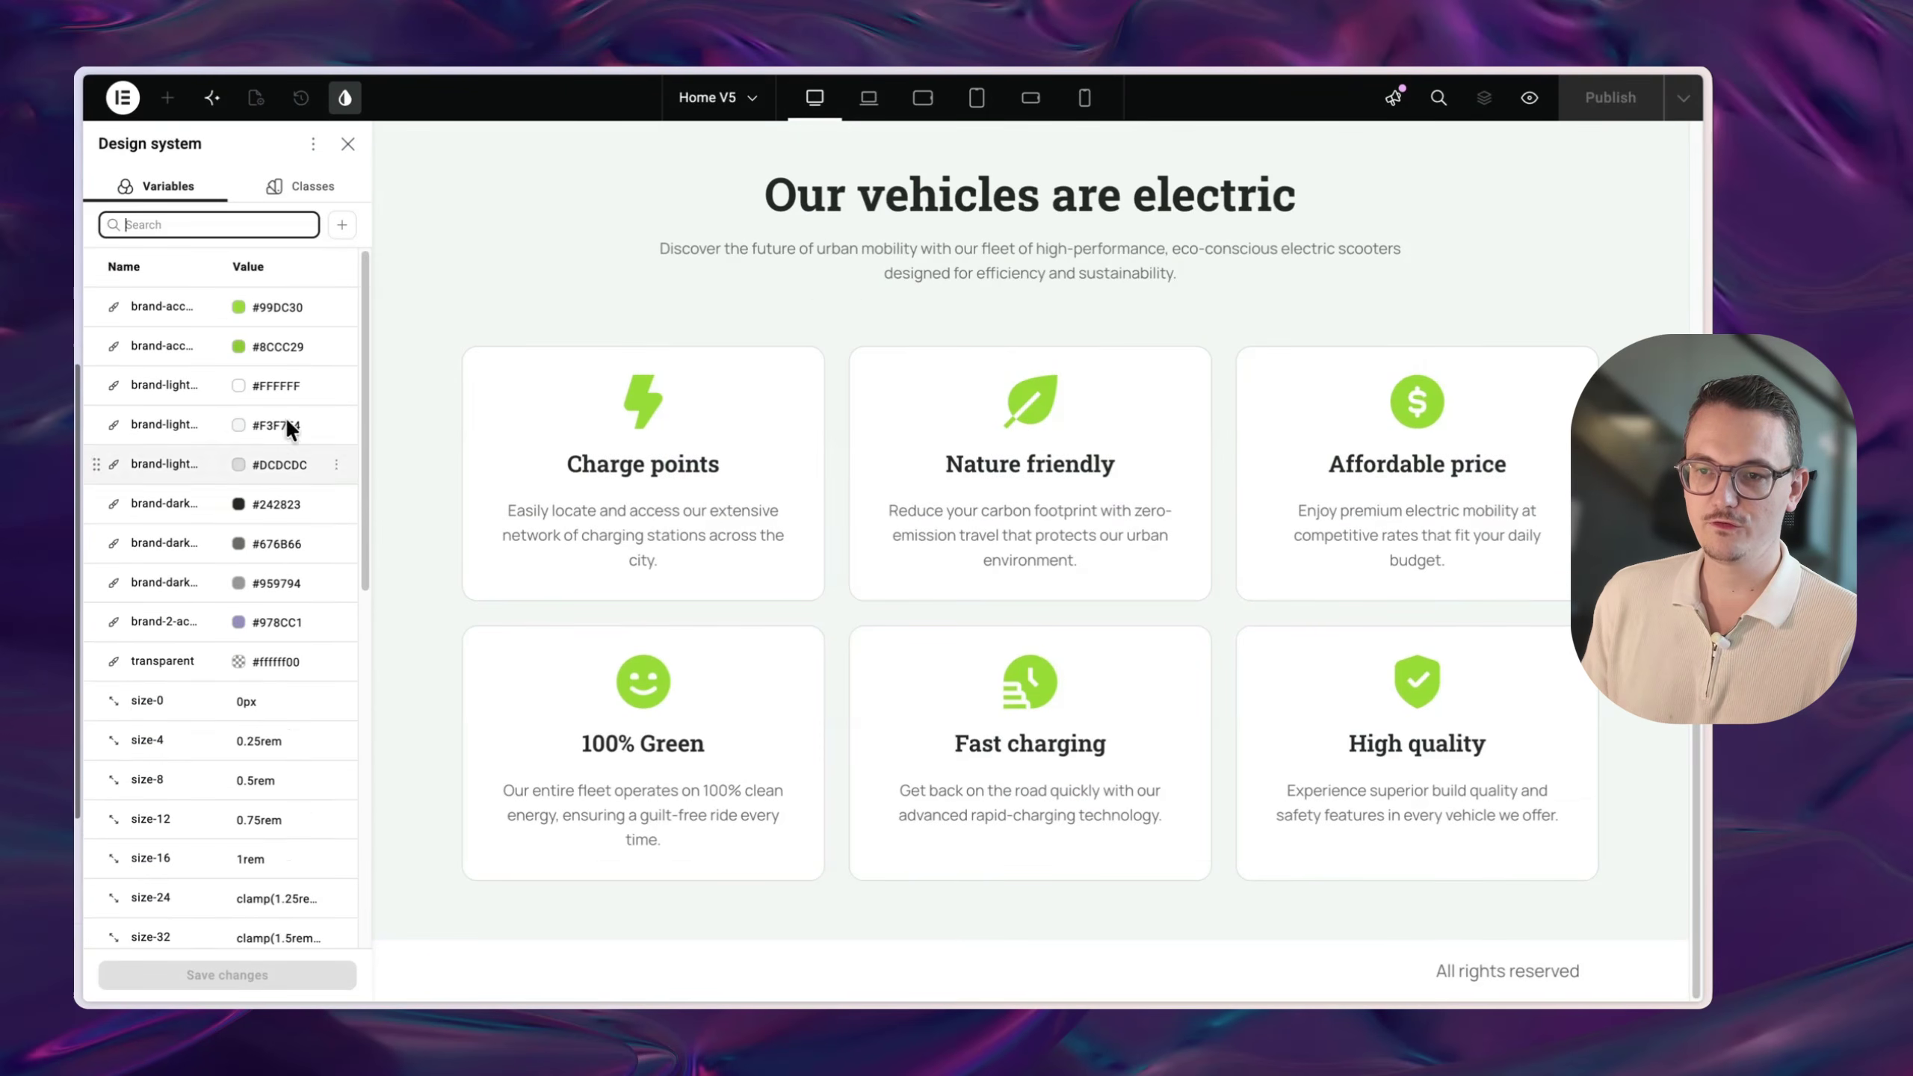
click(280, 186)
click(1114, 805)
scroll(260, 588, down, 10)
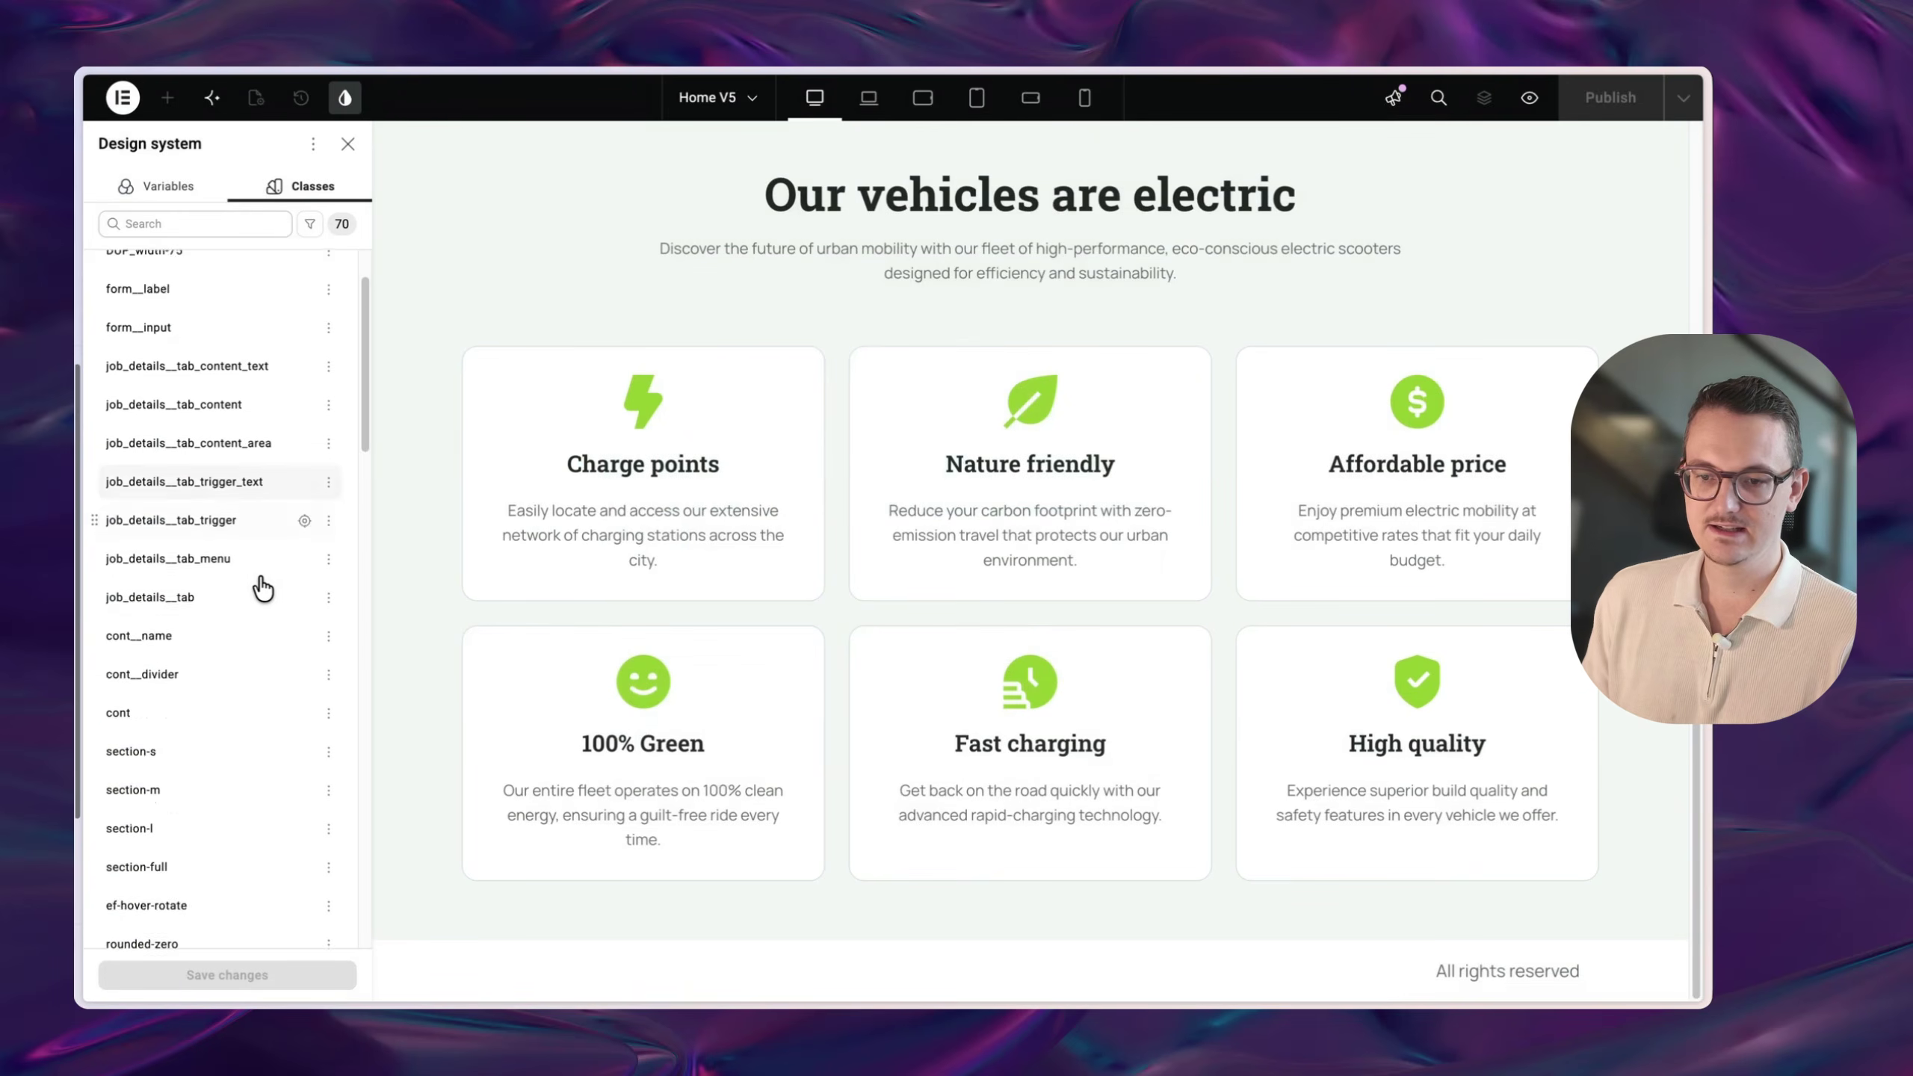
scroll(267, 594, down, 2)
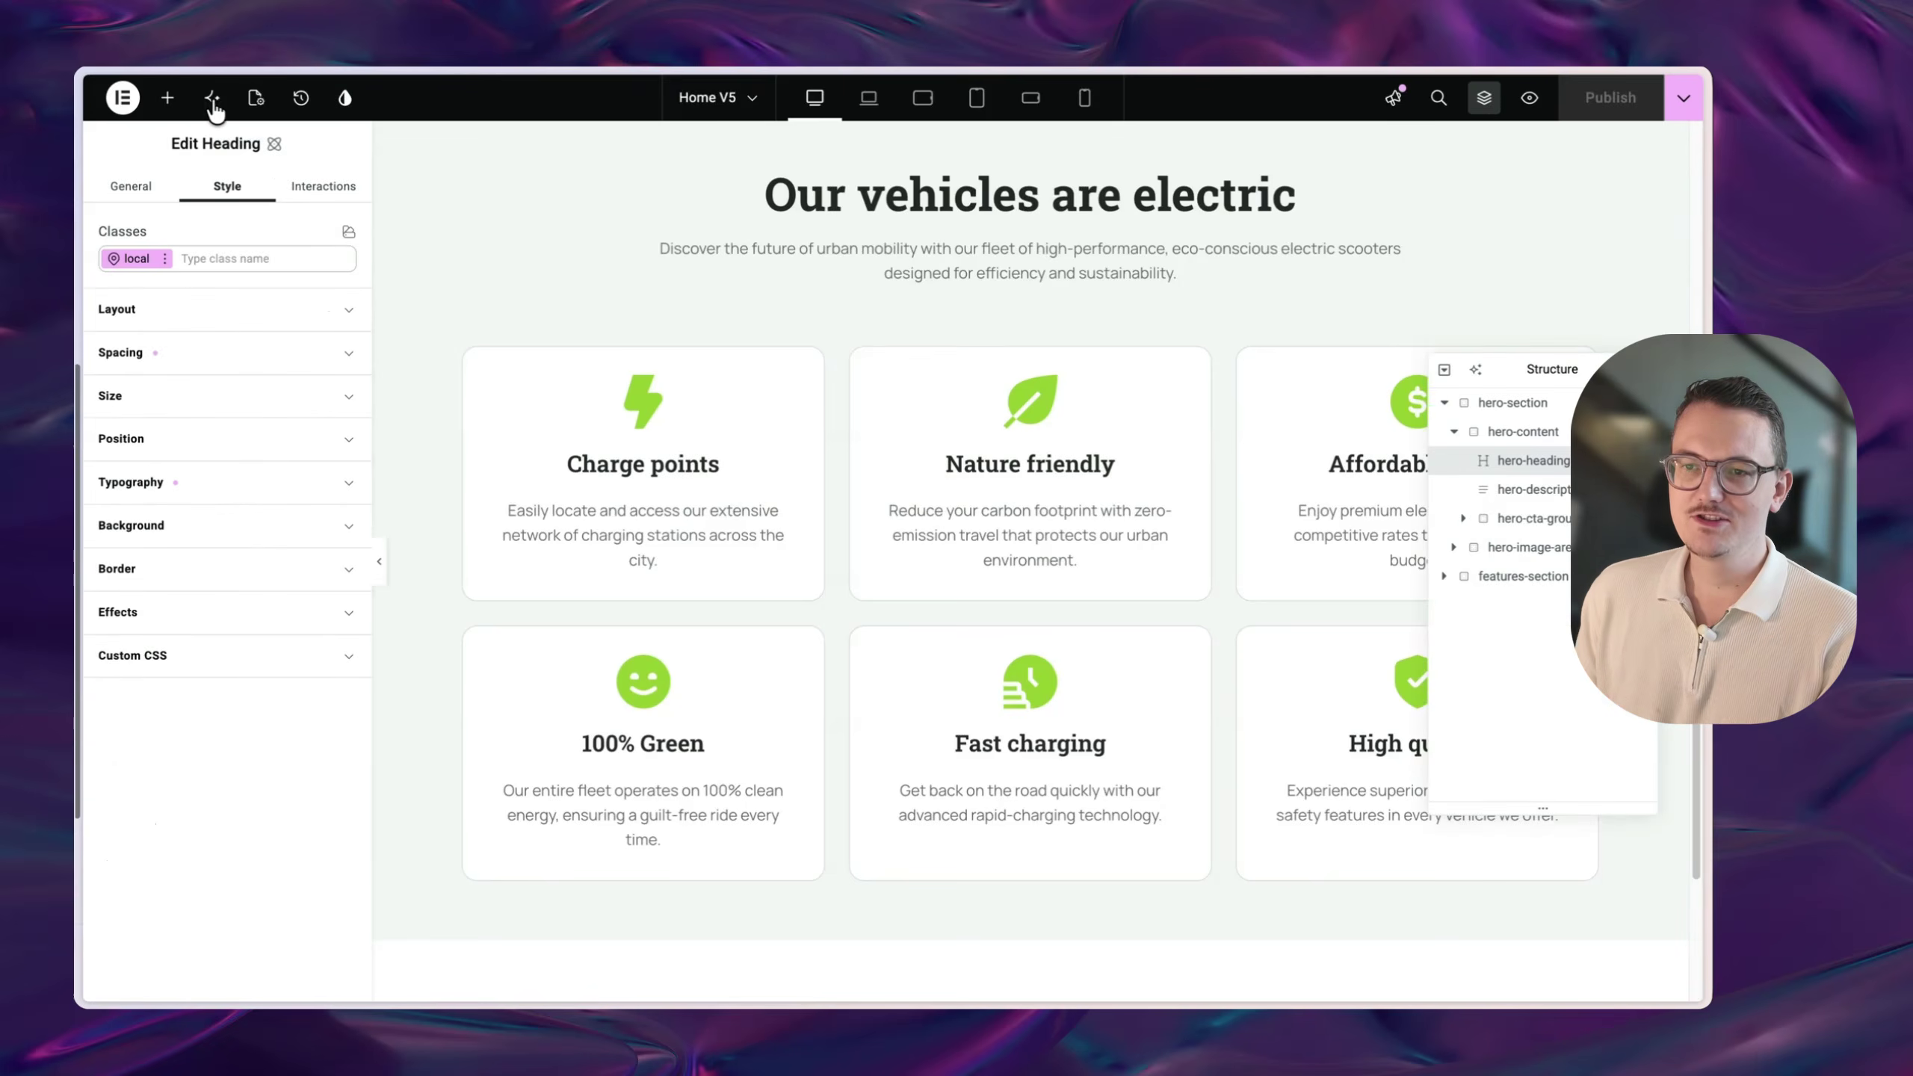
click(211, 98)
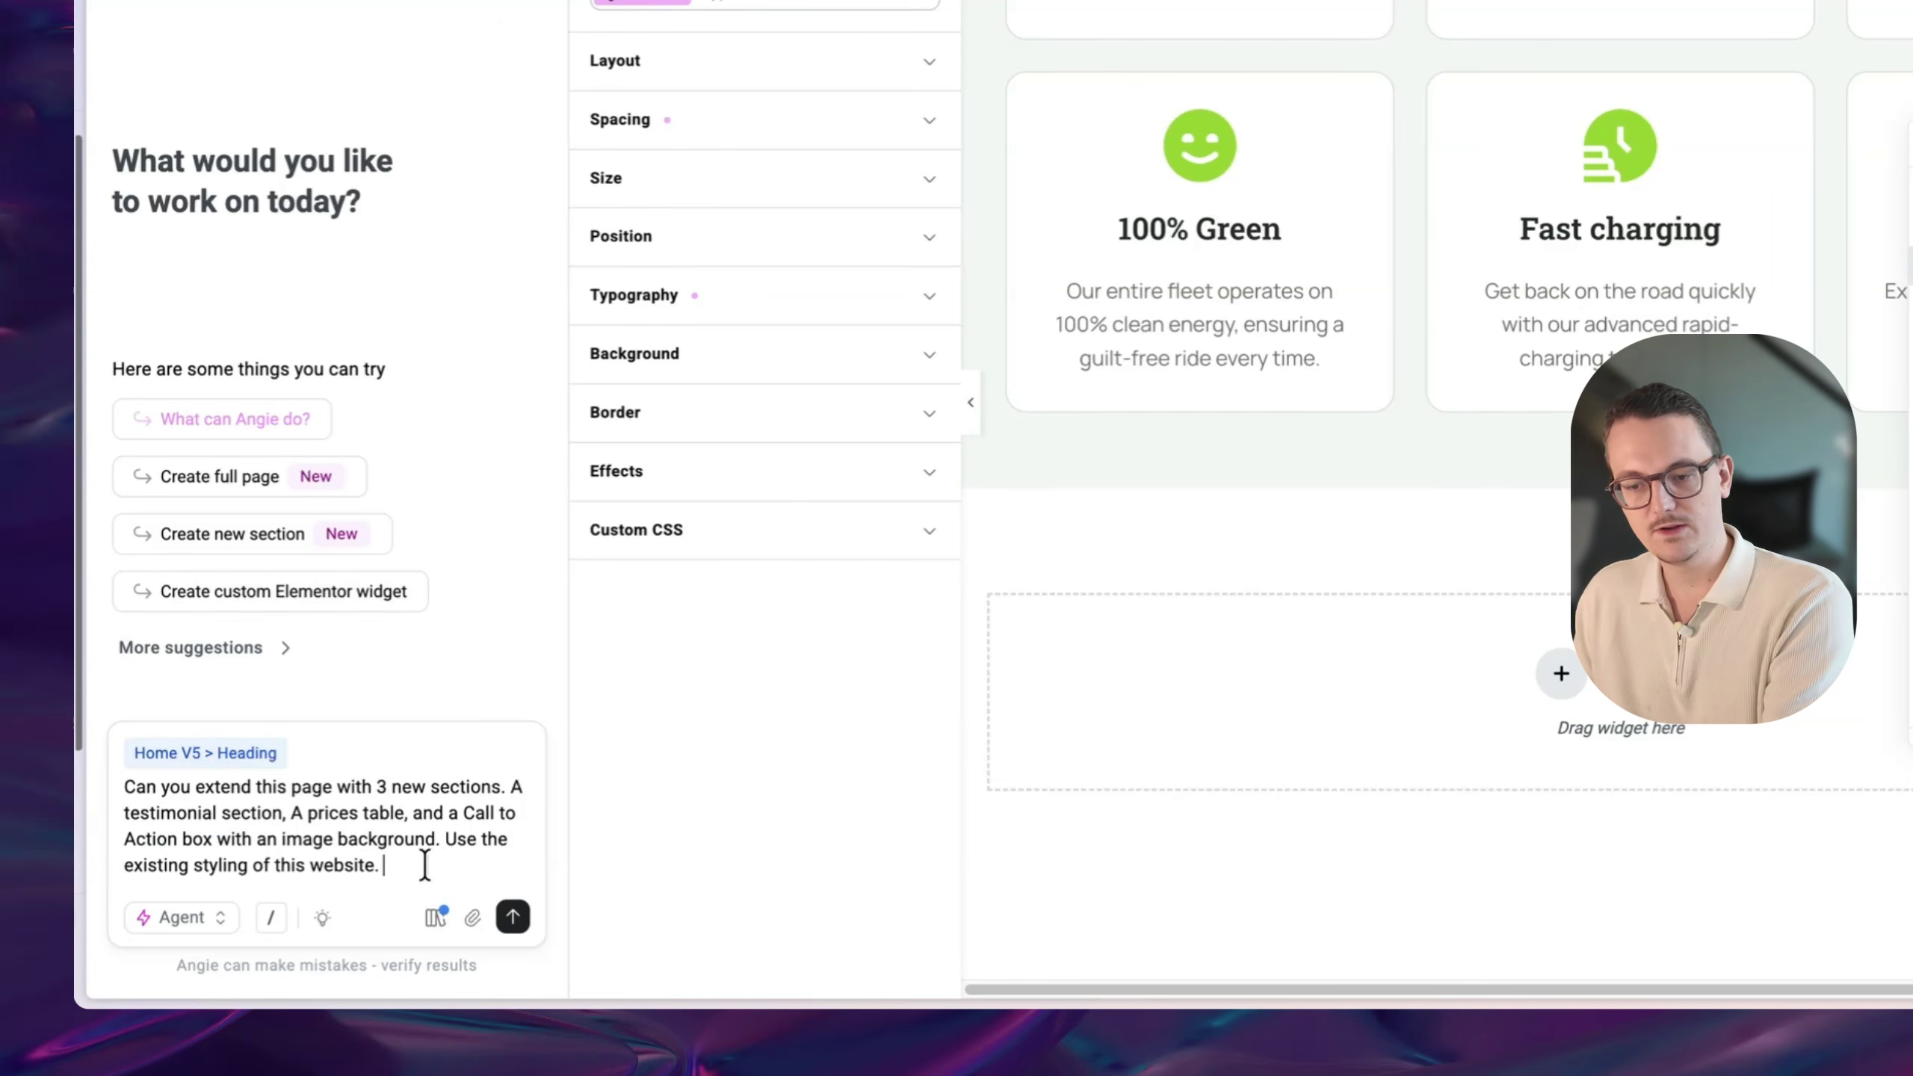
- Send the Home V5 extension request to Angie, then stop its run midway
key(Return)
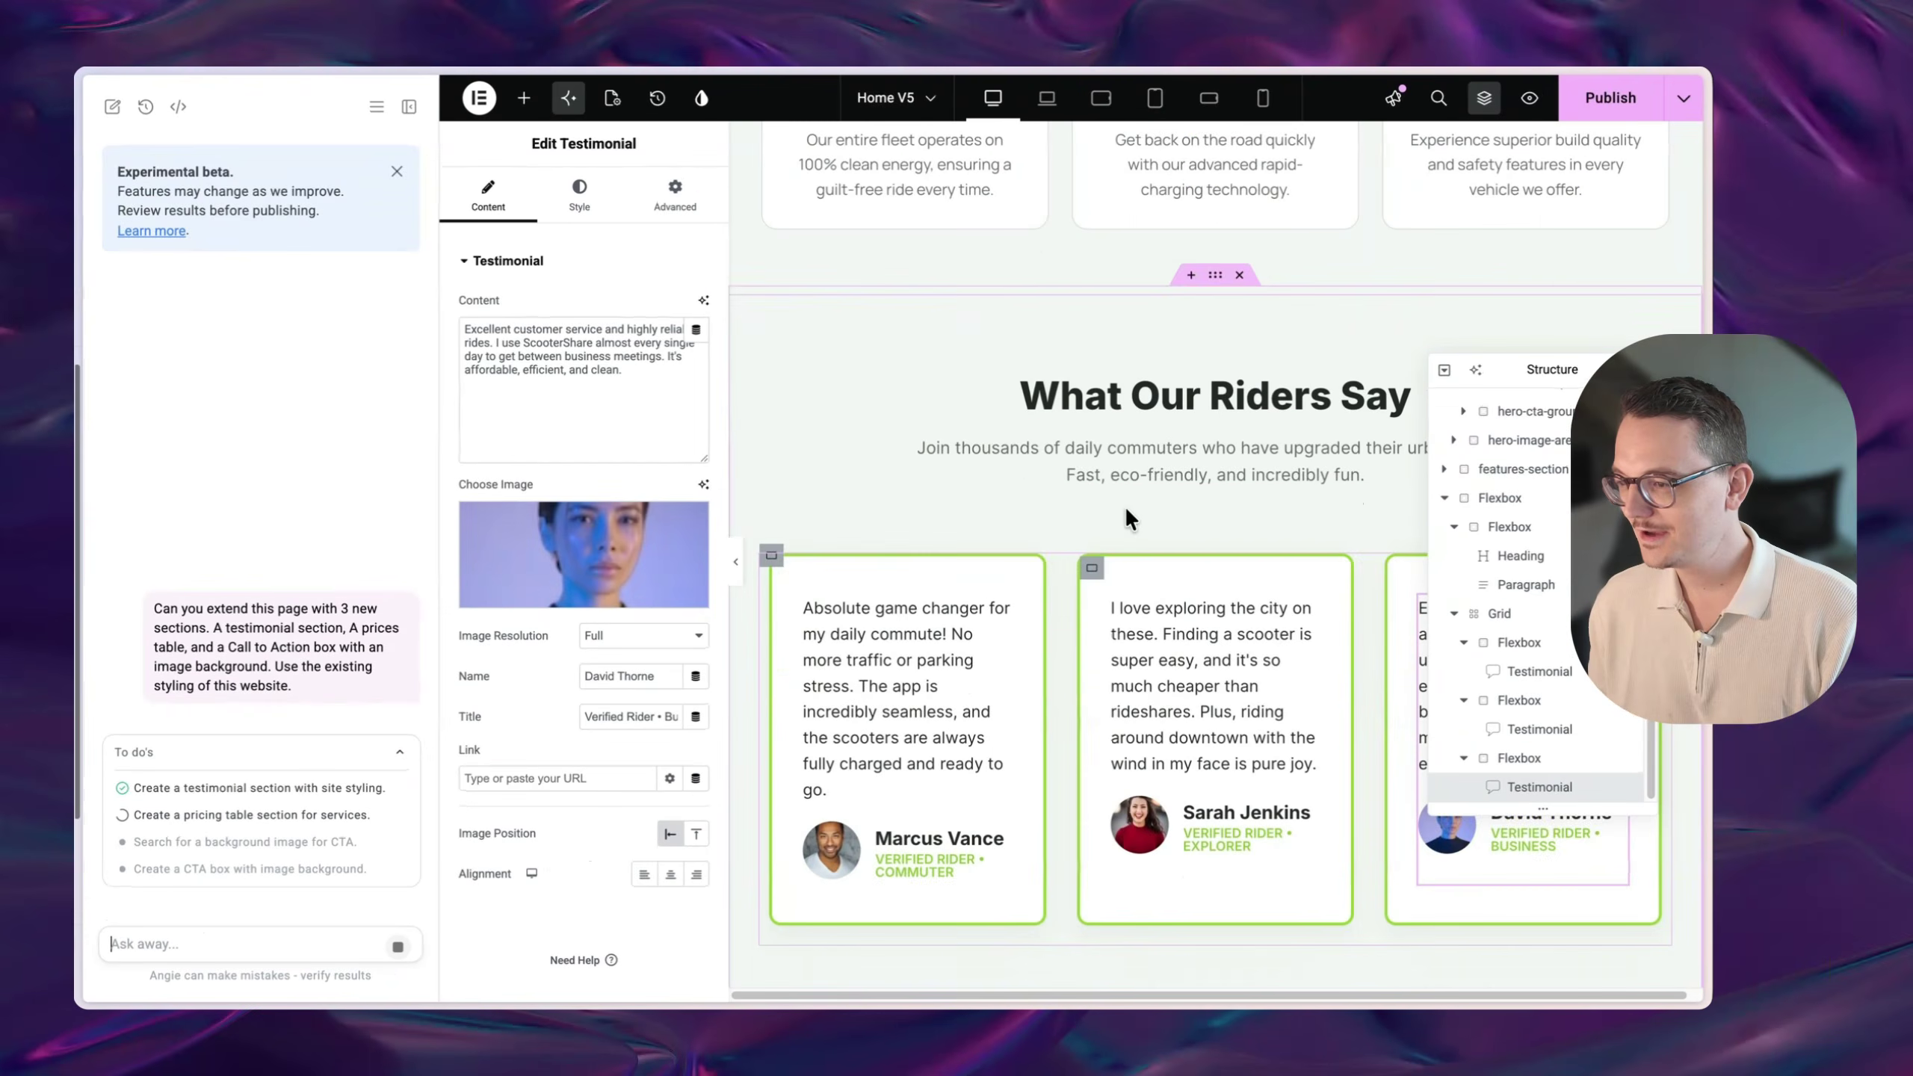
scroll(1153, 589, down, 1)
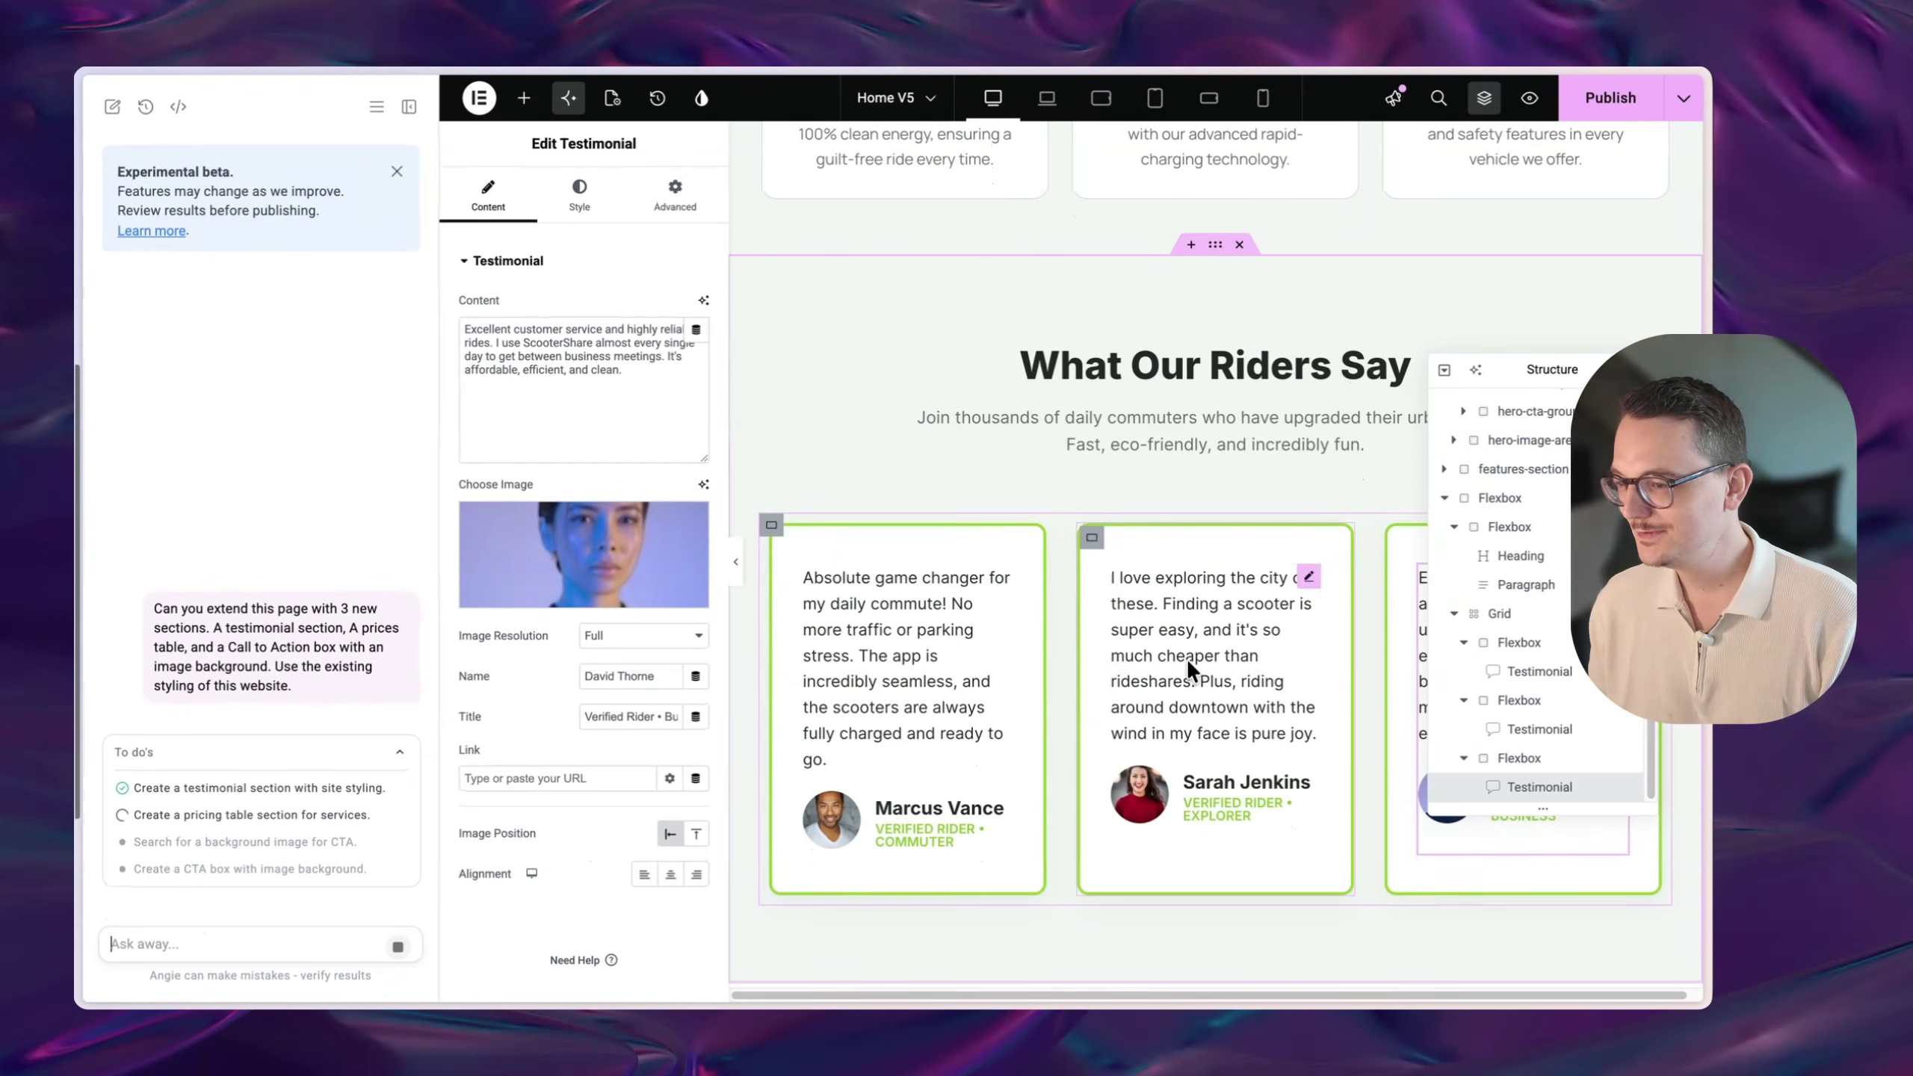
scroll(1288, 694, down, 1)
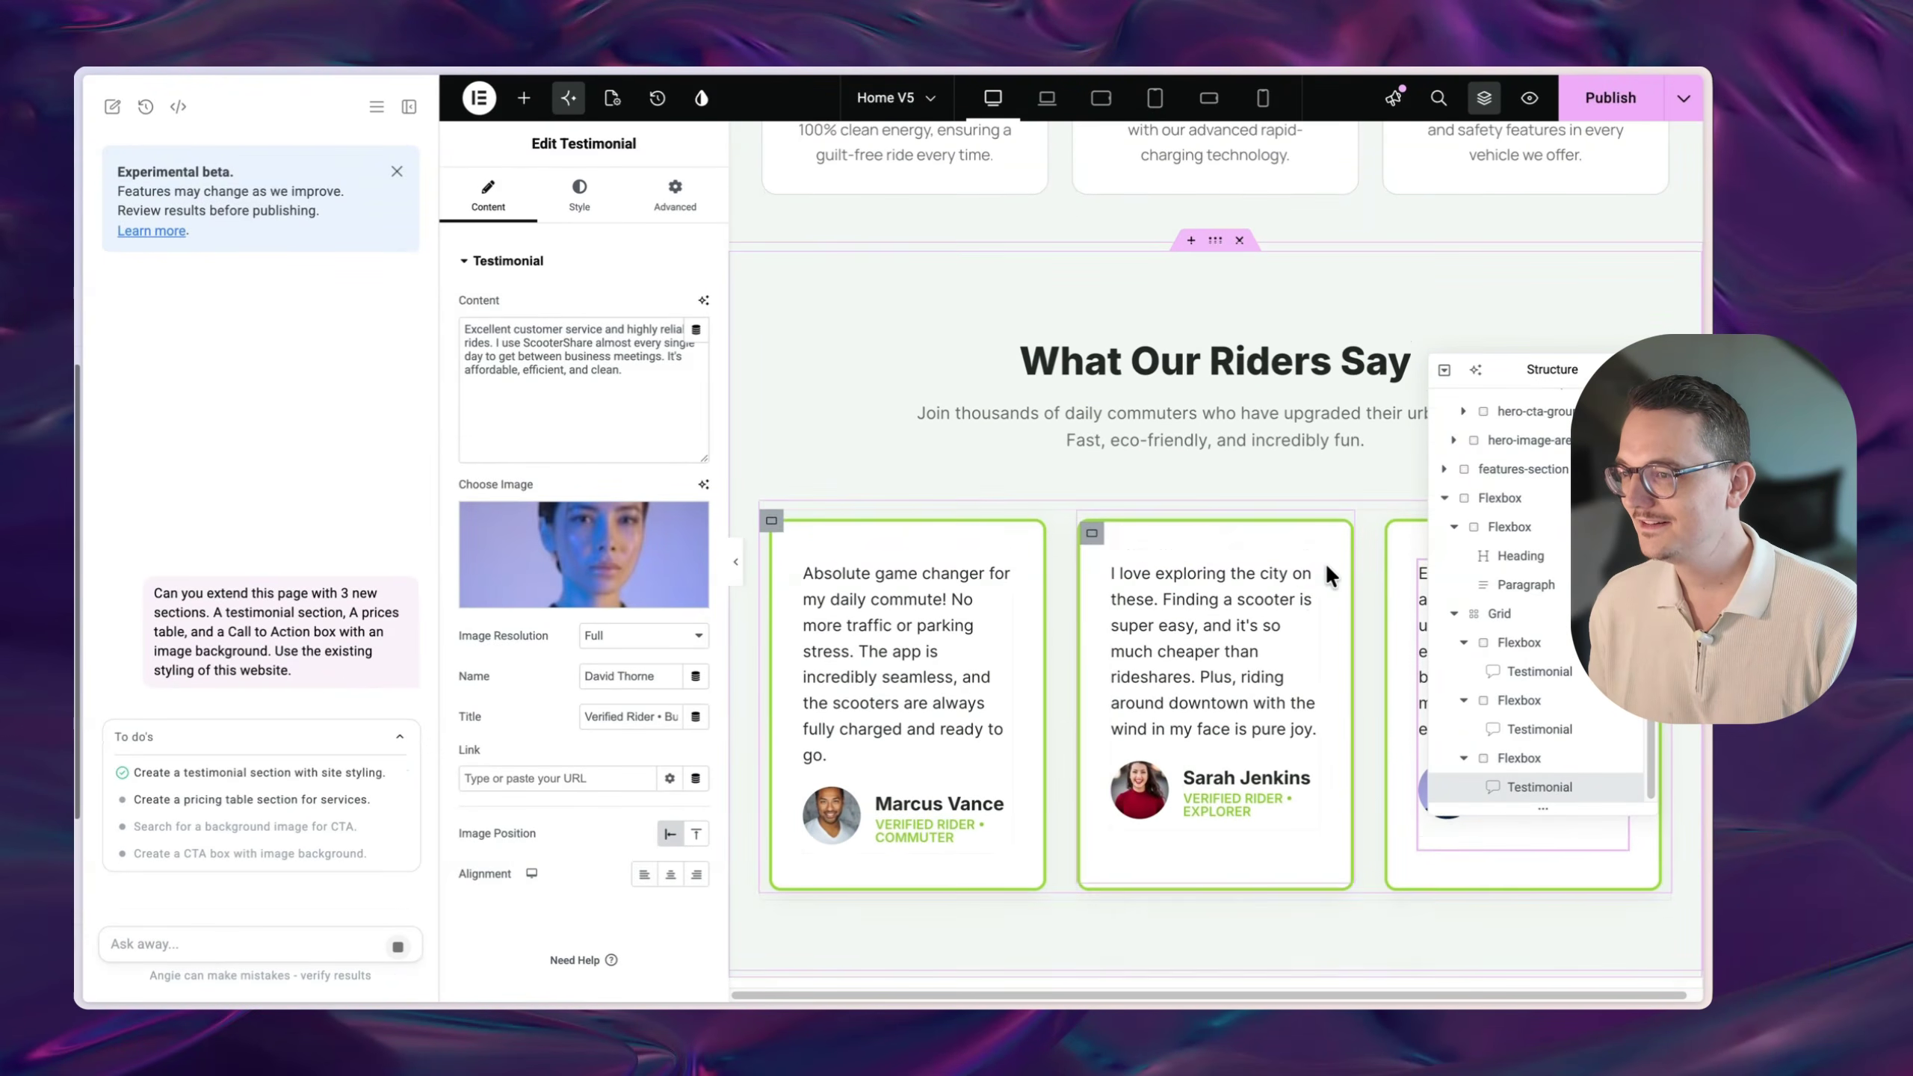
scroll(1235, 663, up, 8)
scroll(1248, 528, down, 15)
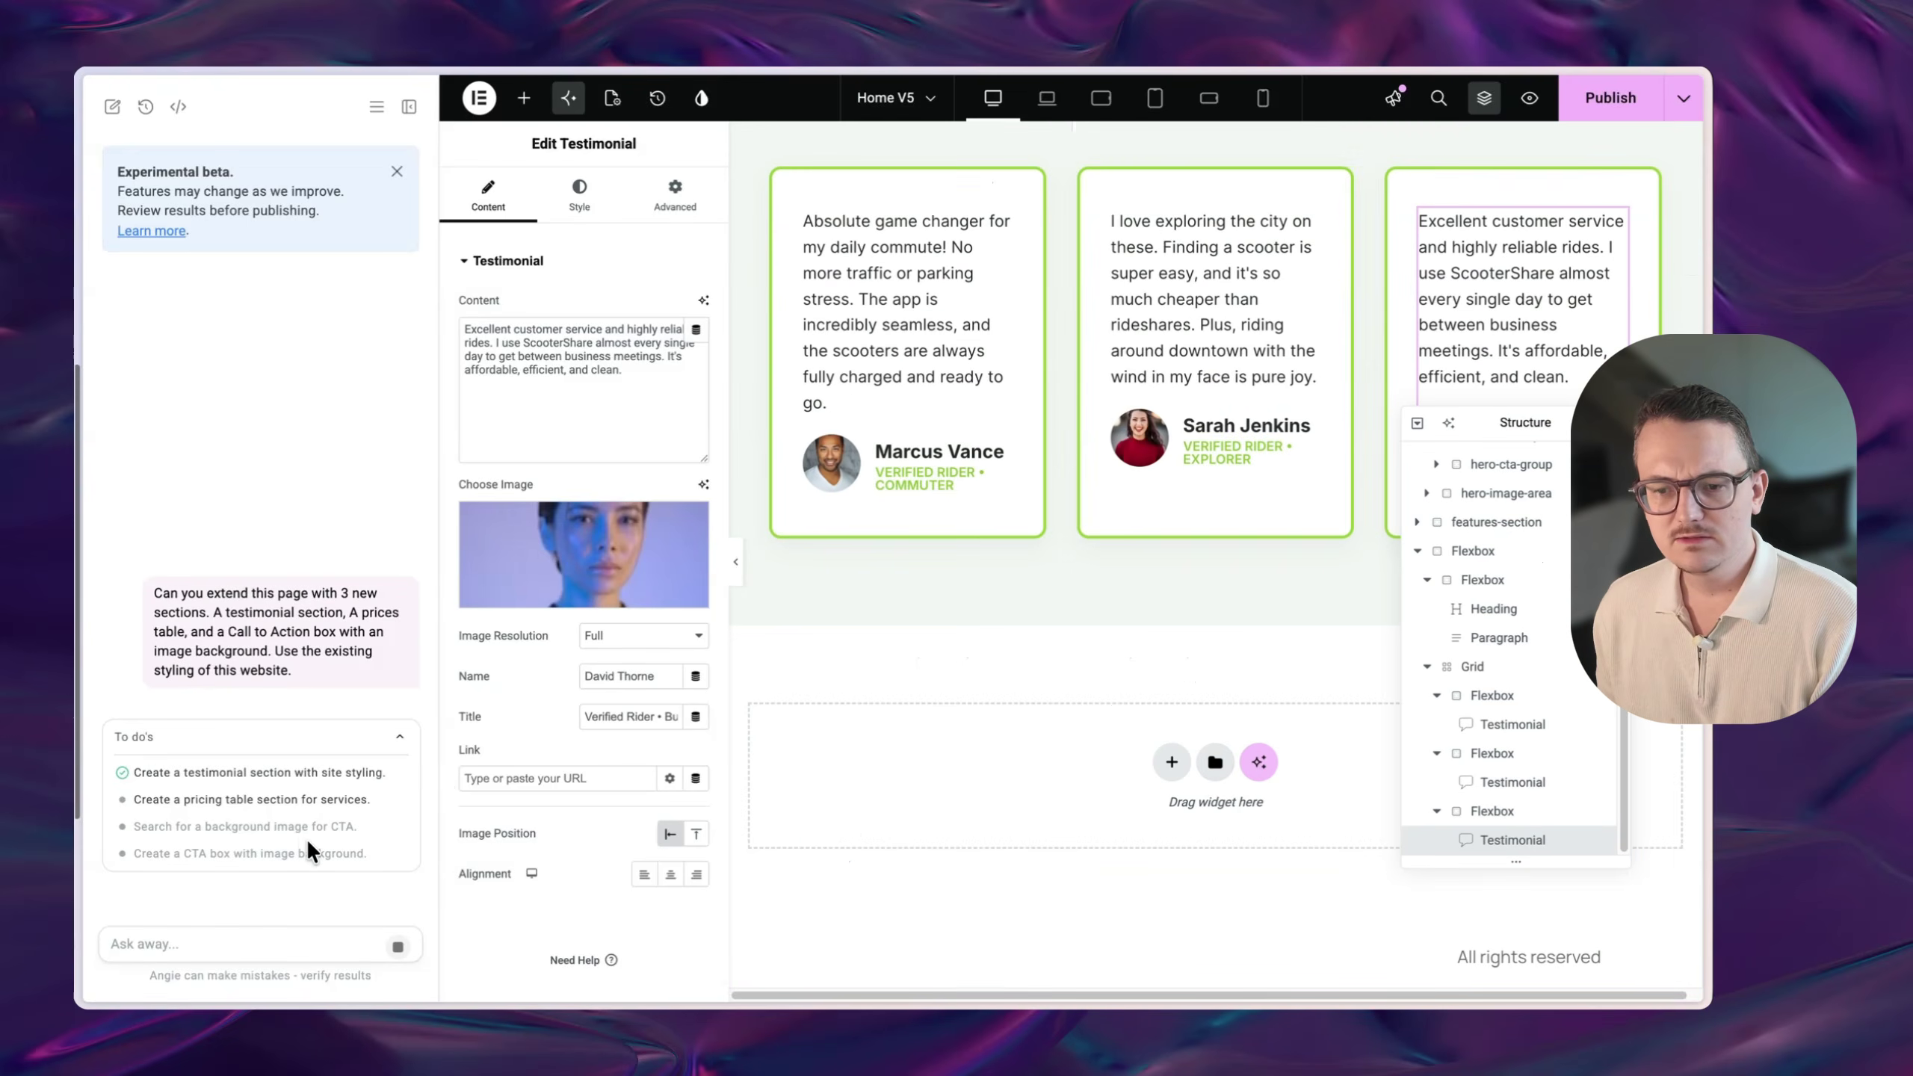
scroll(1236, 799, up, 4)
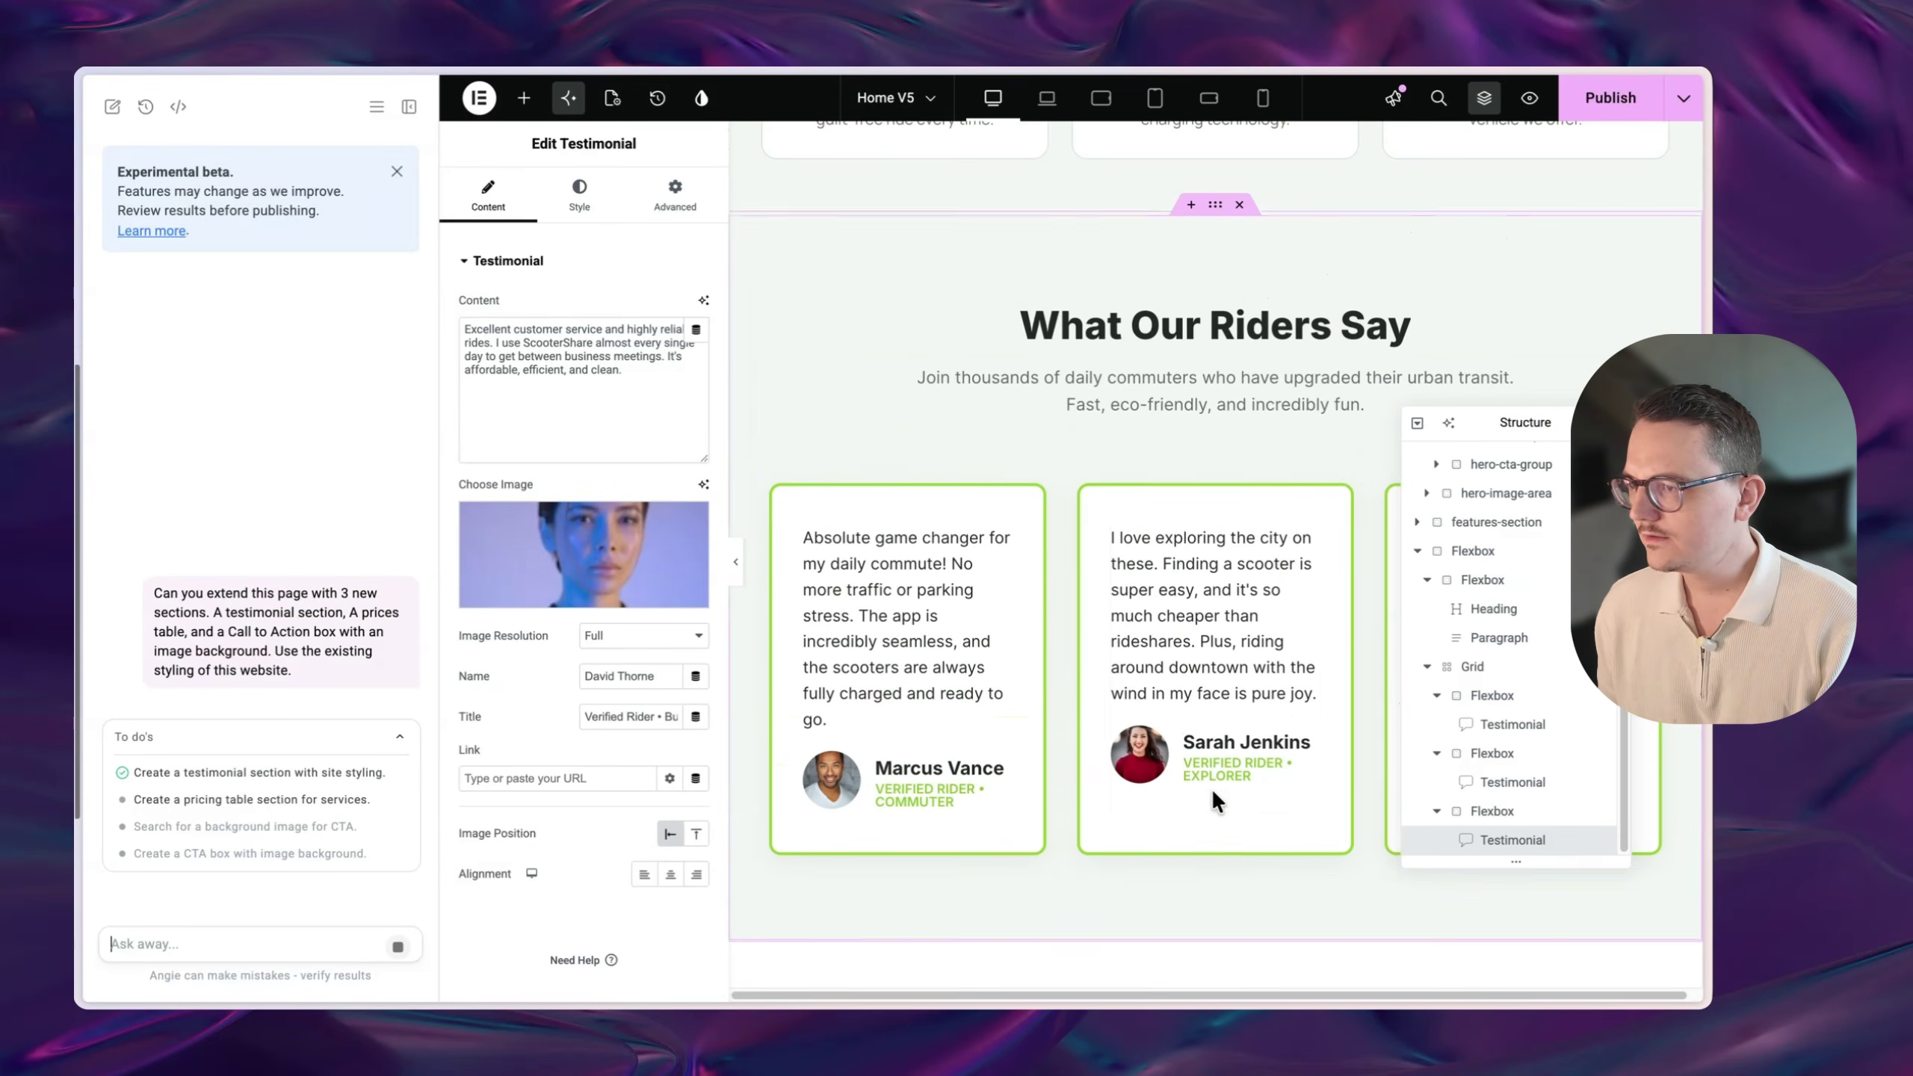
text(Are you still working?)
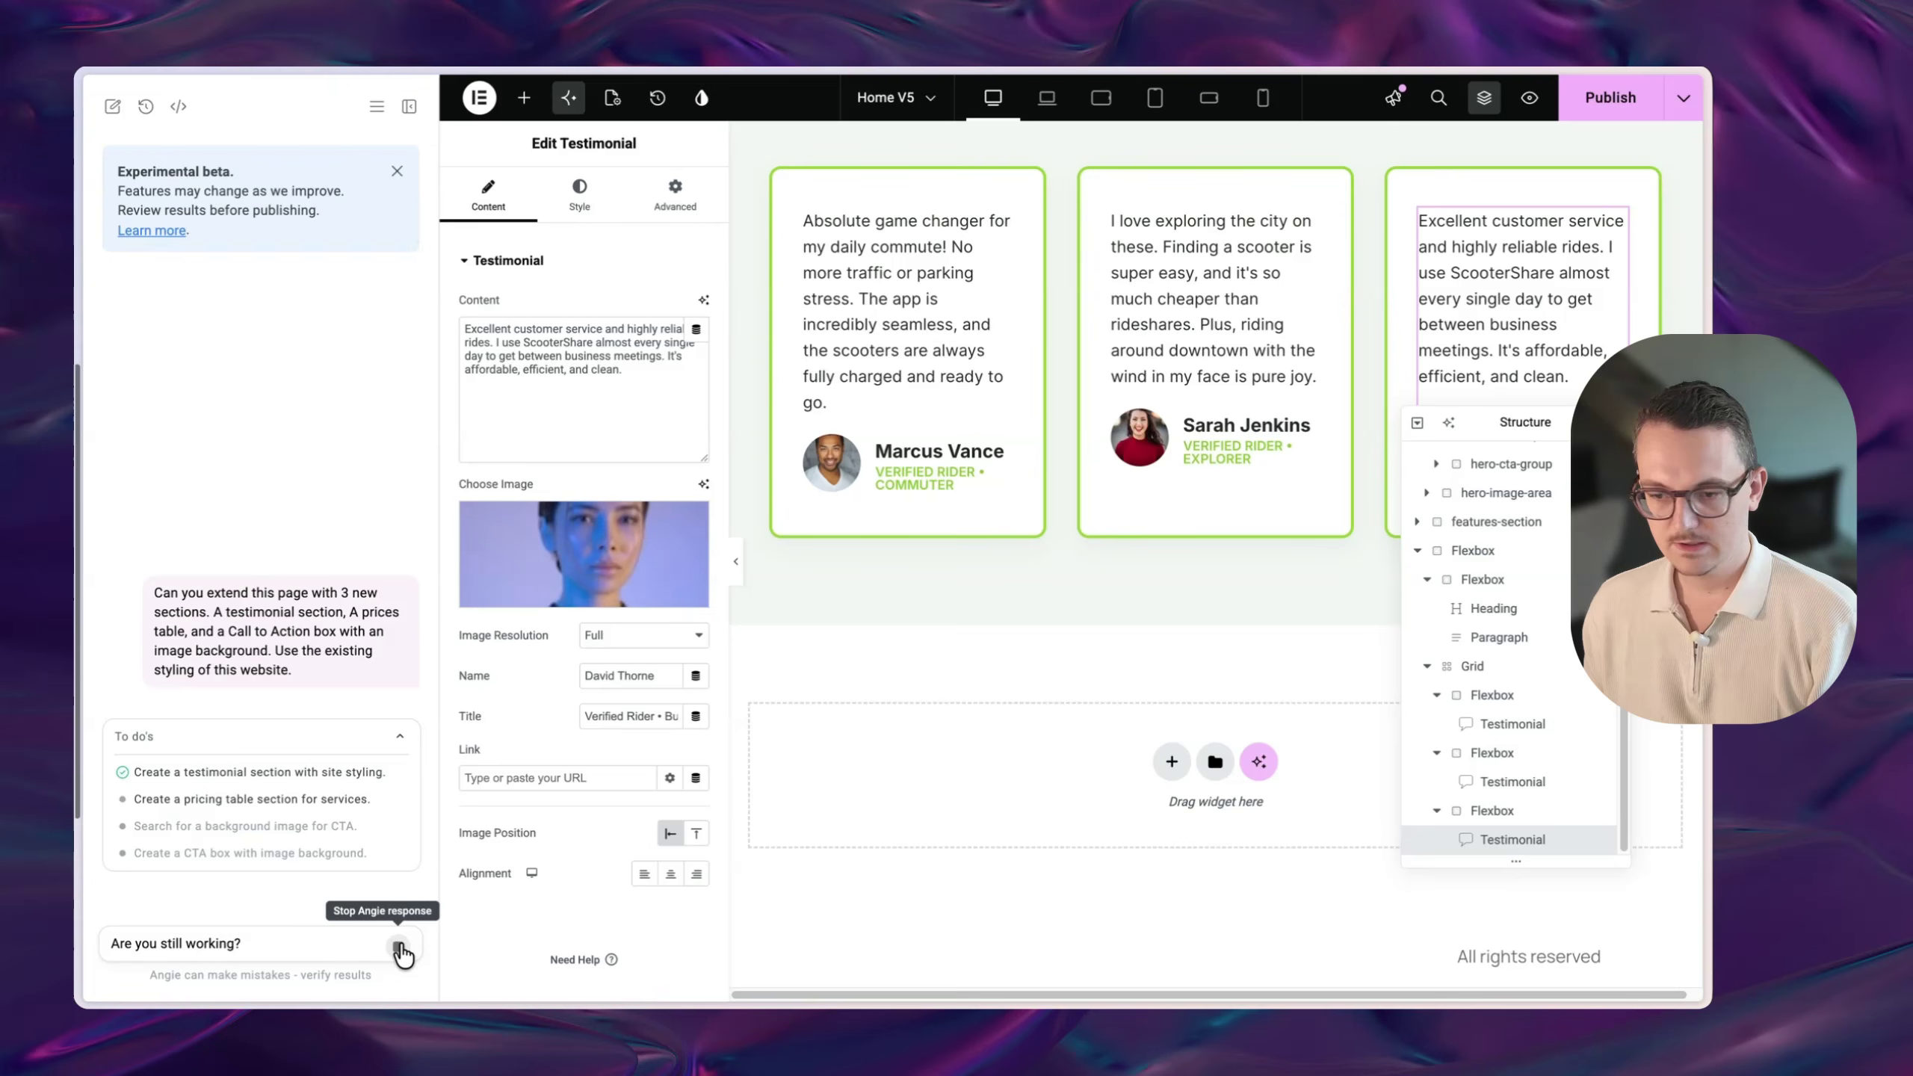
click(398, 947)
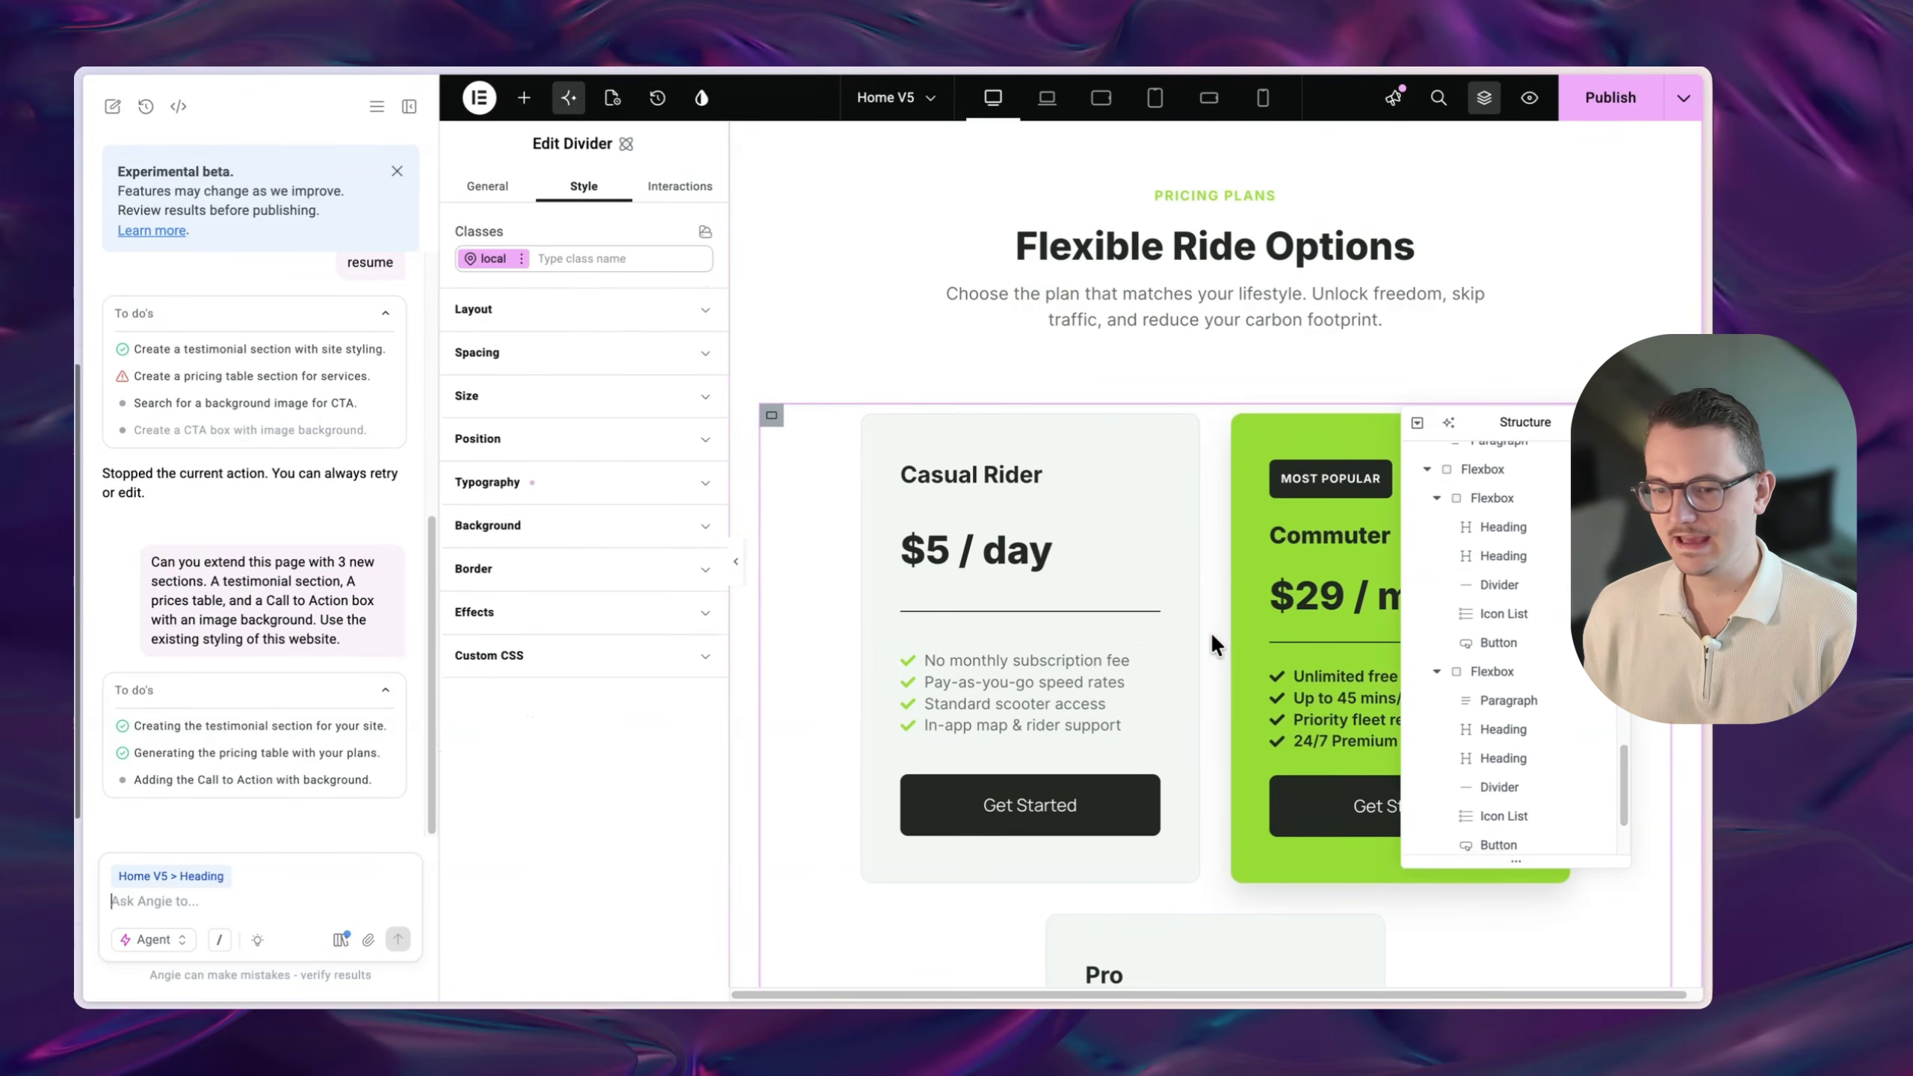
- Scroll through the new testimonial and pricing sections while Angie keeps working
scroll(1213, 635, down, 4)
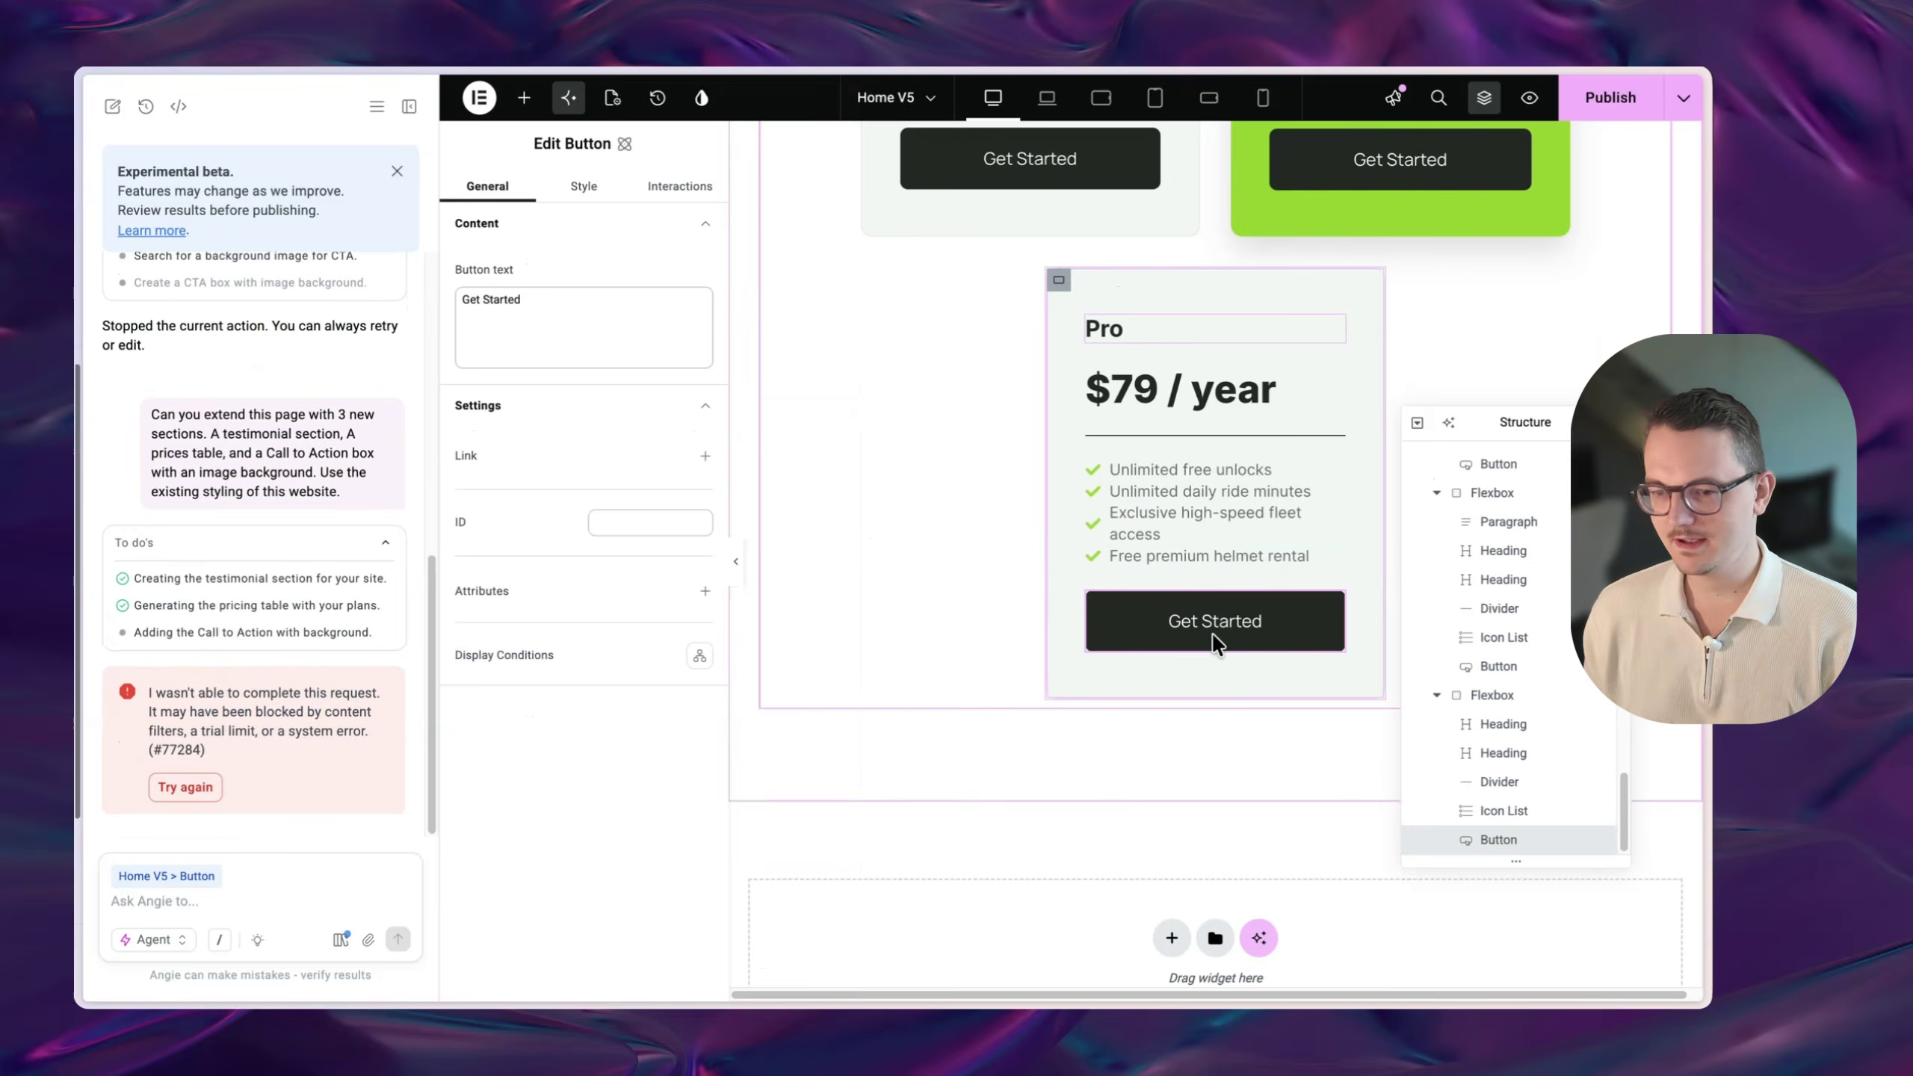
scroll(1213, 636, up, 4)
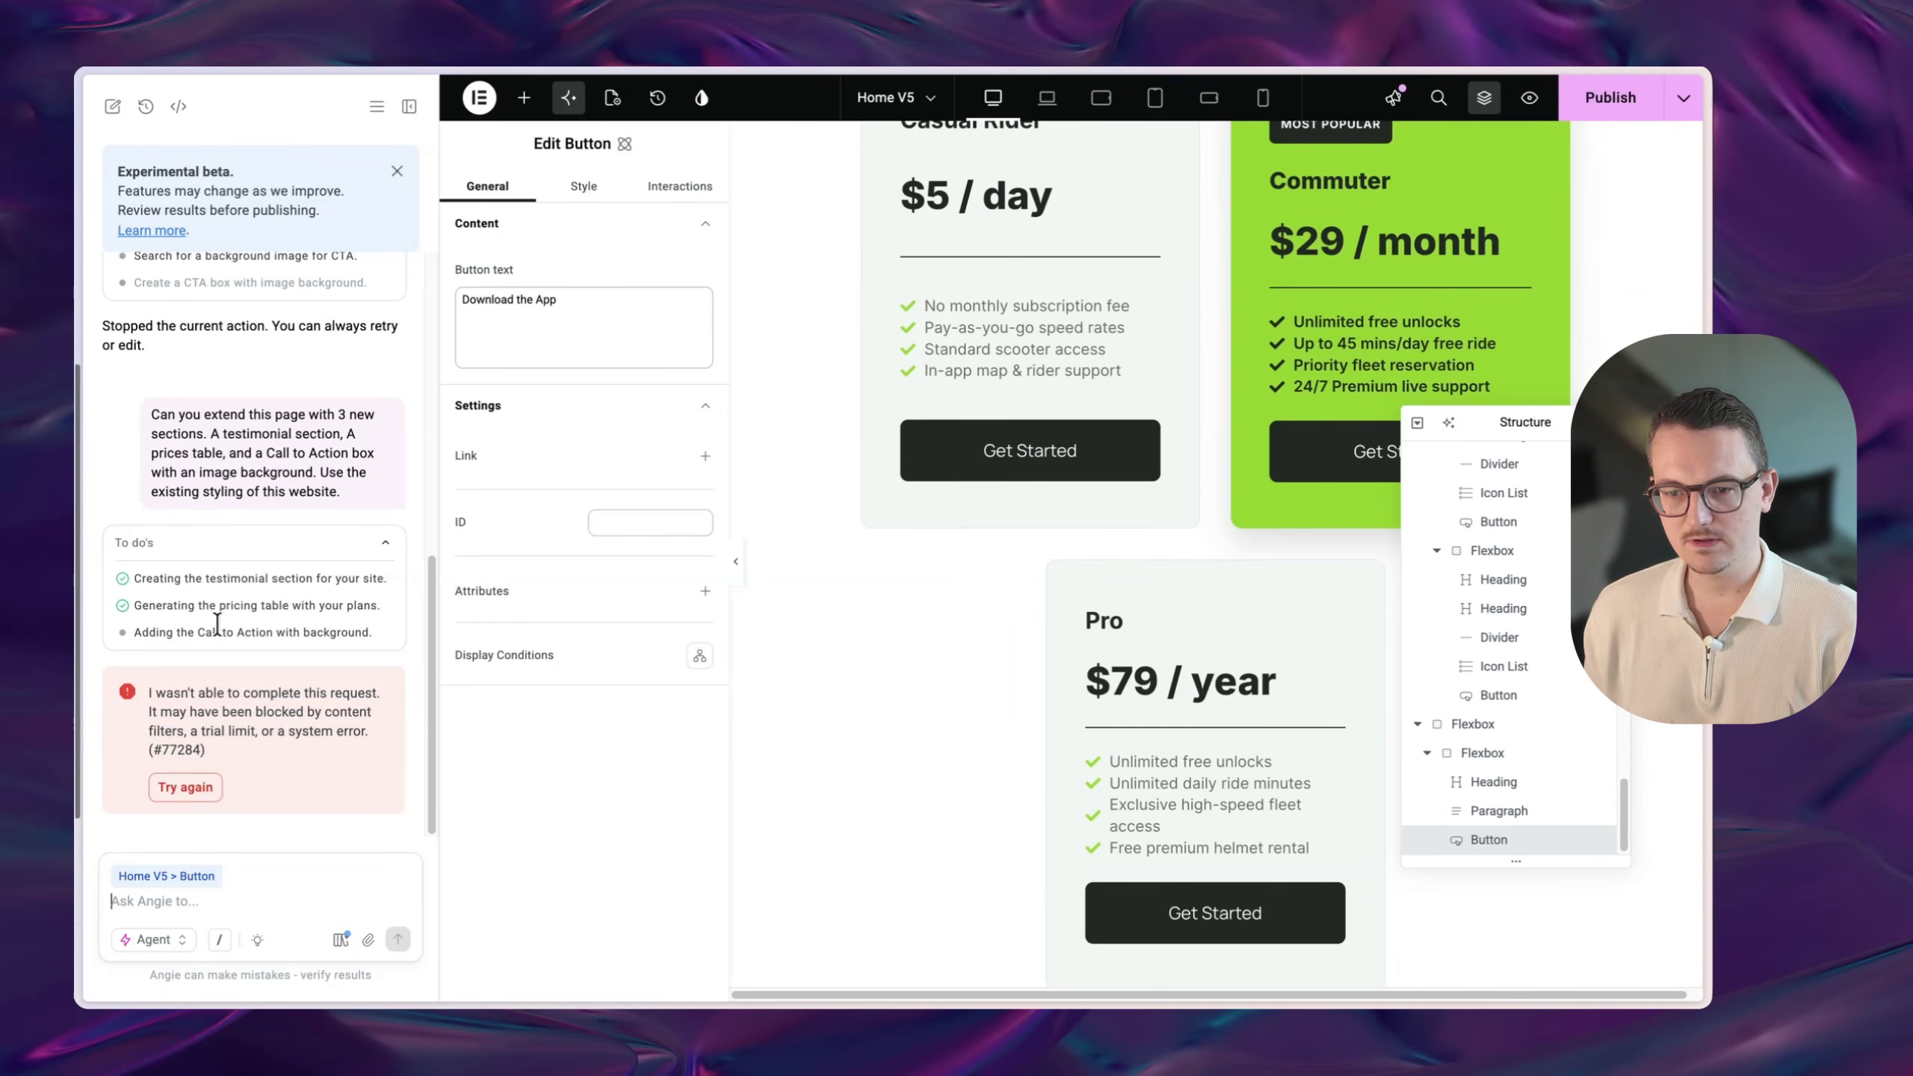
scroll(1235, 679, up, 5)
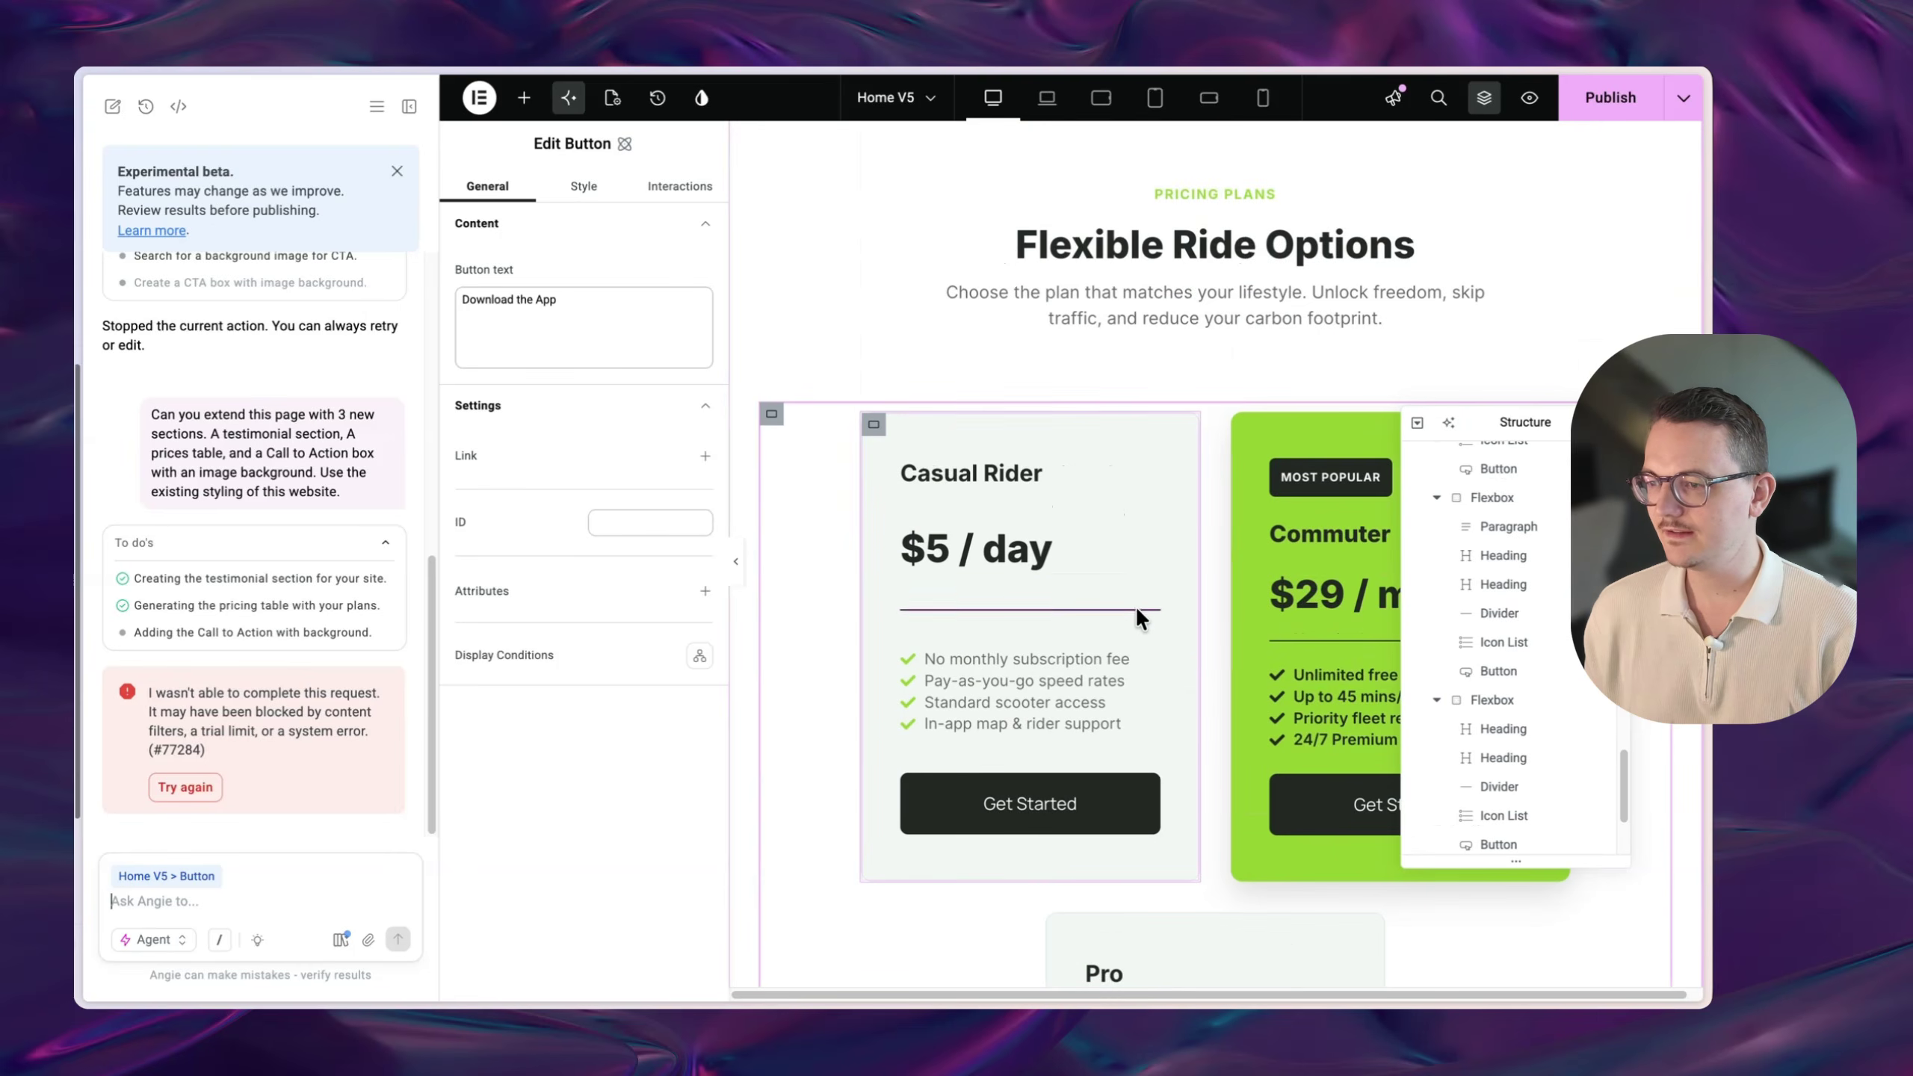
scroll(1202, 679, up, 10)
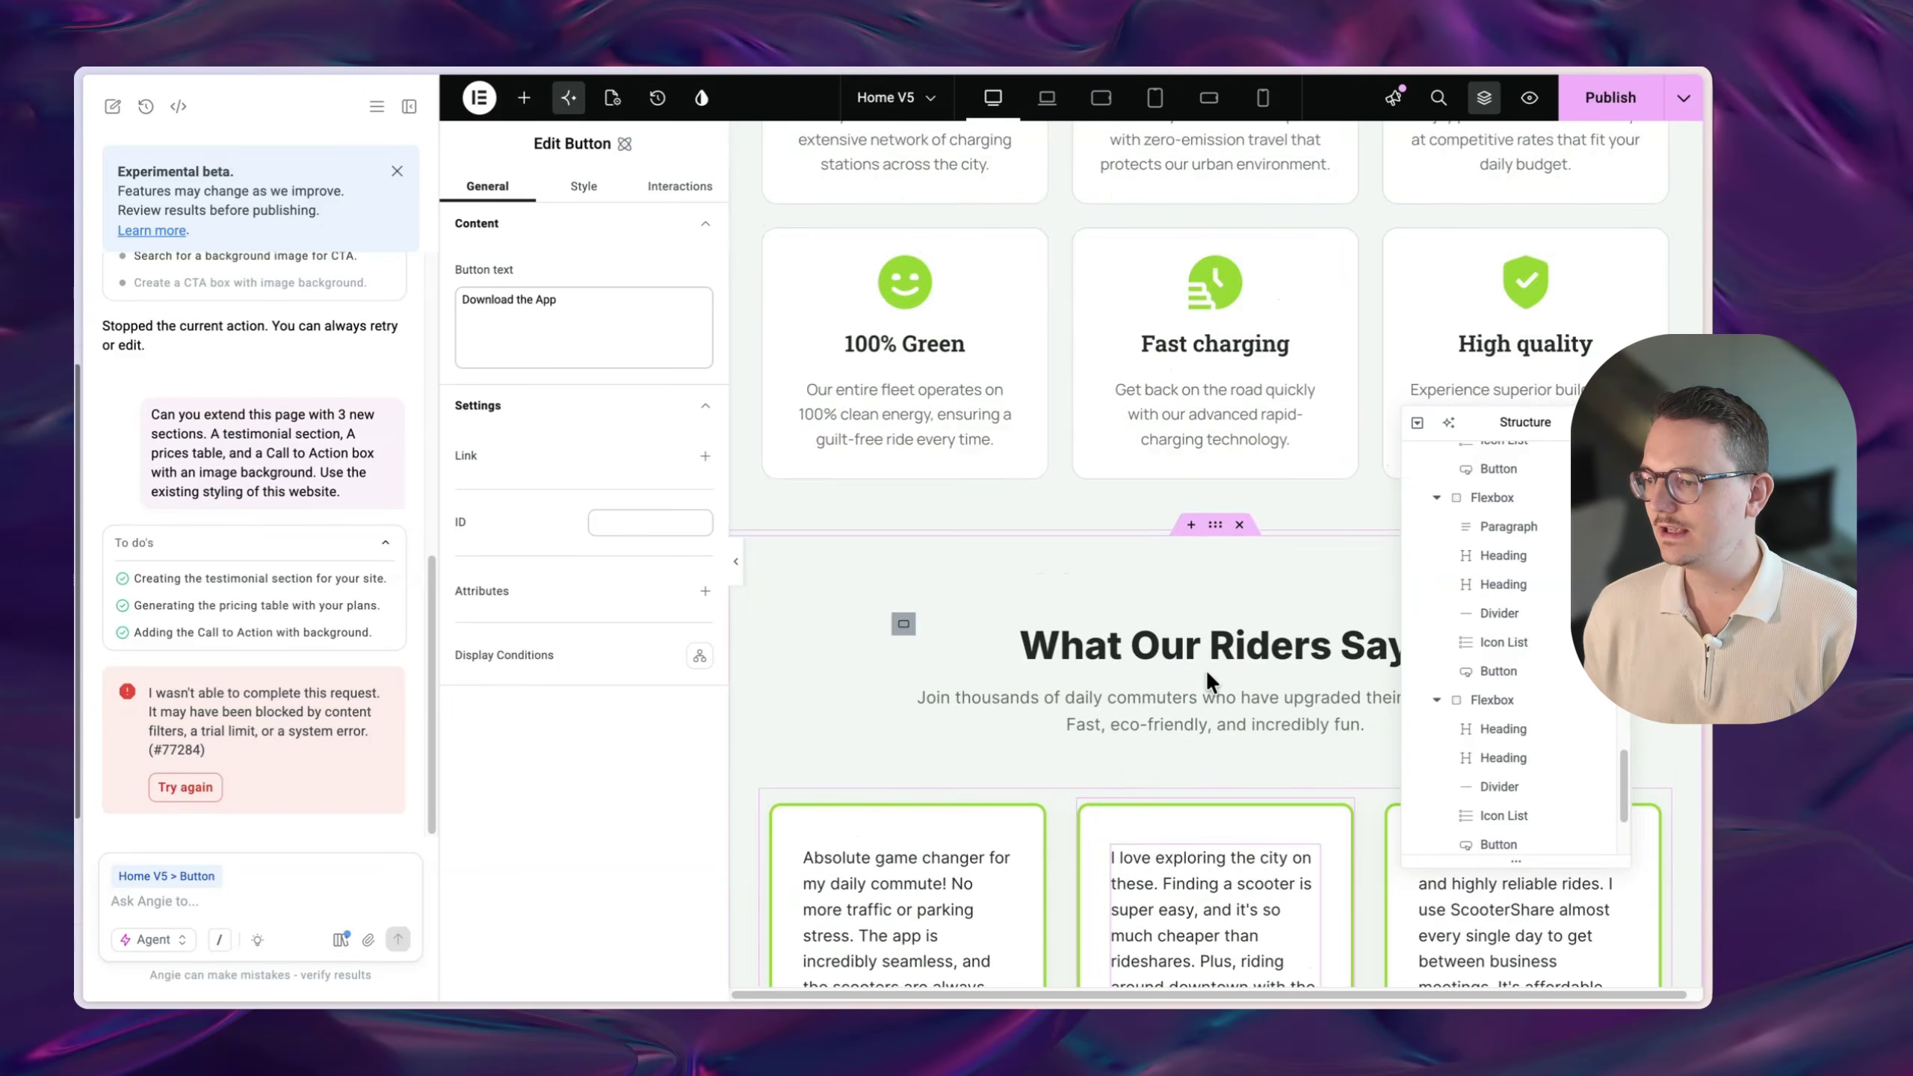
scroll(1205, 670, down, 5)
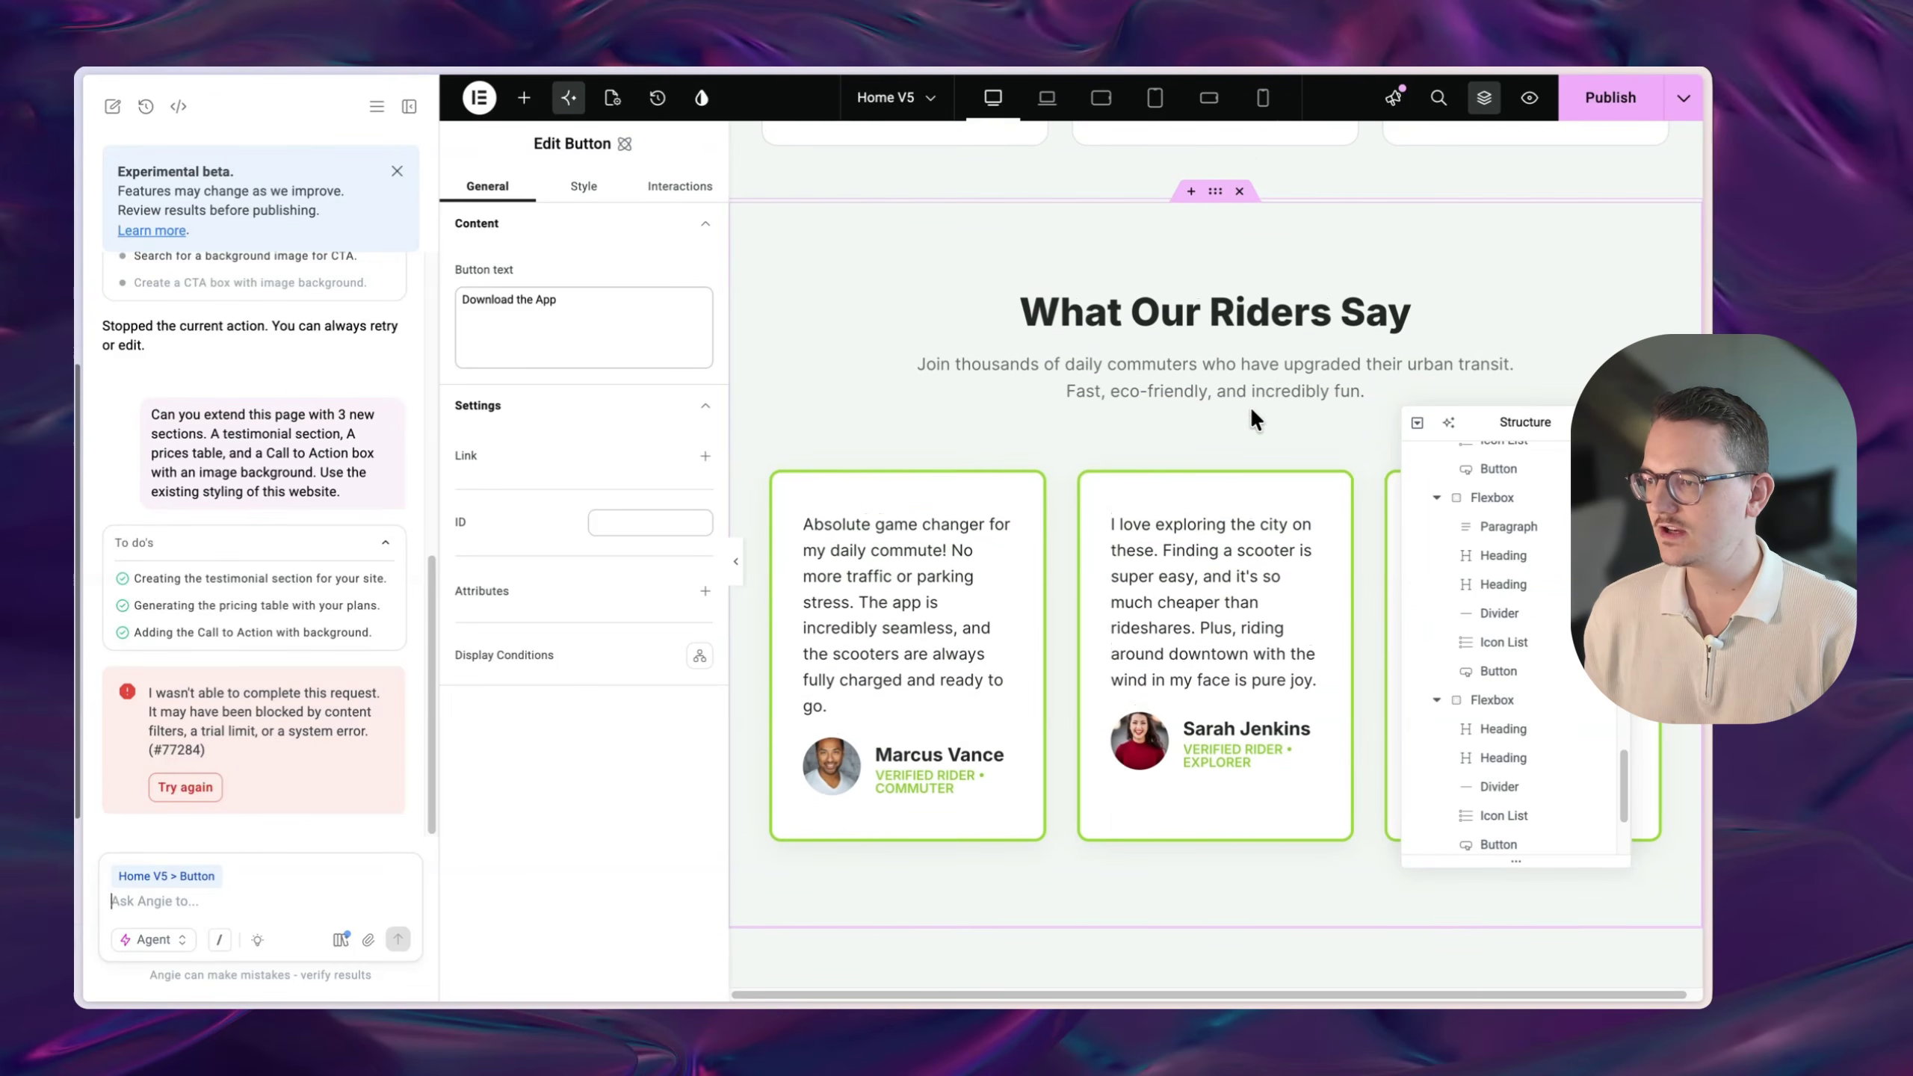
scroll(1249, 407, up, 1)
scroll(1258, 603, up, 10)
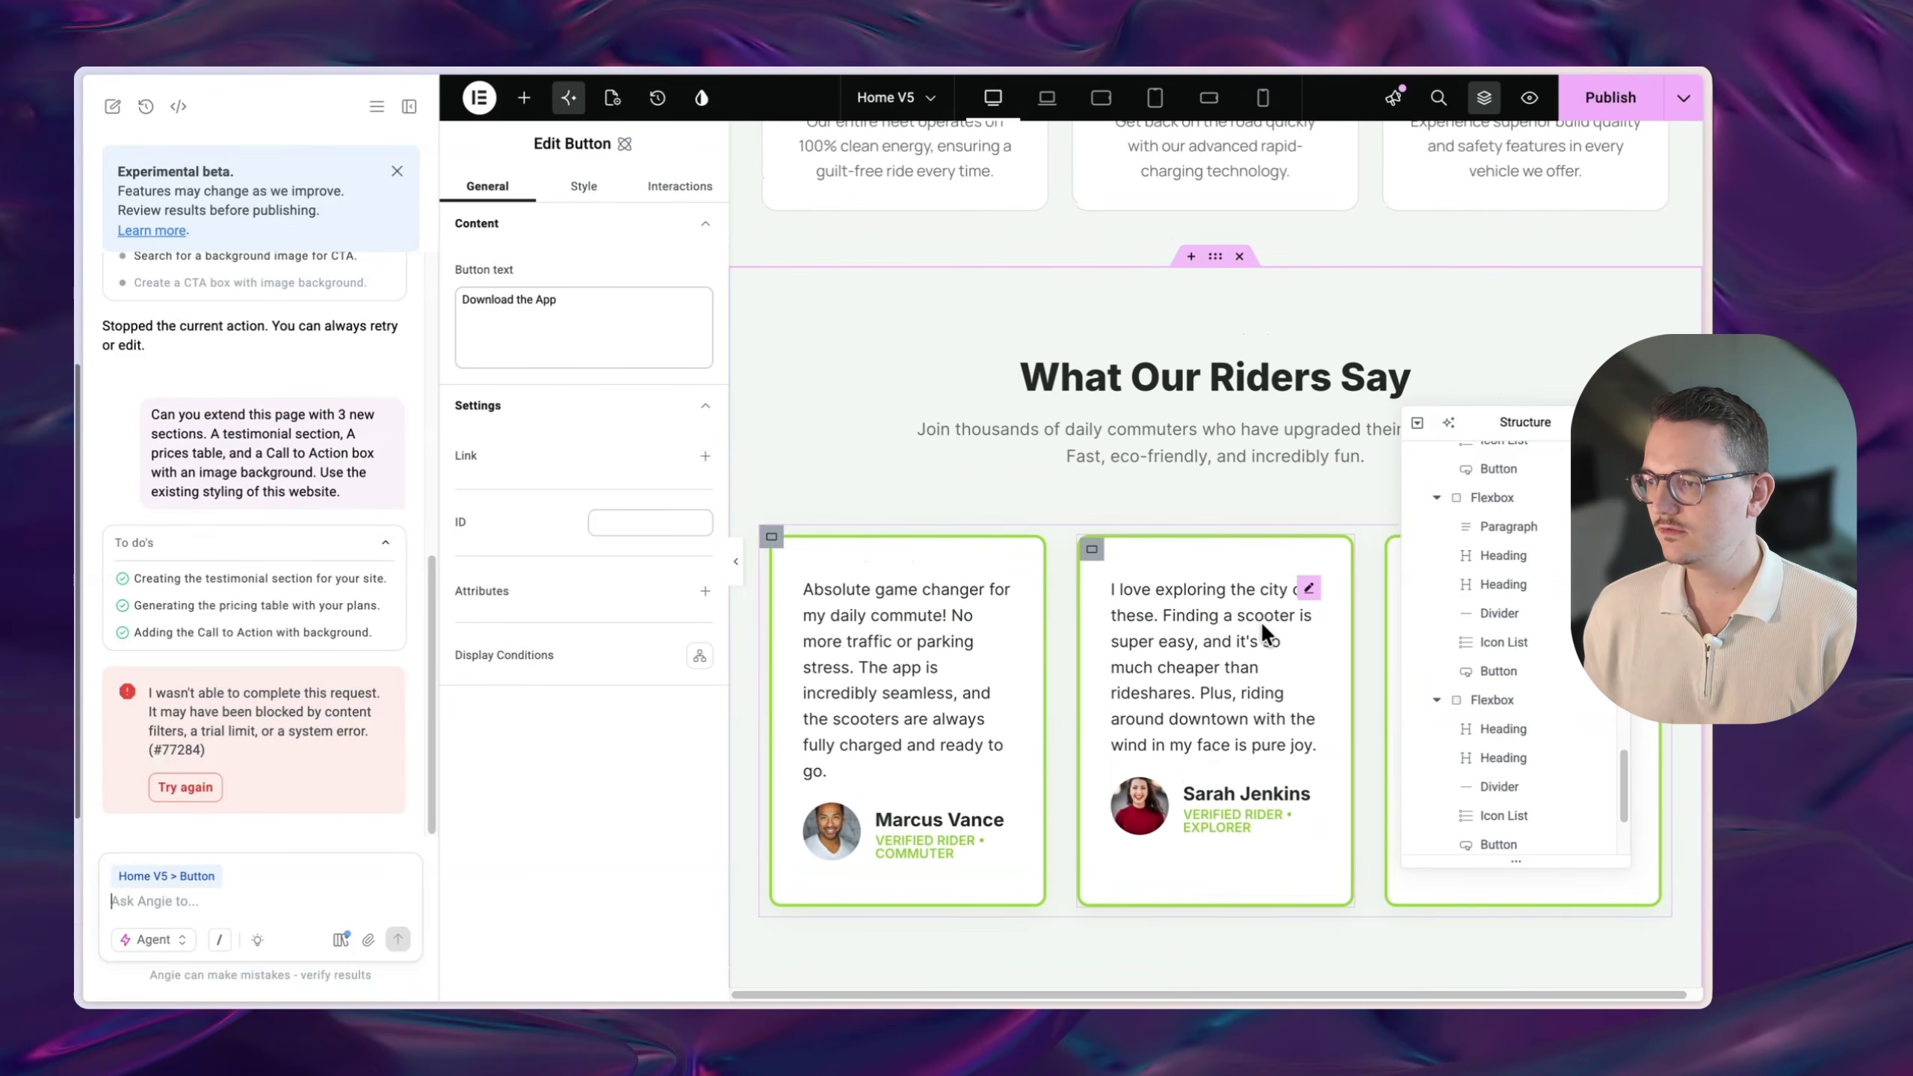
click(1242, 331)
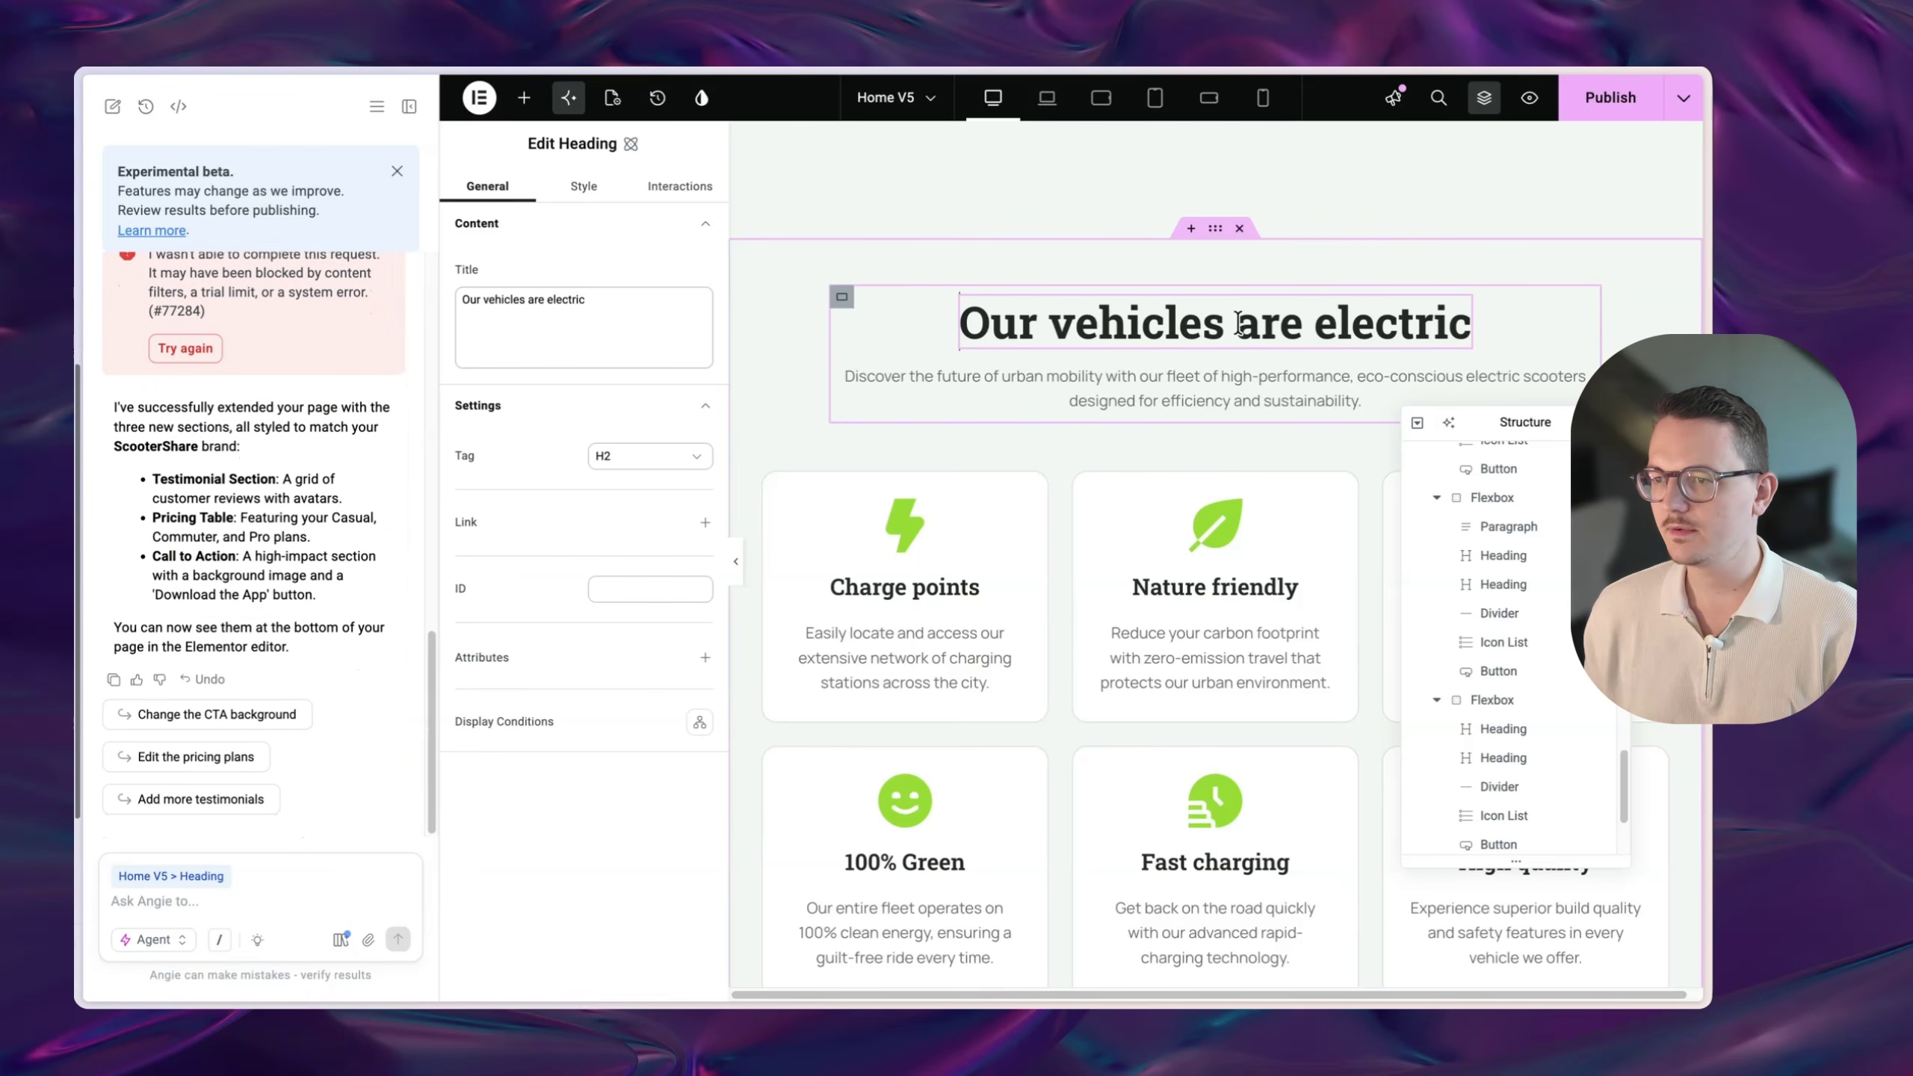
click(581, 187)
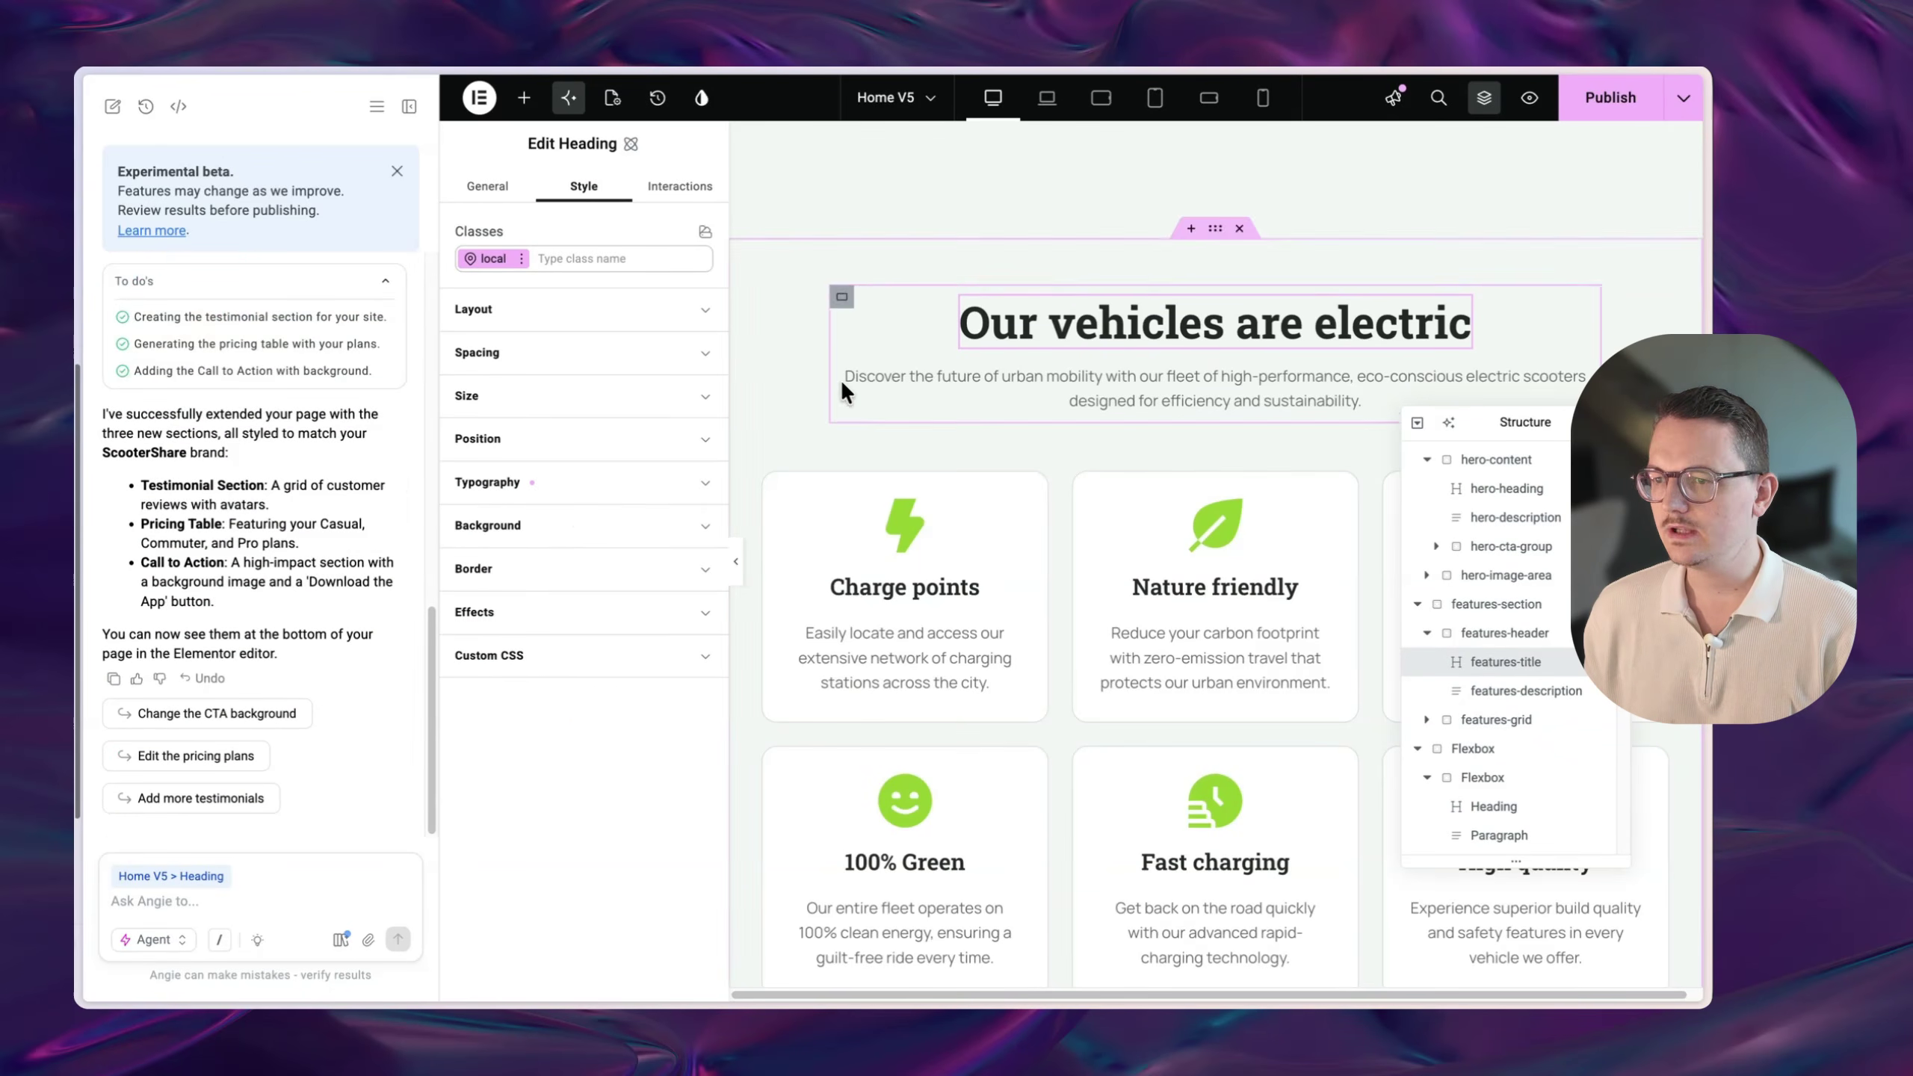
click(576, 482)
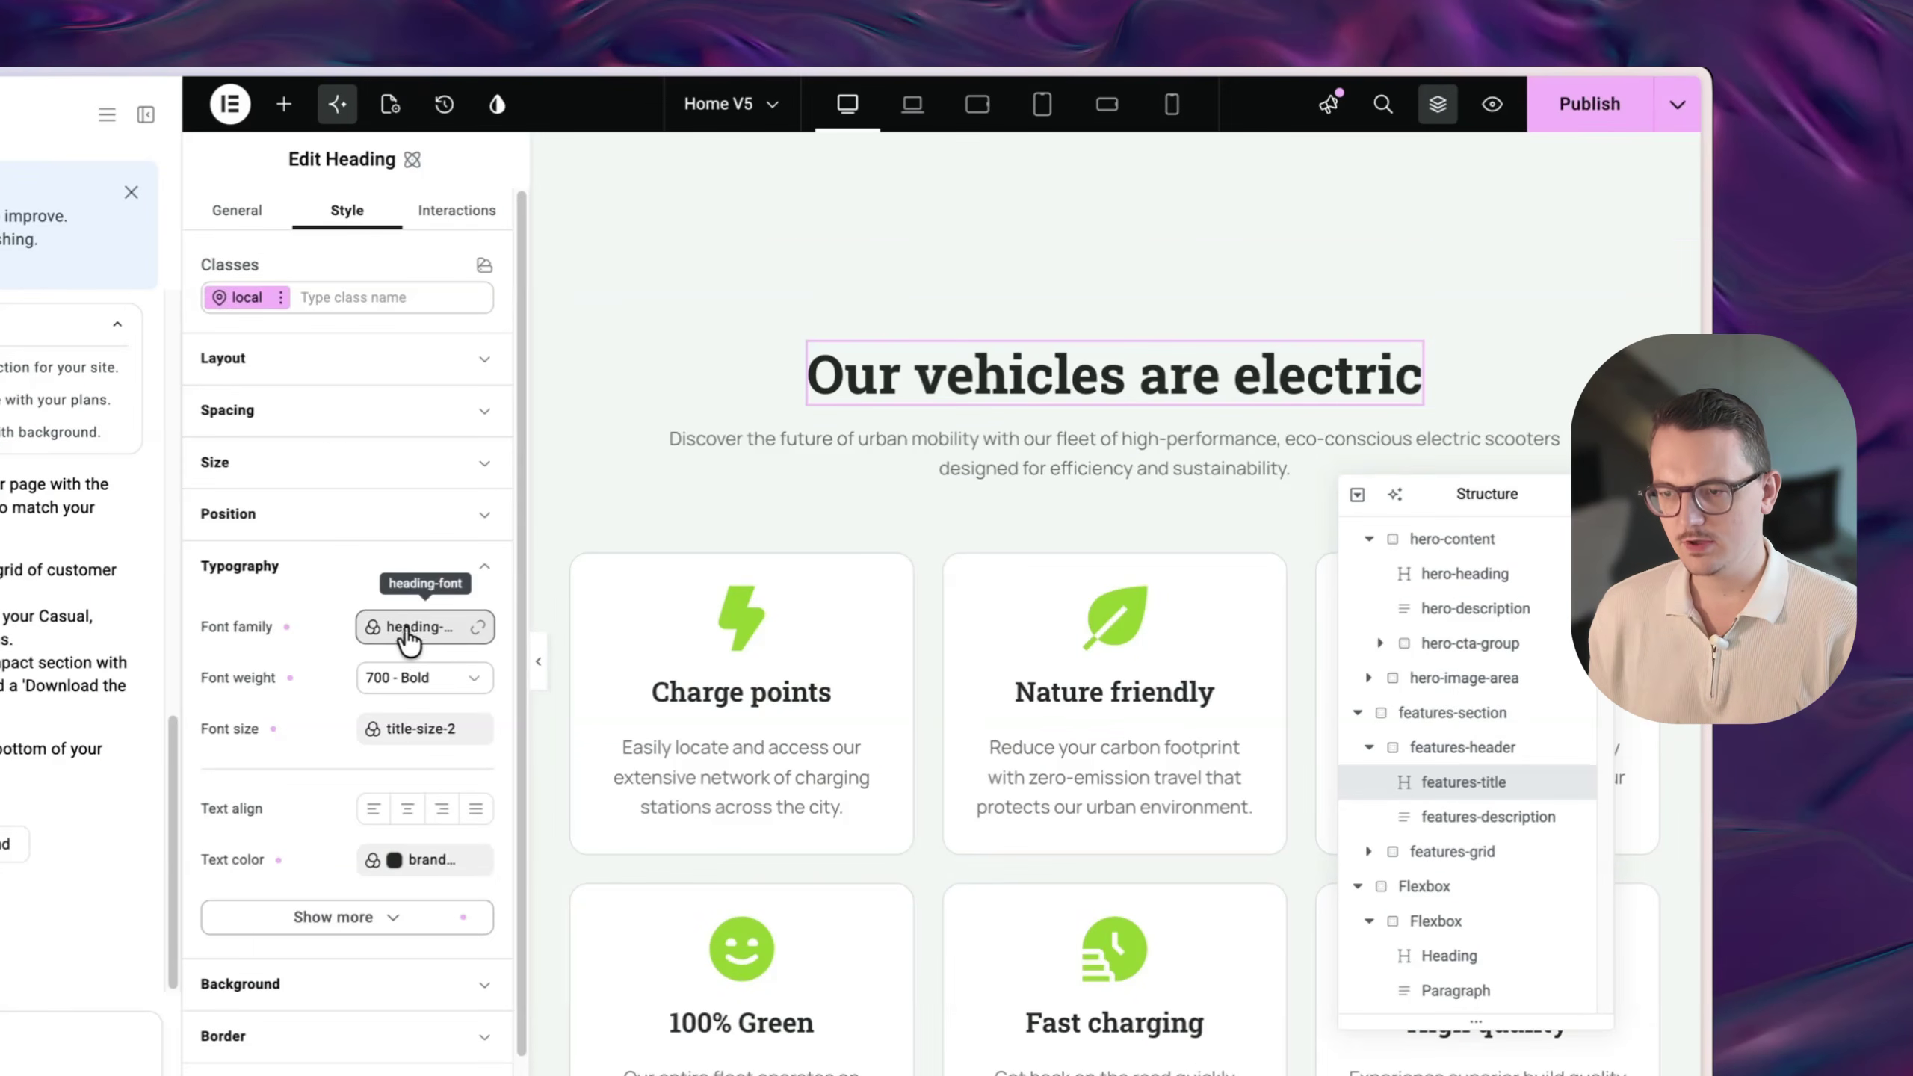
scroll(1159, 584, down, 6)
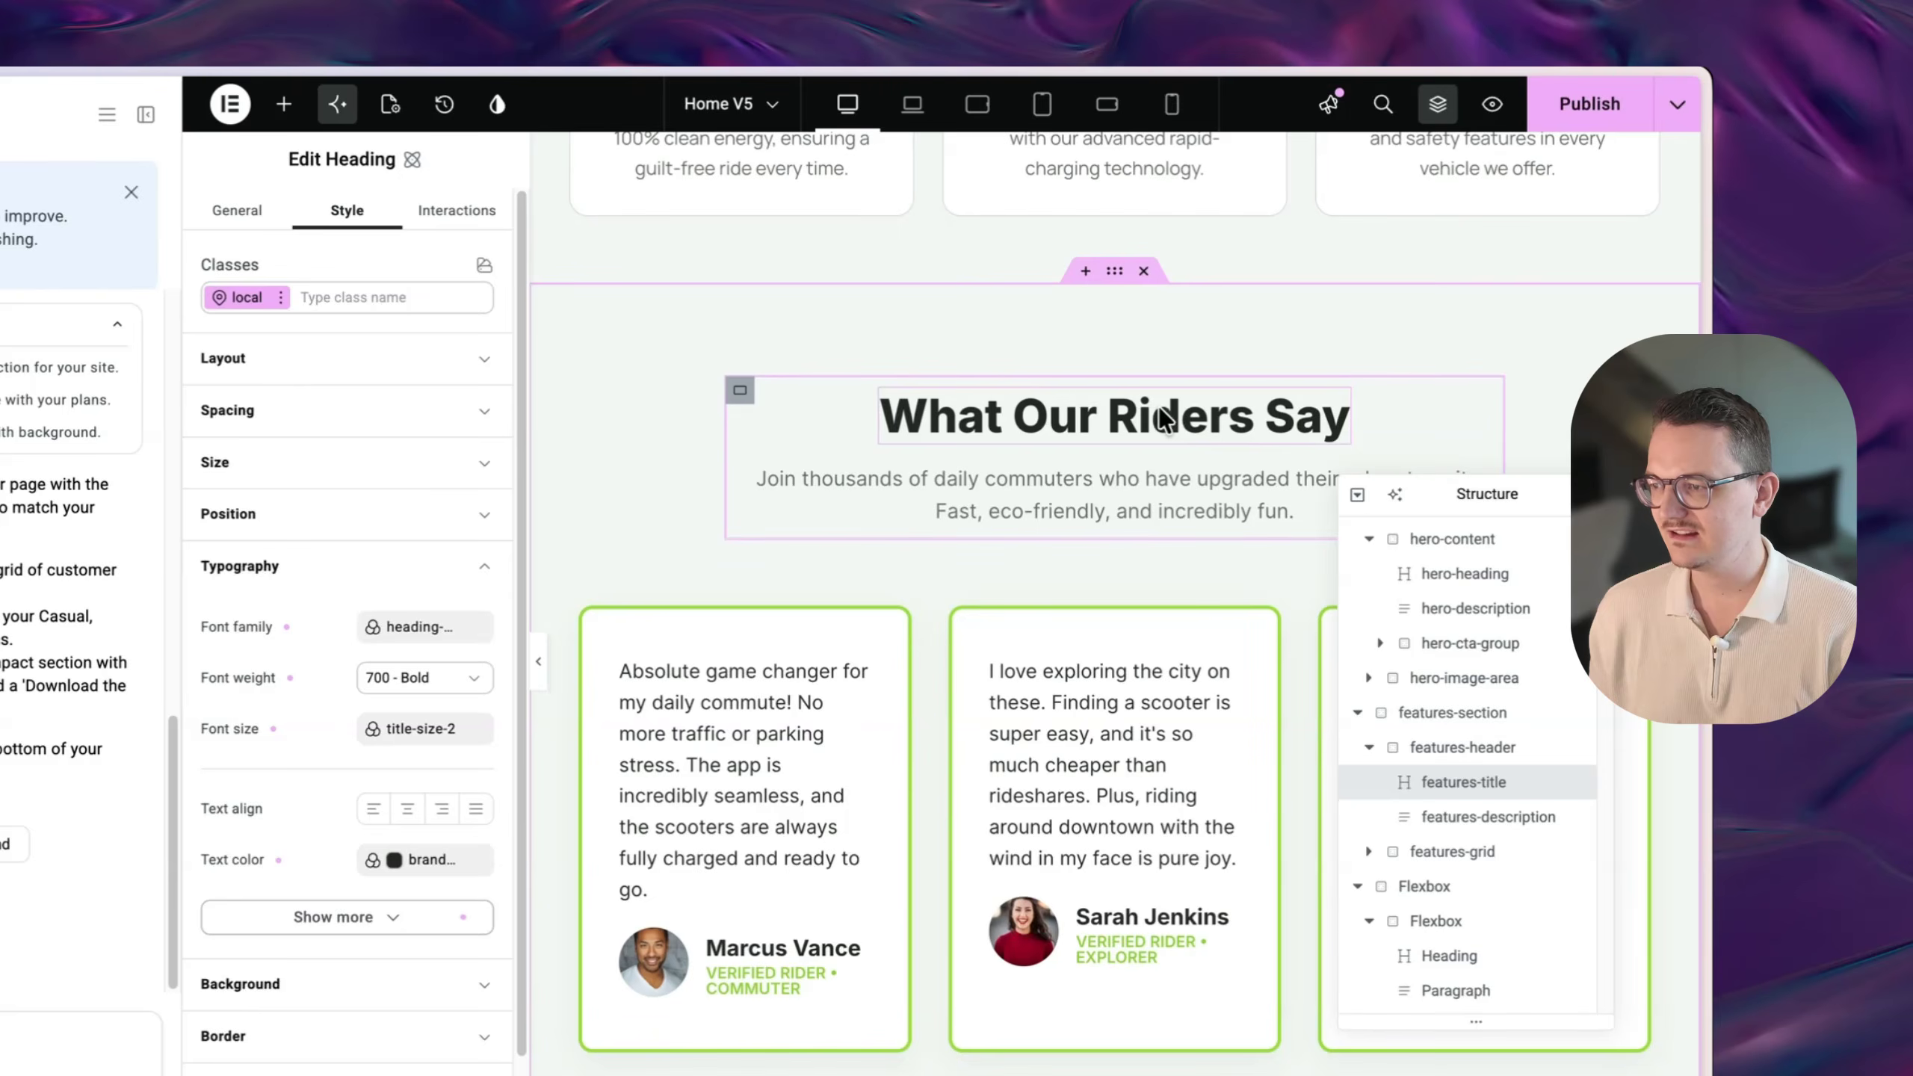
click(1148, 422)
click(1156, 479)
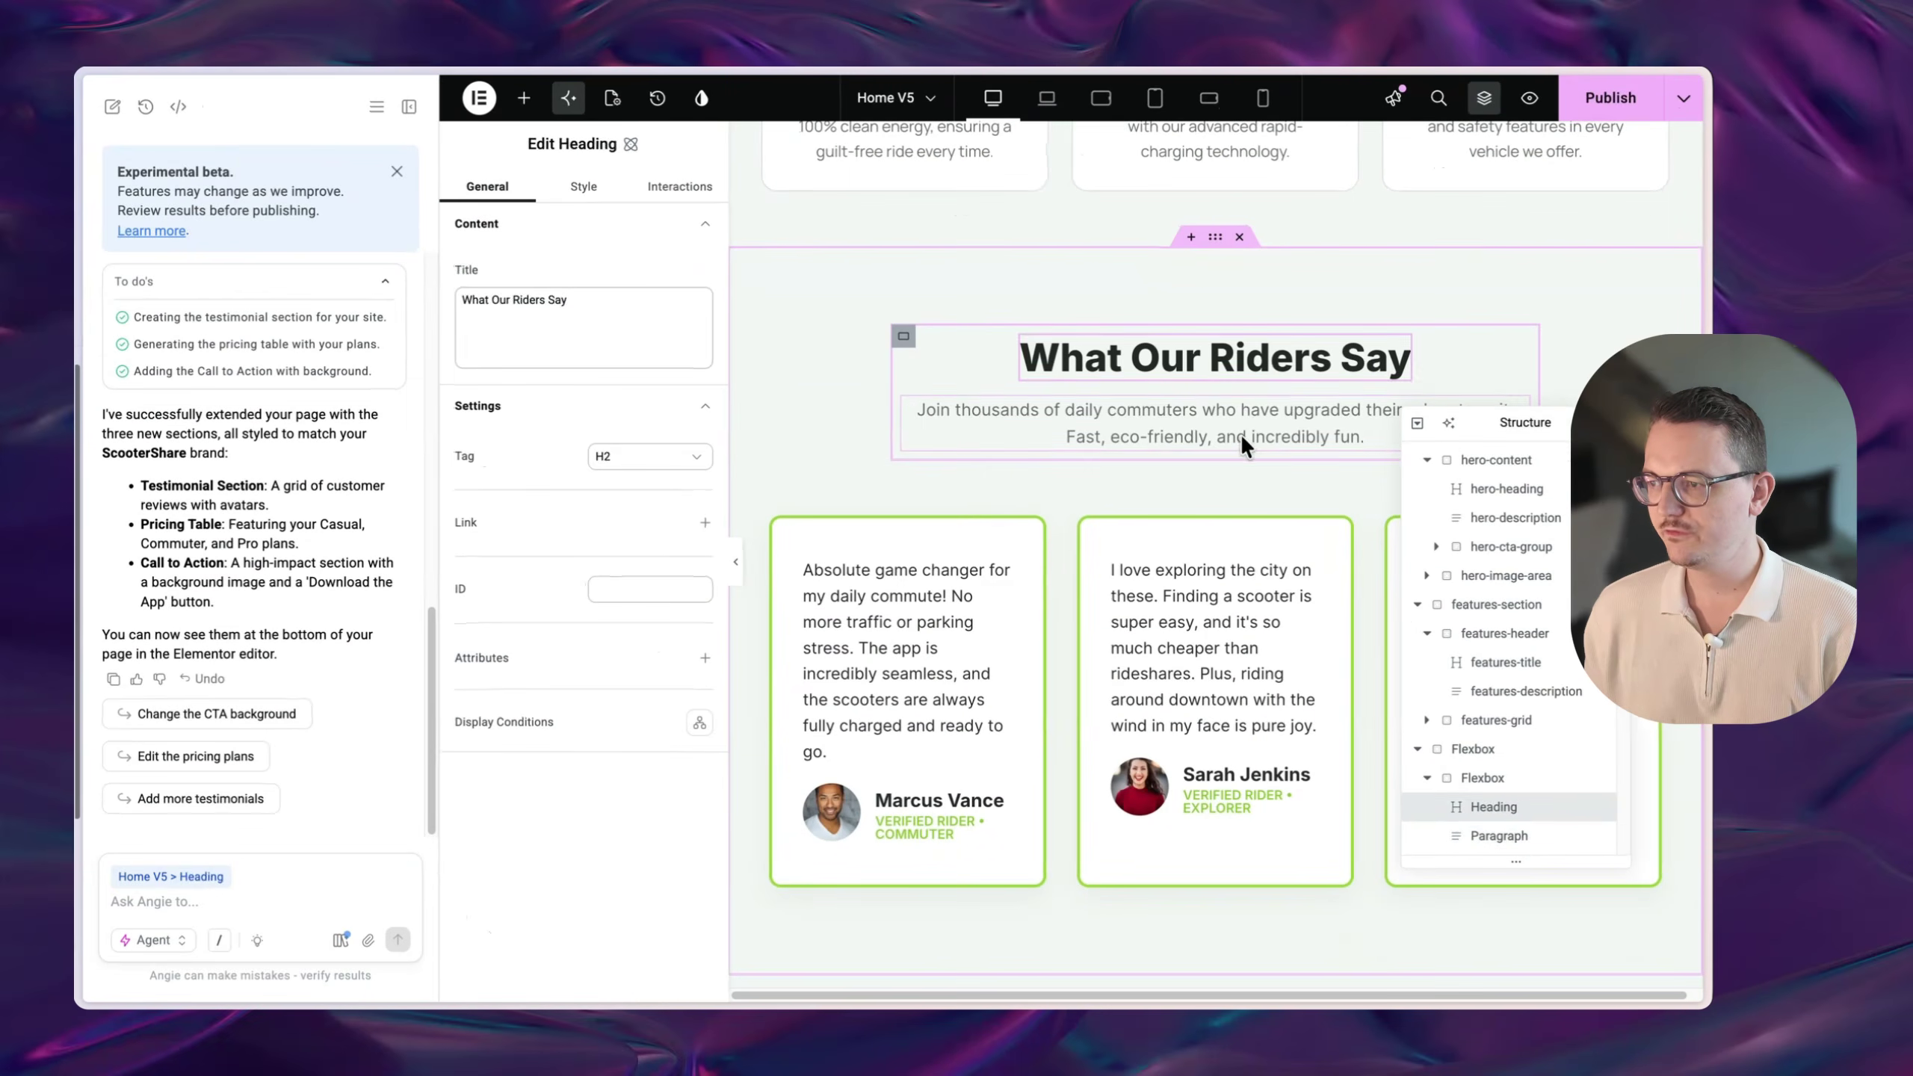
click(1203, 249)
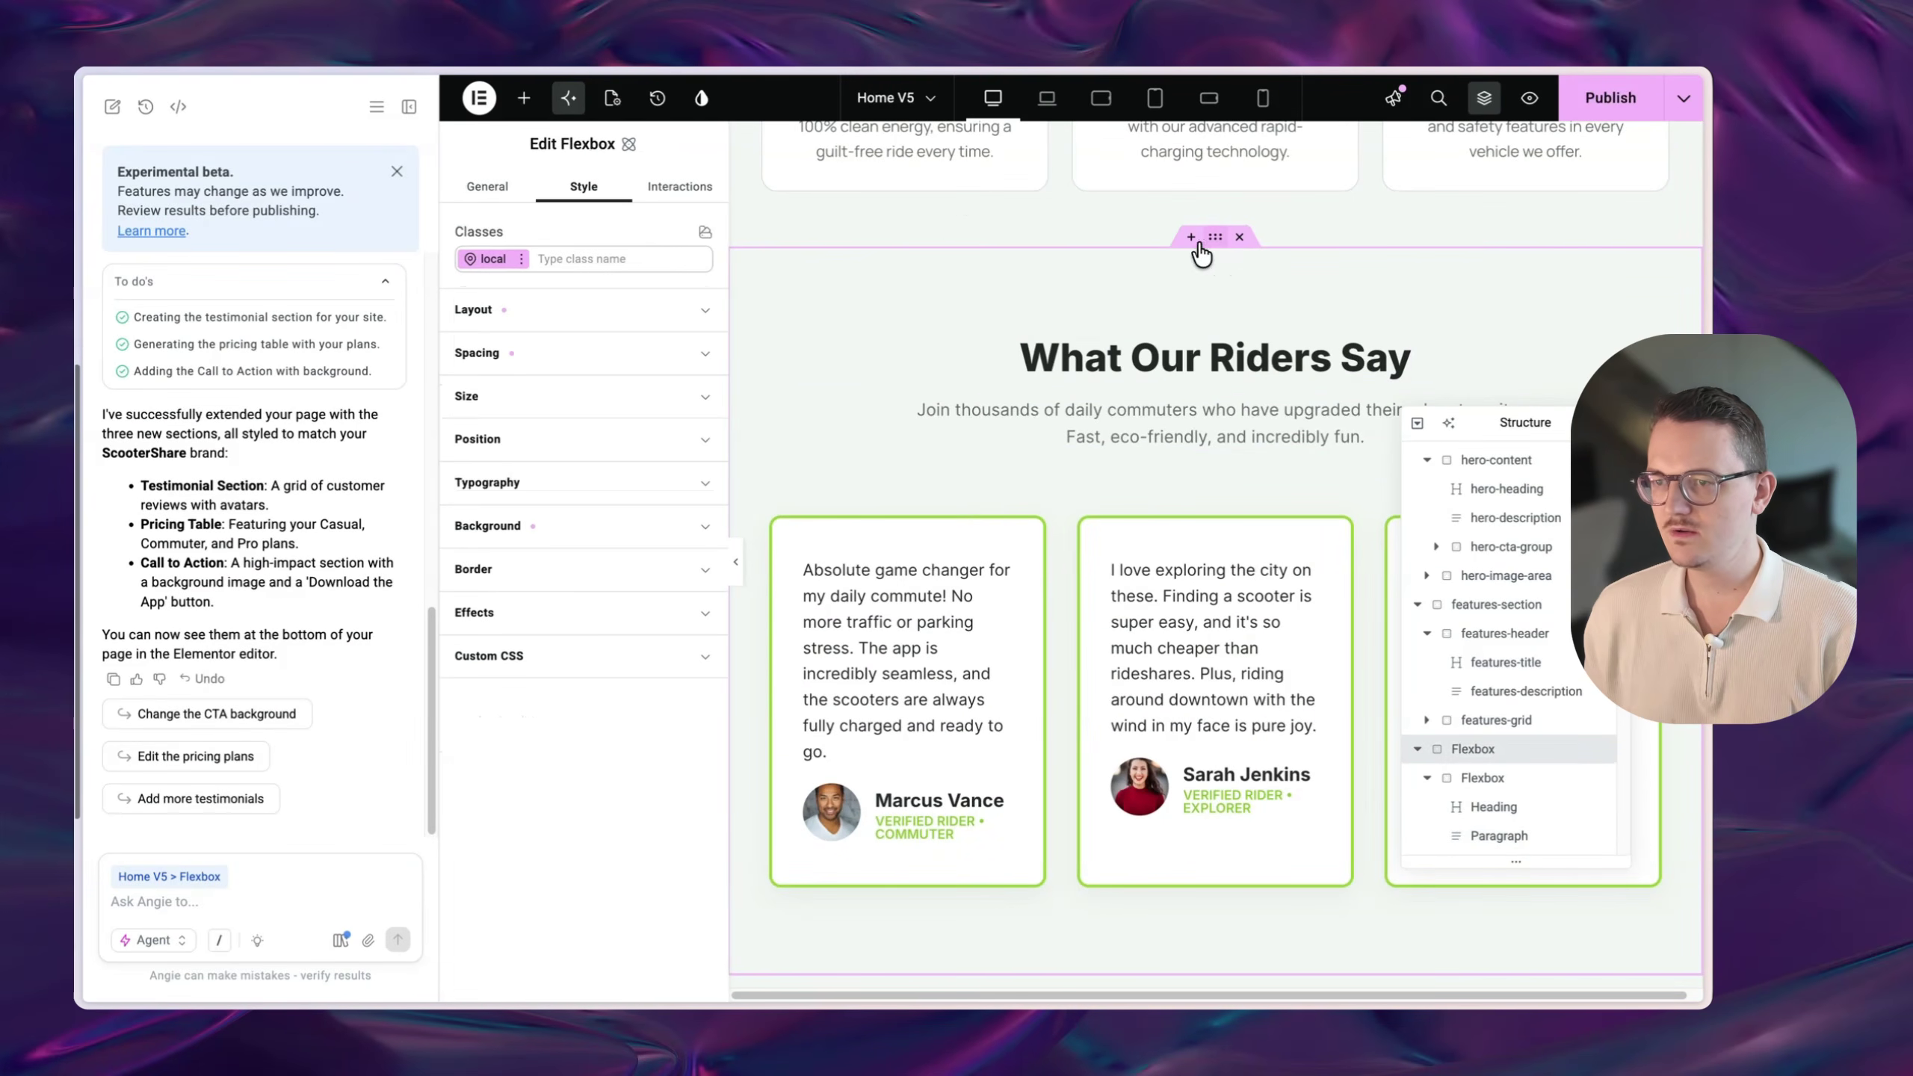
click(554, 525)
scroll(1106, 536, down, 5)
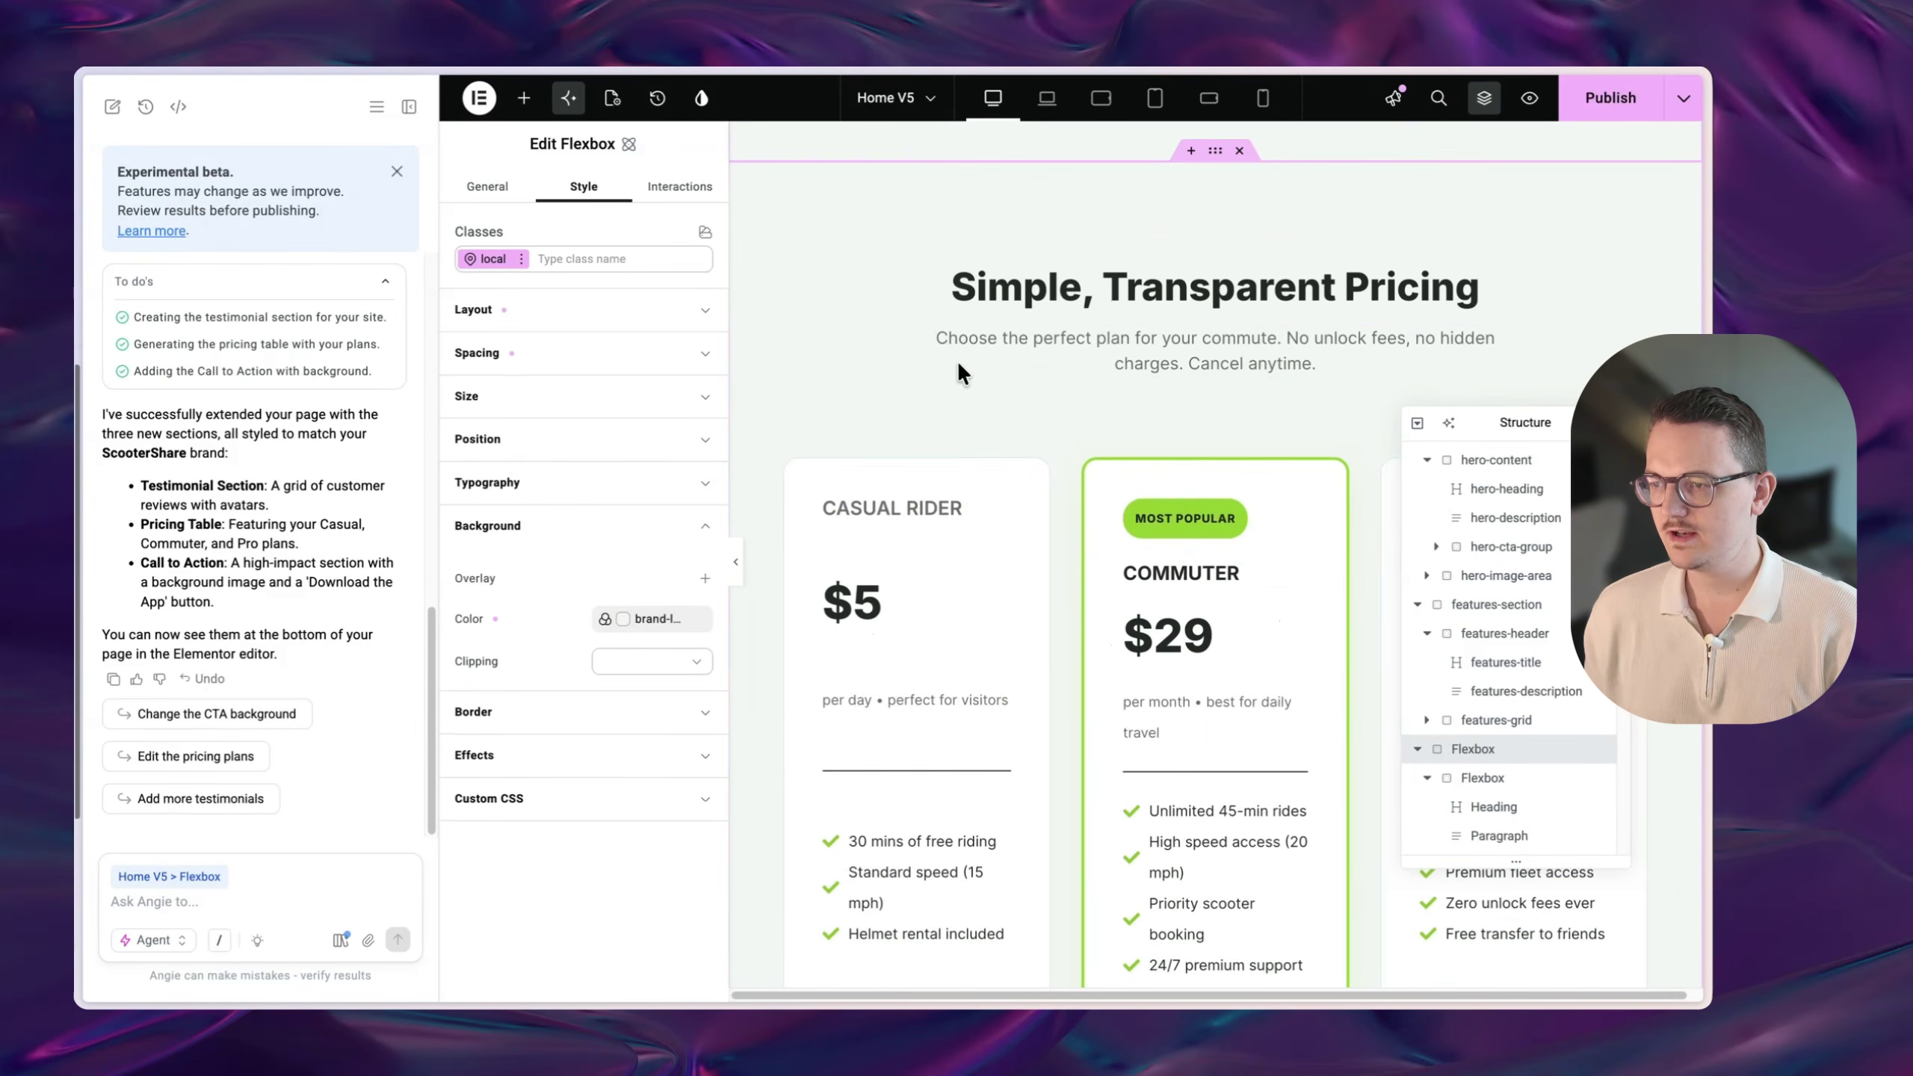
scroll(957, 360, up, 4)
click(921, 613)
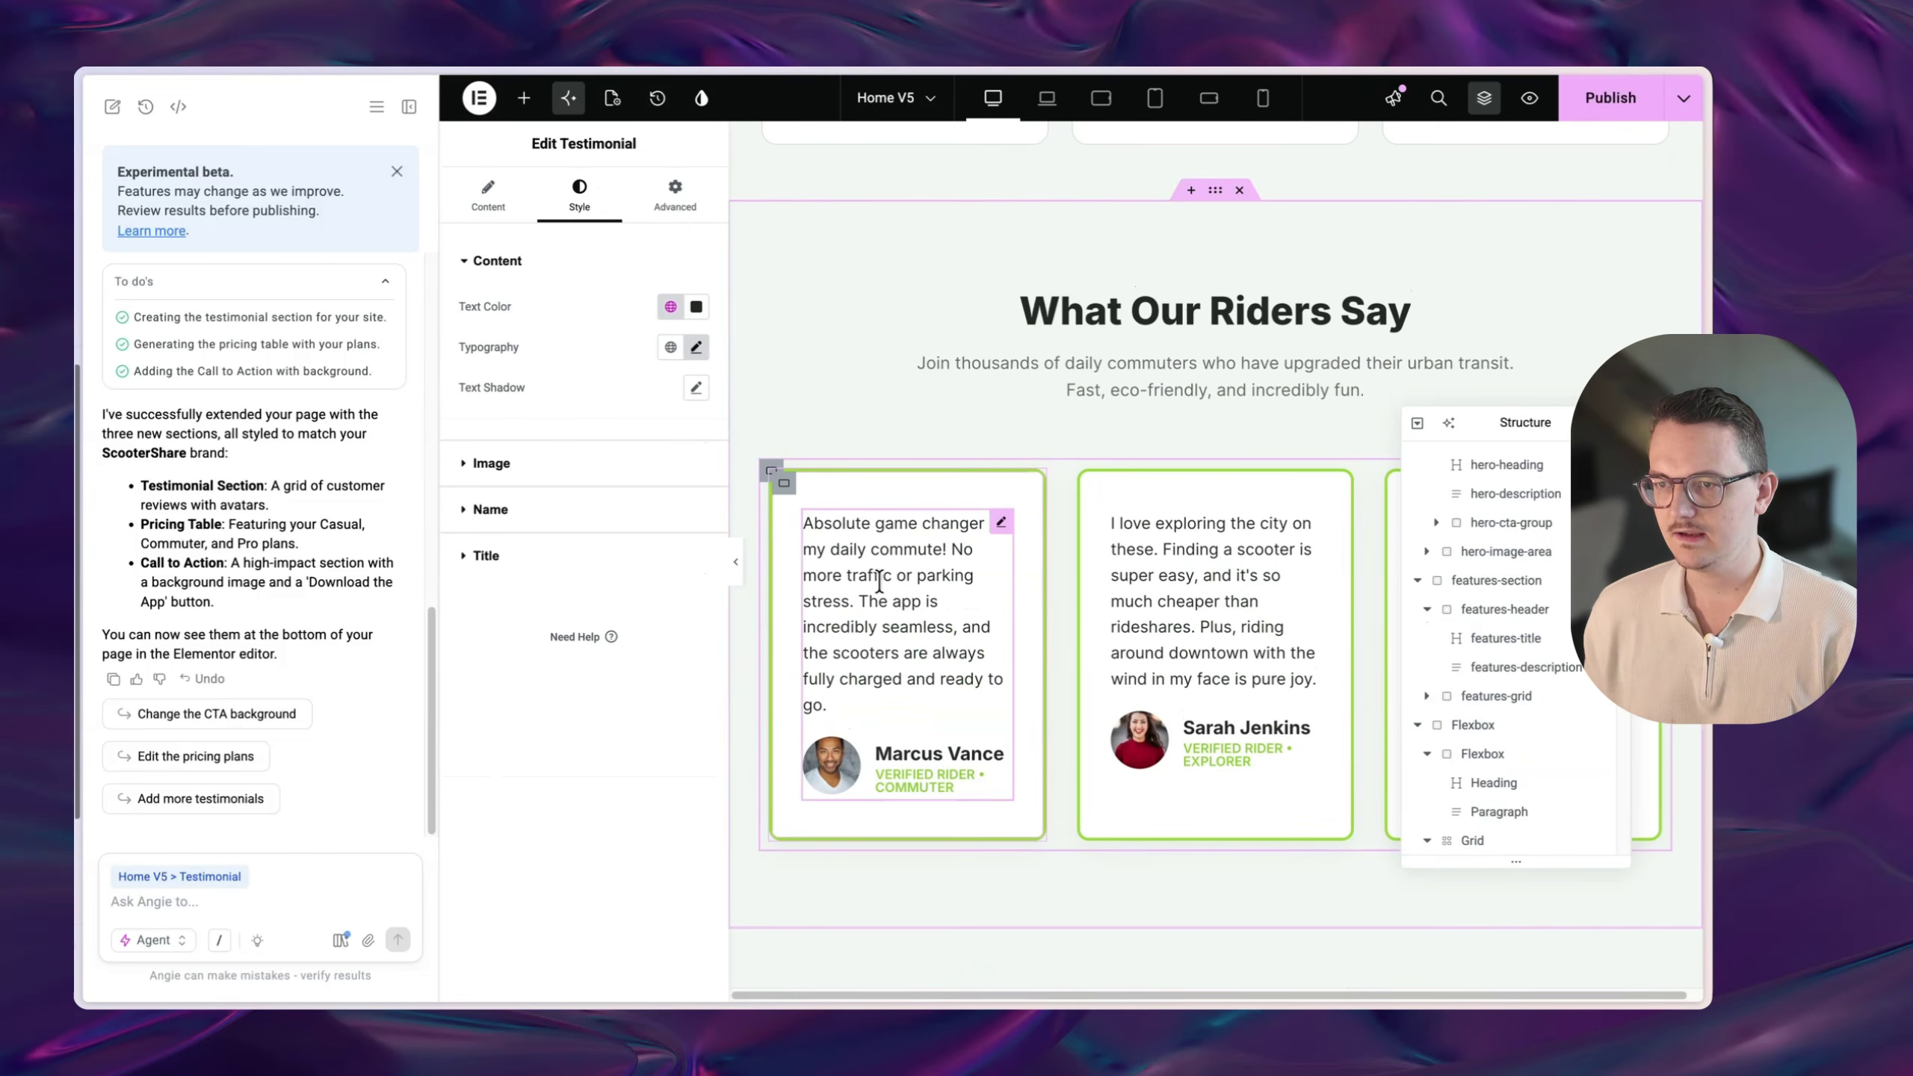
scroll(1163, 631, down, 4)
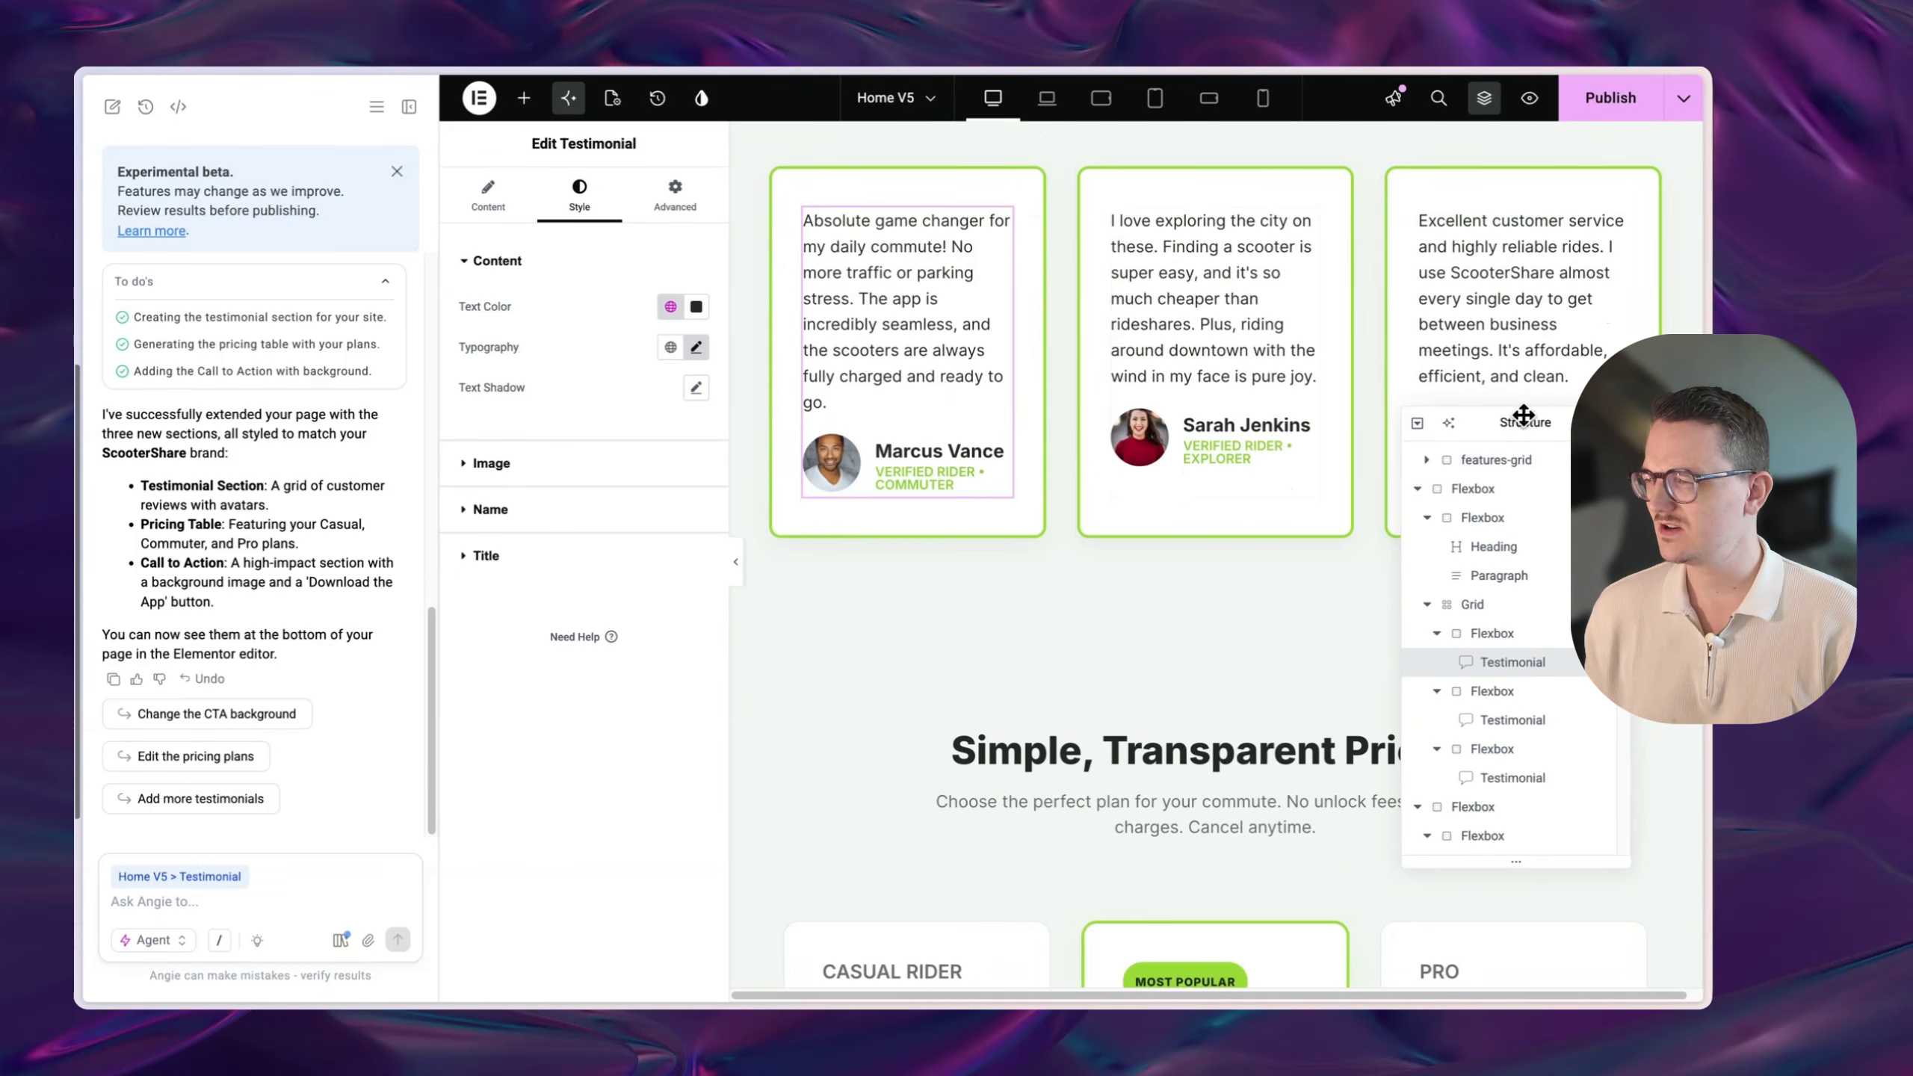
drag(1528, 421, 1558, 490)
scroll(1235, 526, up, 3)
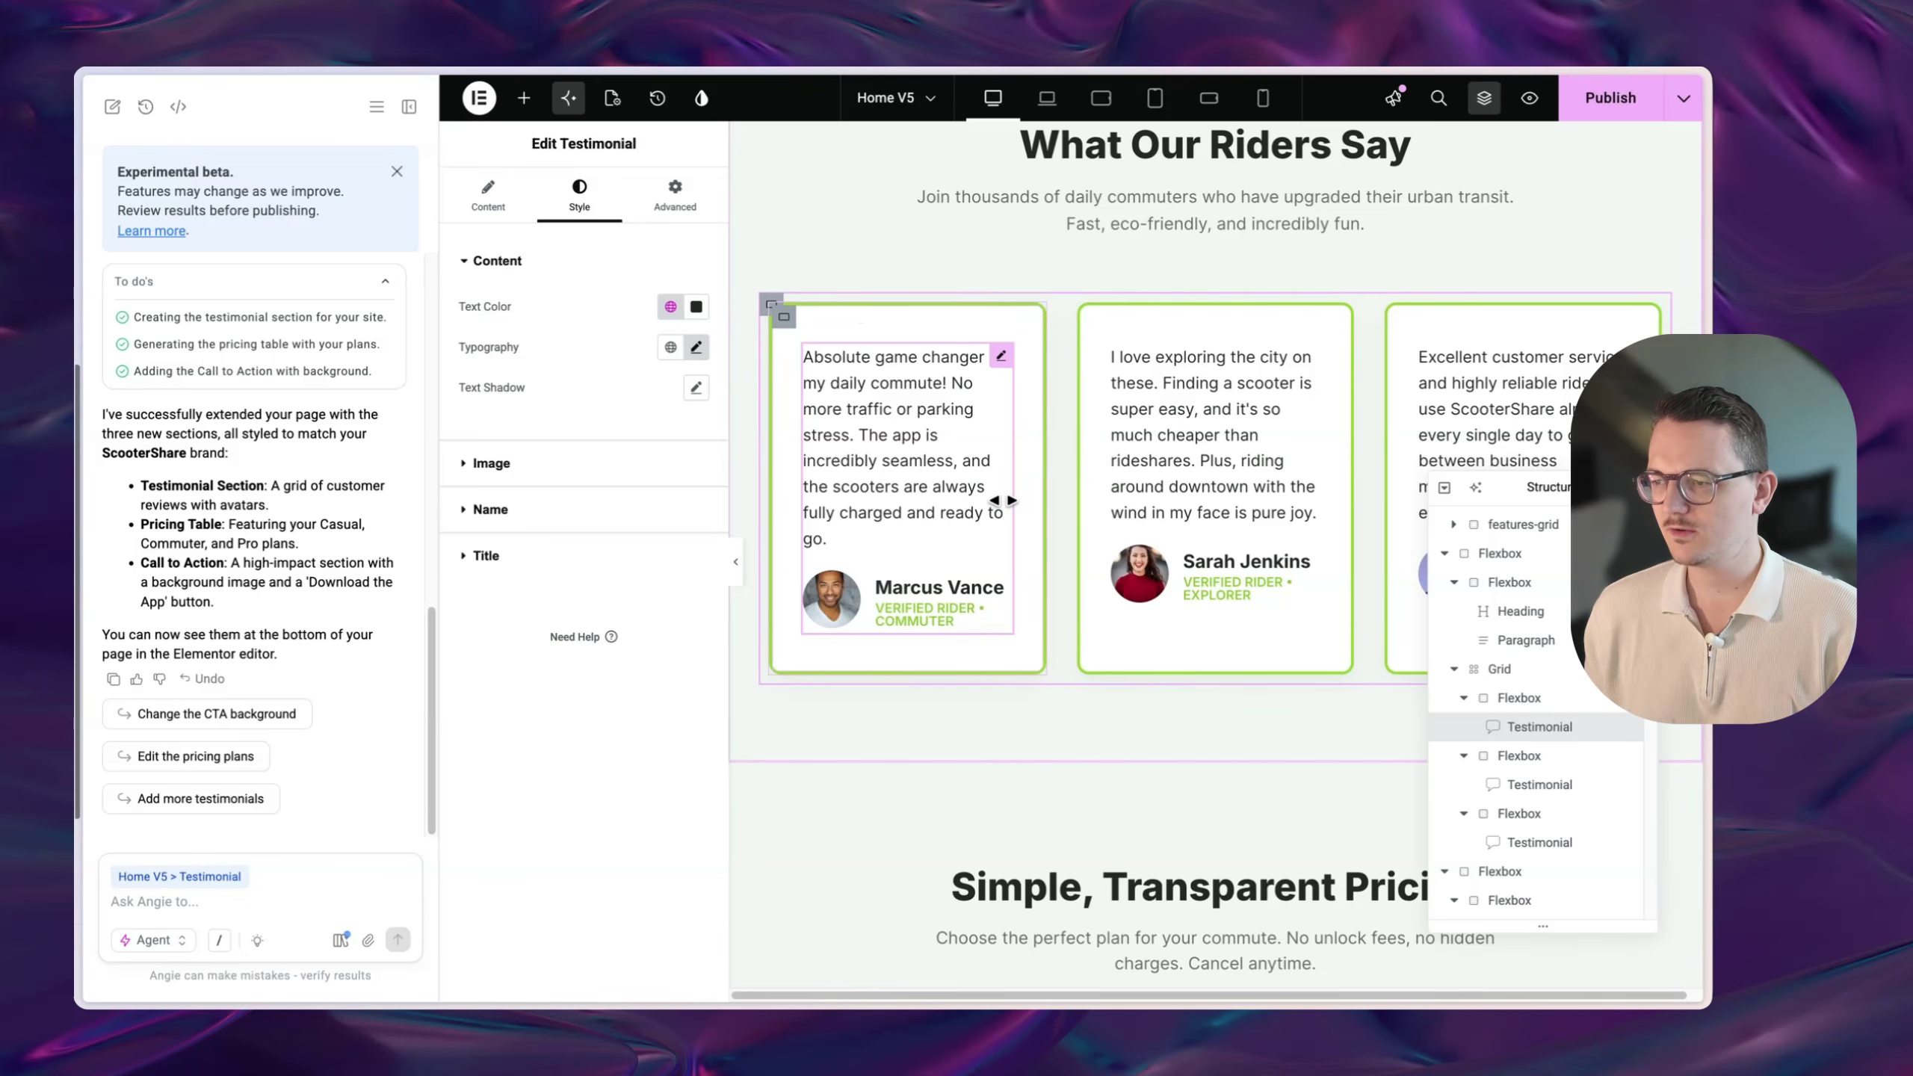
scroll(1144, 584, down, 12)
scroll(1211, 737, up, 2)
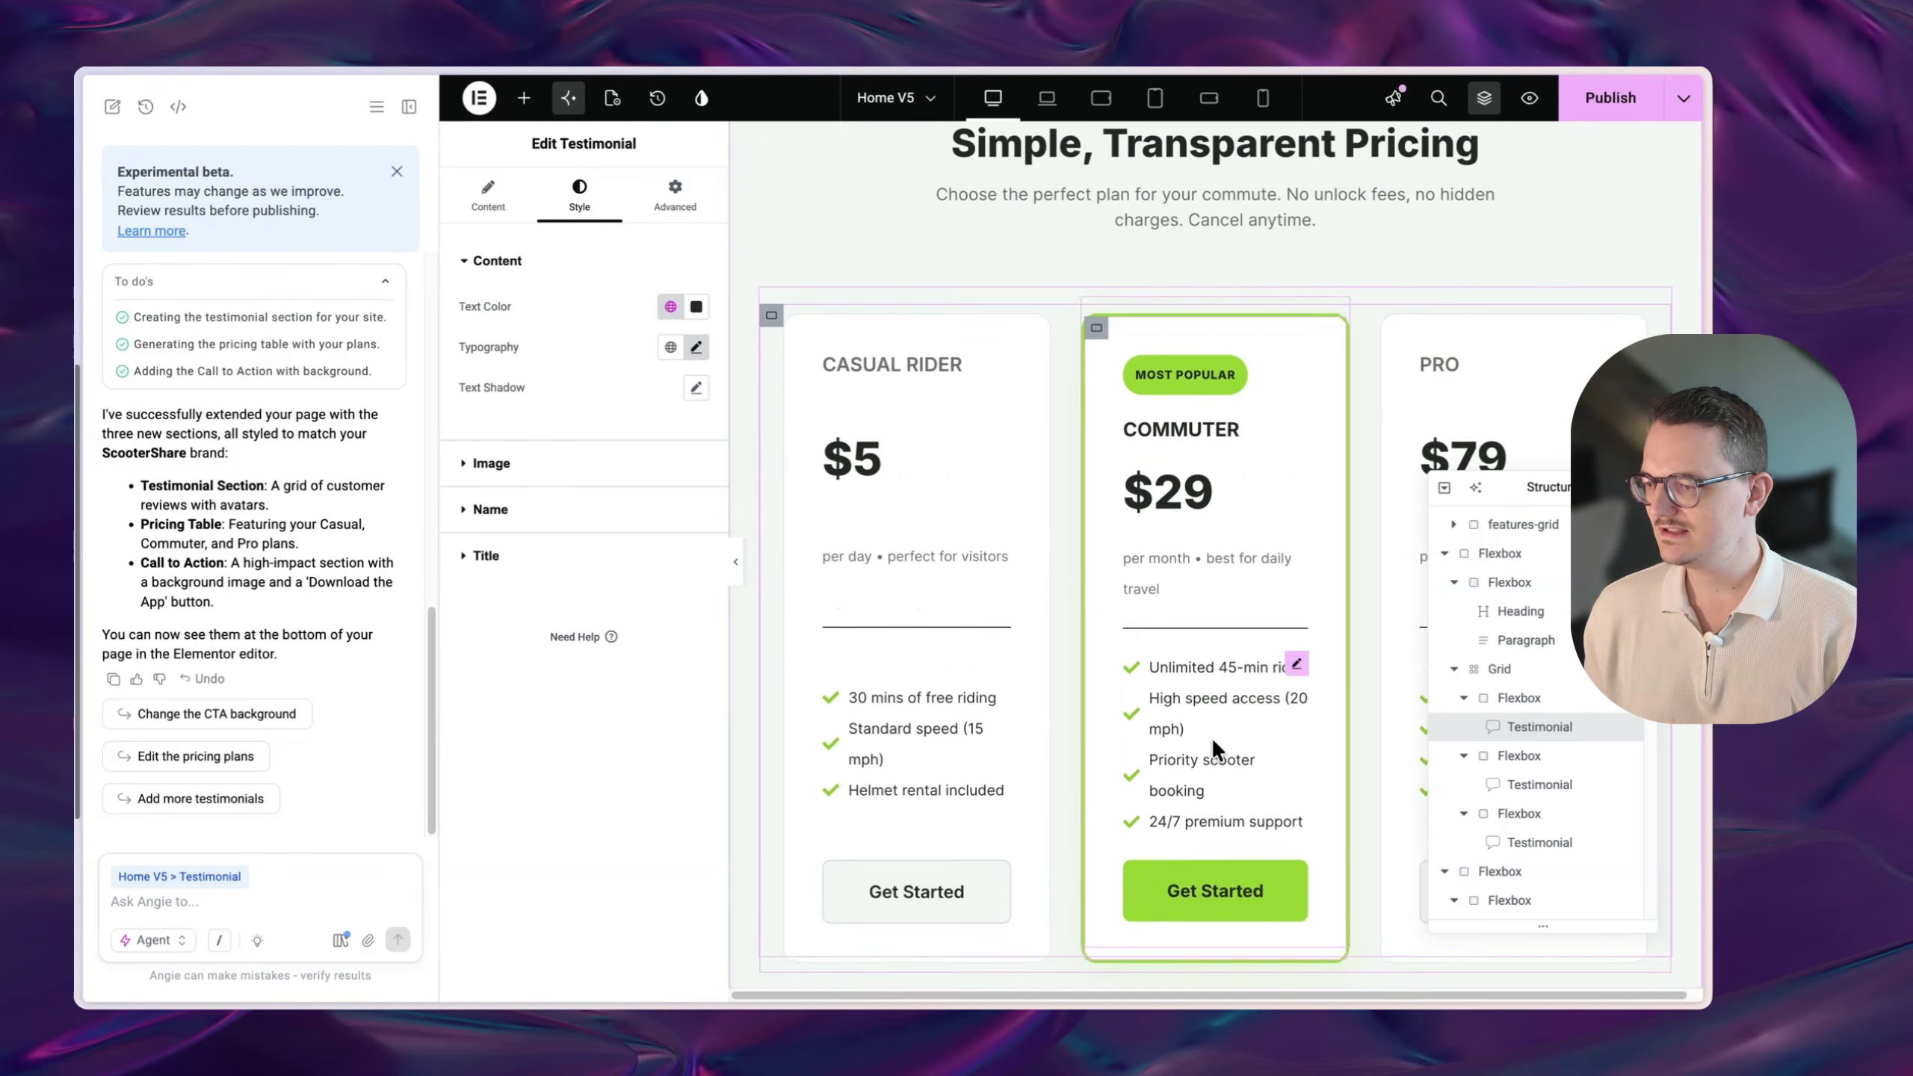
click(1218, 709)
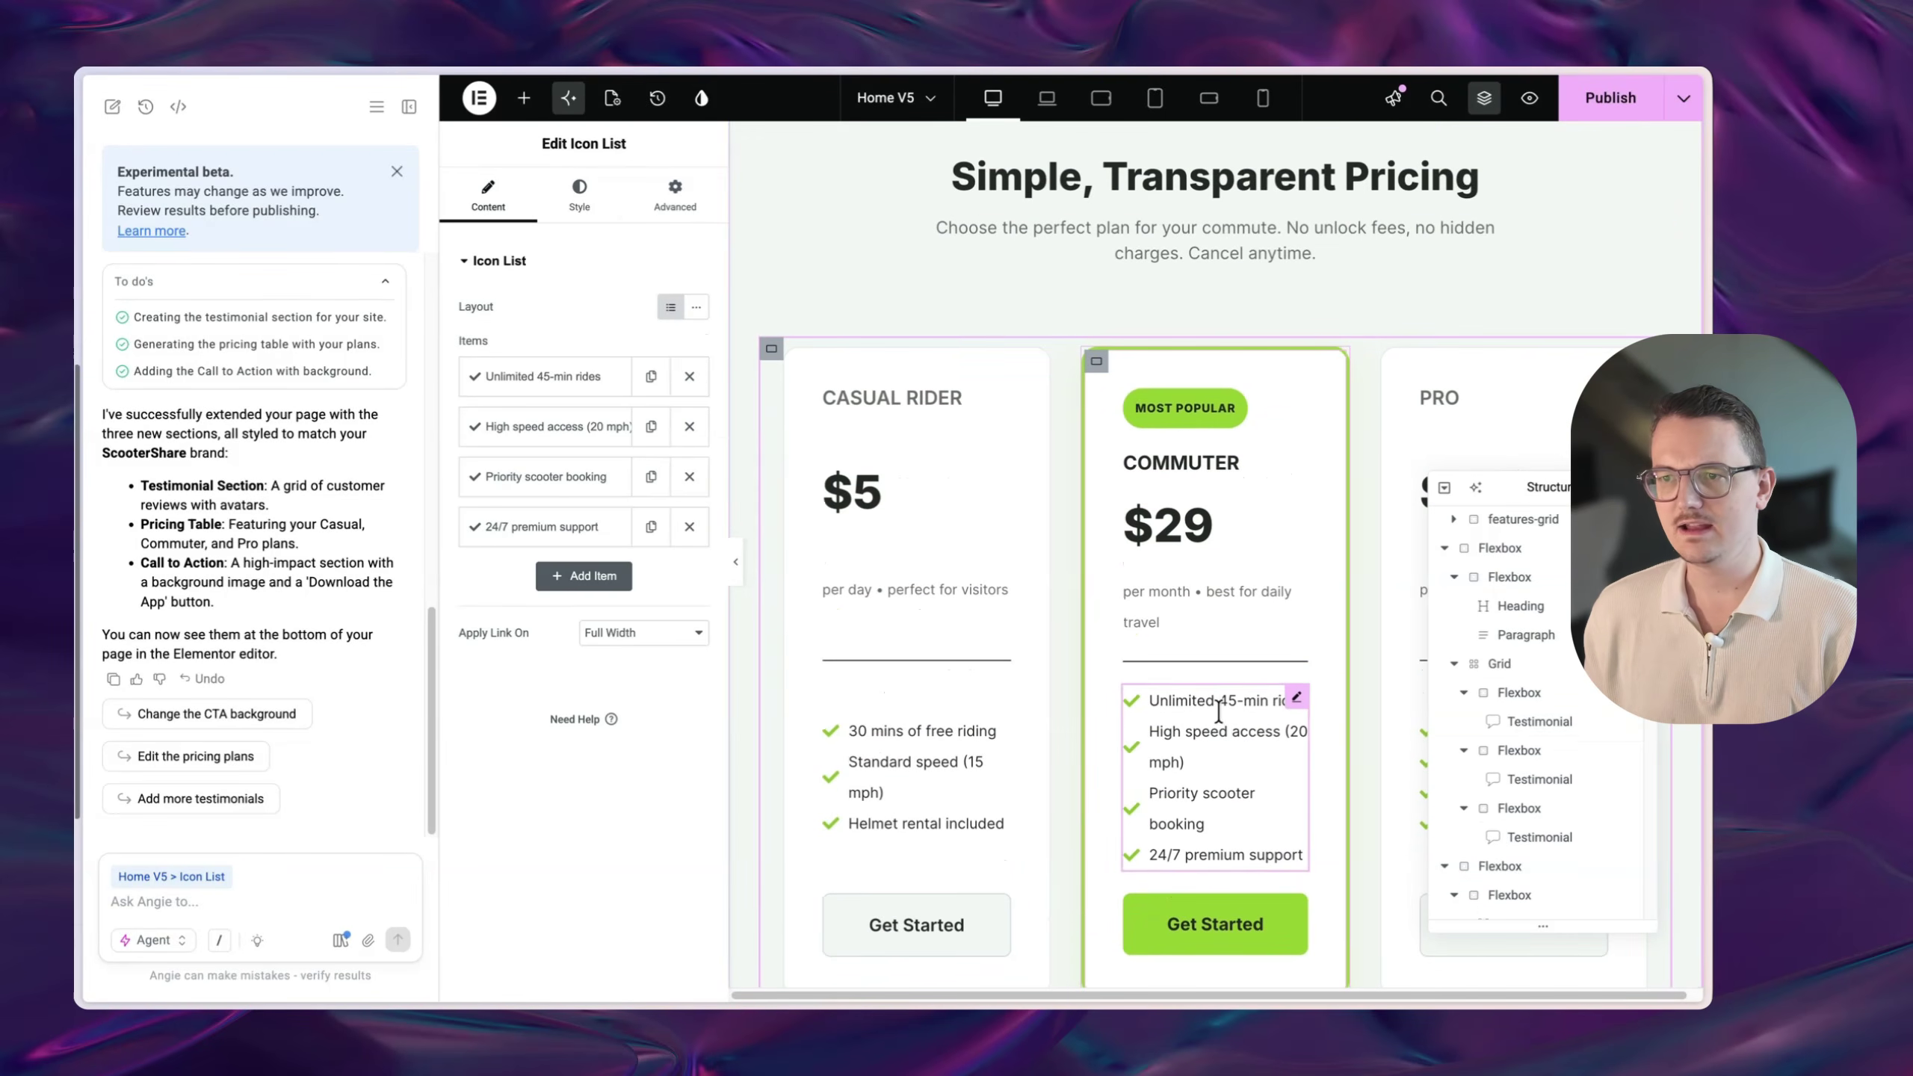
click(1205, 612)
click(1199, 537)
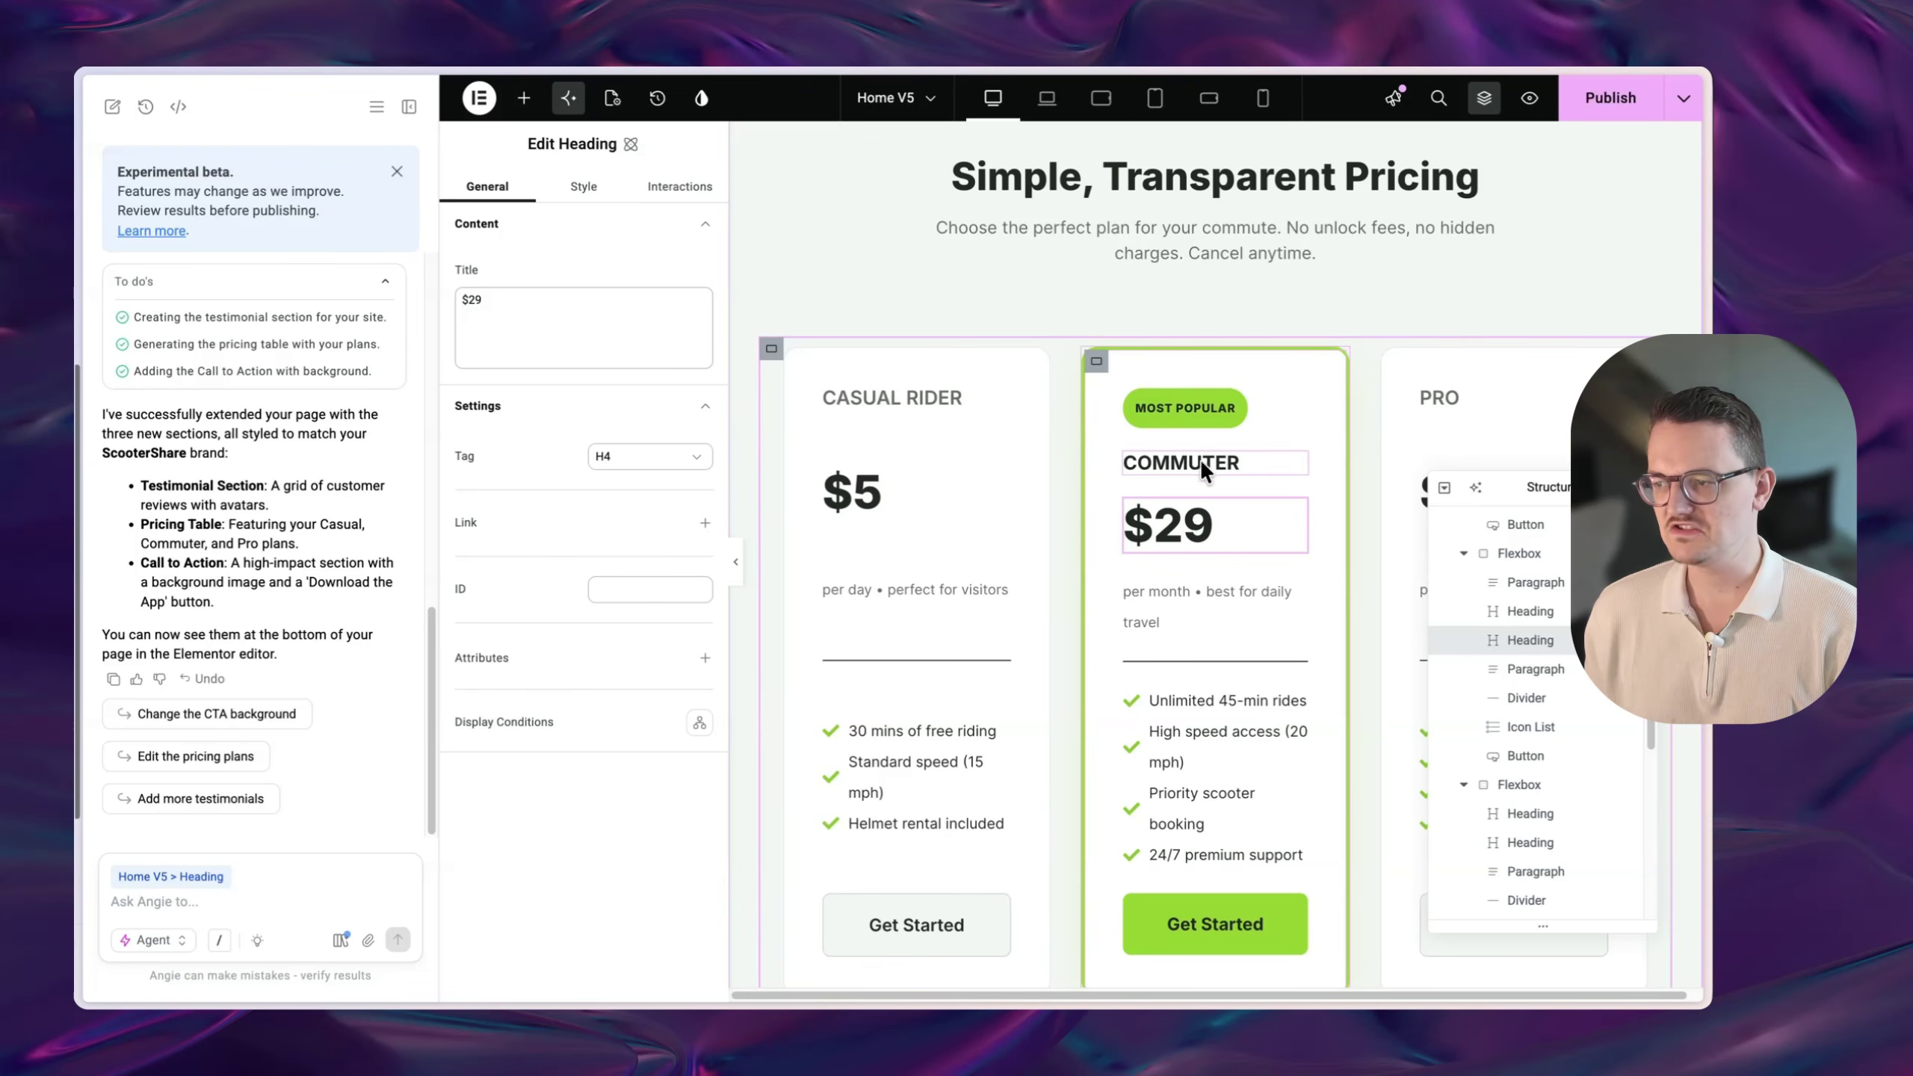
click(1202, 456)
click(1194, 401)
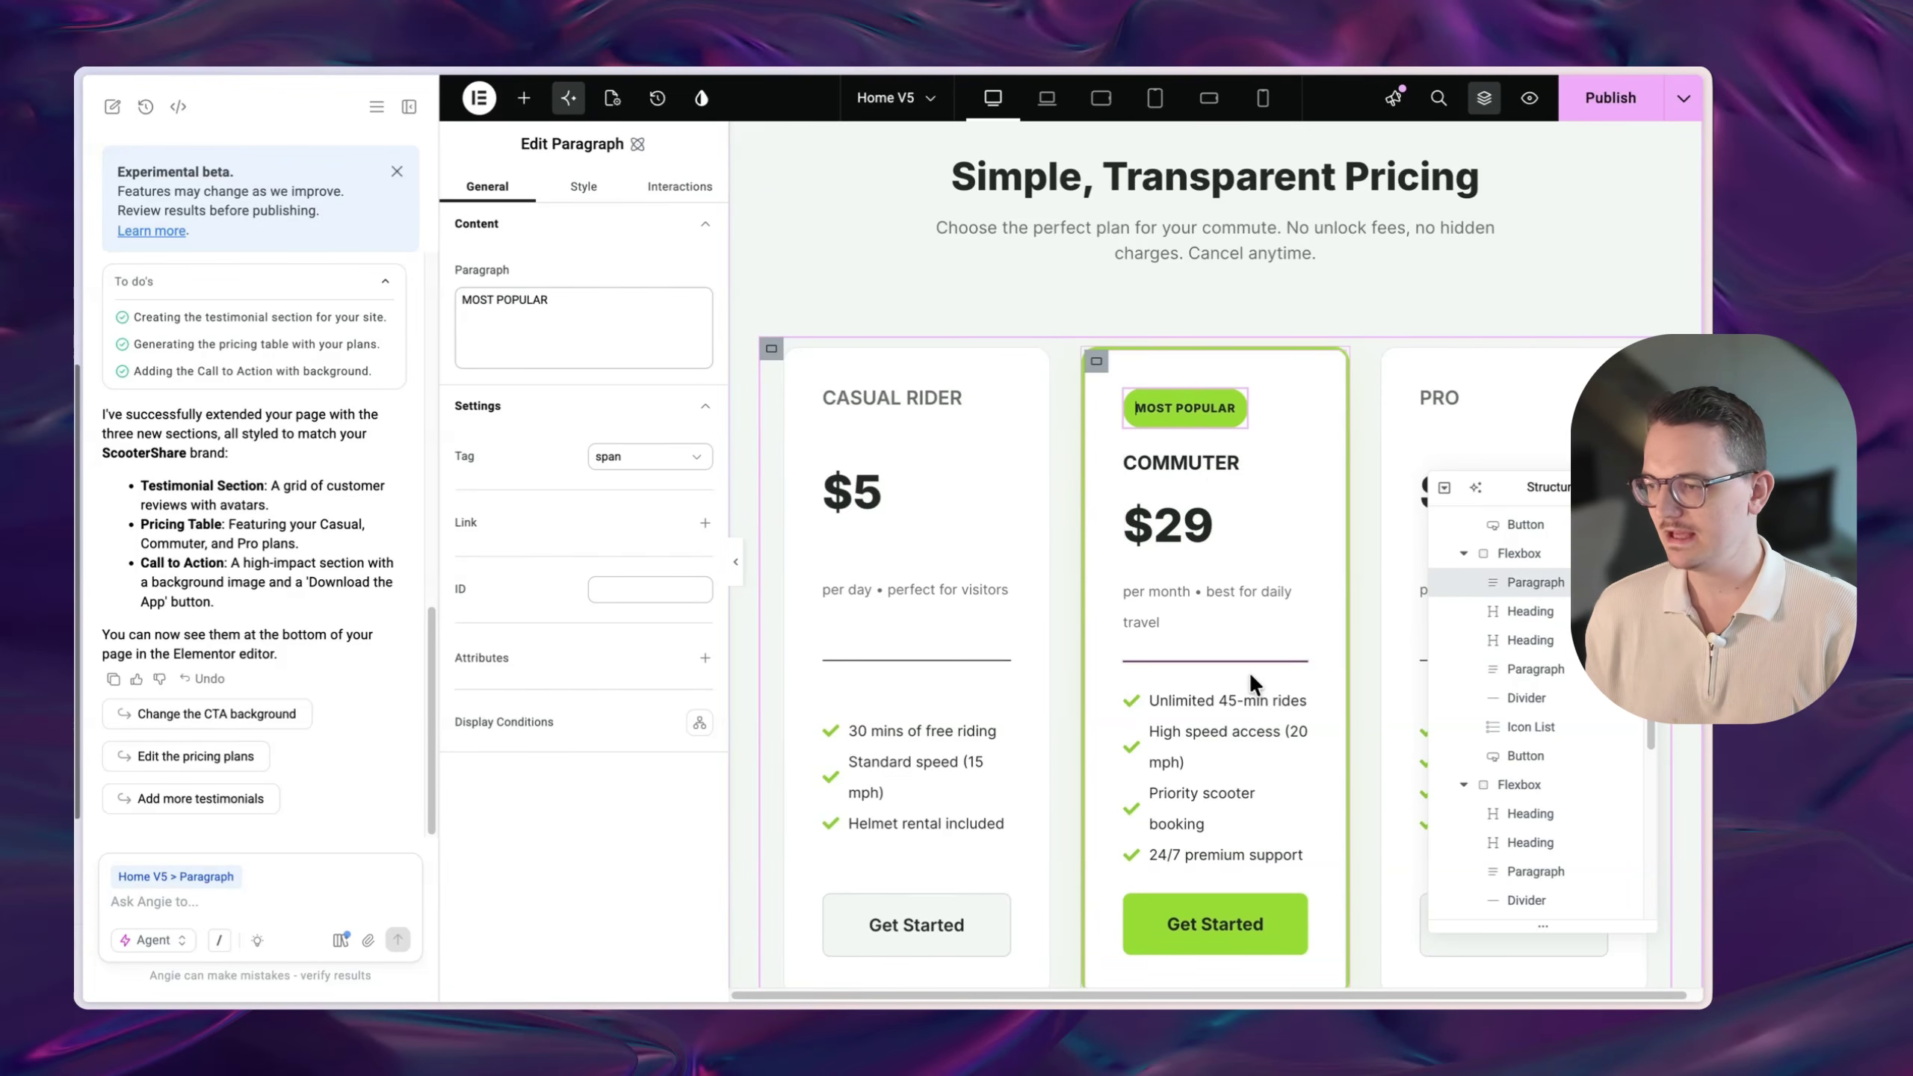
scroll(1280, 603, down, 2)
click(1450, 353)
scroll(1395, 437, down, 8)
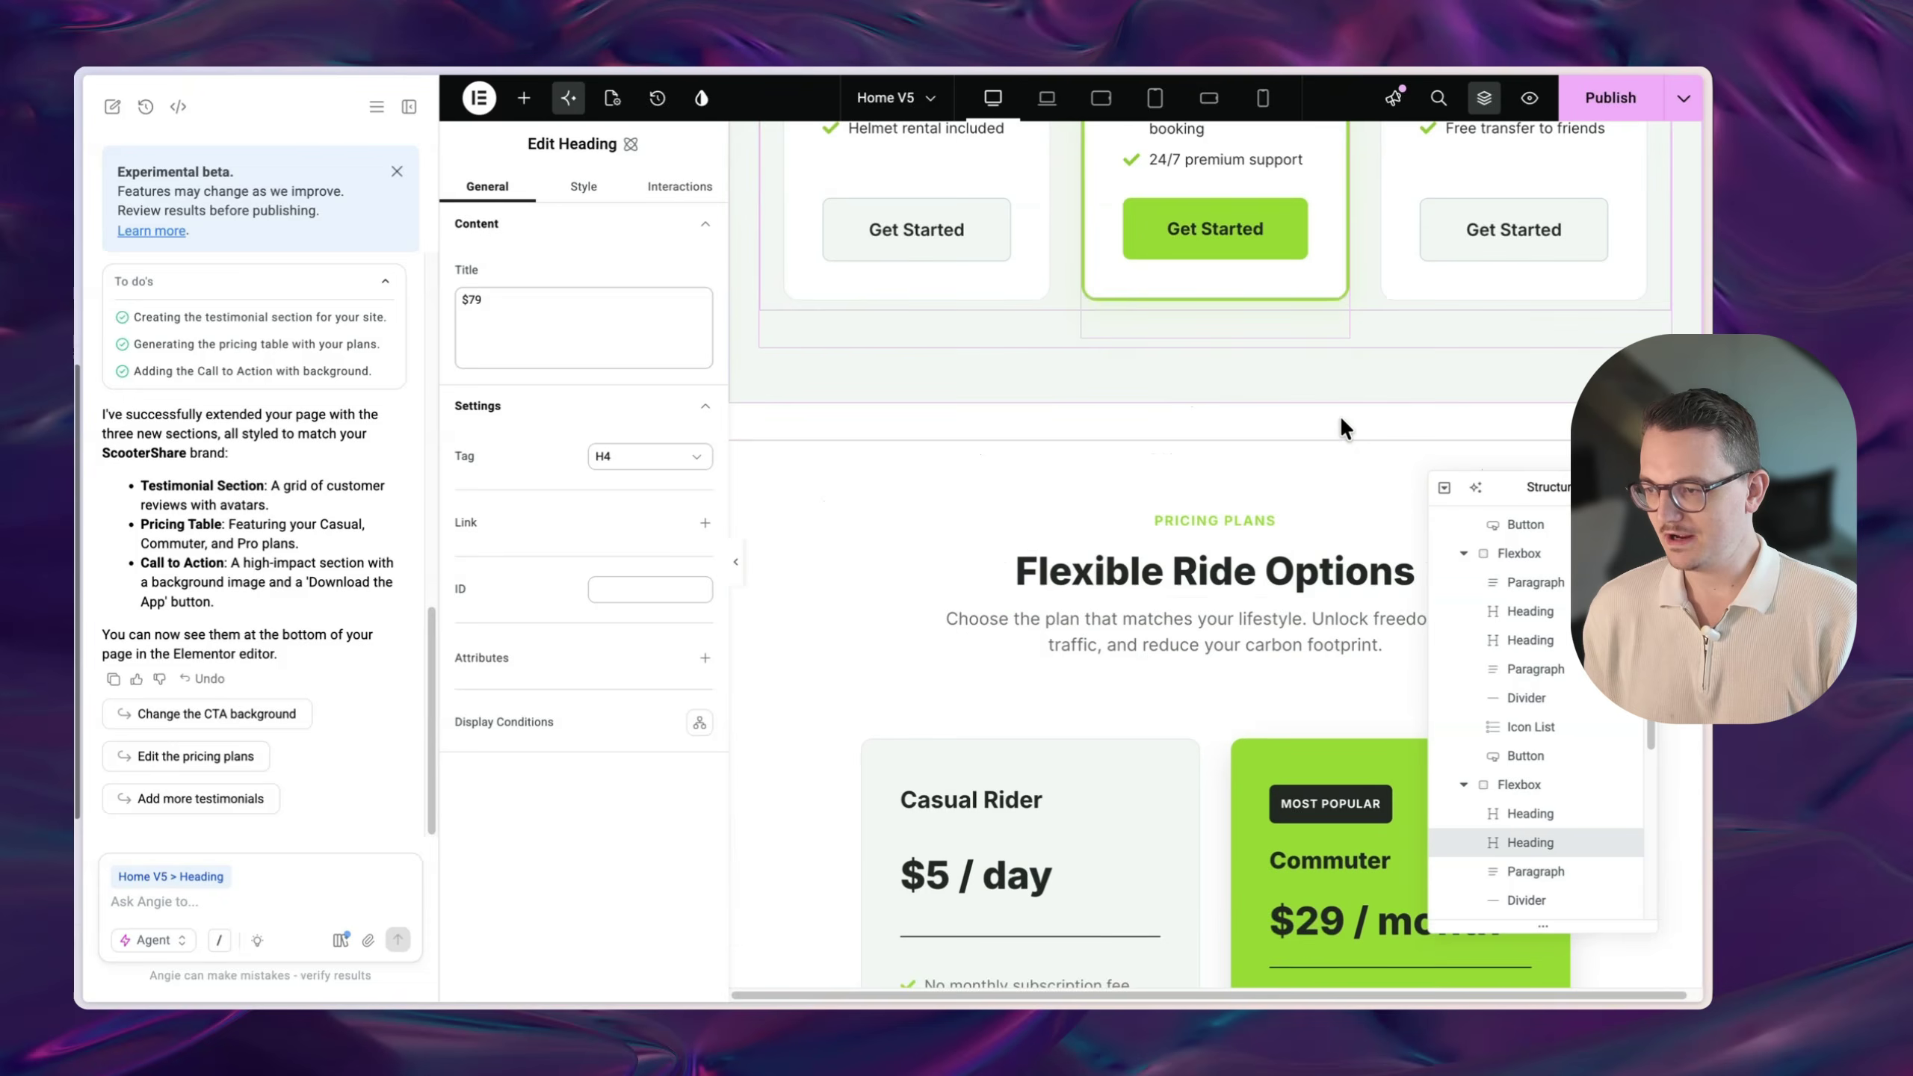
scroll(1341, 419, down, 5)
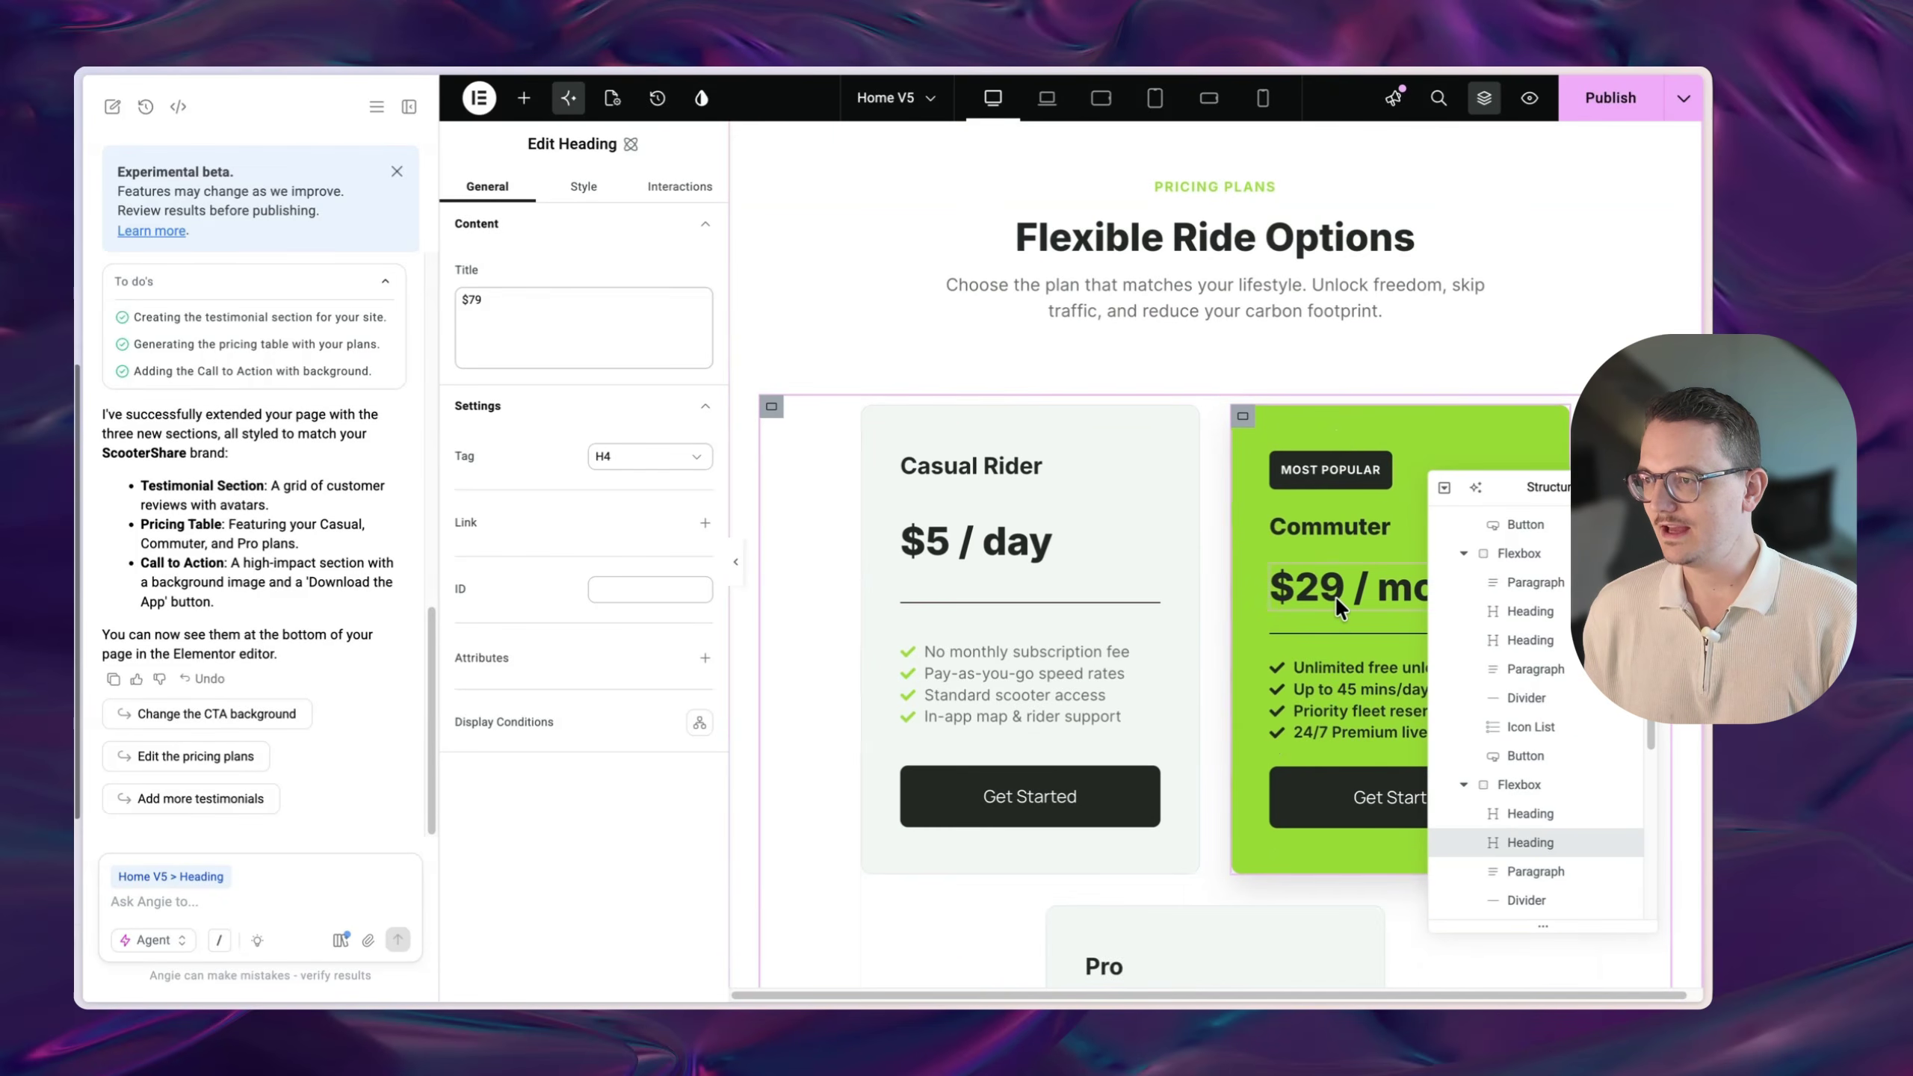
click(1335, 595)
click(1130, 554)
scroll(1138, 580, down, 10)
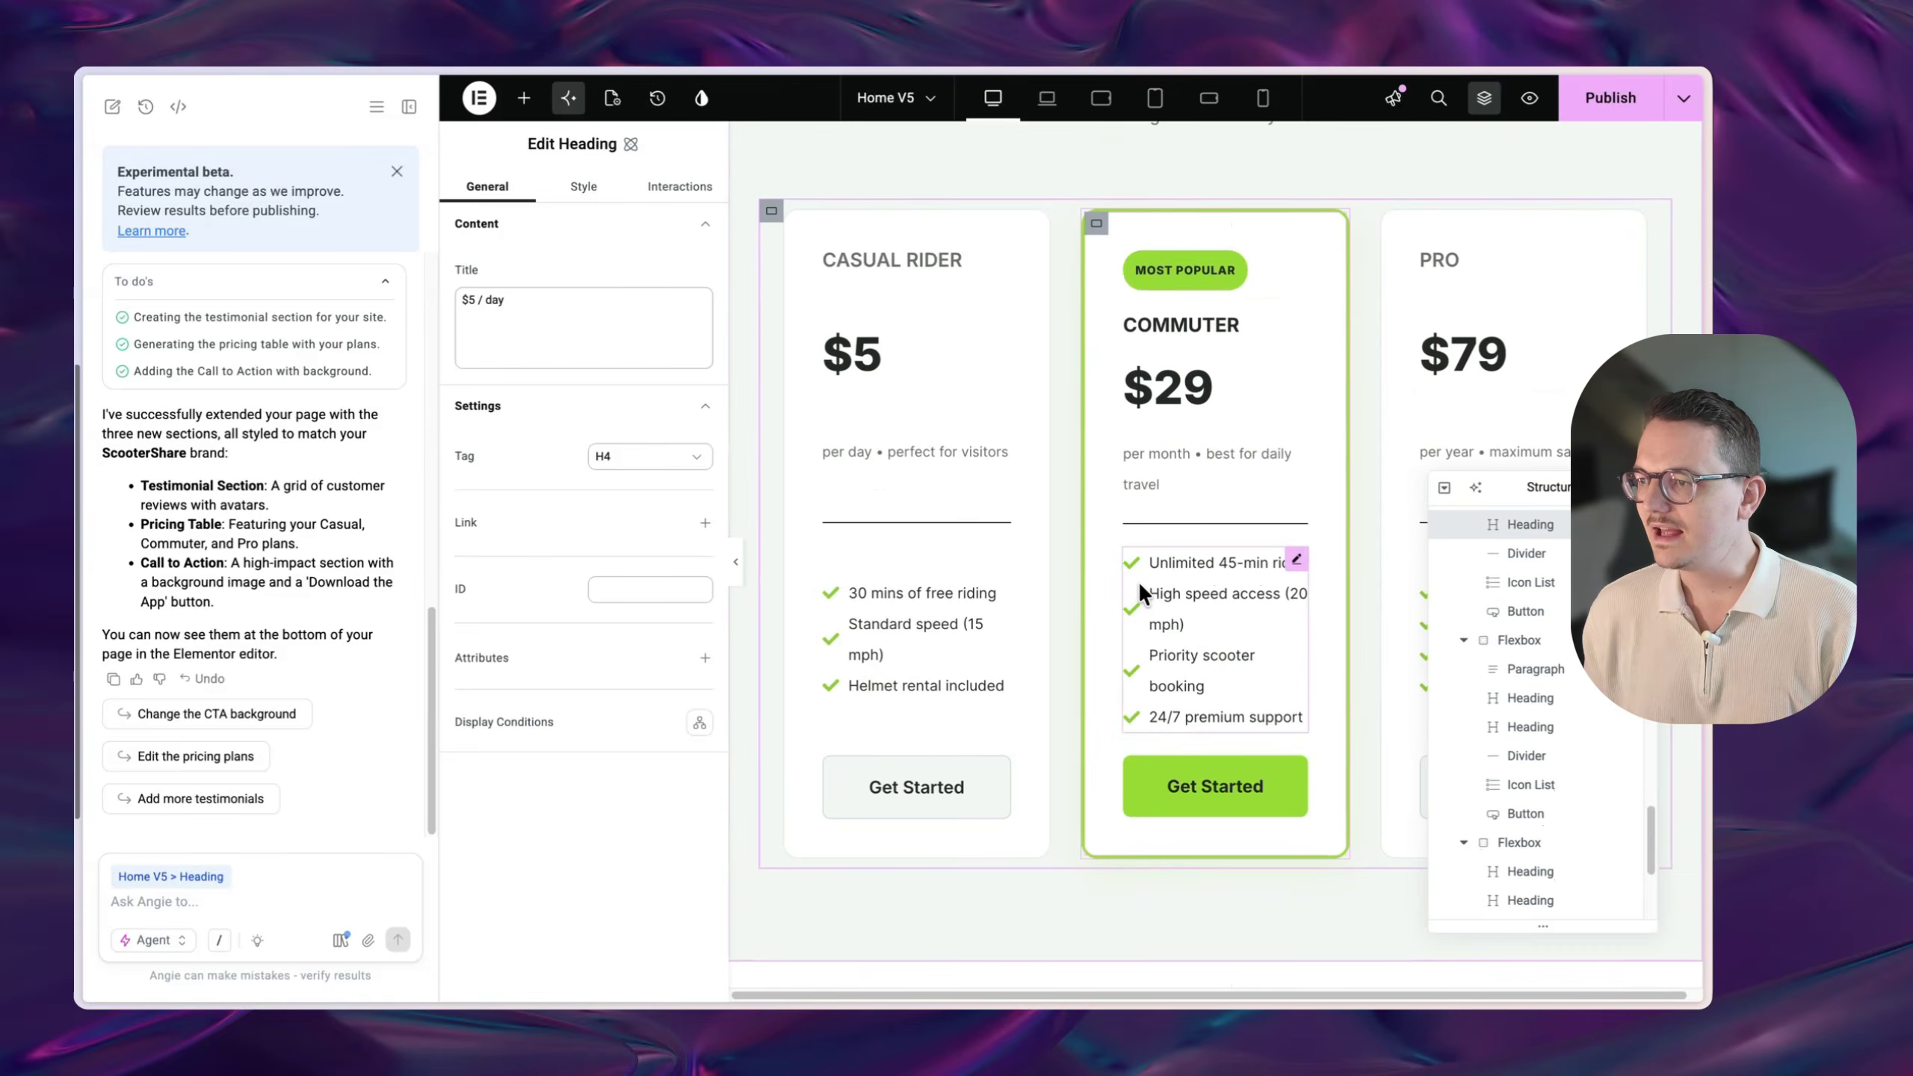
scroll(1139, 582, up, 6)
scroll(1238, 672, down, 5)
scroll(1215, 576, down, 10)
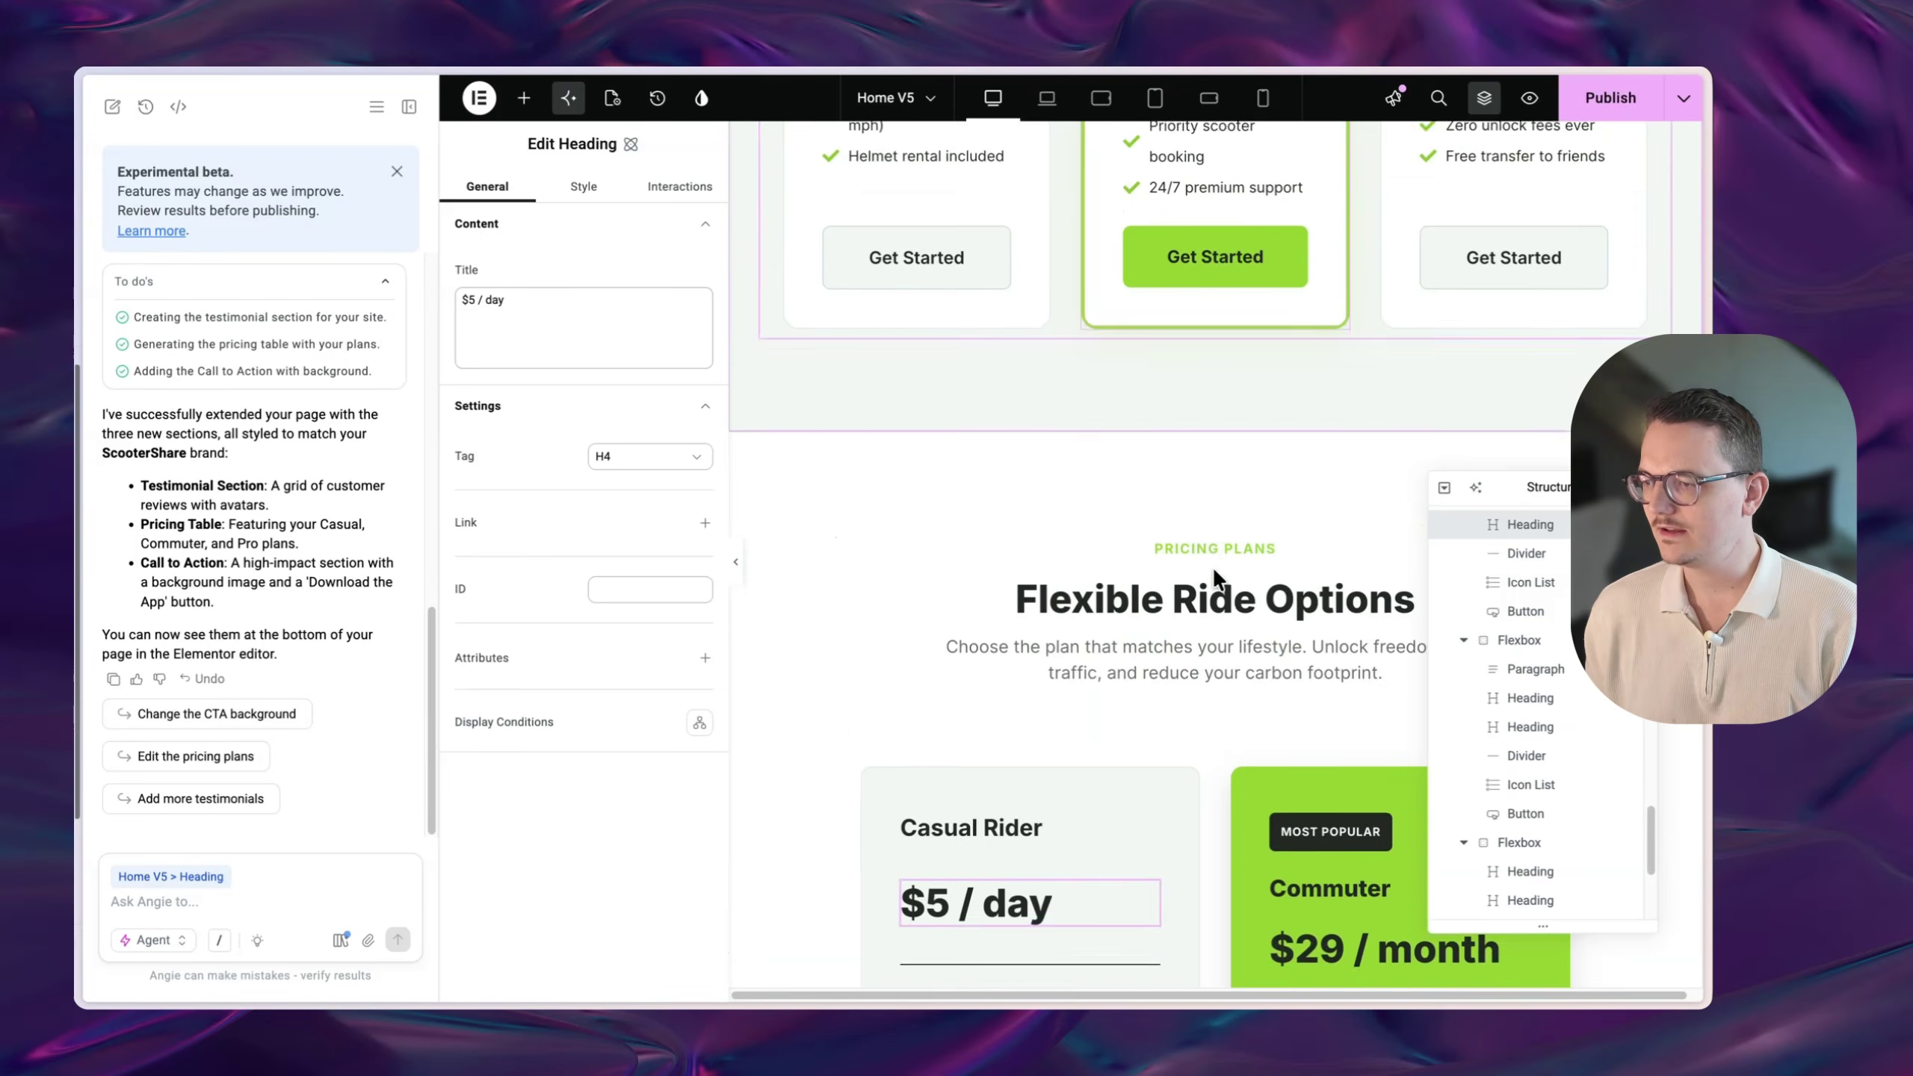
scroll(1238, 608, up, 2)
scroll(1237, 608, down, 15)
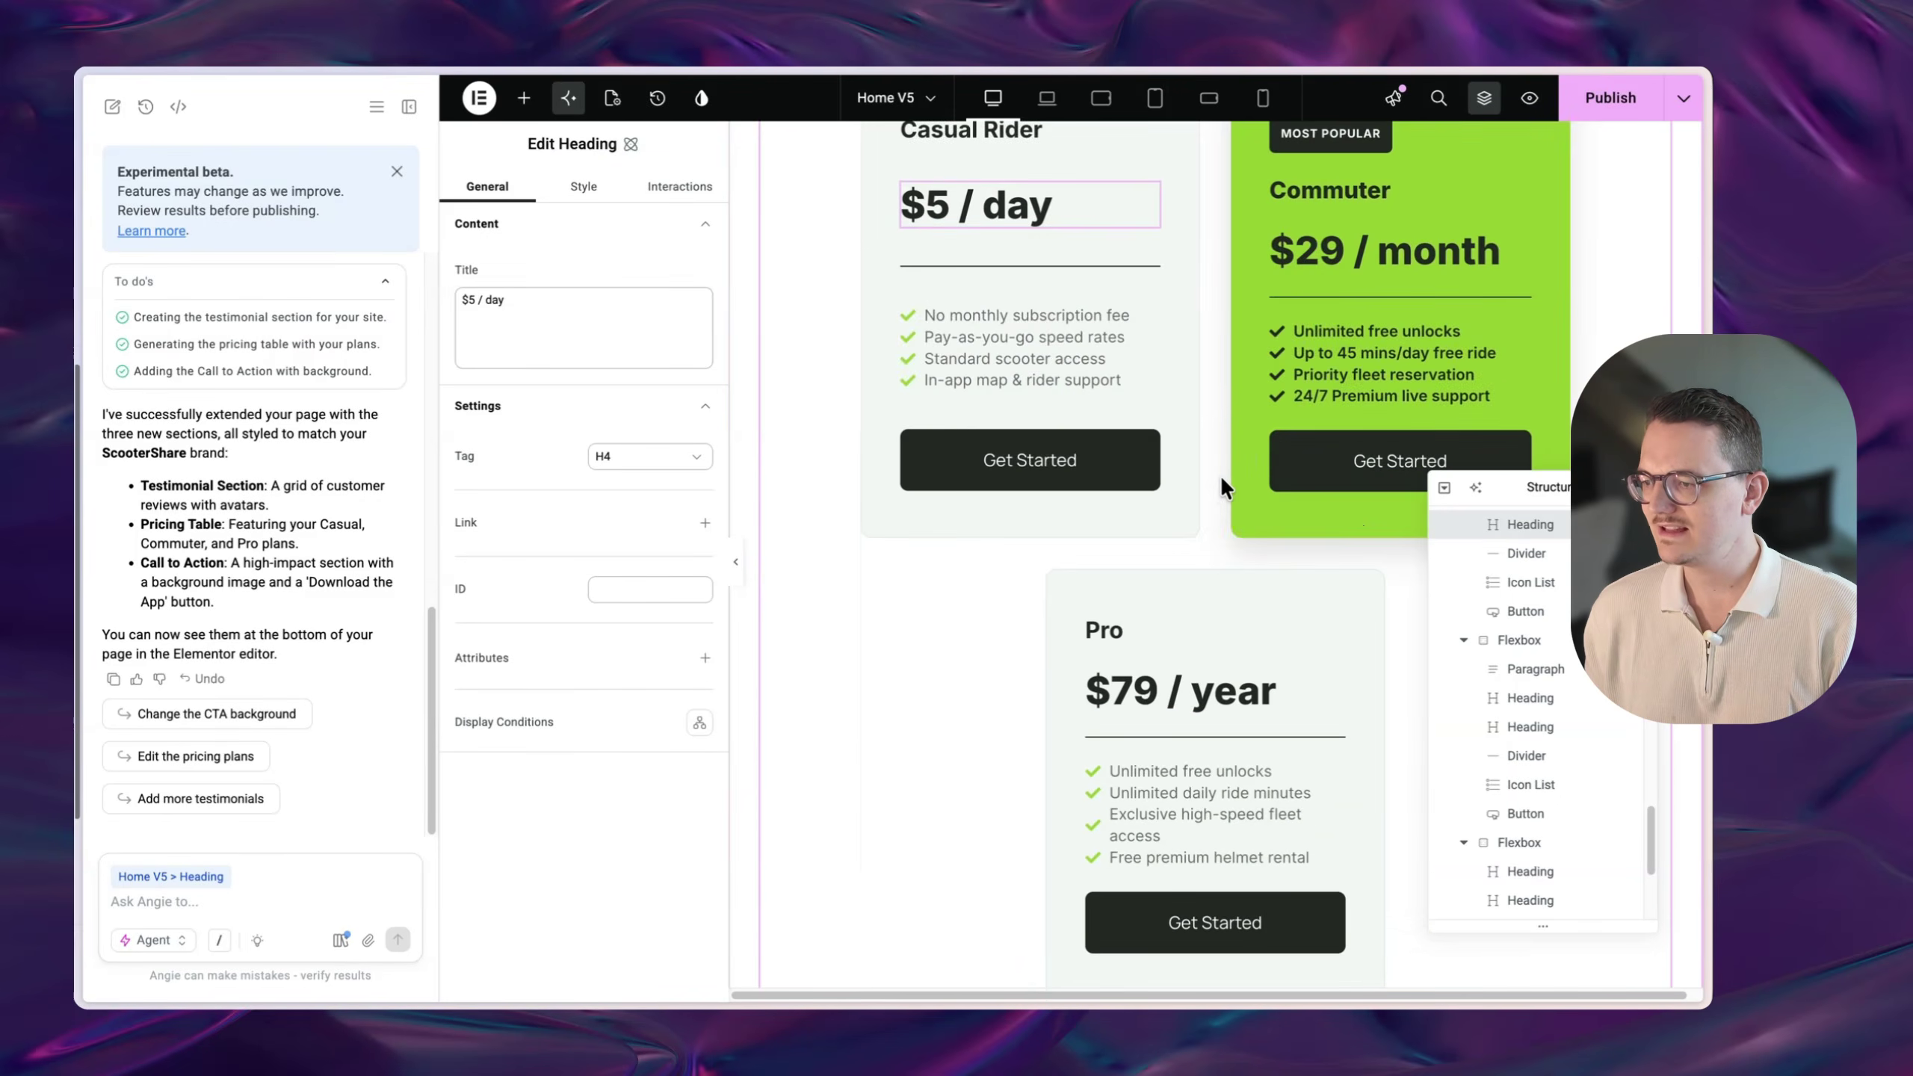
scroll(1238, 714, up, 3)
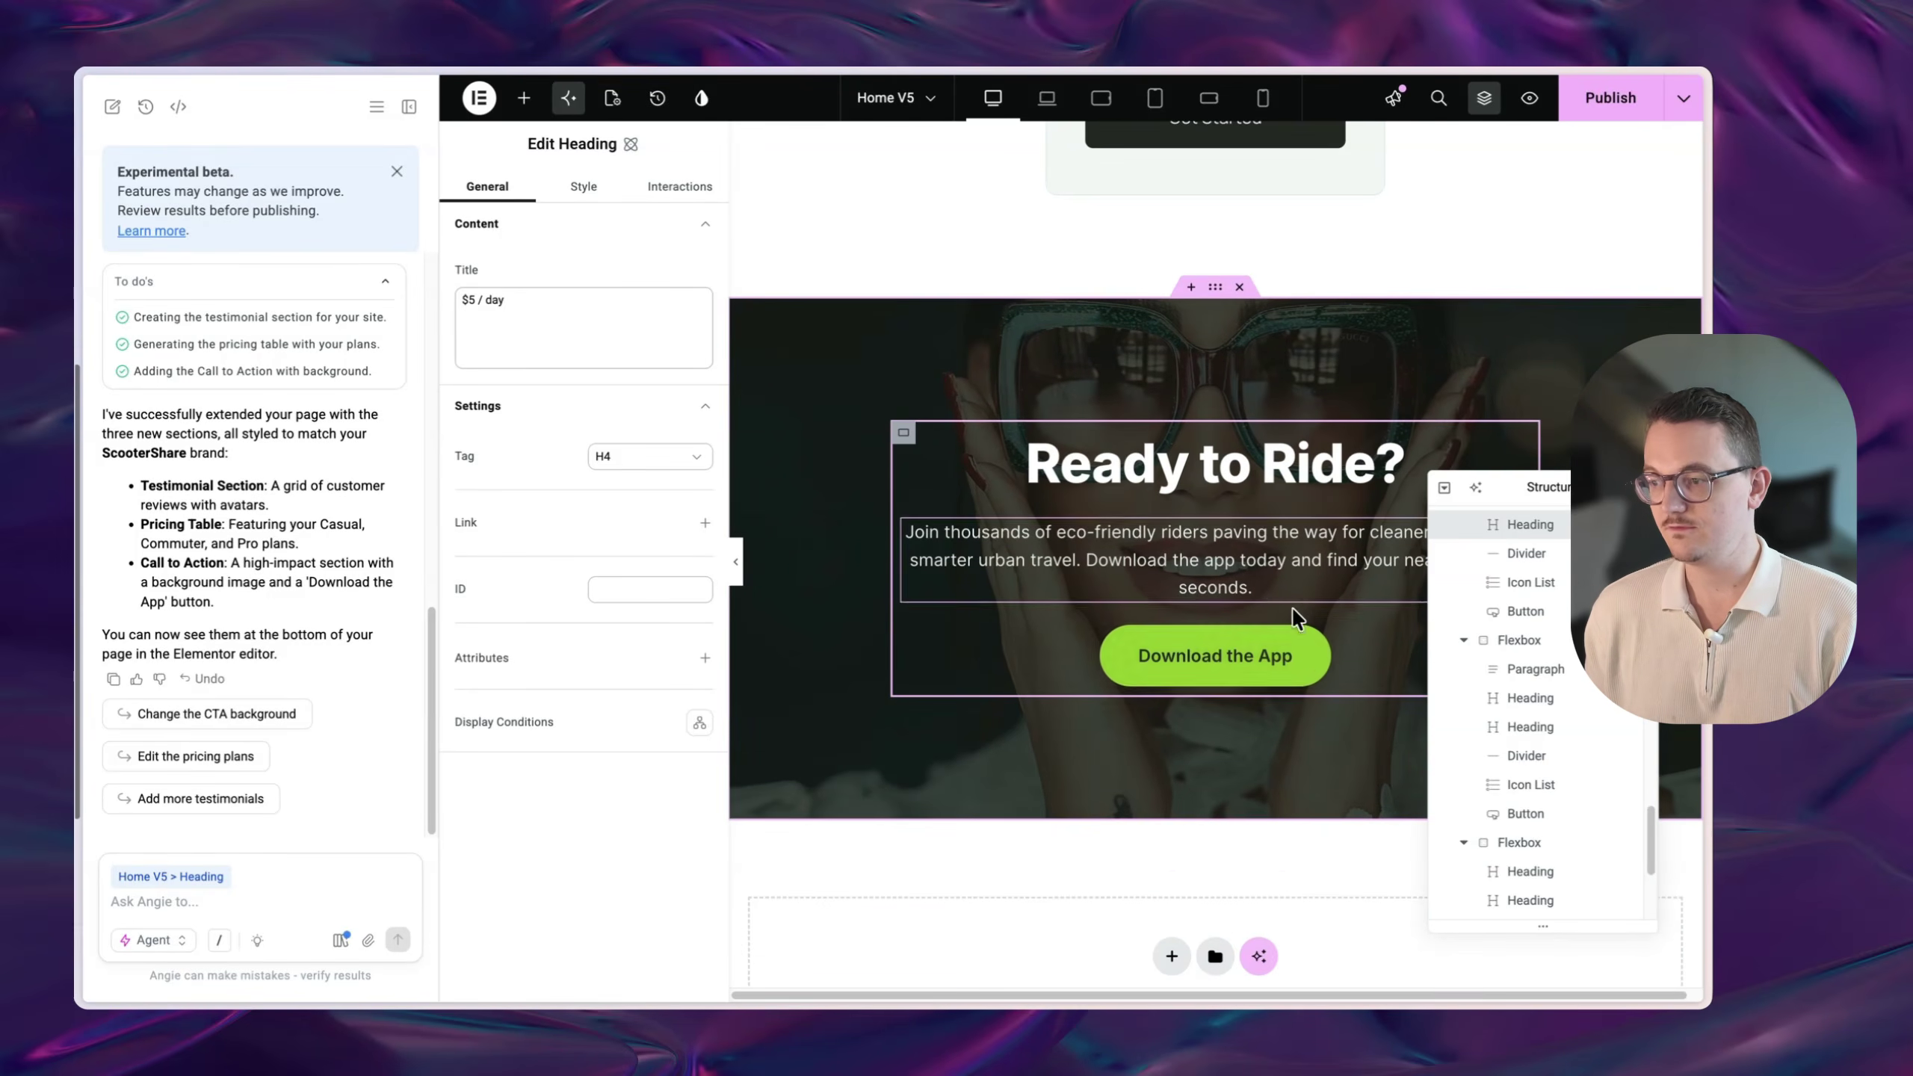
- Select the Ready to Ride? heading in the call-to-action section
click(1320, 654)
click(1235, 550)
click(1214, 443)
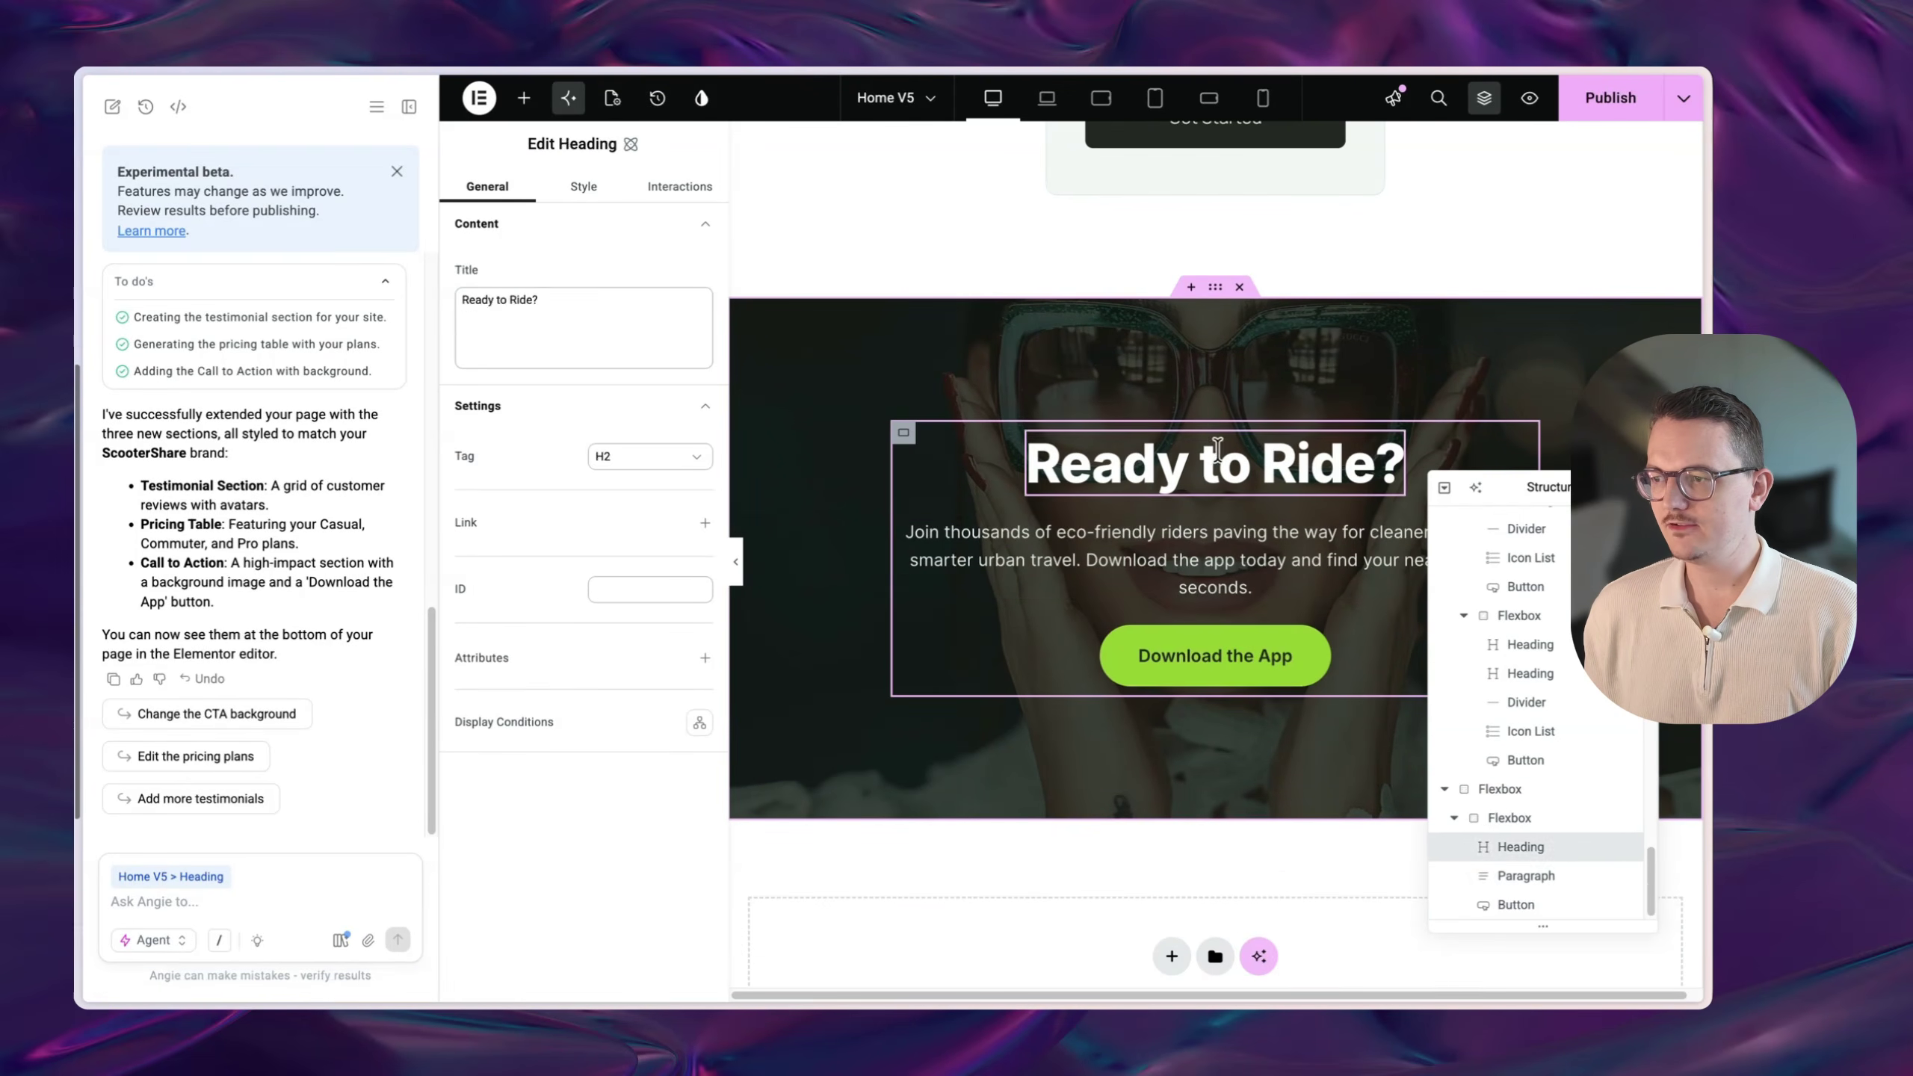
click(1175, 546)
click(1175, 460)
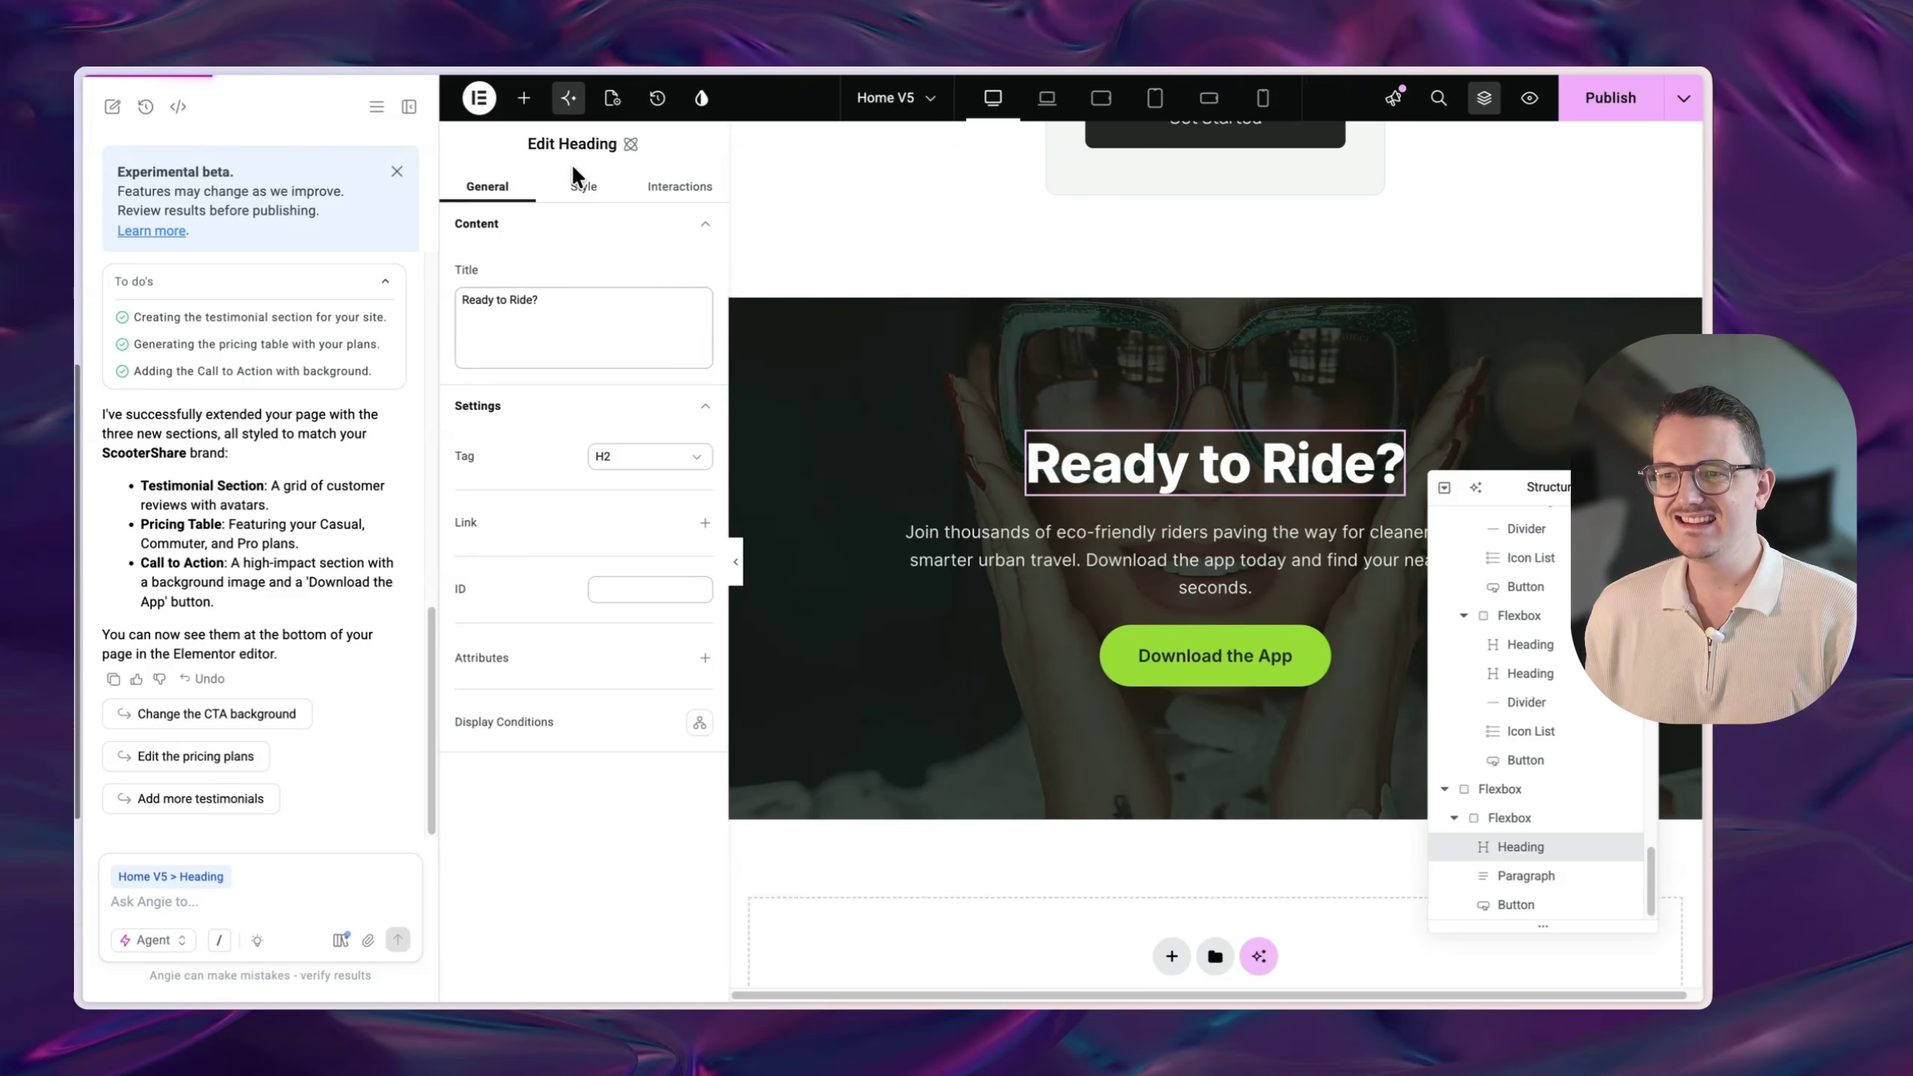
- Browse the heading's existing style classes, then close the class list
click(584, 189)
click(594, 258)
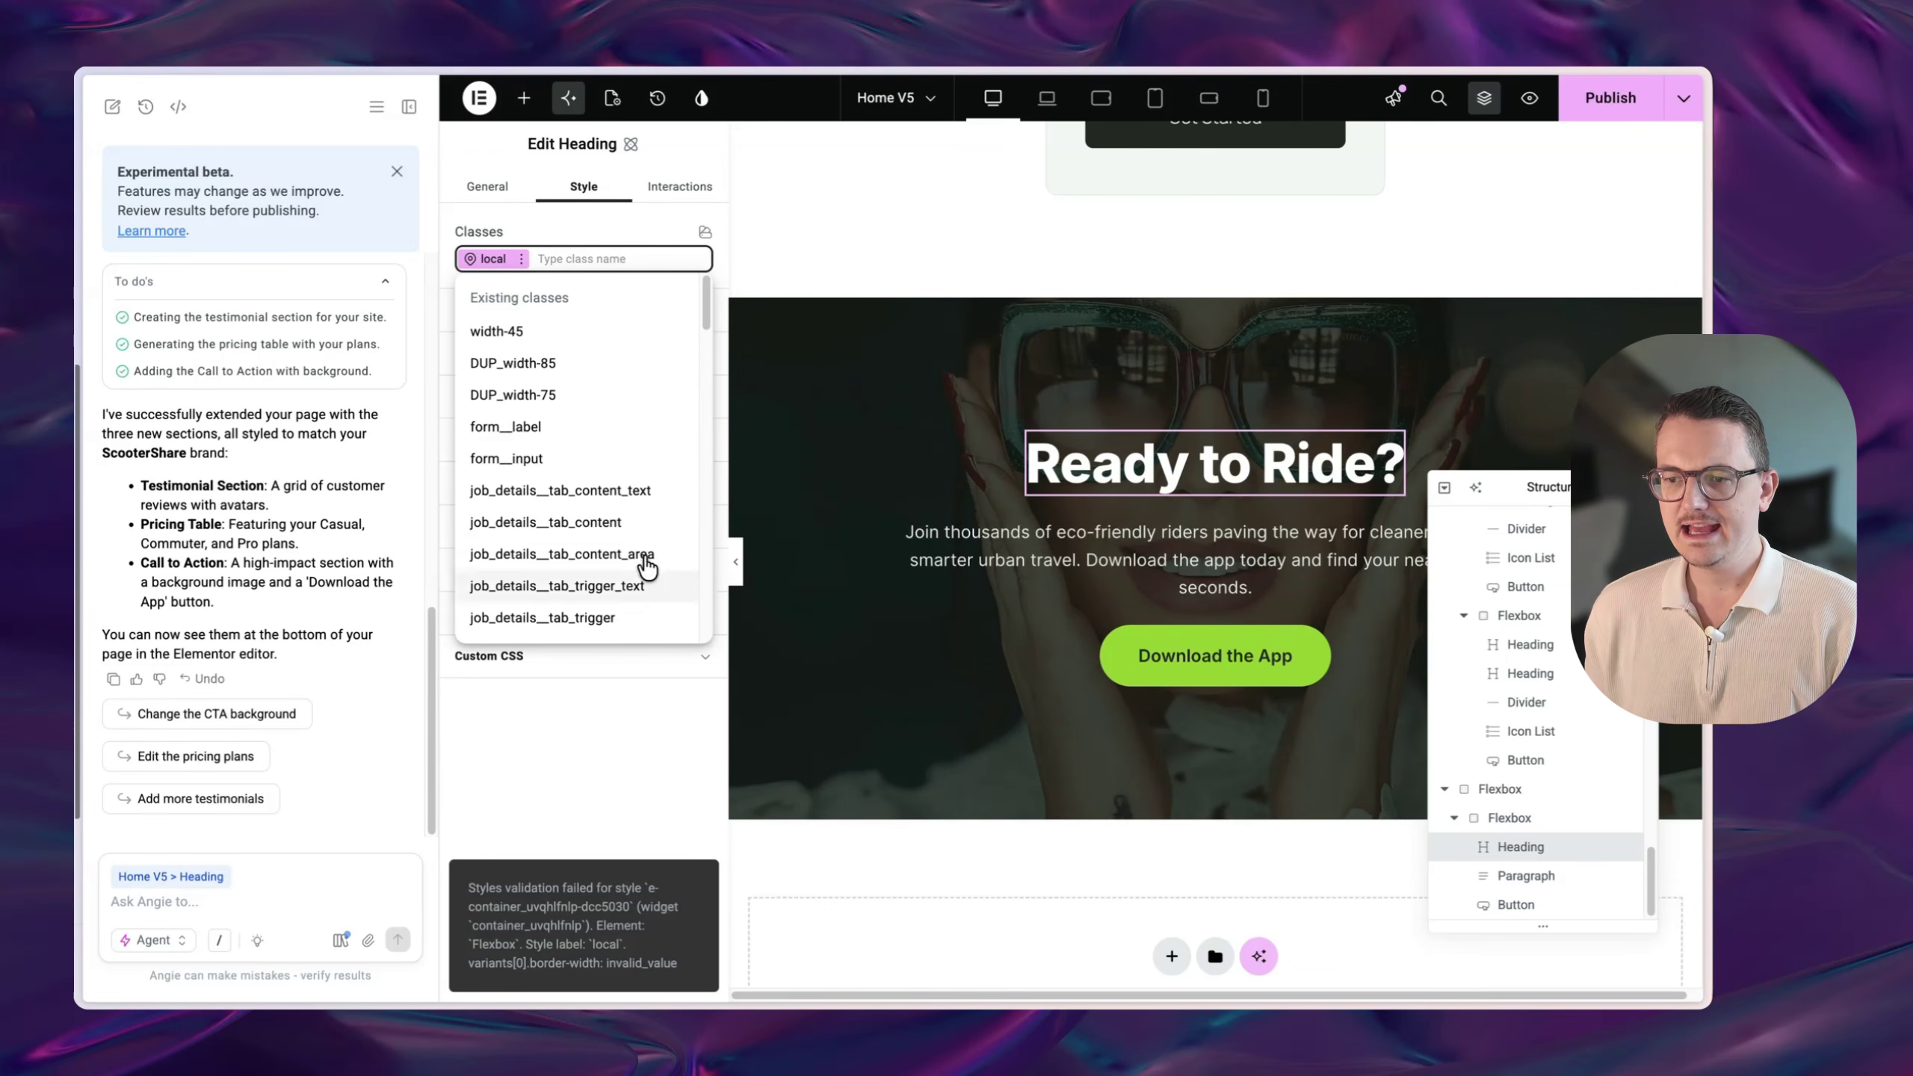
scroll(633, 477, down, 10)
scroll(633, 477, down, 5)
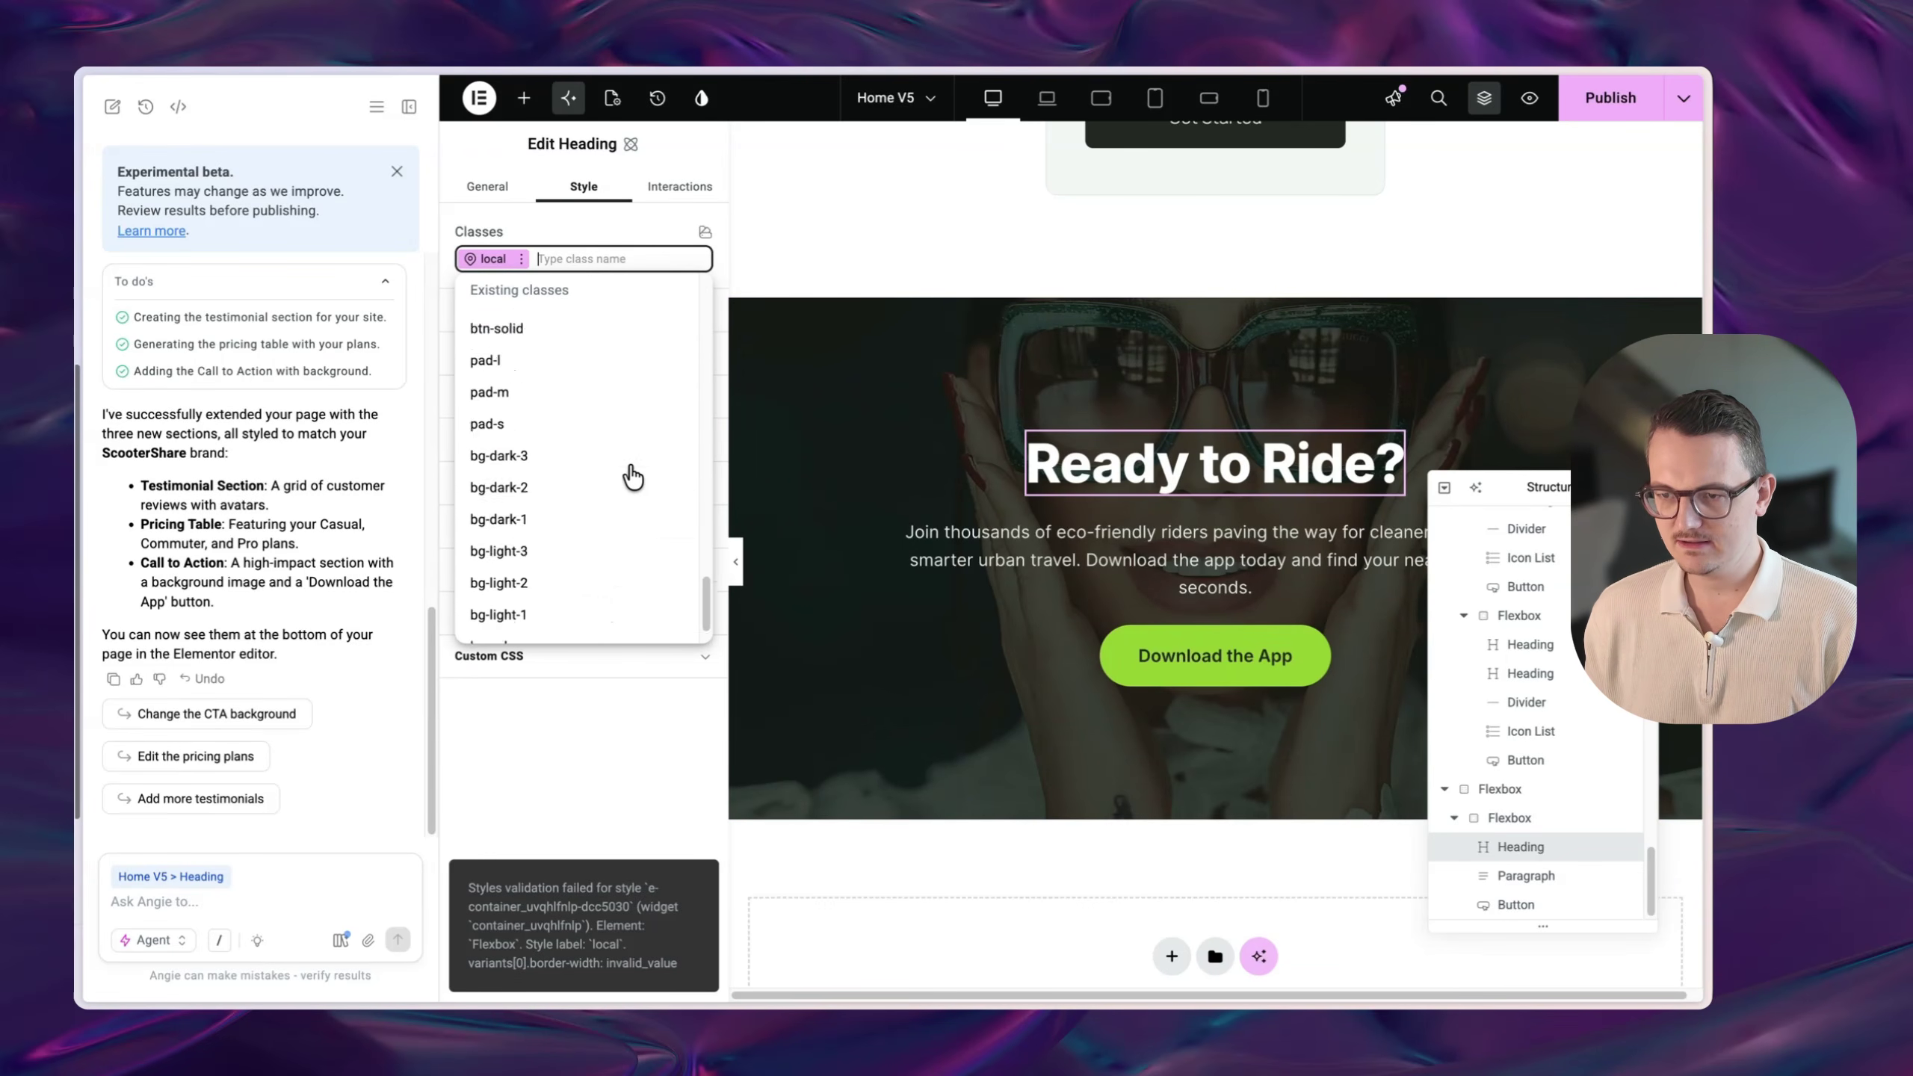
click(626, 716)
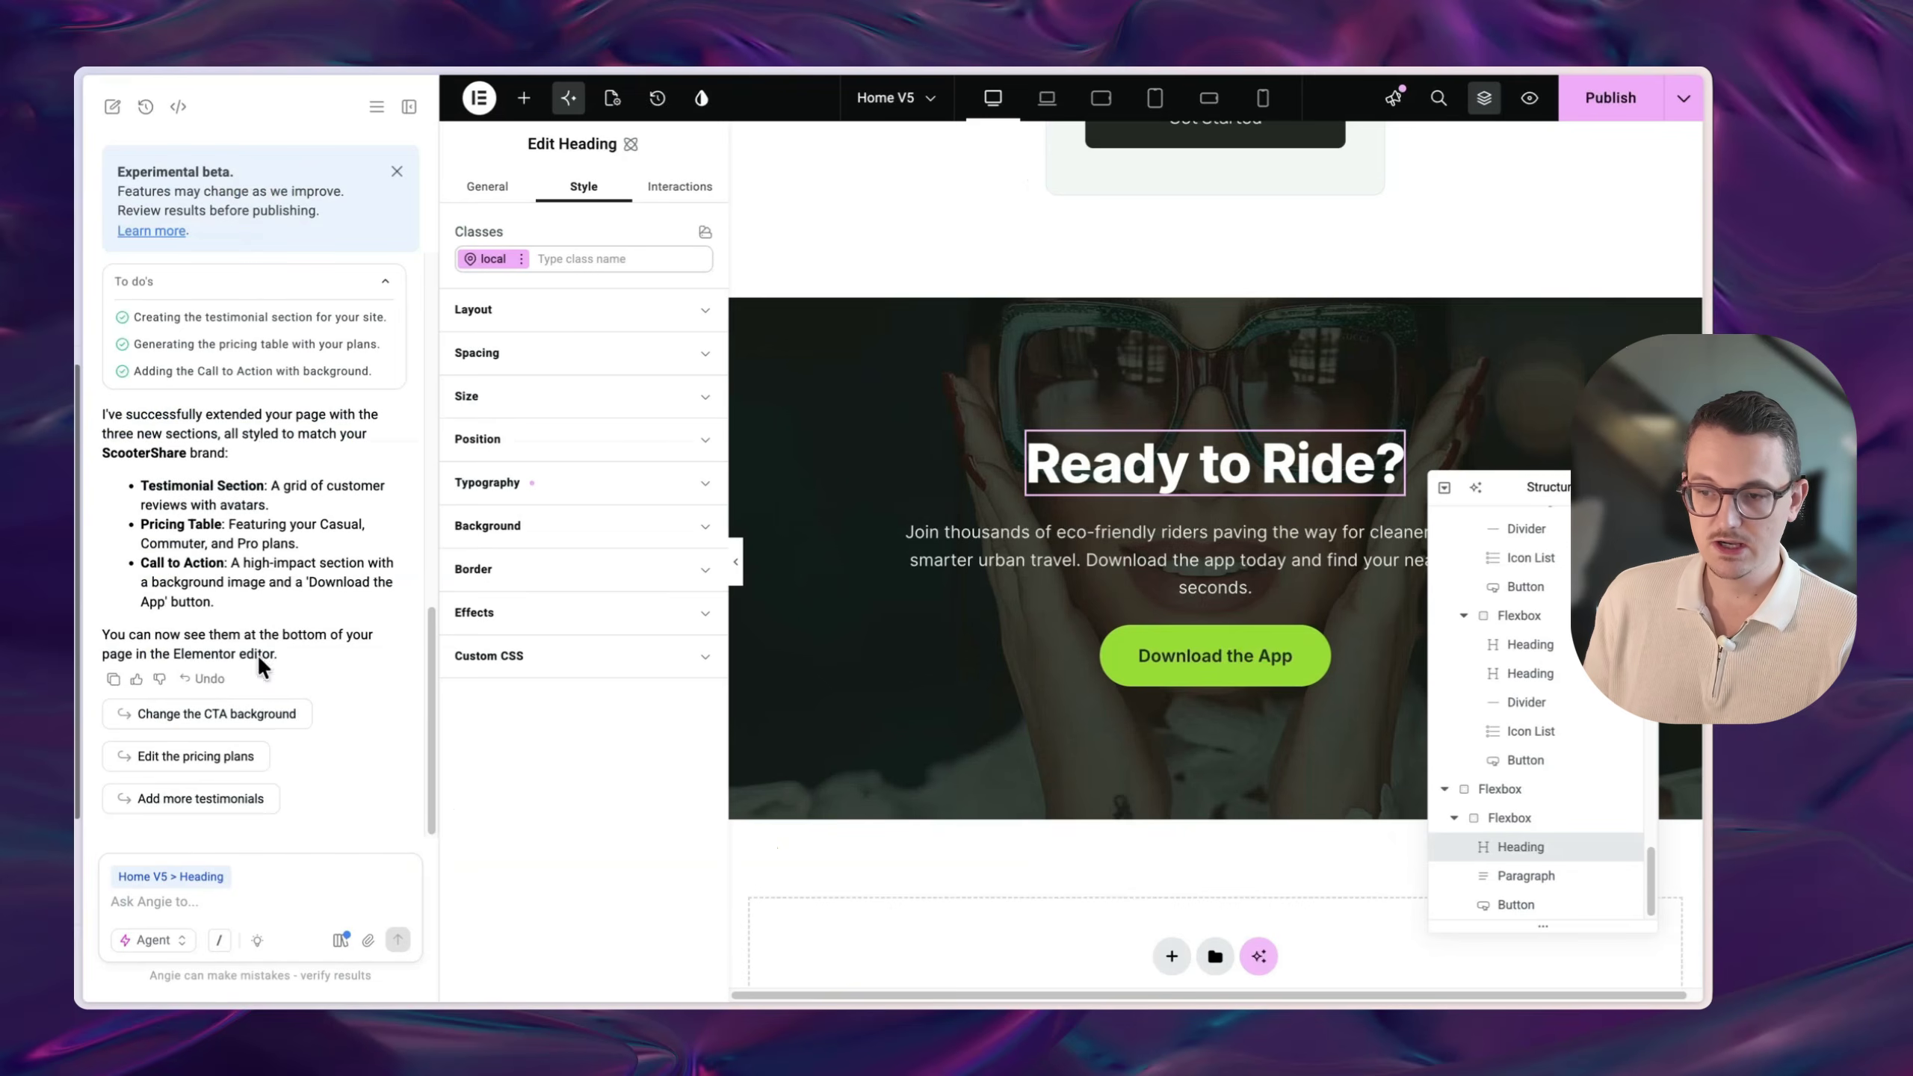
scroll(1330, 515, up, 1)
scroll(1331, 517, up, 1)
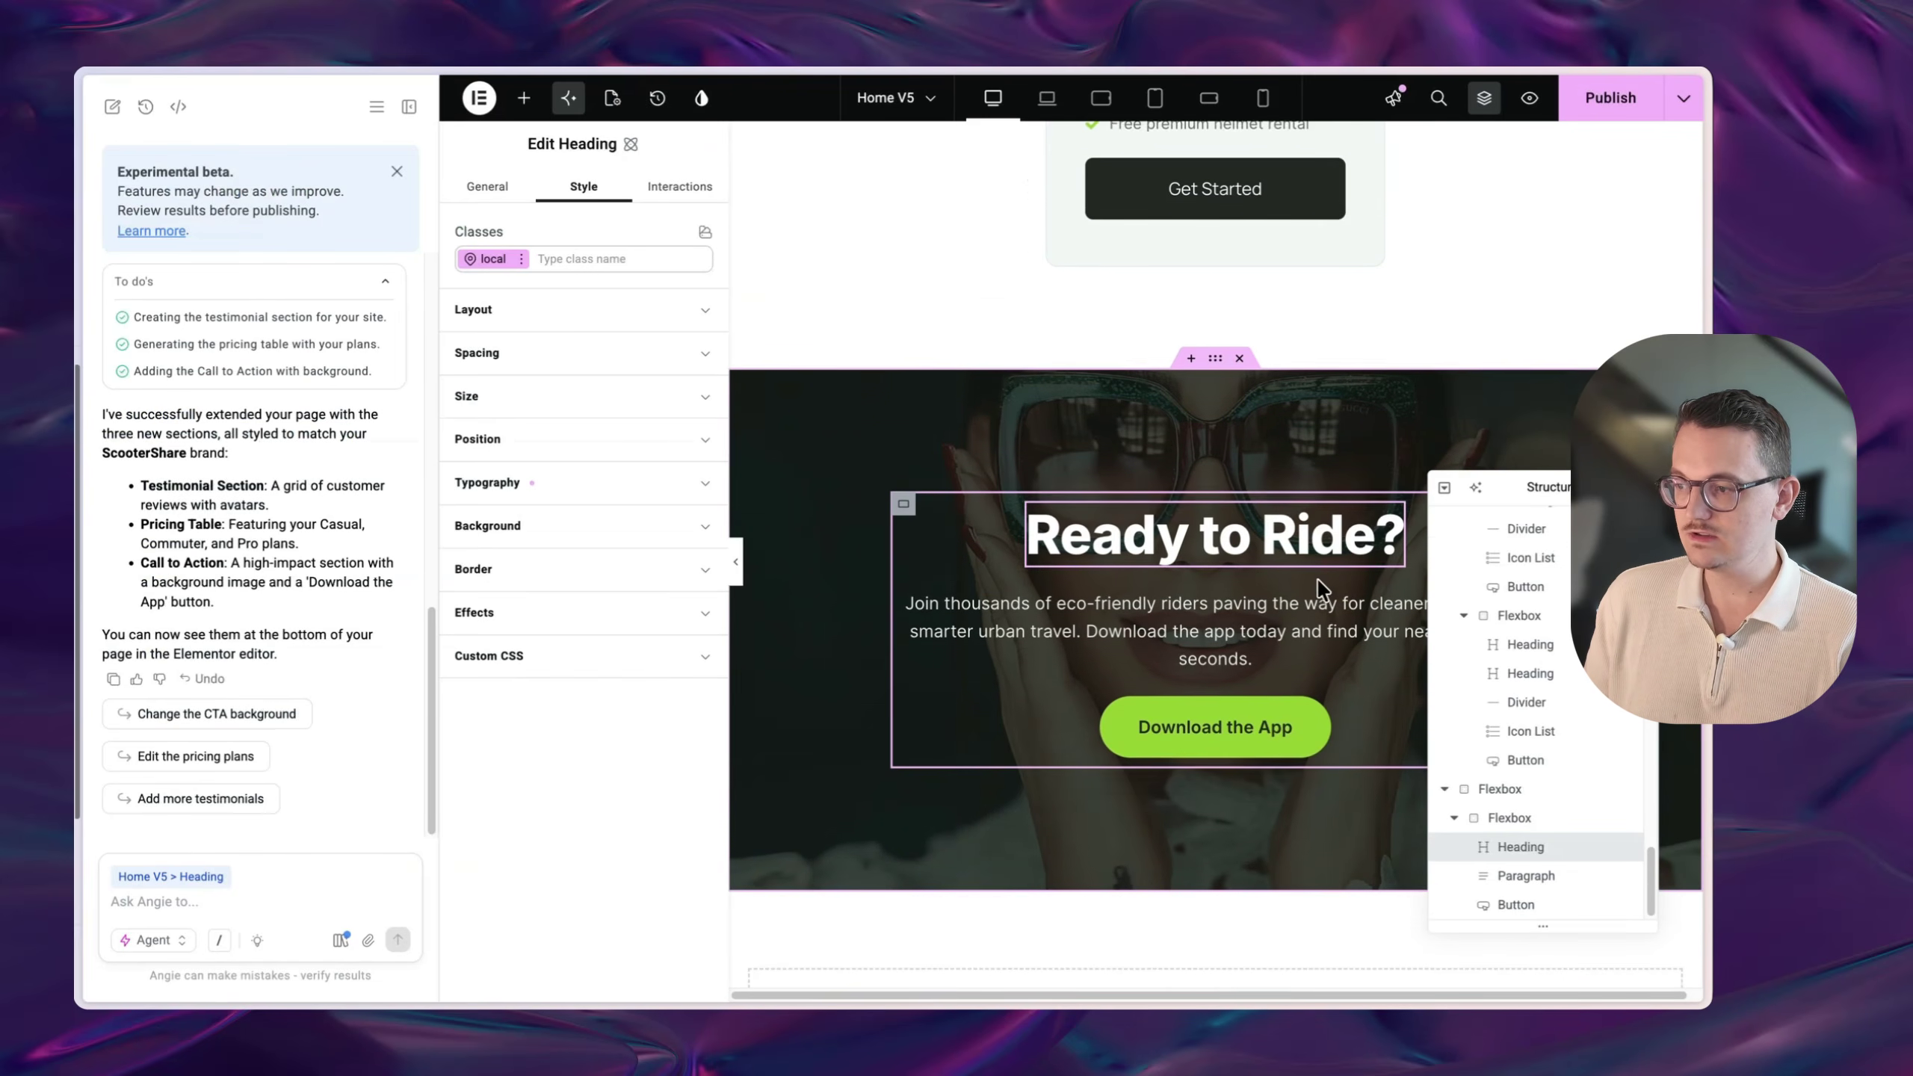
click(1300, 647)
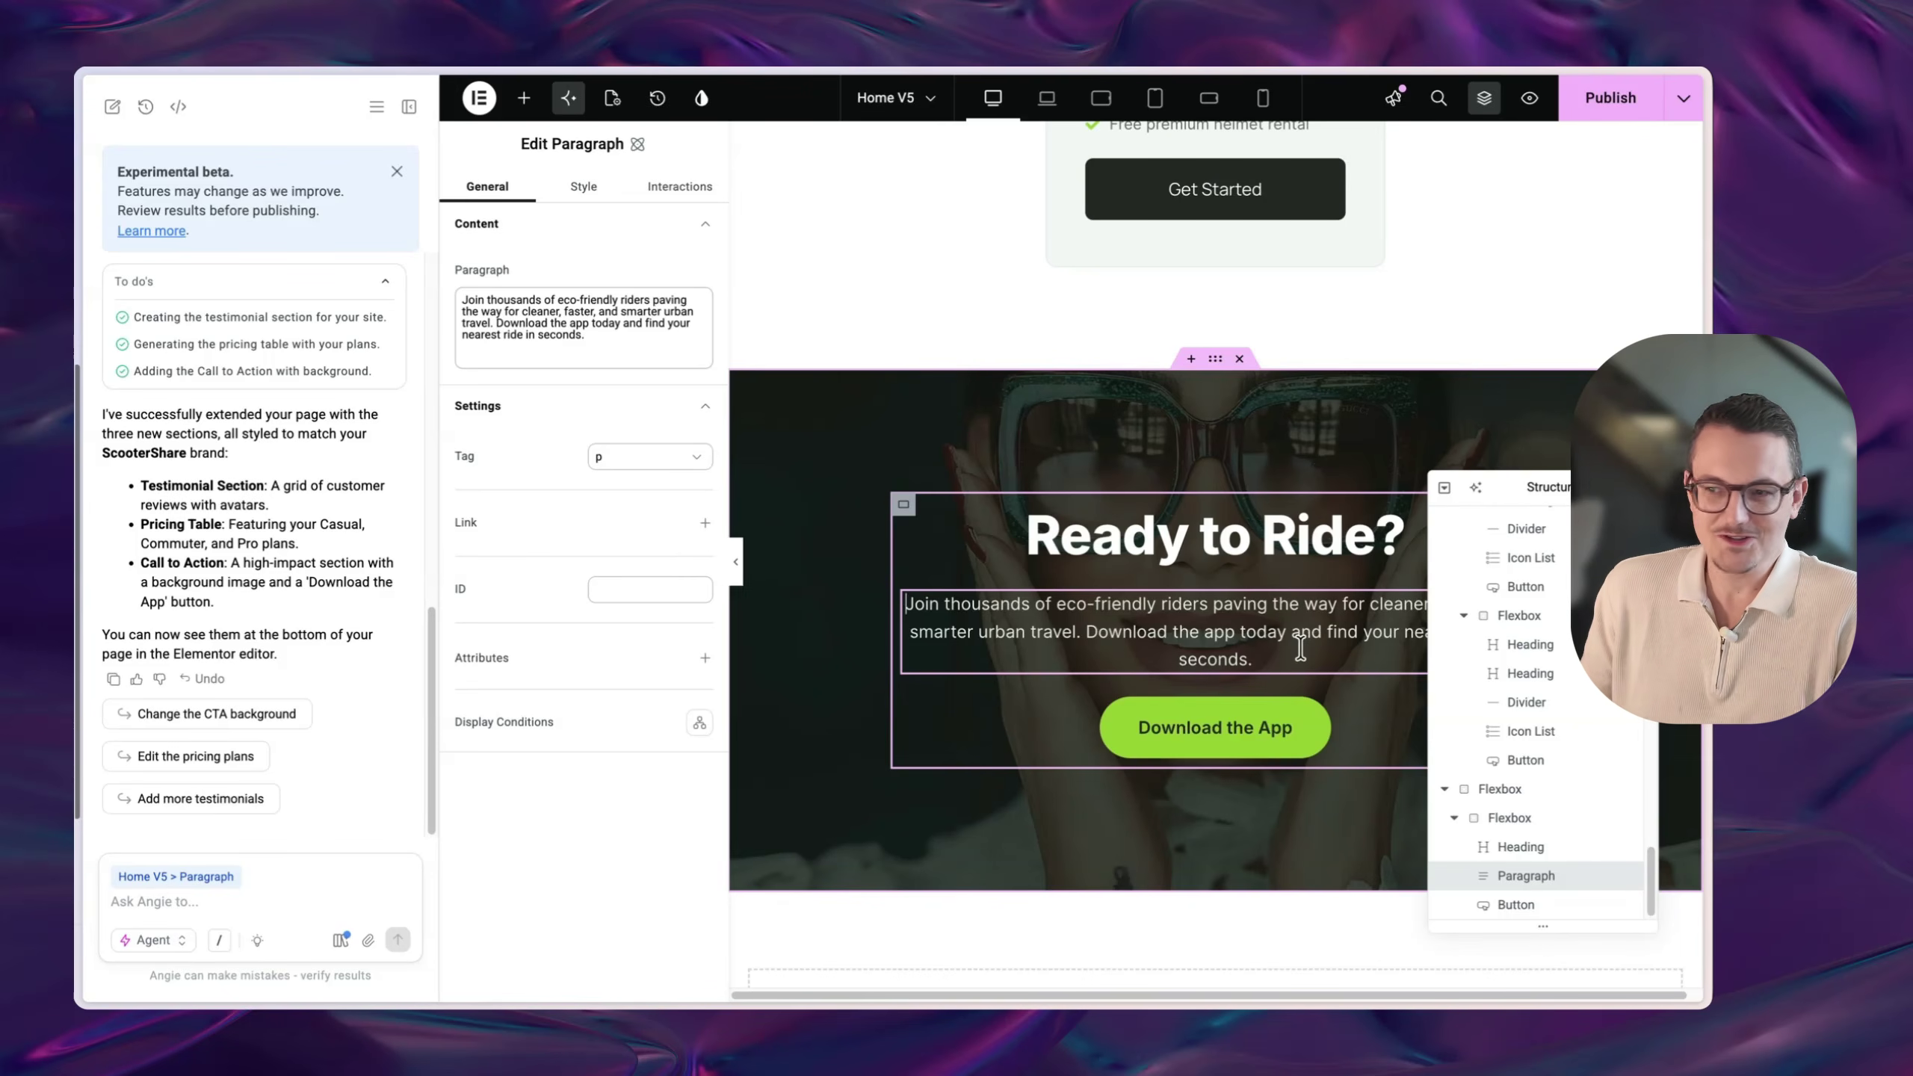
scroll(1281, 647, up, 6)
scroll(1149, 645, down, 3)
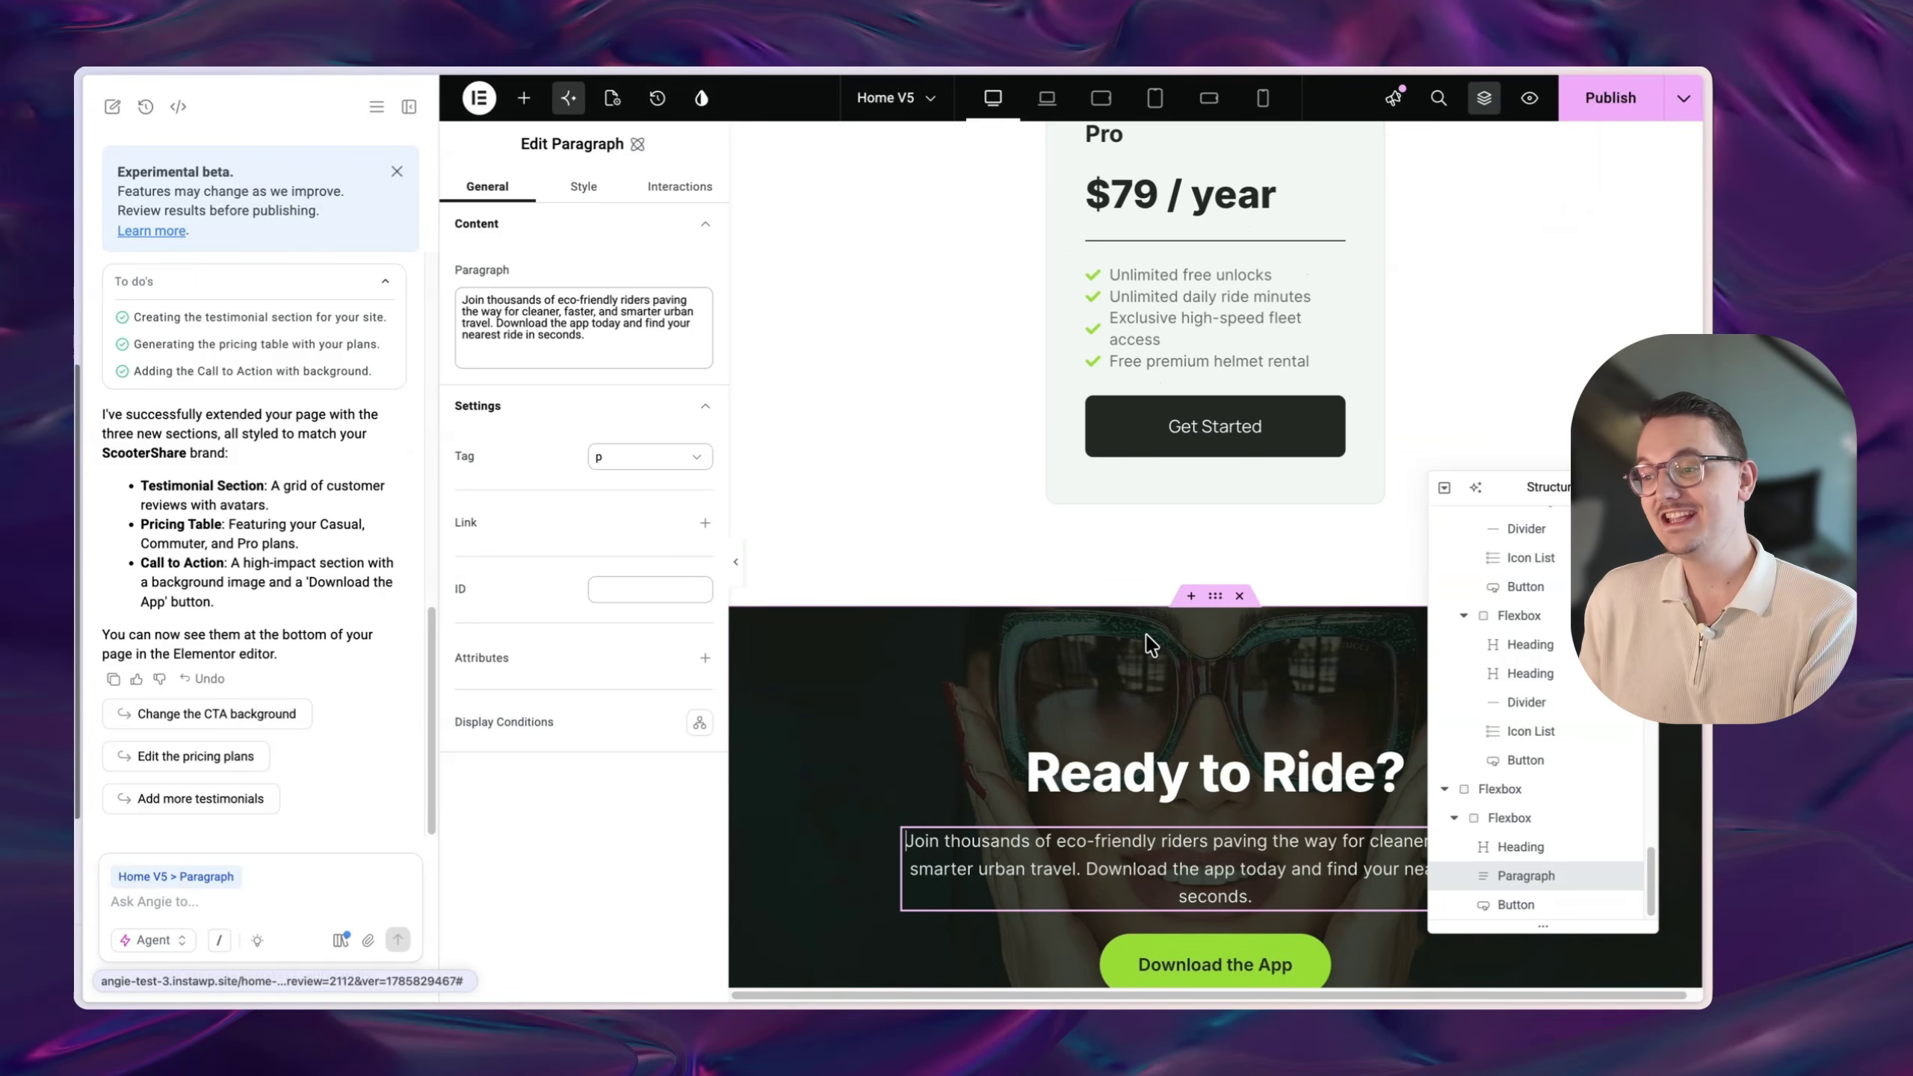
scroll(1150, 644, down, 3)
click(1215, 603)
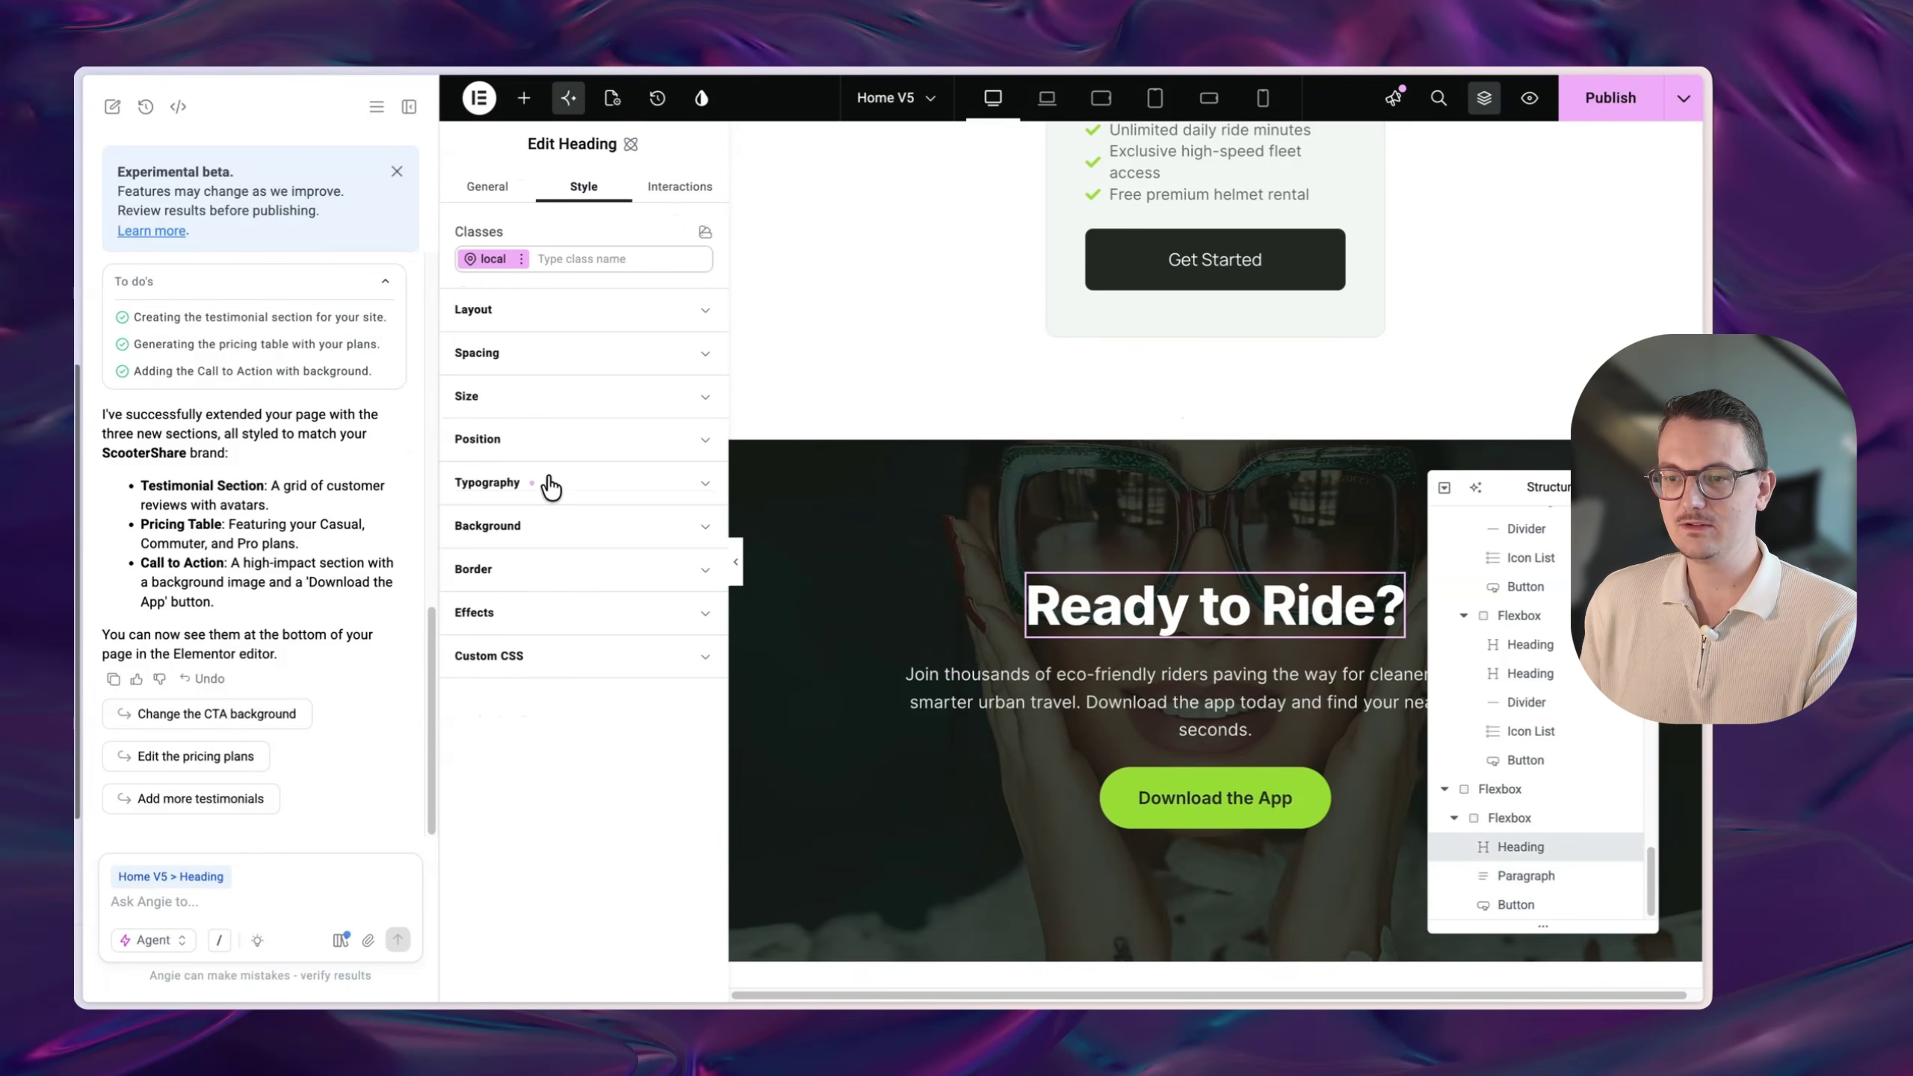
click(551, 484)
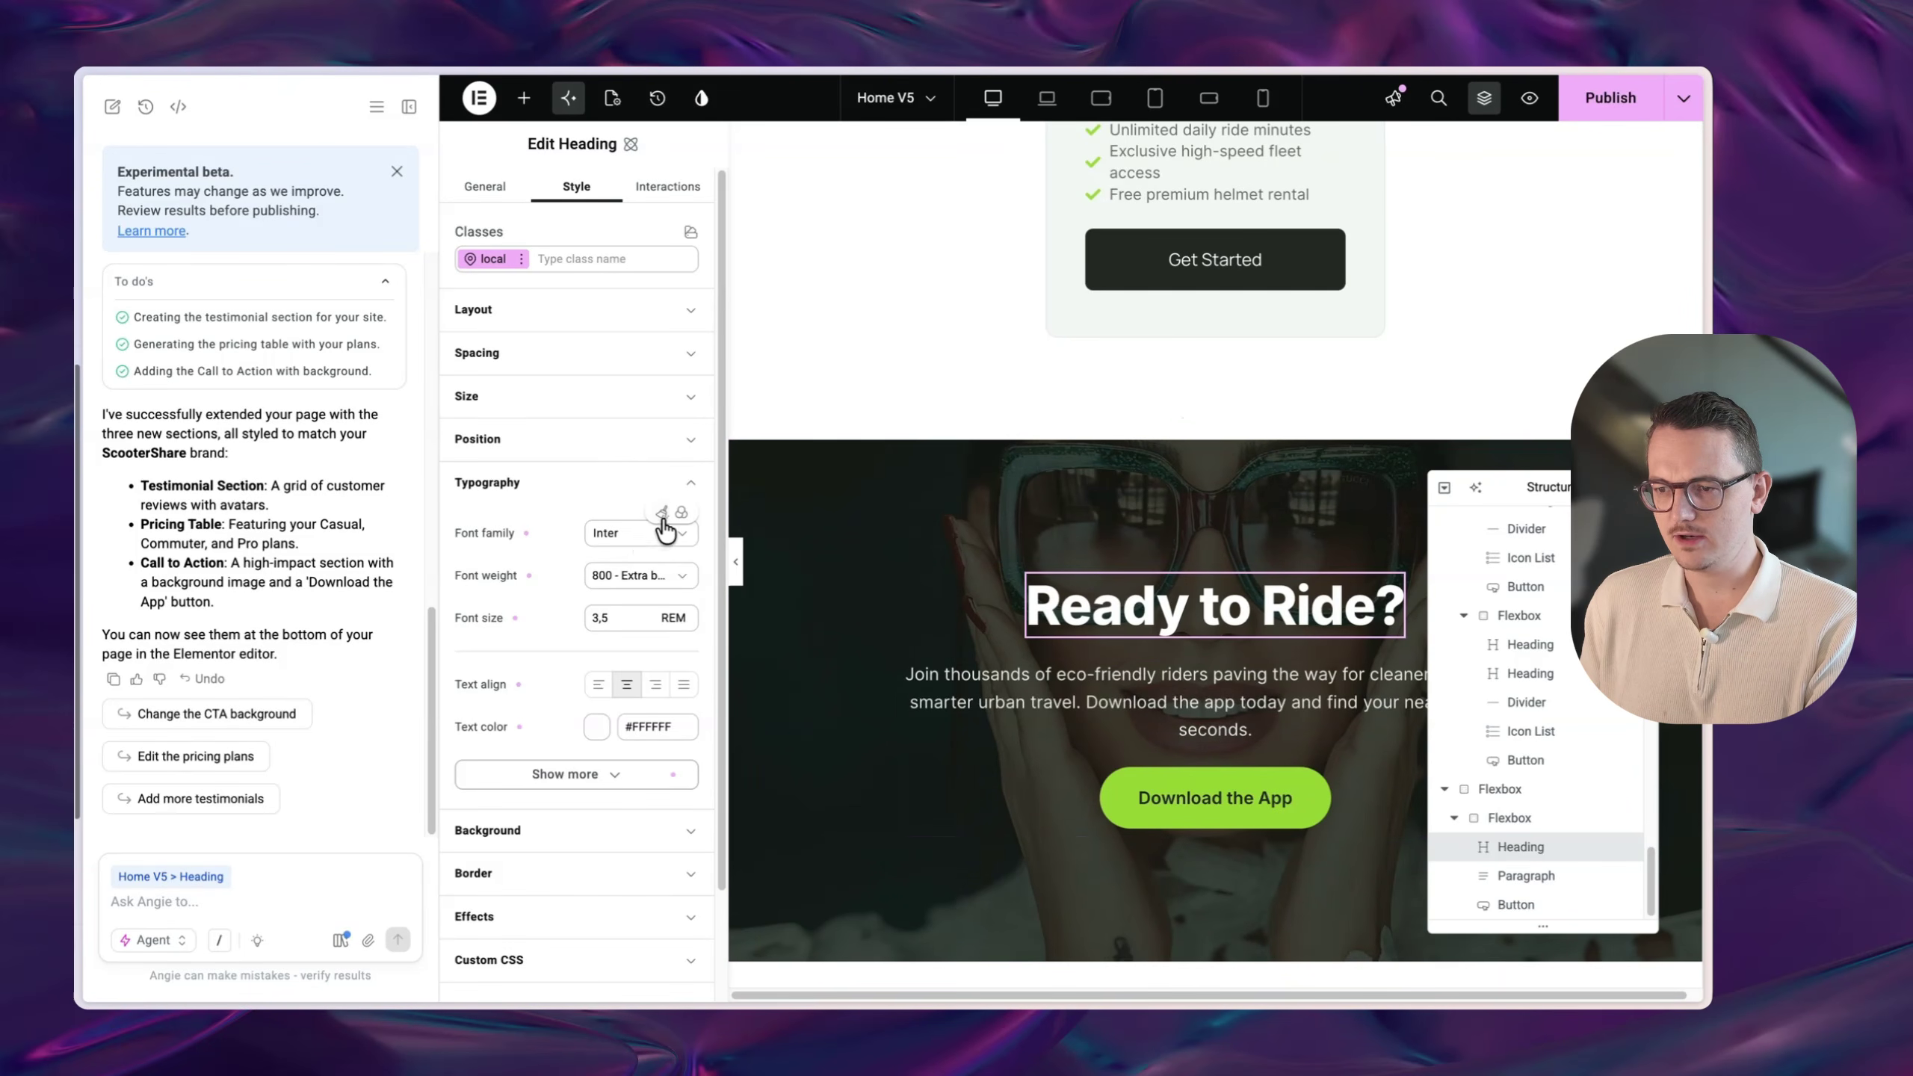
click(684, 514)
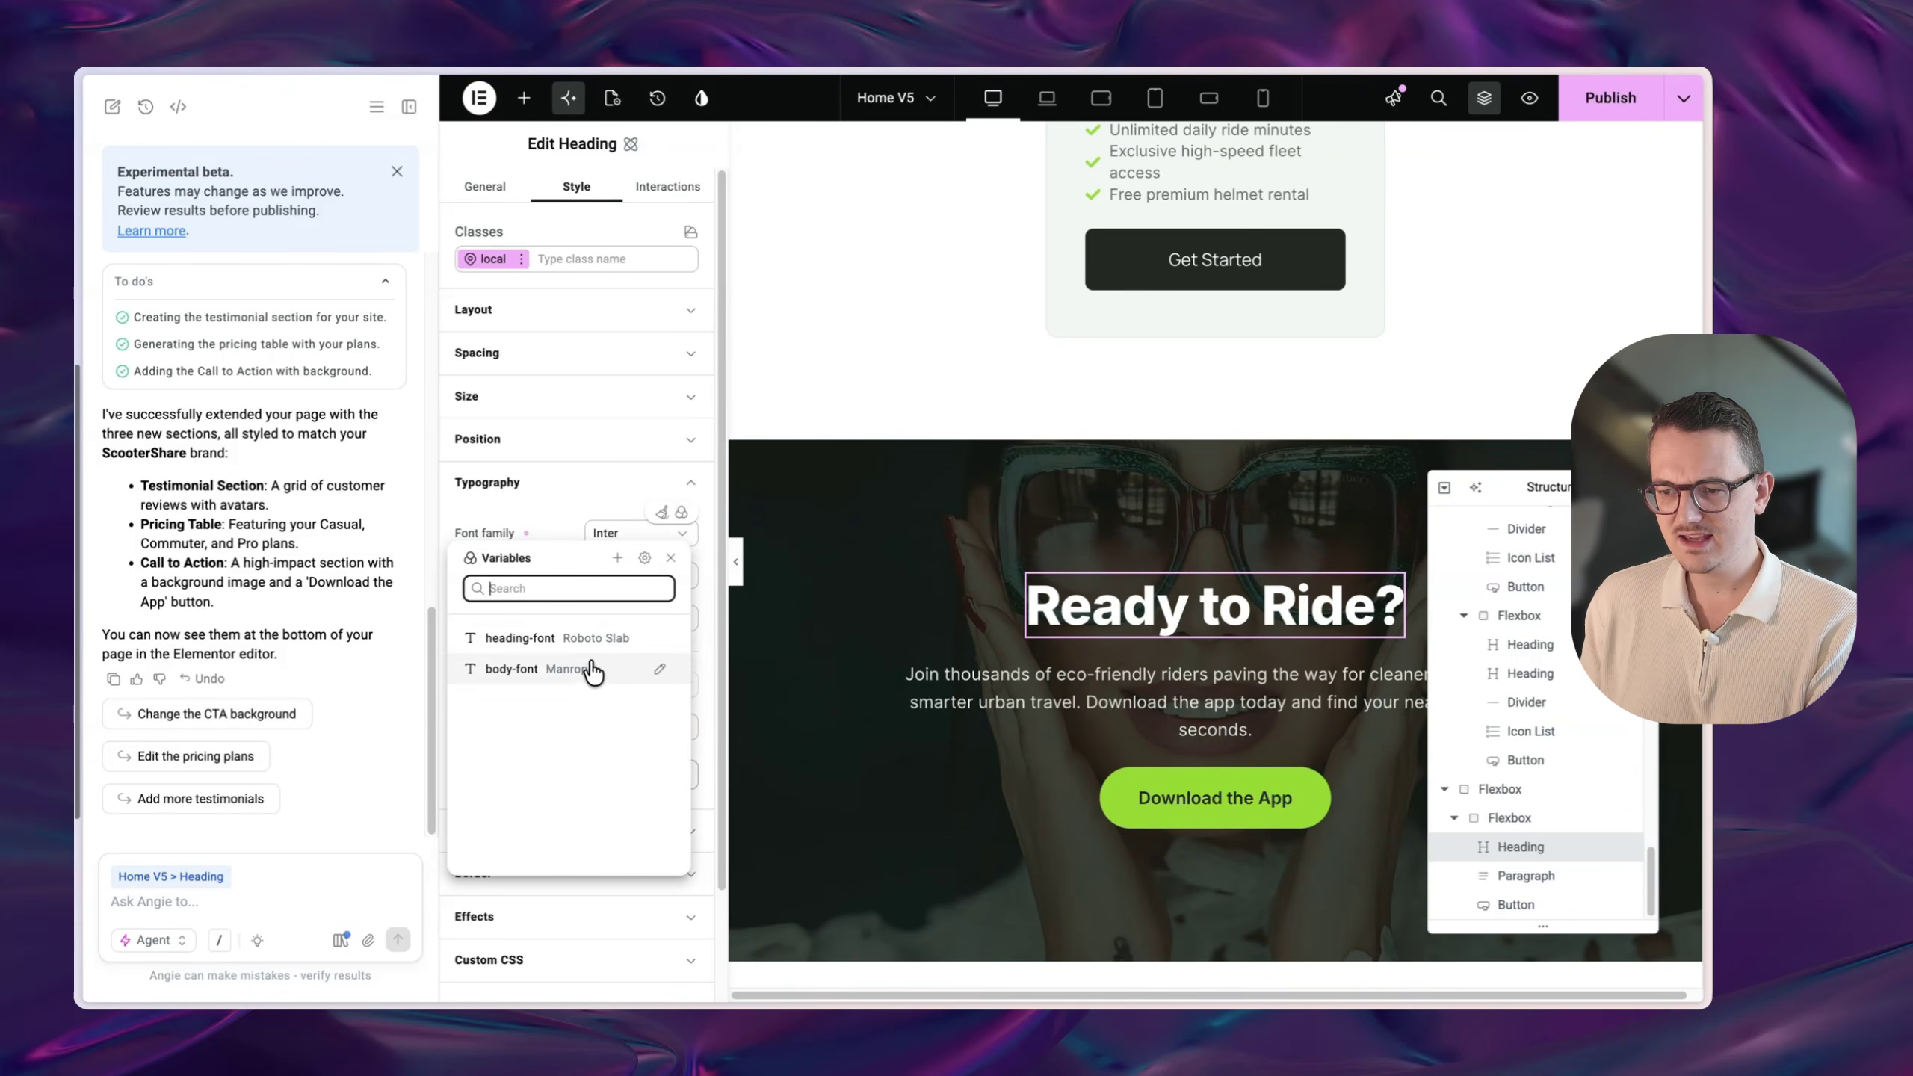
click(565, 521)
scroll(906, 663, up, 10)
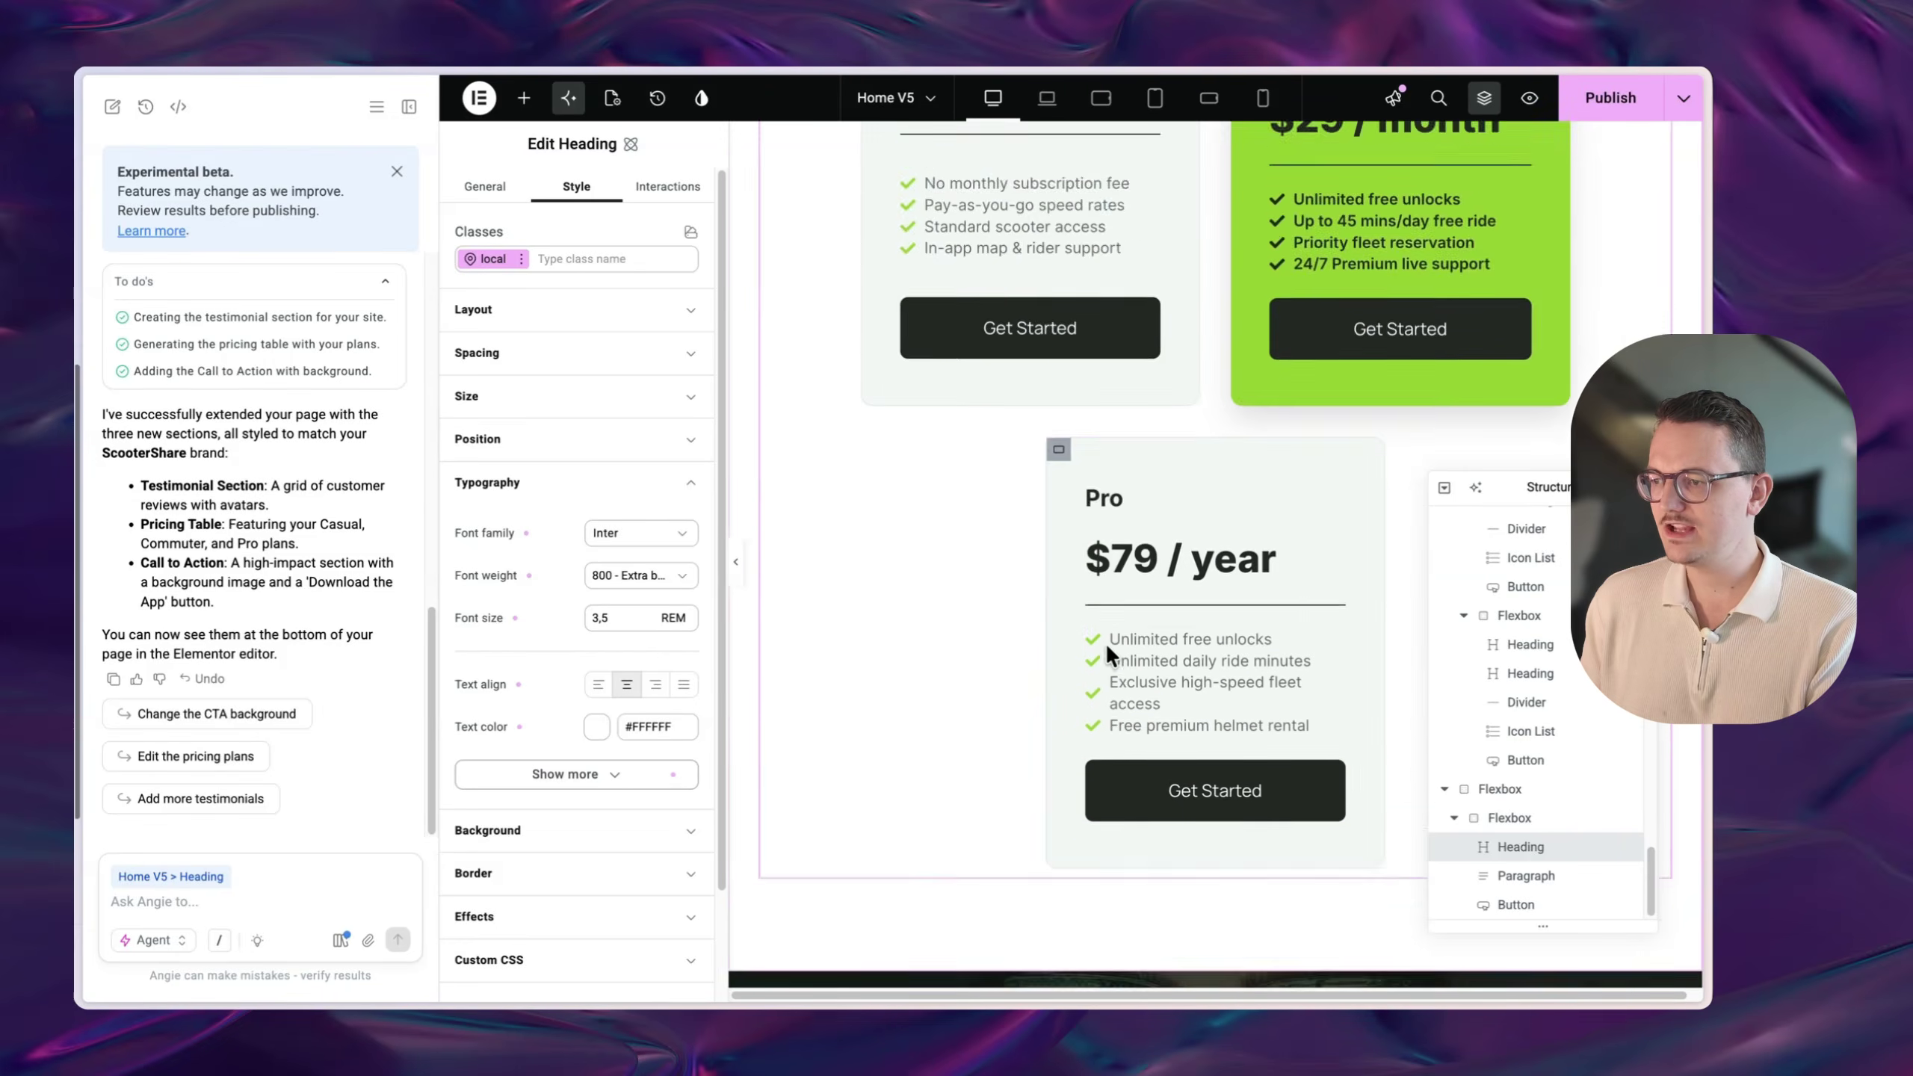
scroll(1106, 643, up, 15)
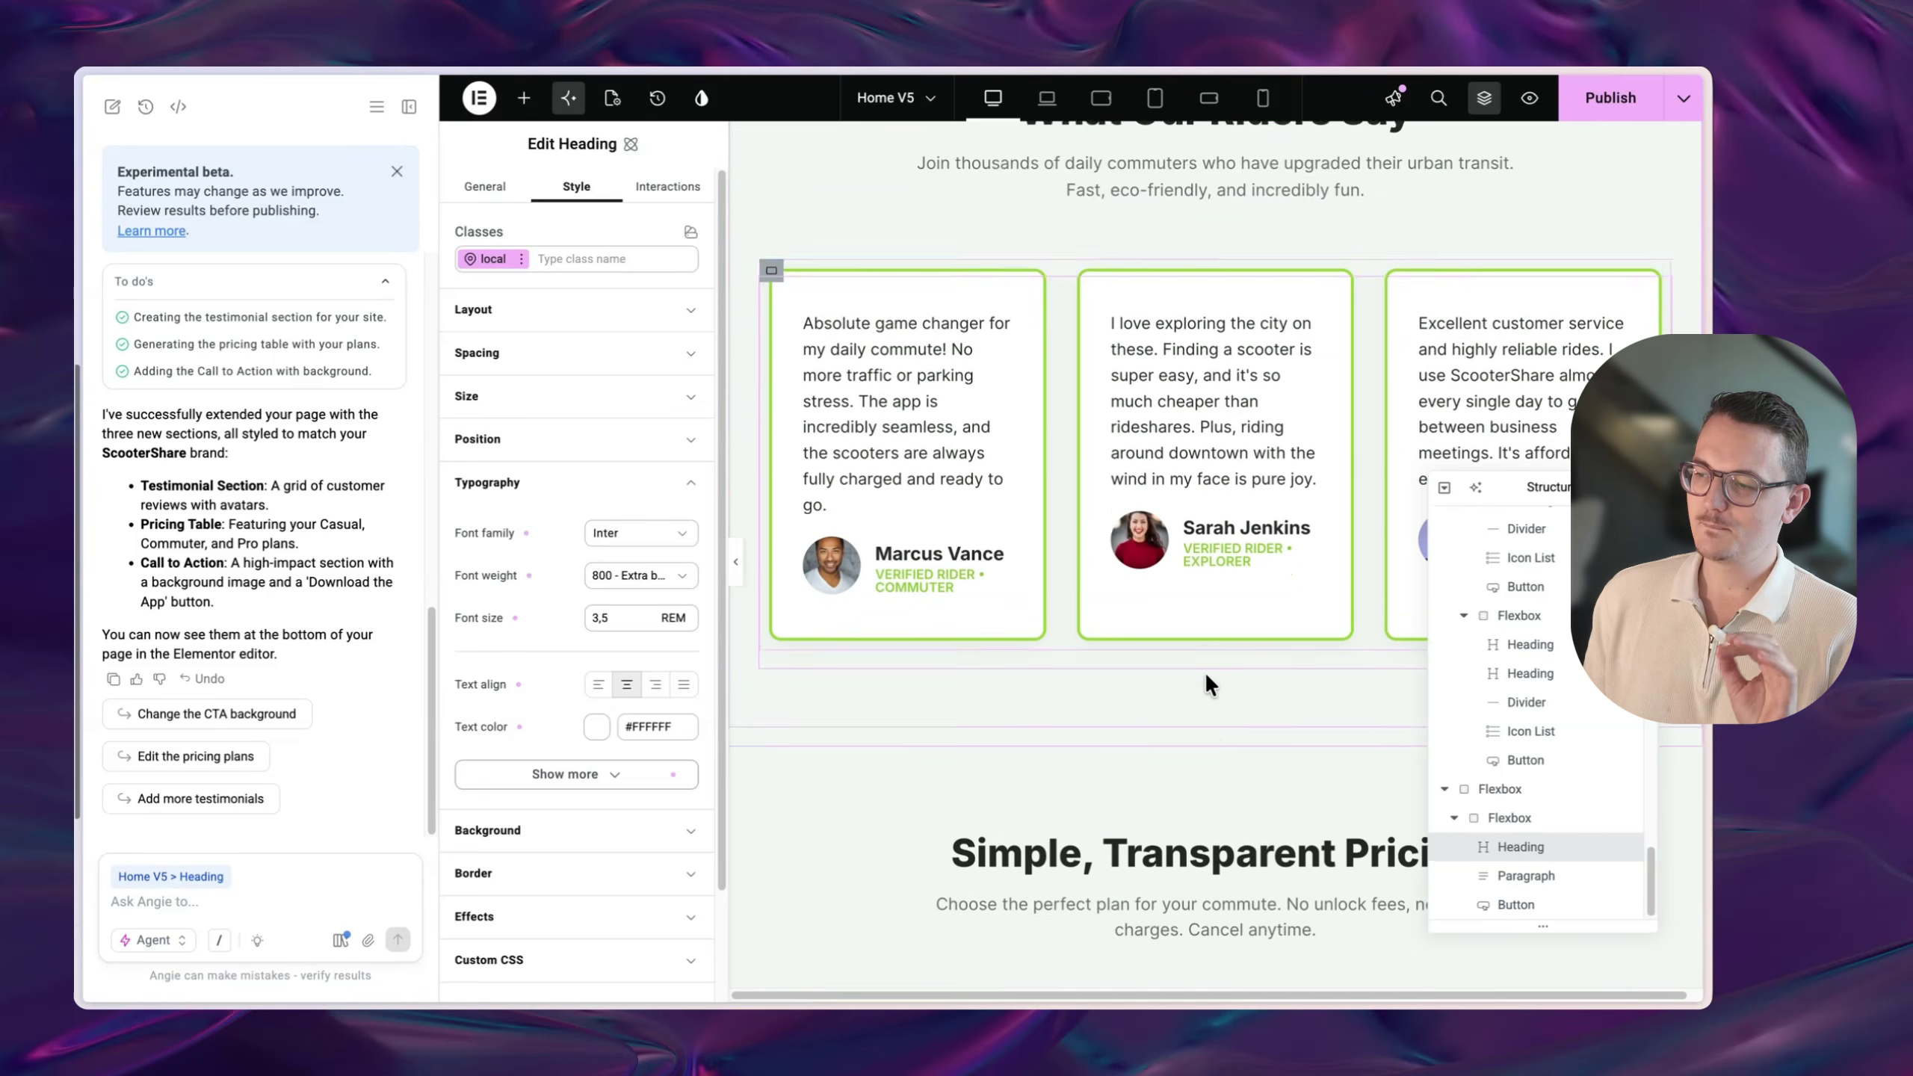
scroll(1206, 685, down, 2)
scroll(1205, 661, up, 5)
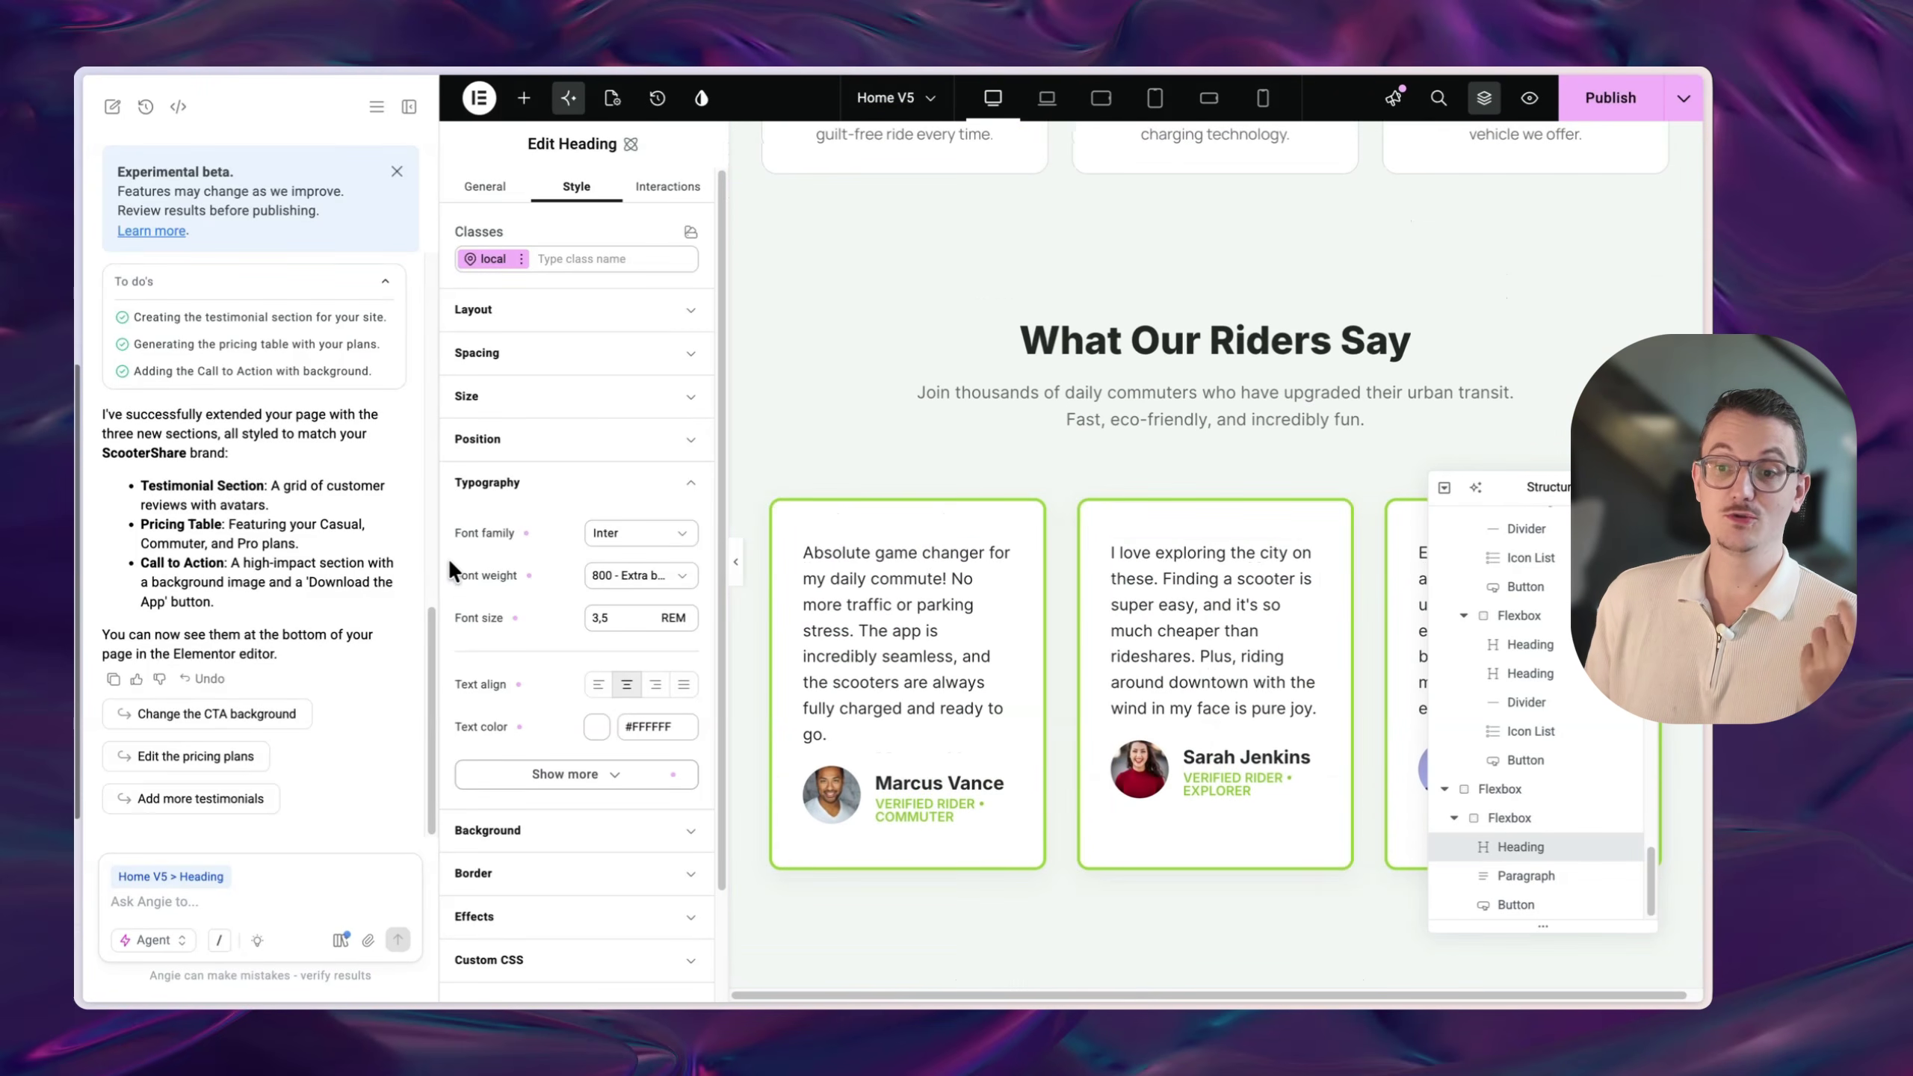
scroll(1071, 657, down, 15)
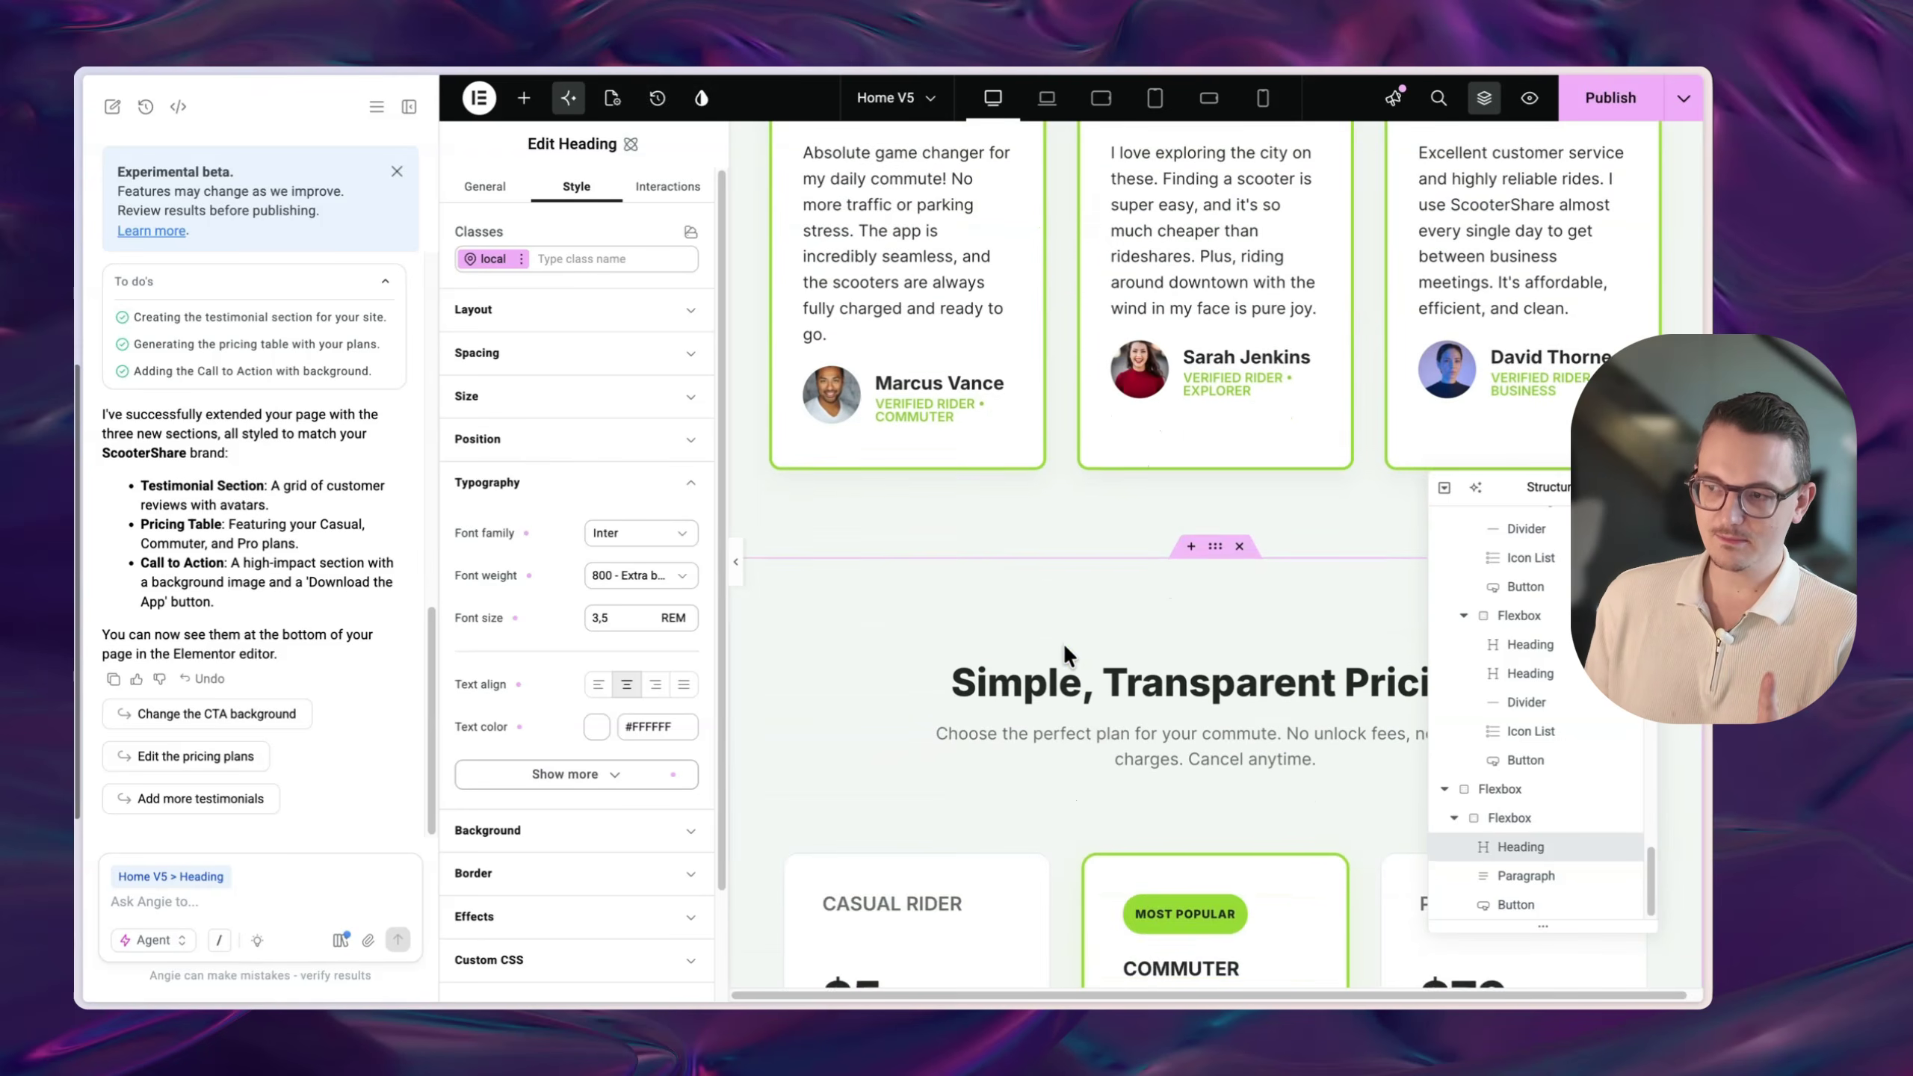
scroll(1064, 648, down, 20)
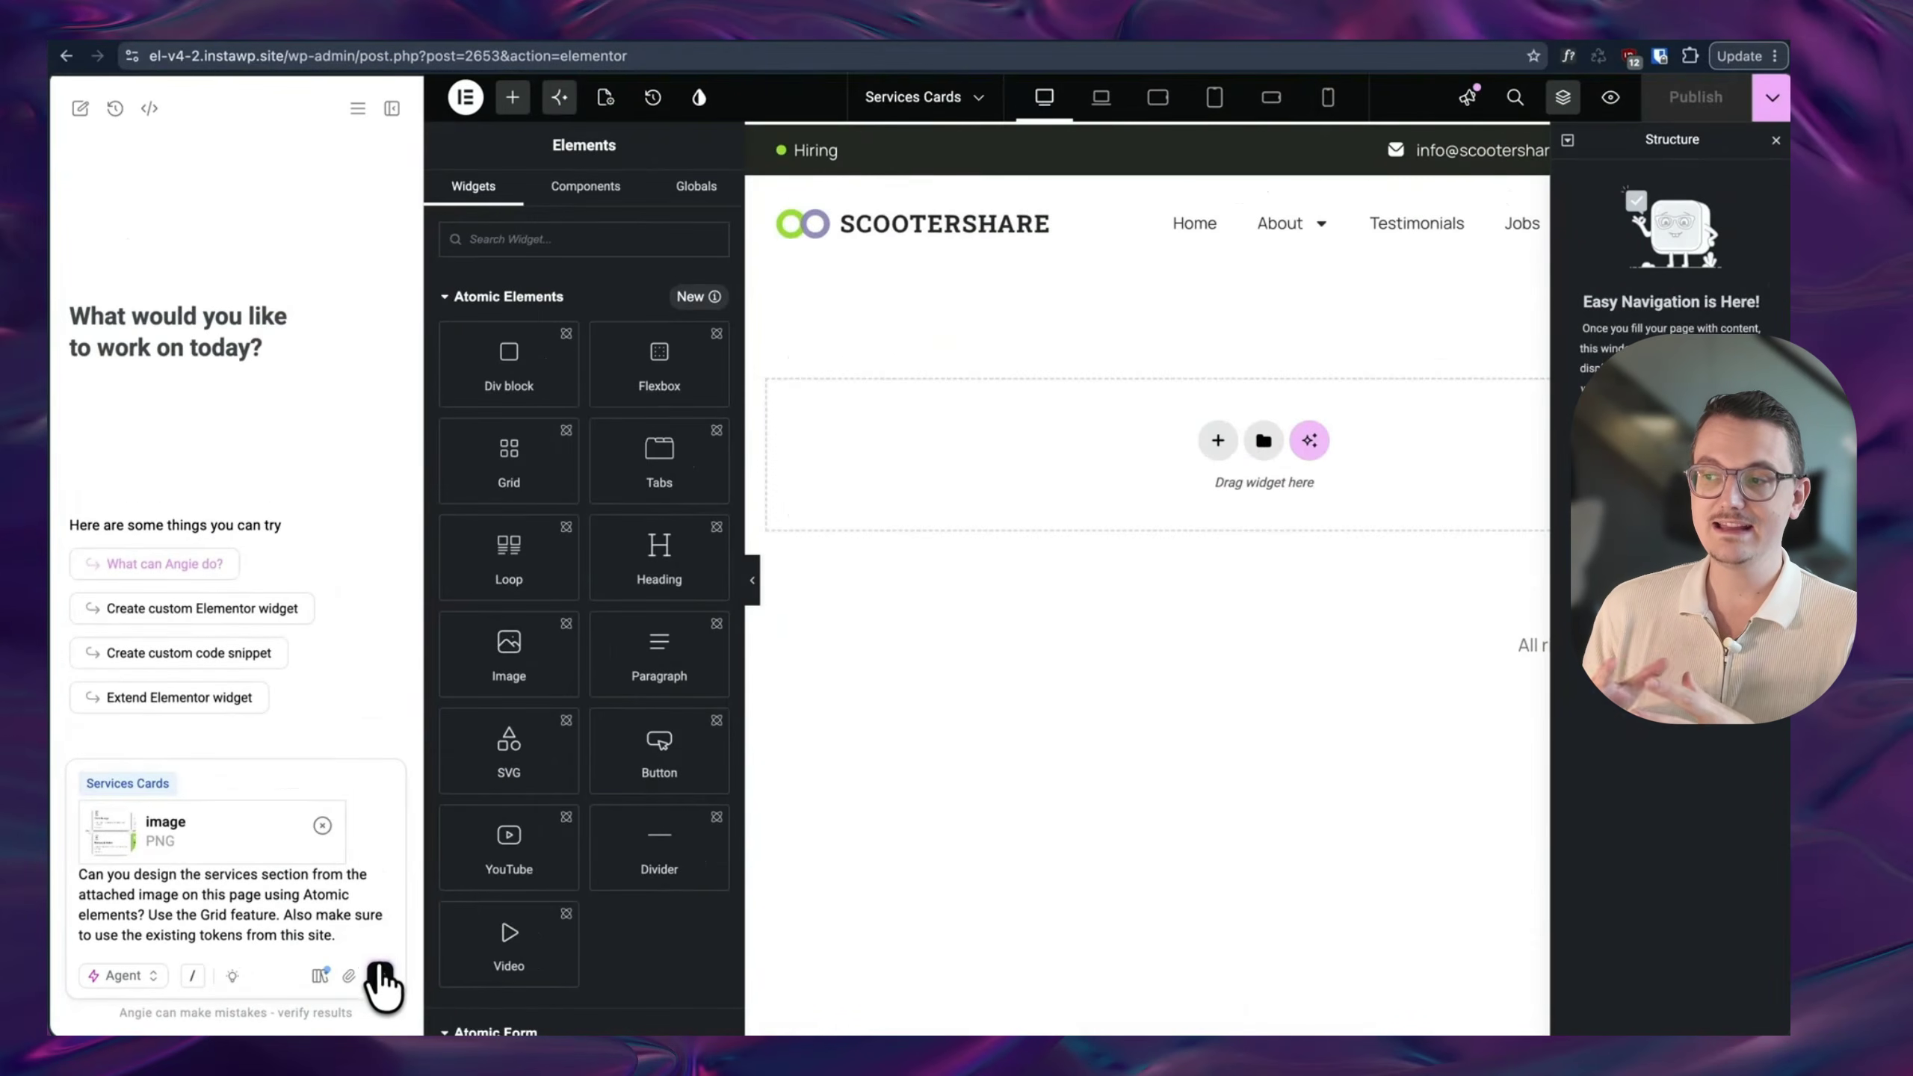
click(380, 976)
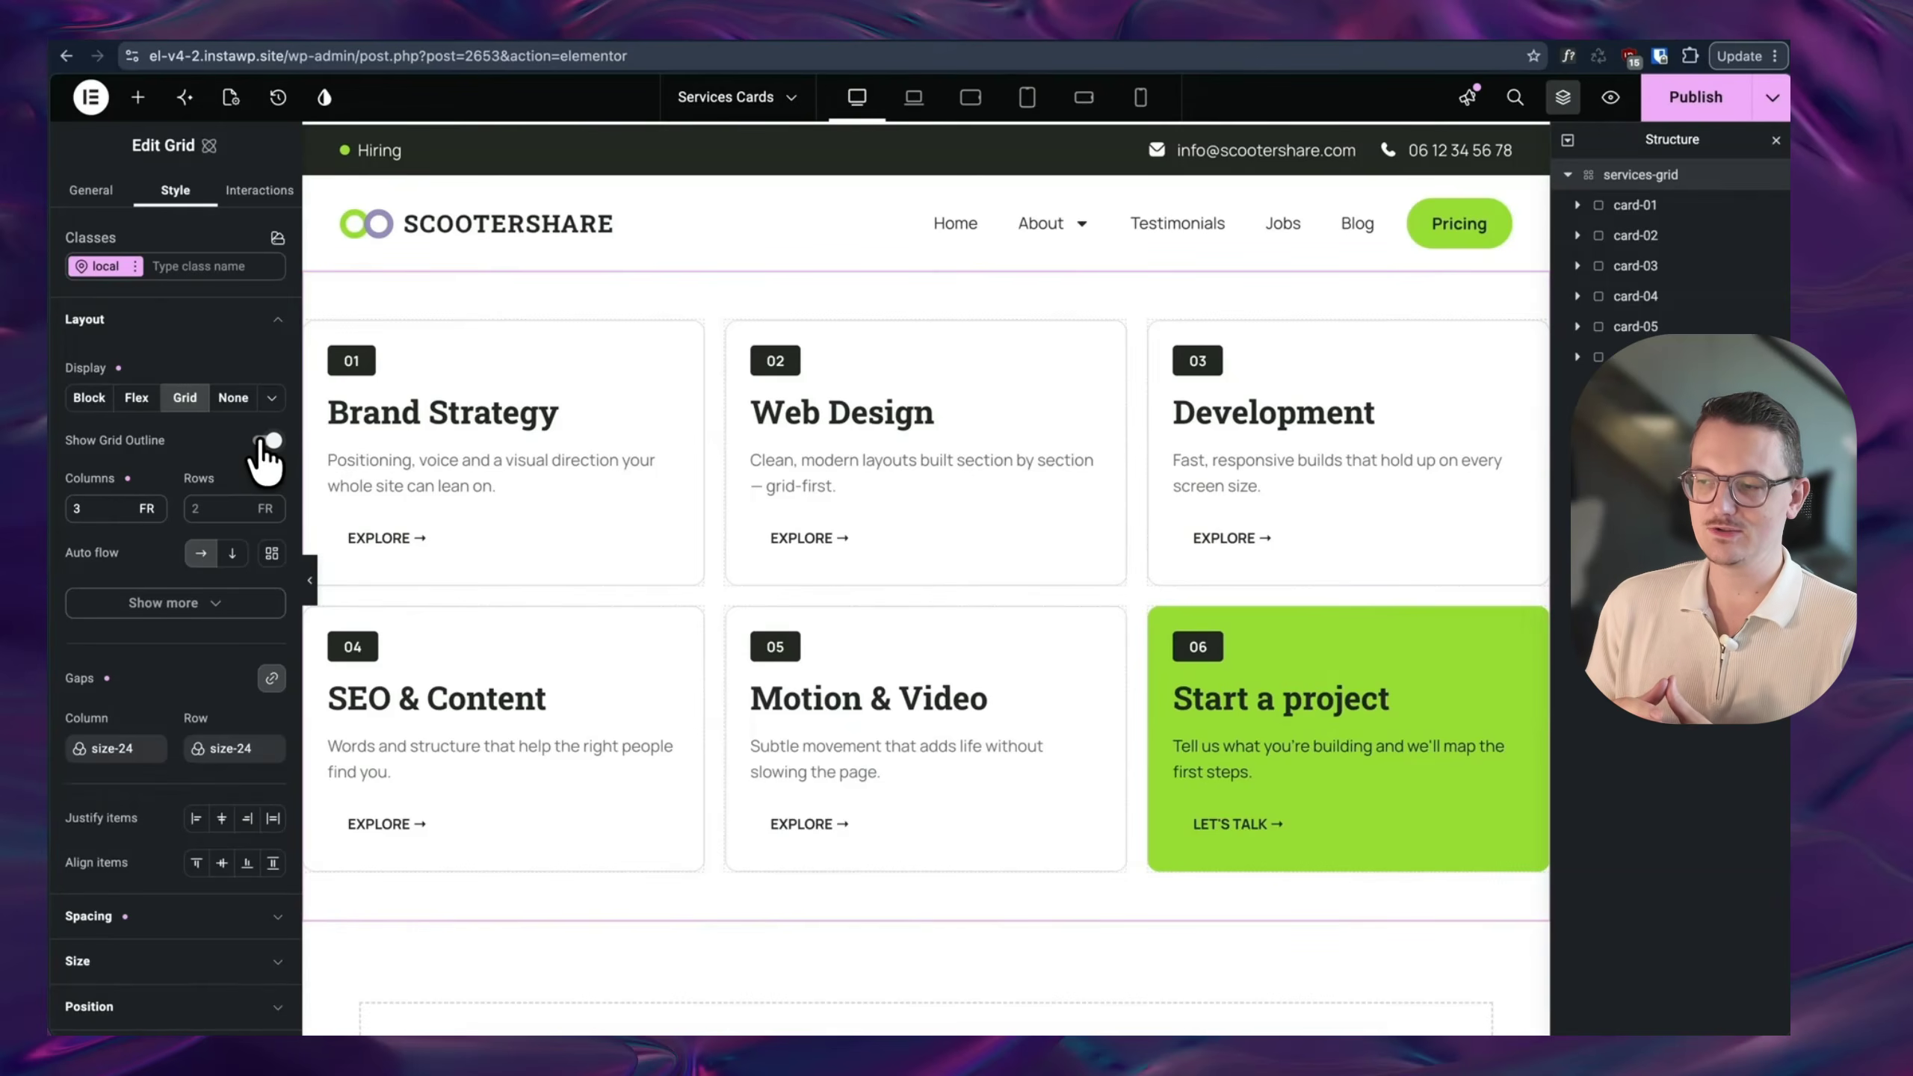
click(264, 441)
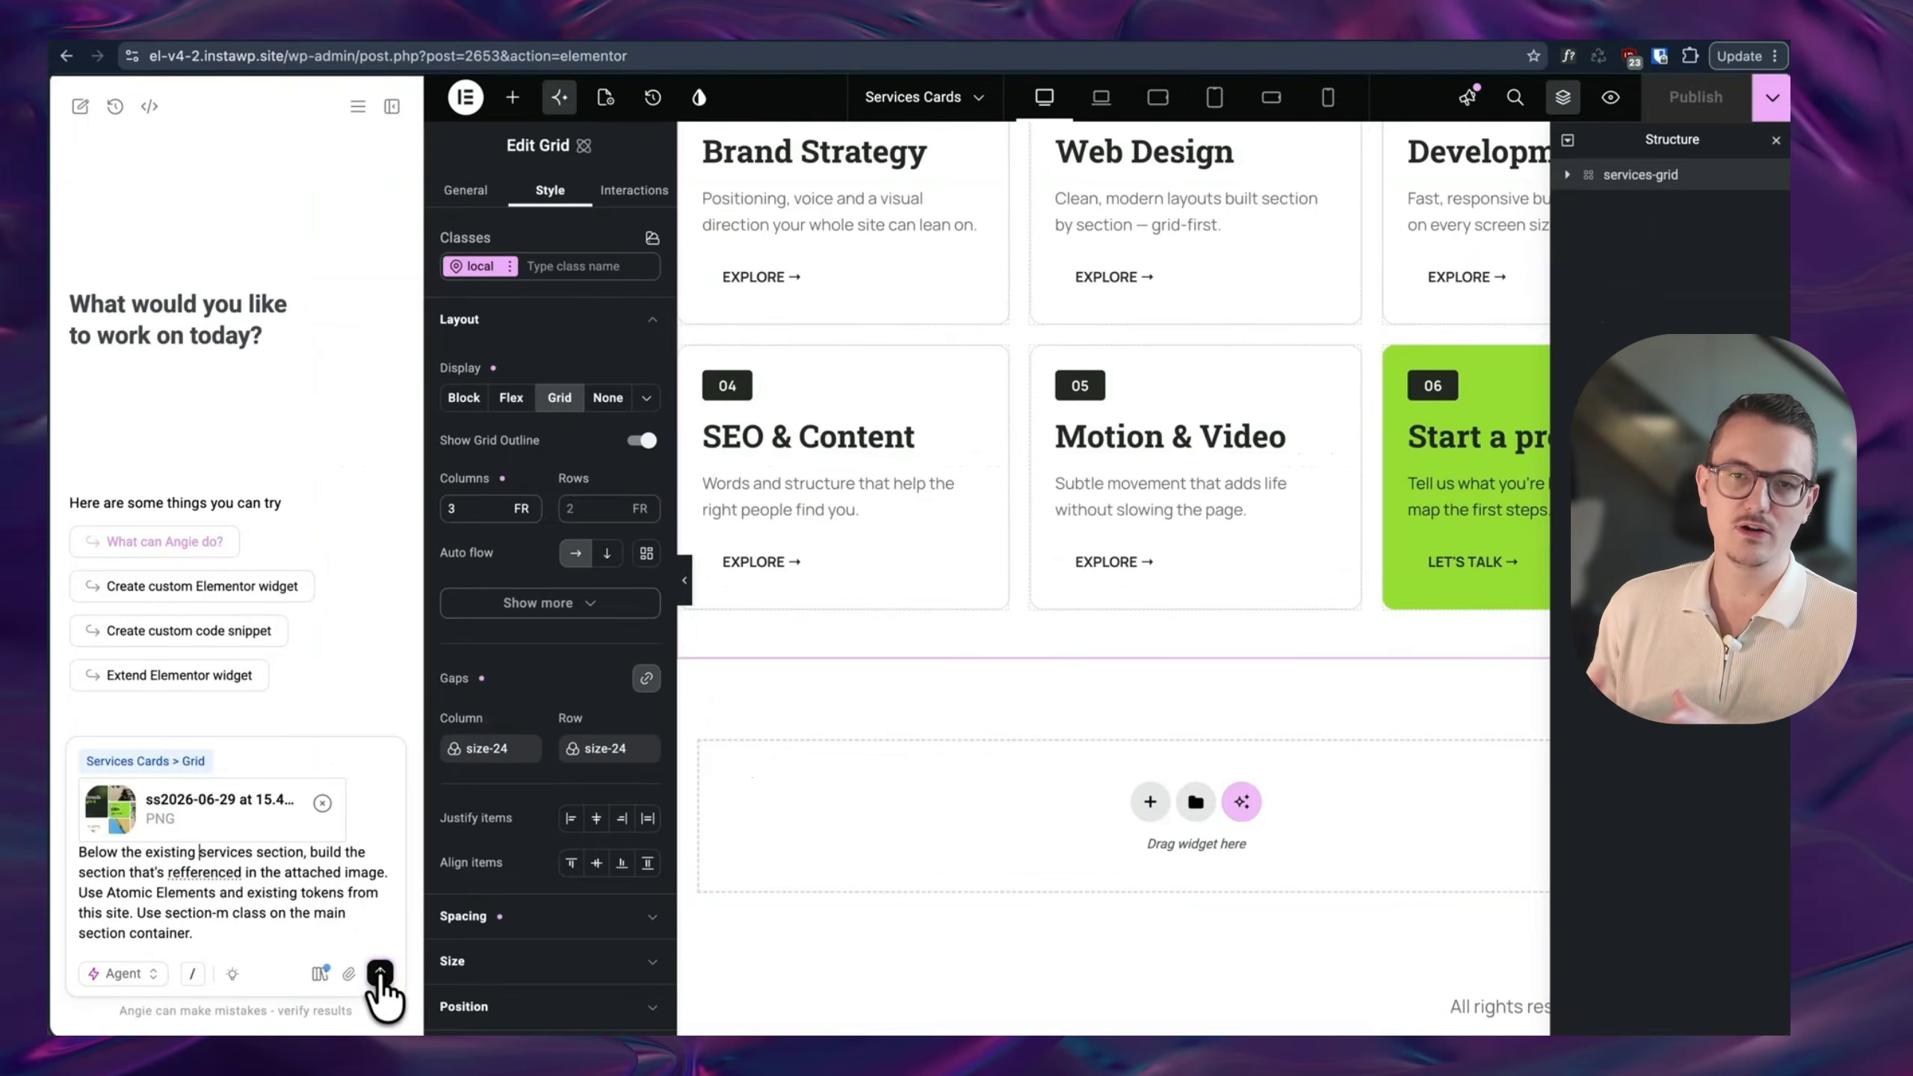
click(380, 974)
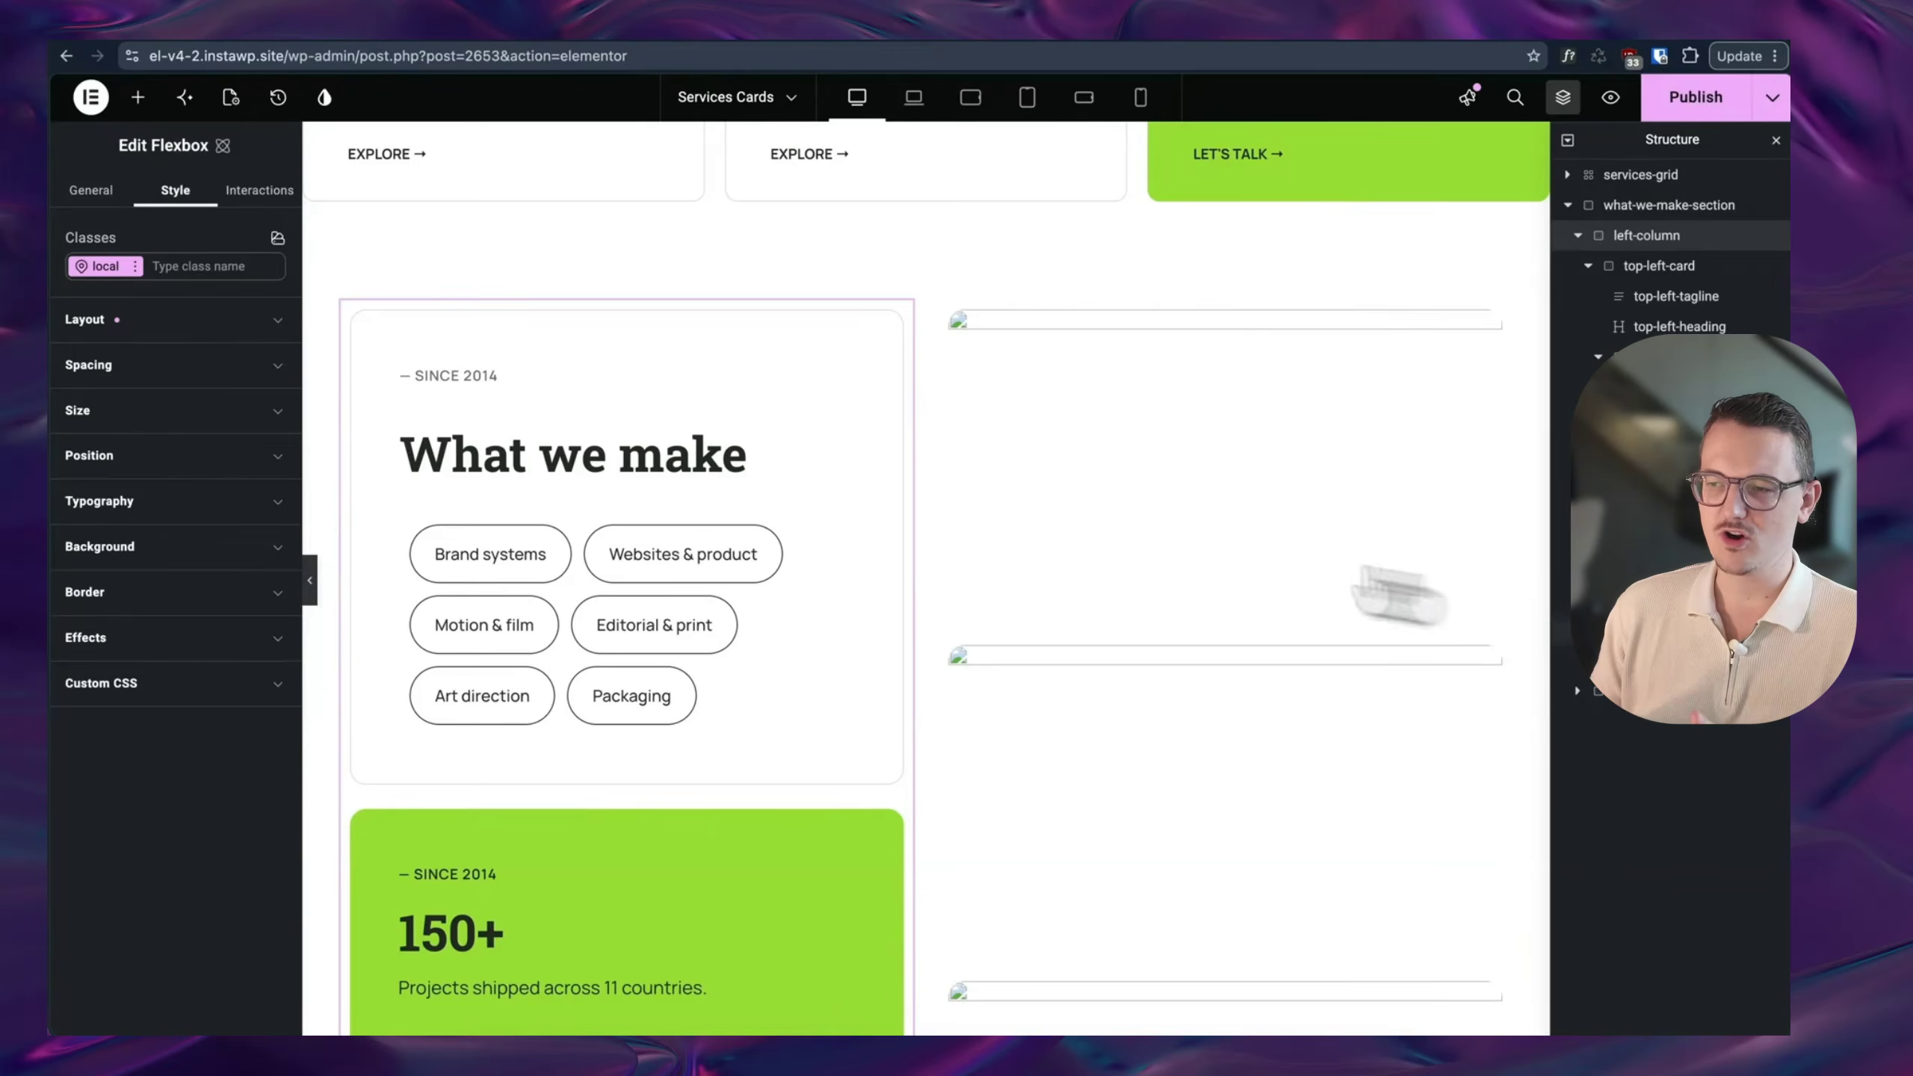
click(632, 440)
scroll(761, 596, down, 7)
scroll(757, 619, down, 3)
scroll(747, 612, up, 10)
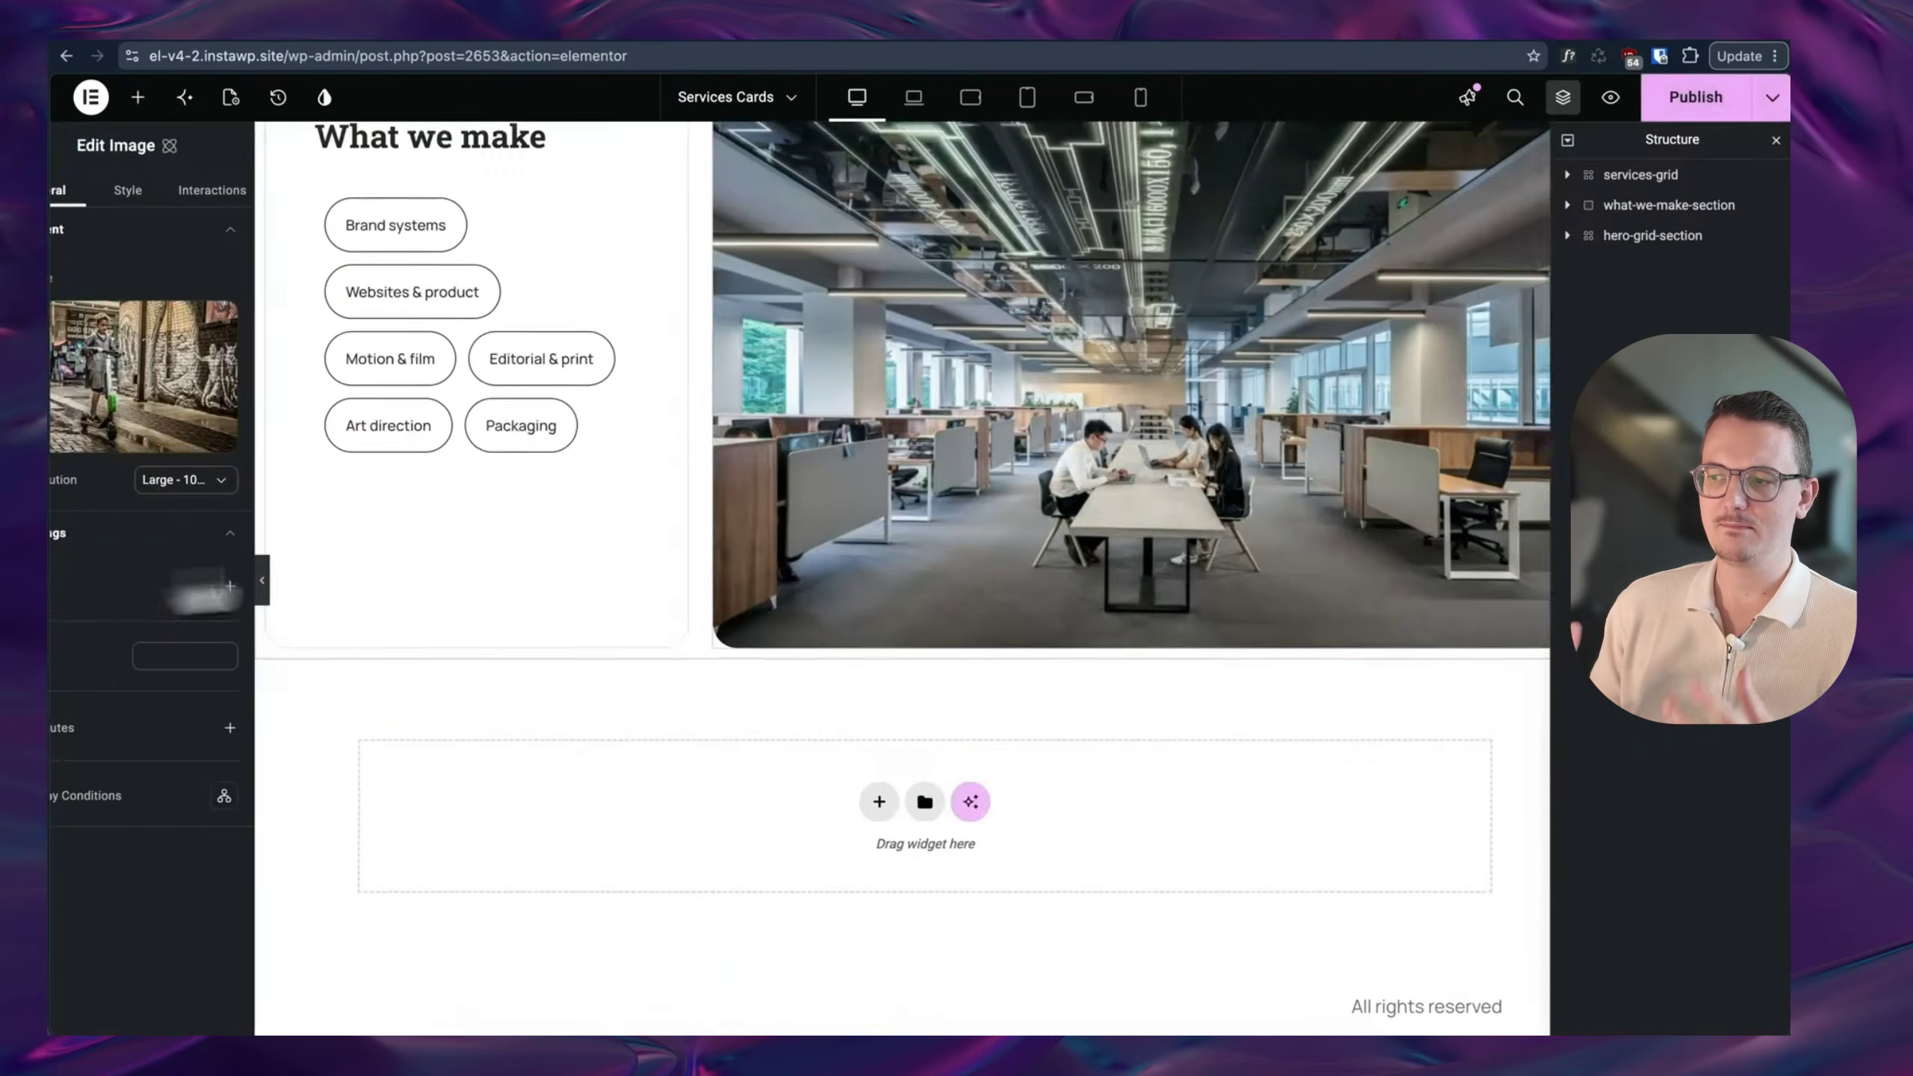
scroll(831, 527, up, 15)
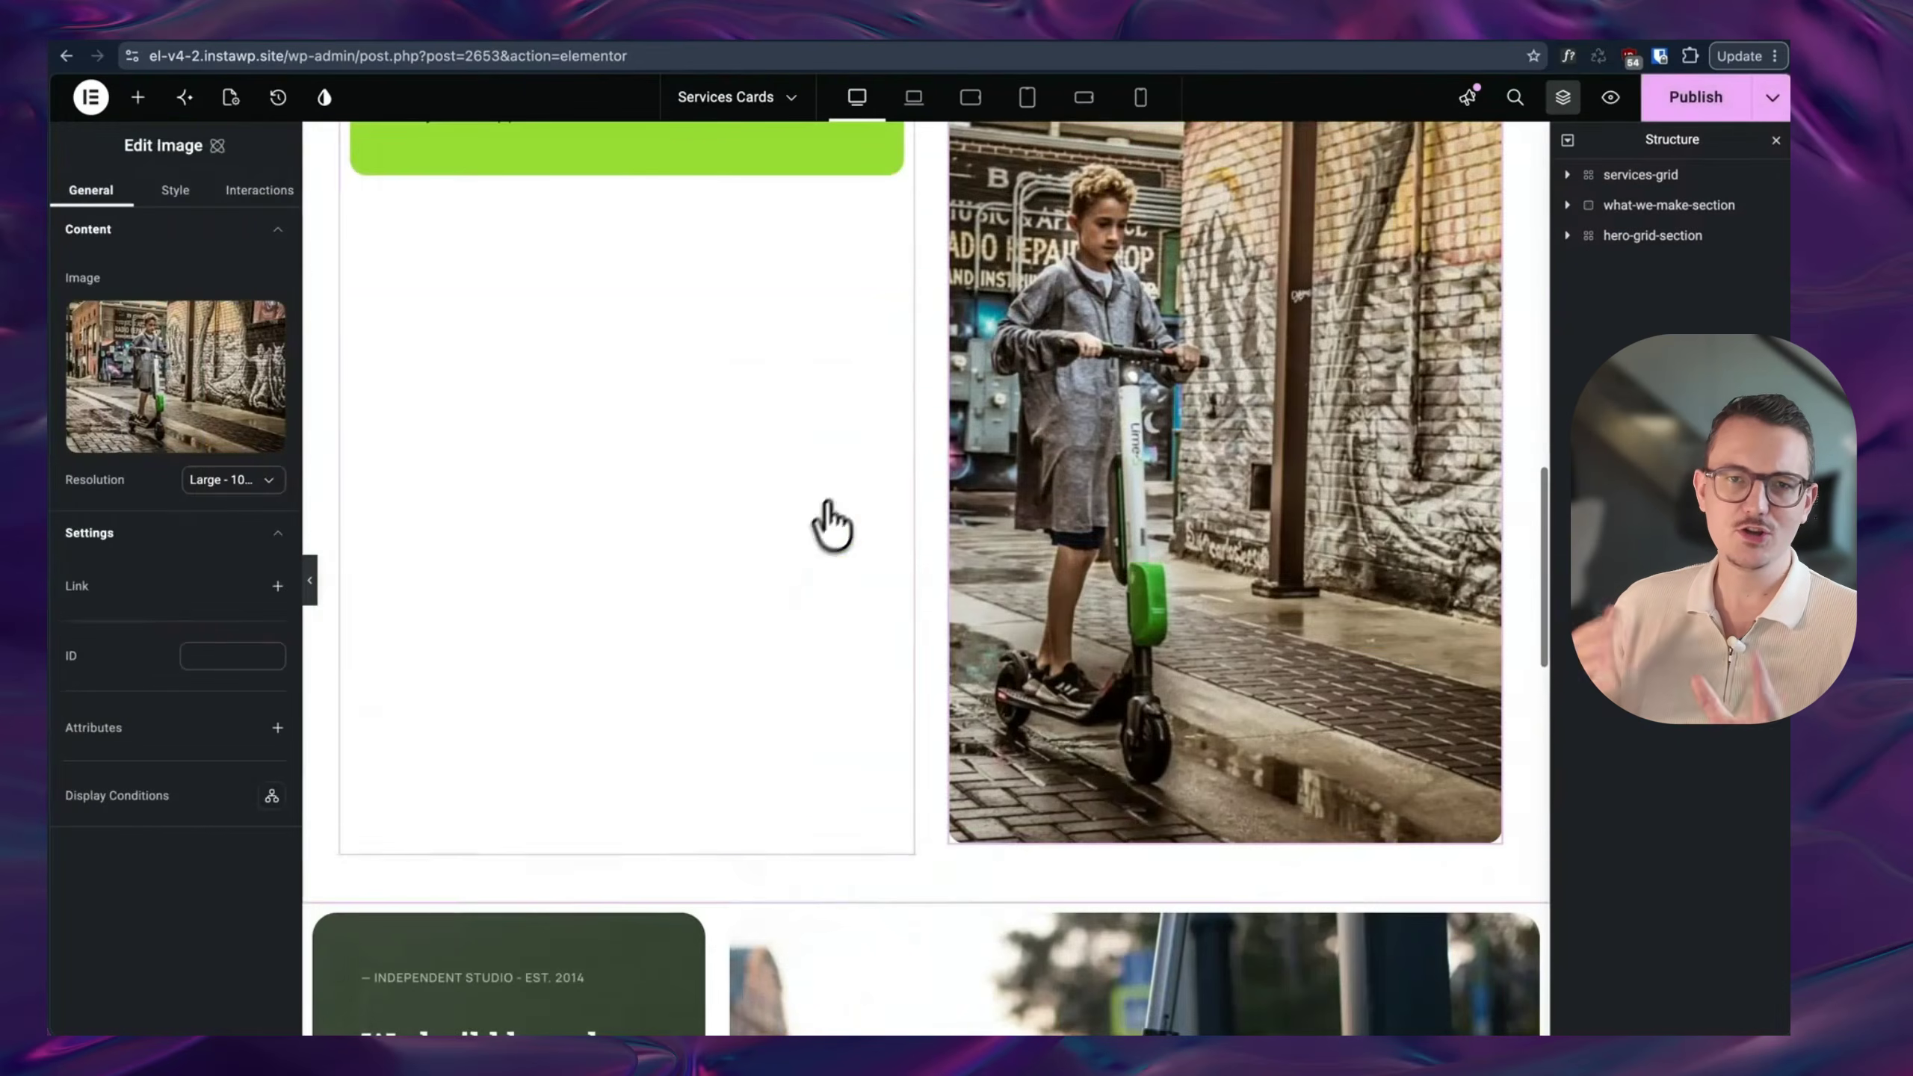
click(1650, 237)
scroll(1158, 426, up, 8)
scroll(1145, 440, up, 5)
scroll(1145, 440, down, 5)
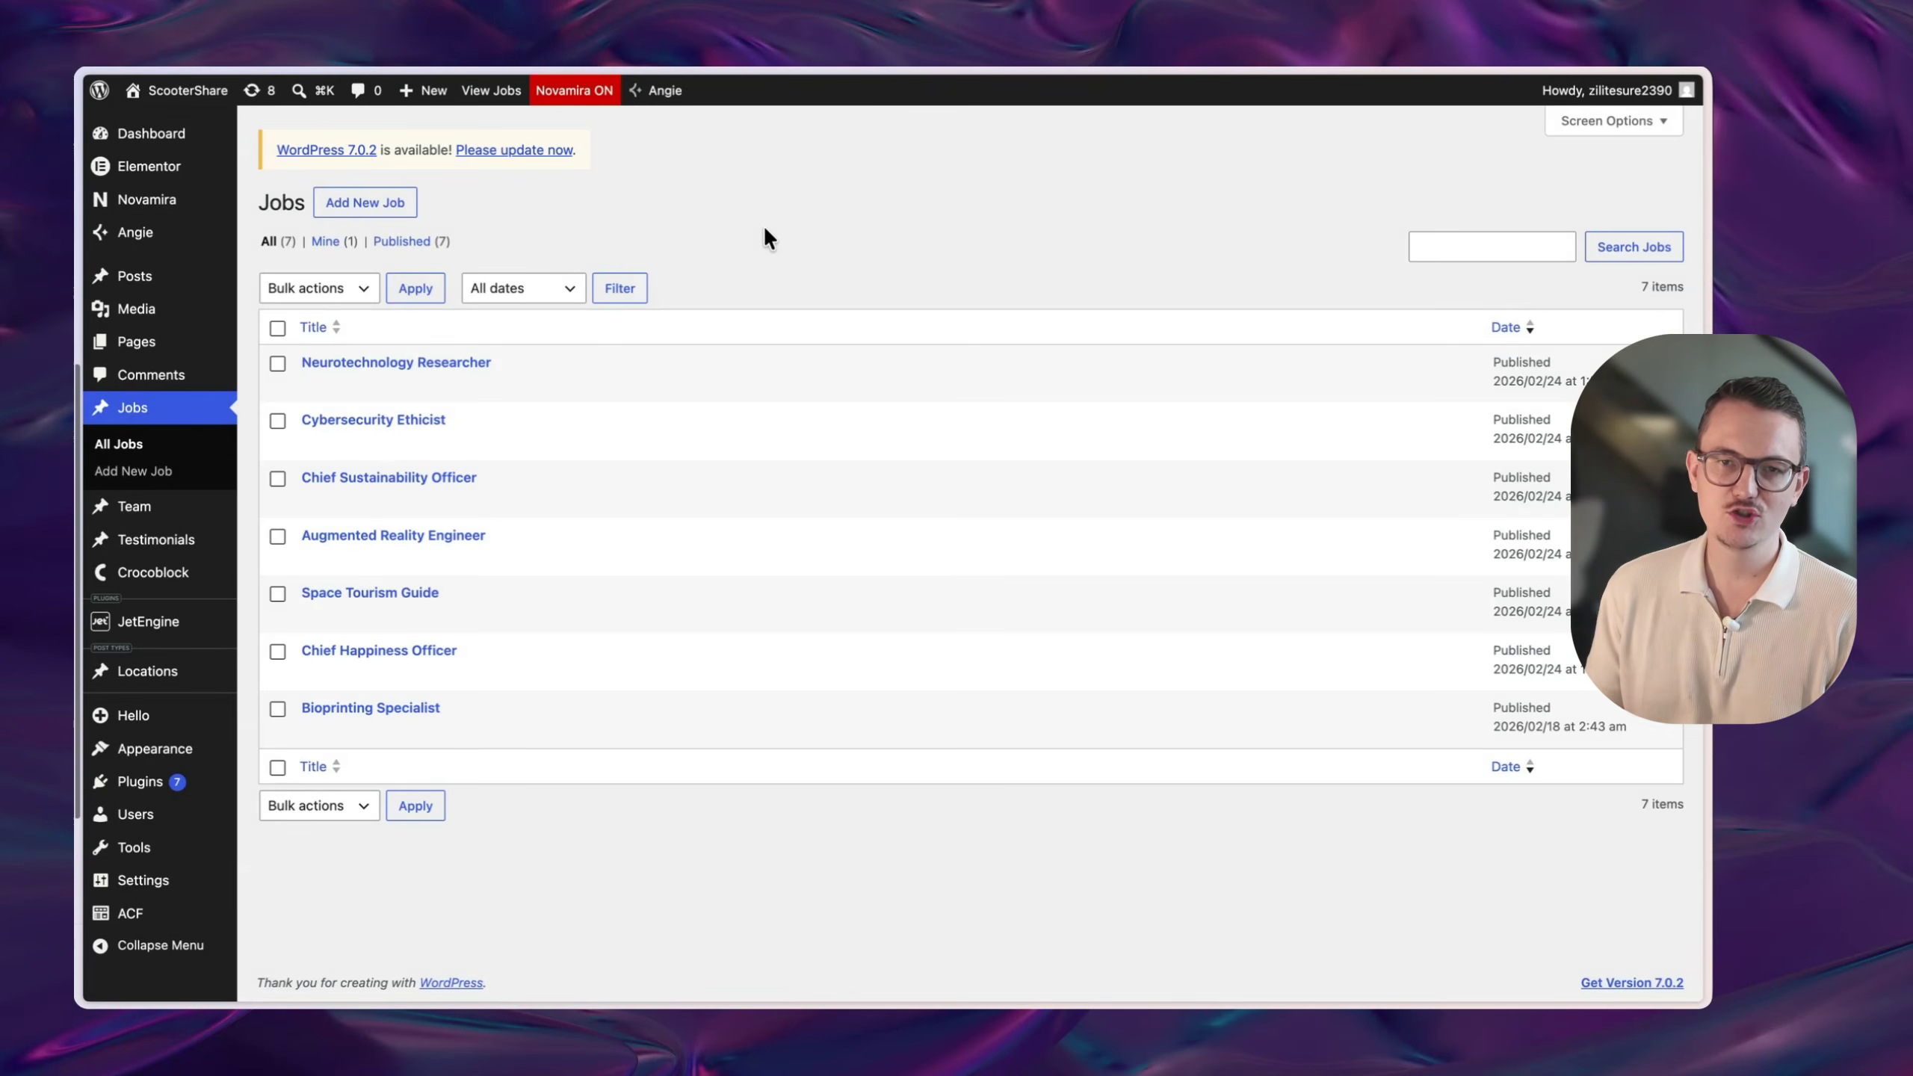
- Switch Angie to Super Admin mode and open the Neurotechnology Researcher job
click(642, 92)
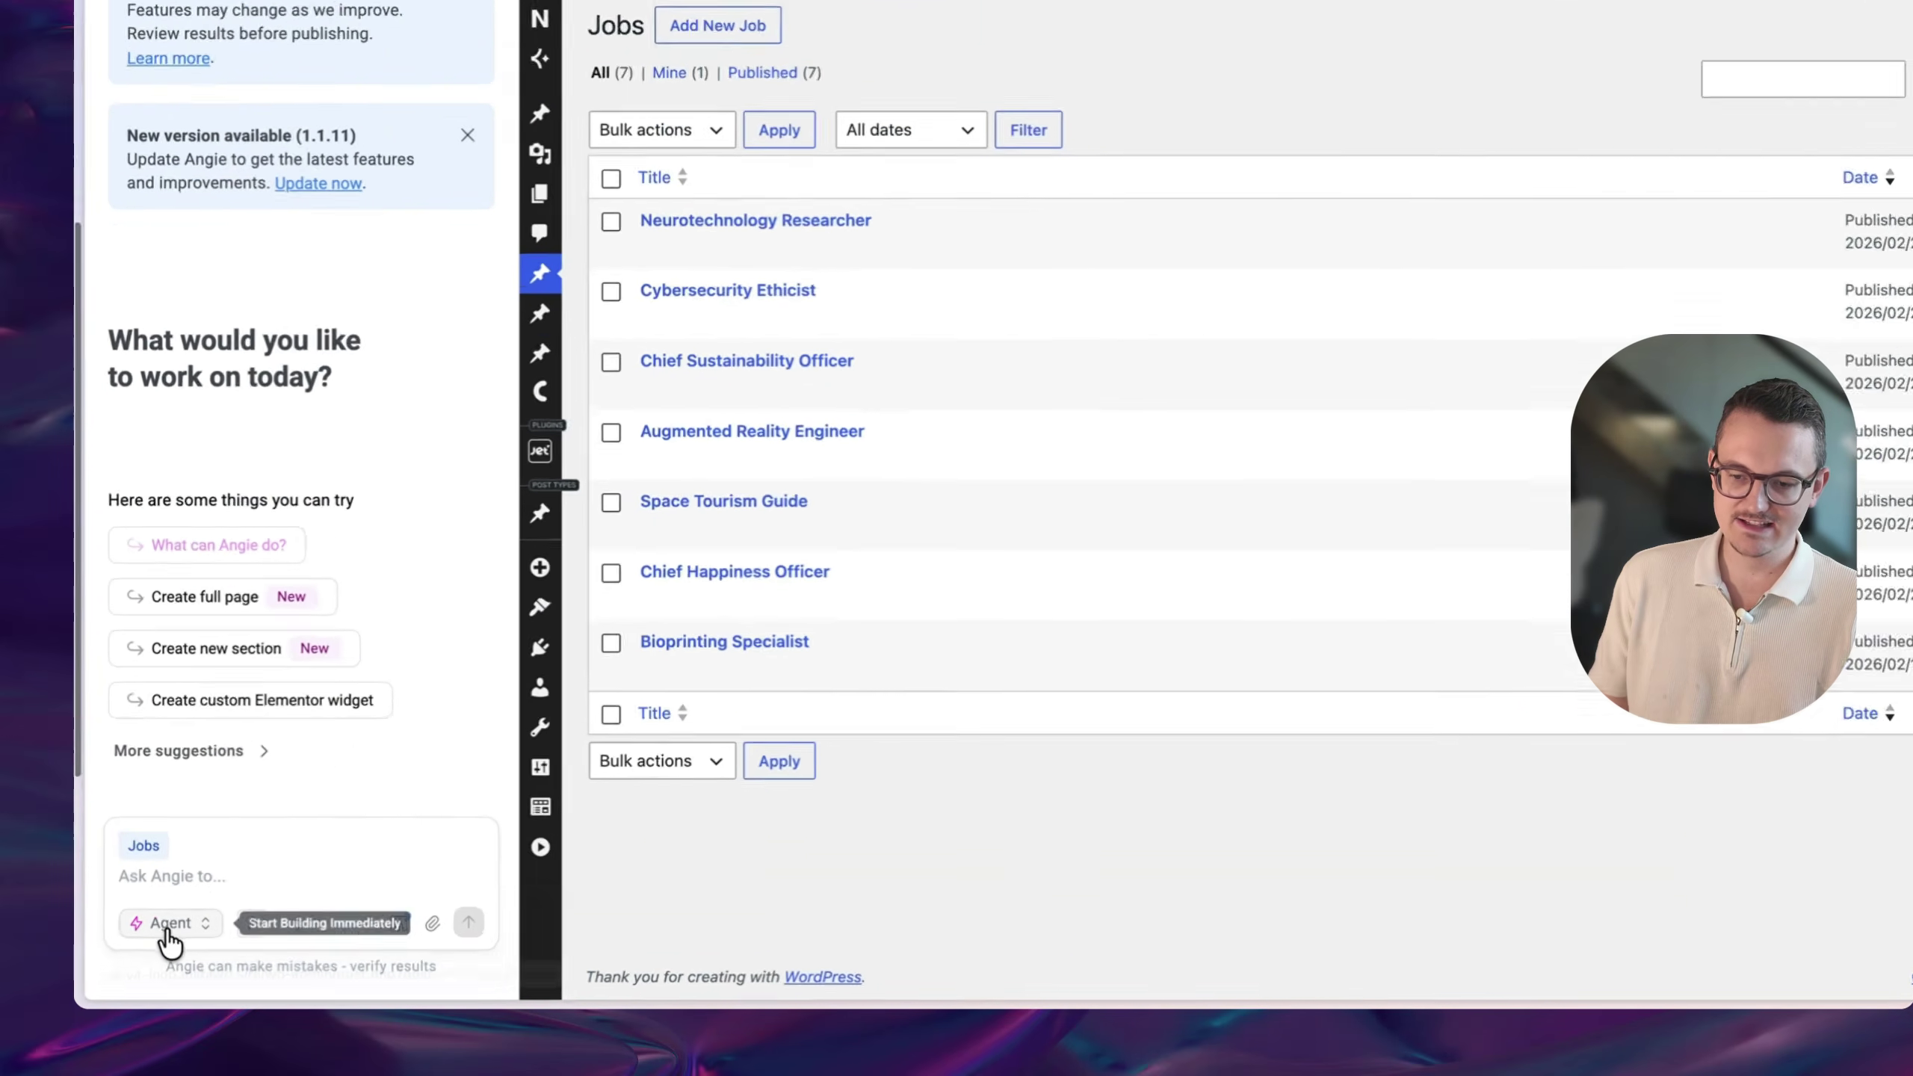
click(155, 942)
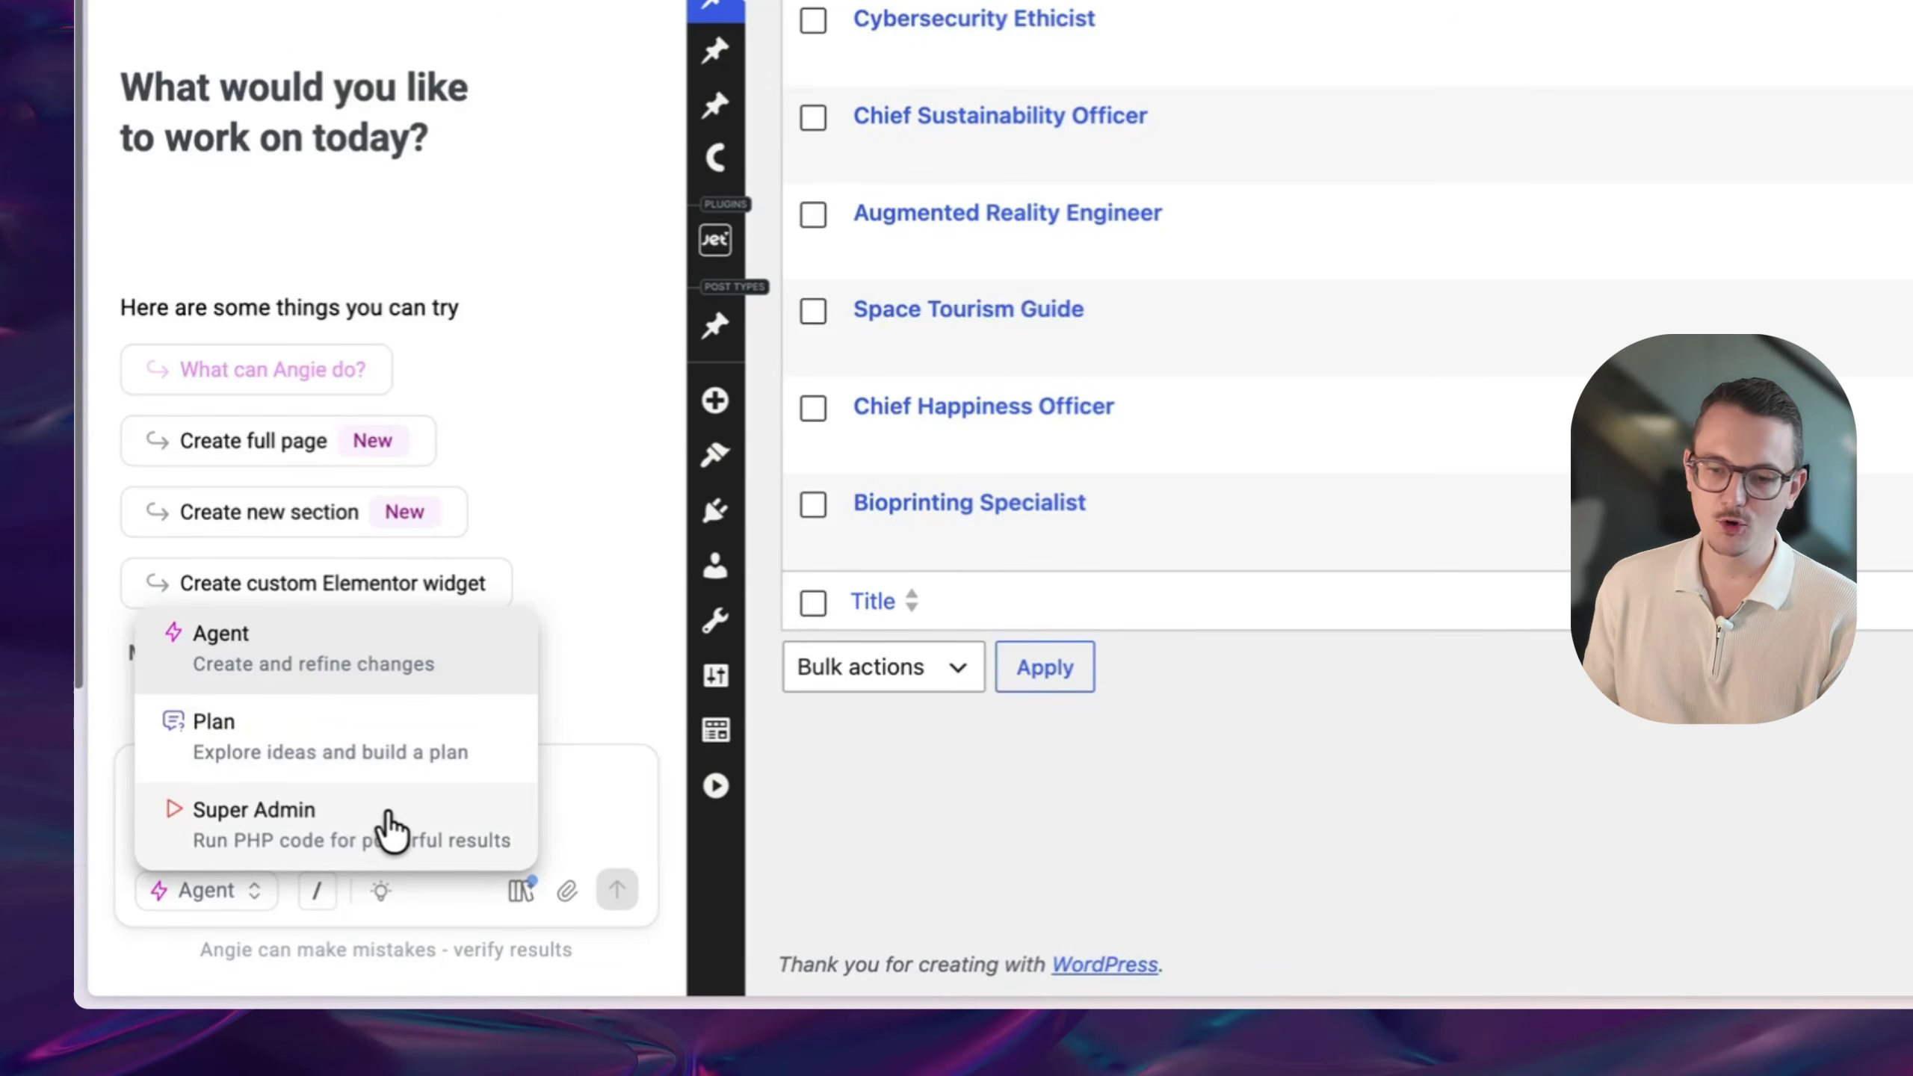
click(372, 832)
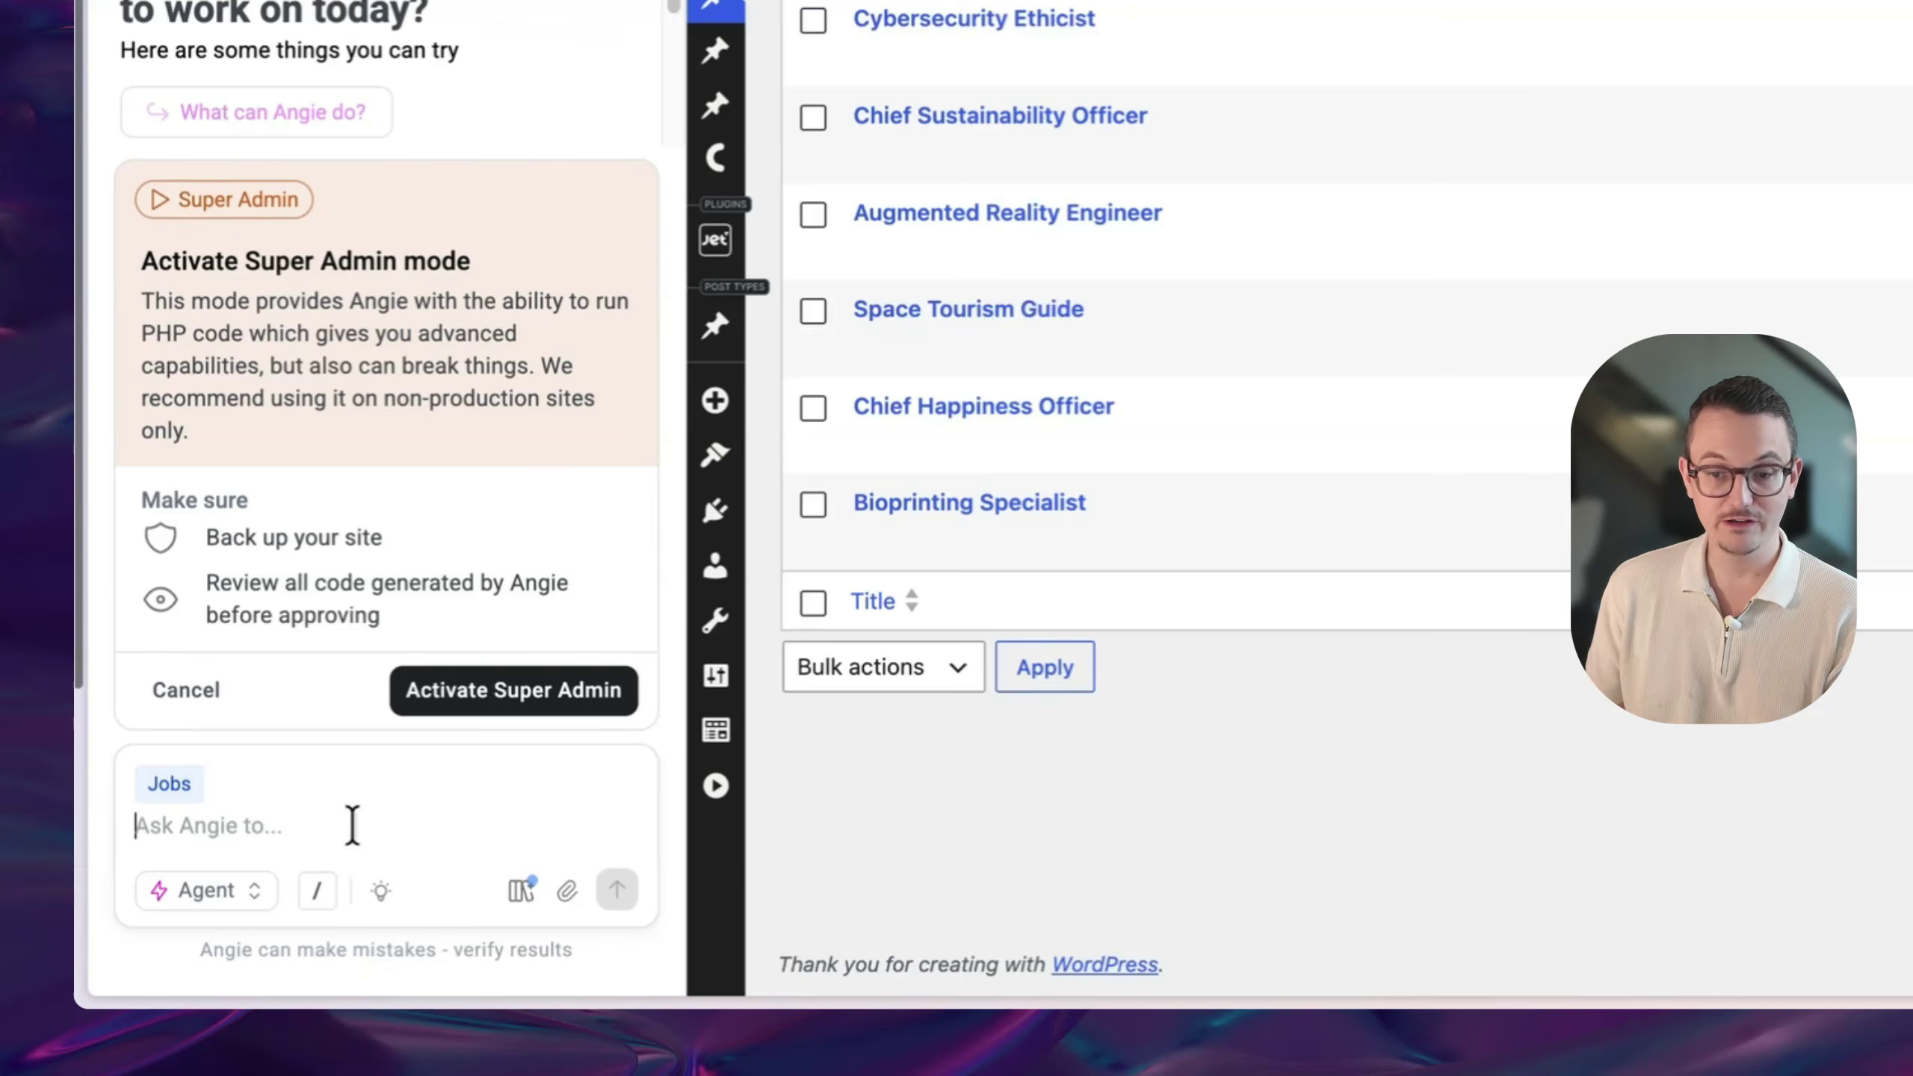
click(515, 692)
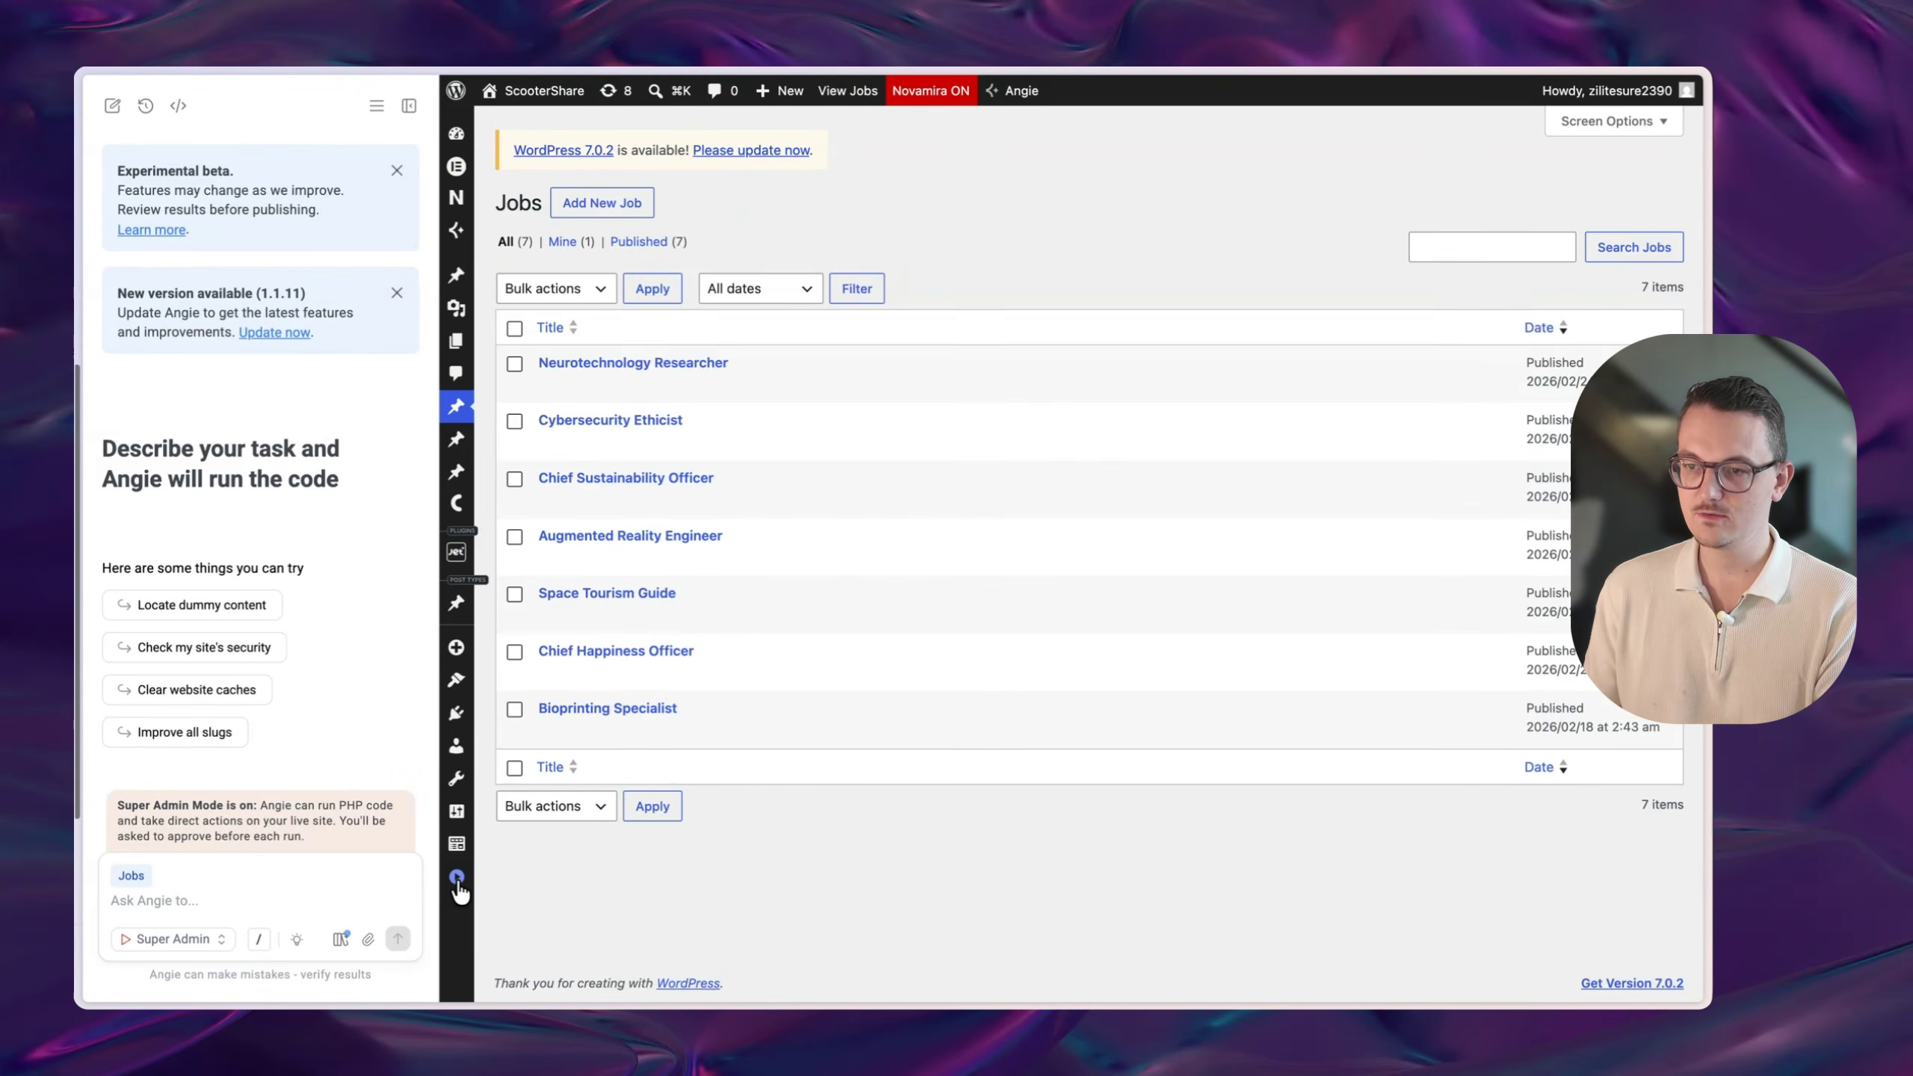
click(457, 879)
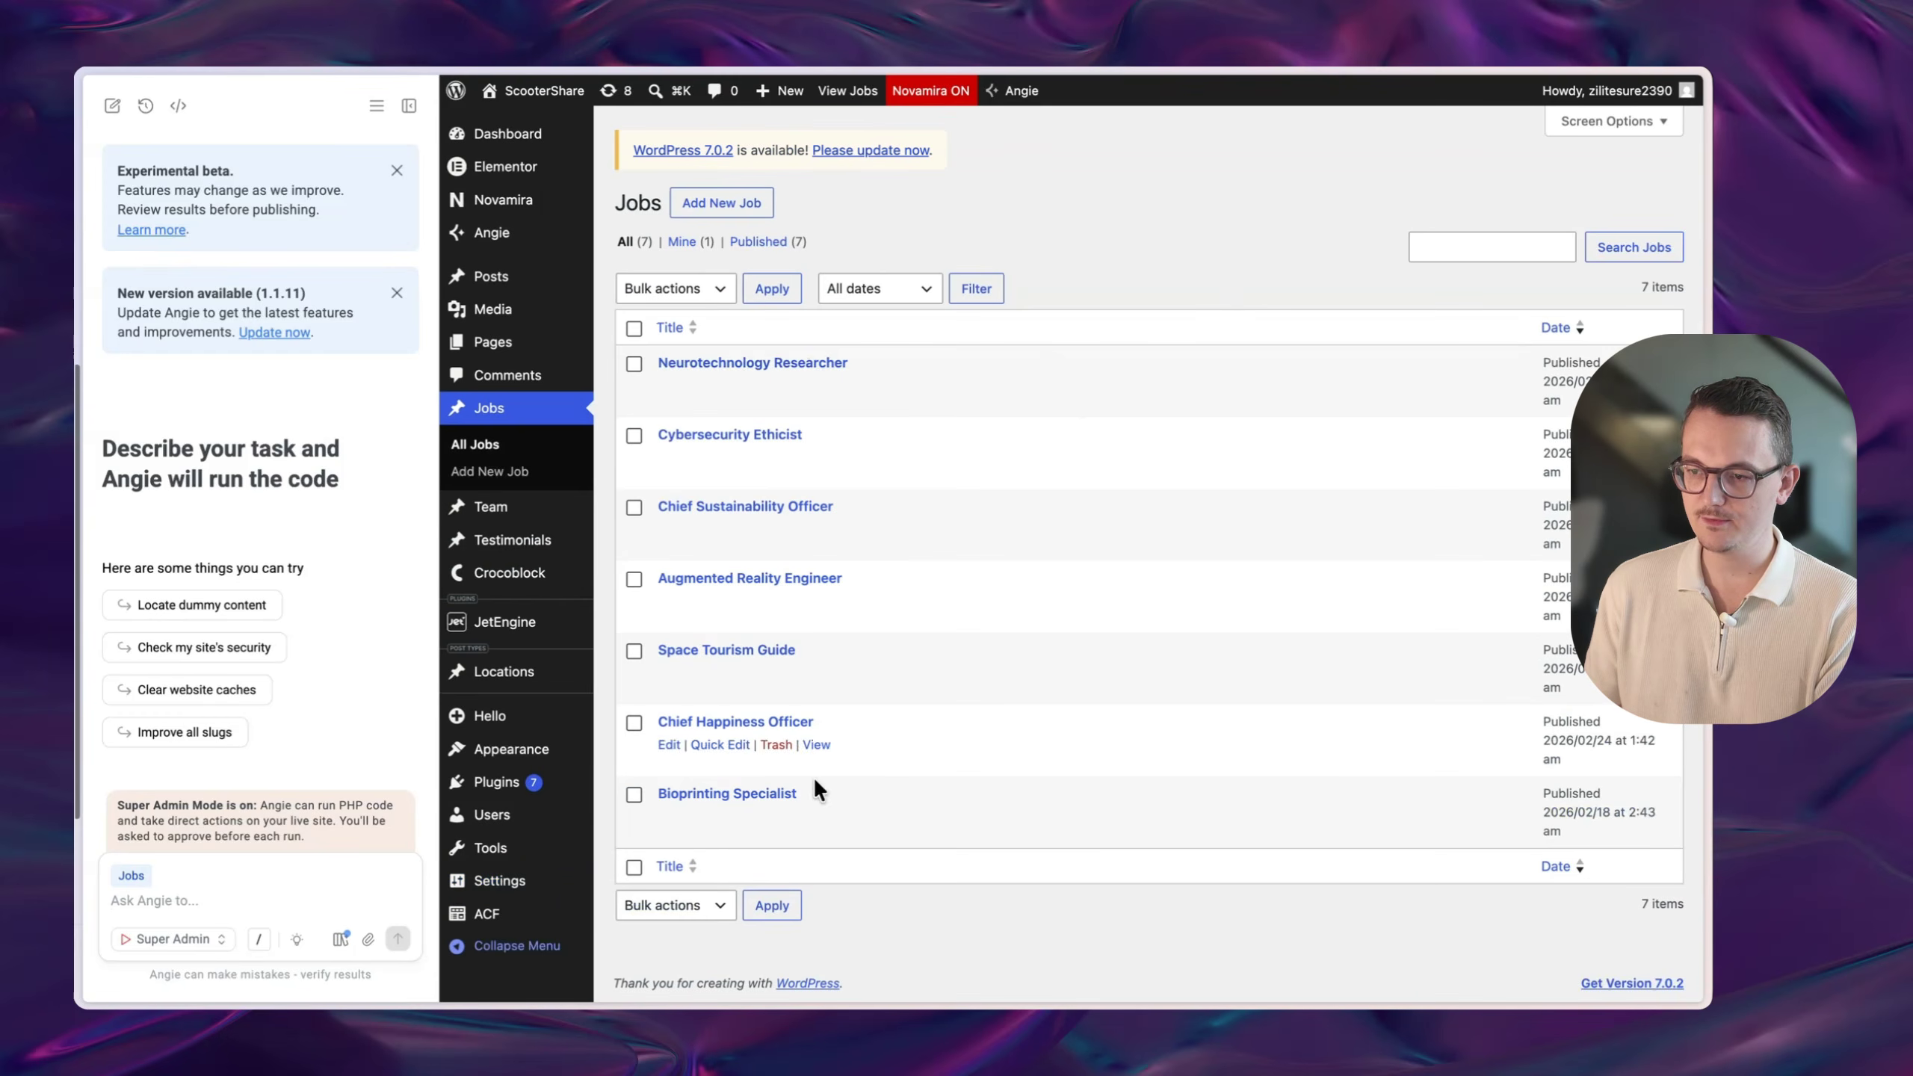
click(749, 363)
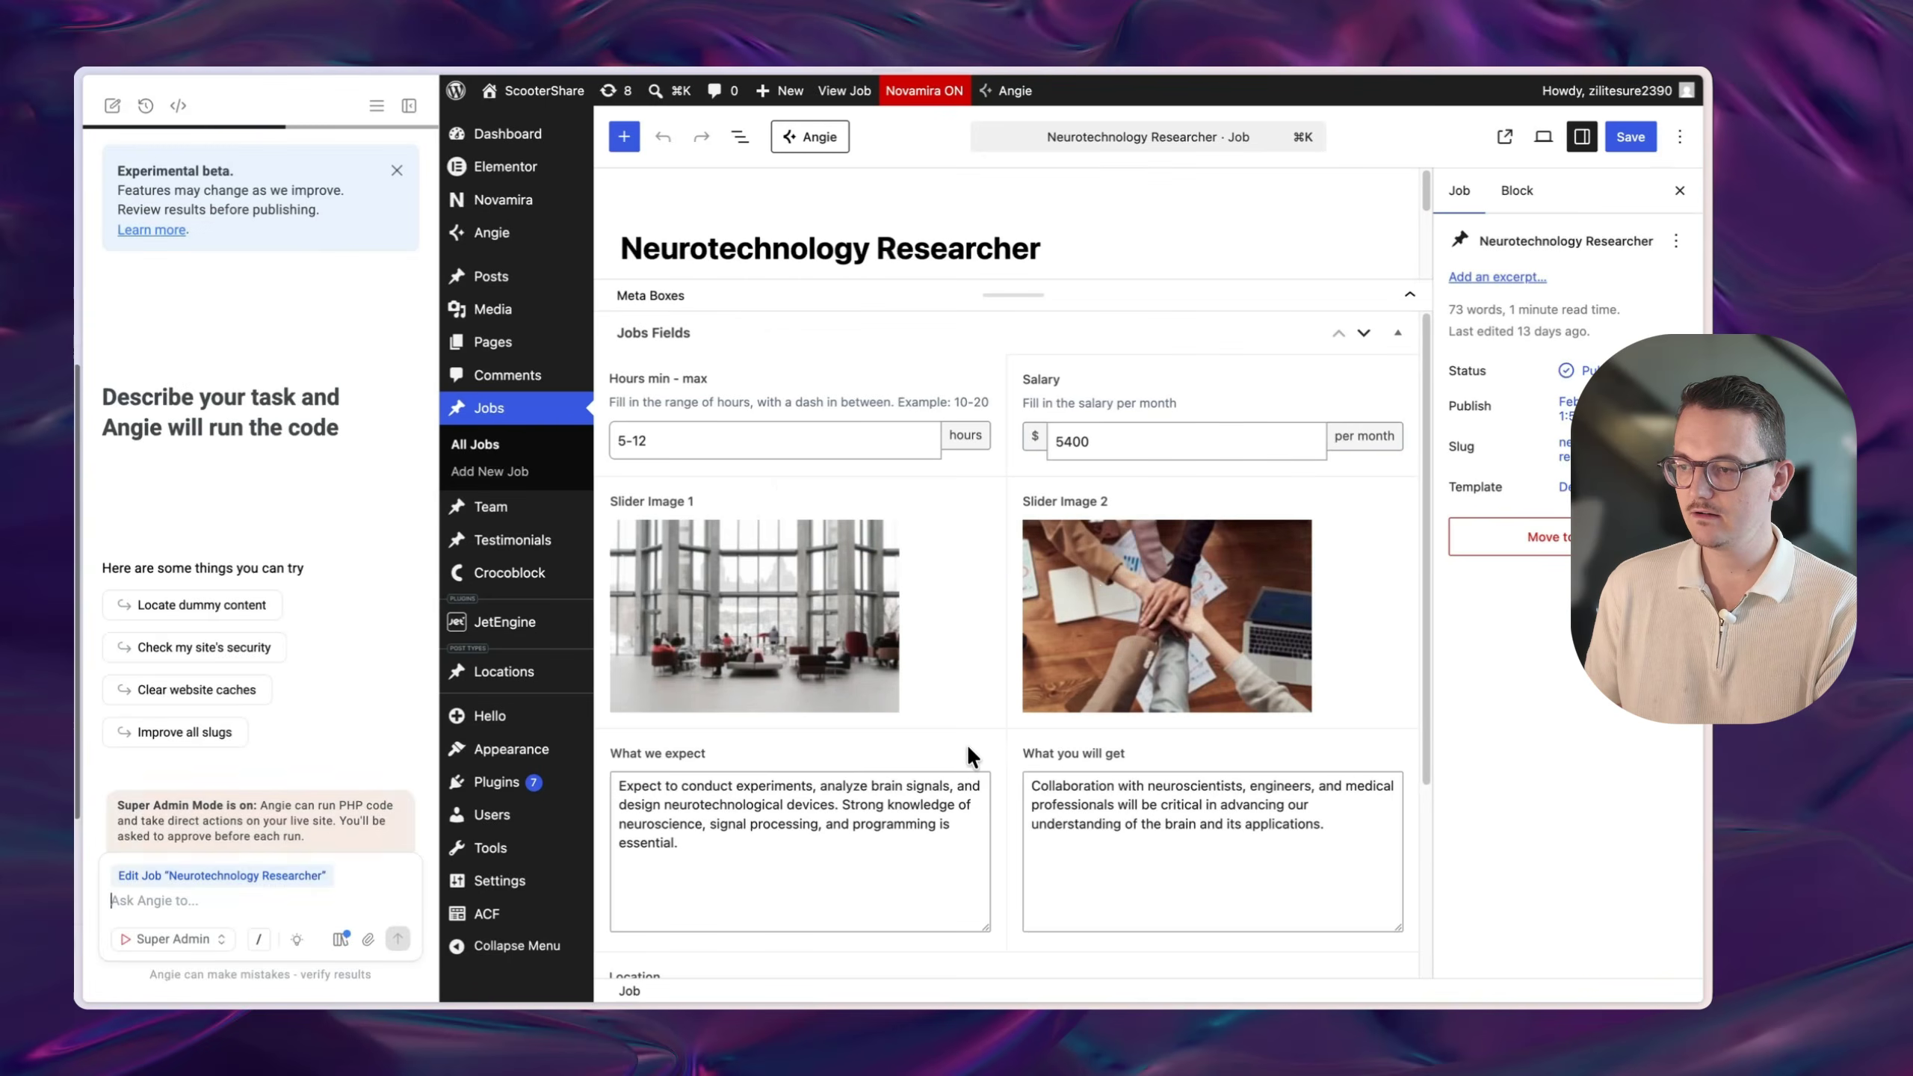
- Check the job's fields, return to All Jobs, and attach scootershare-jobs-10.csv to Angie
scroll(966, 745, down, 4)
scroll(1142, 823, up, 4)
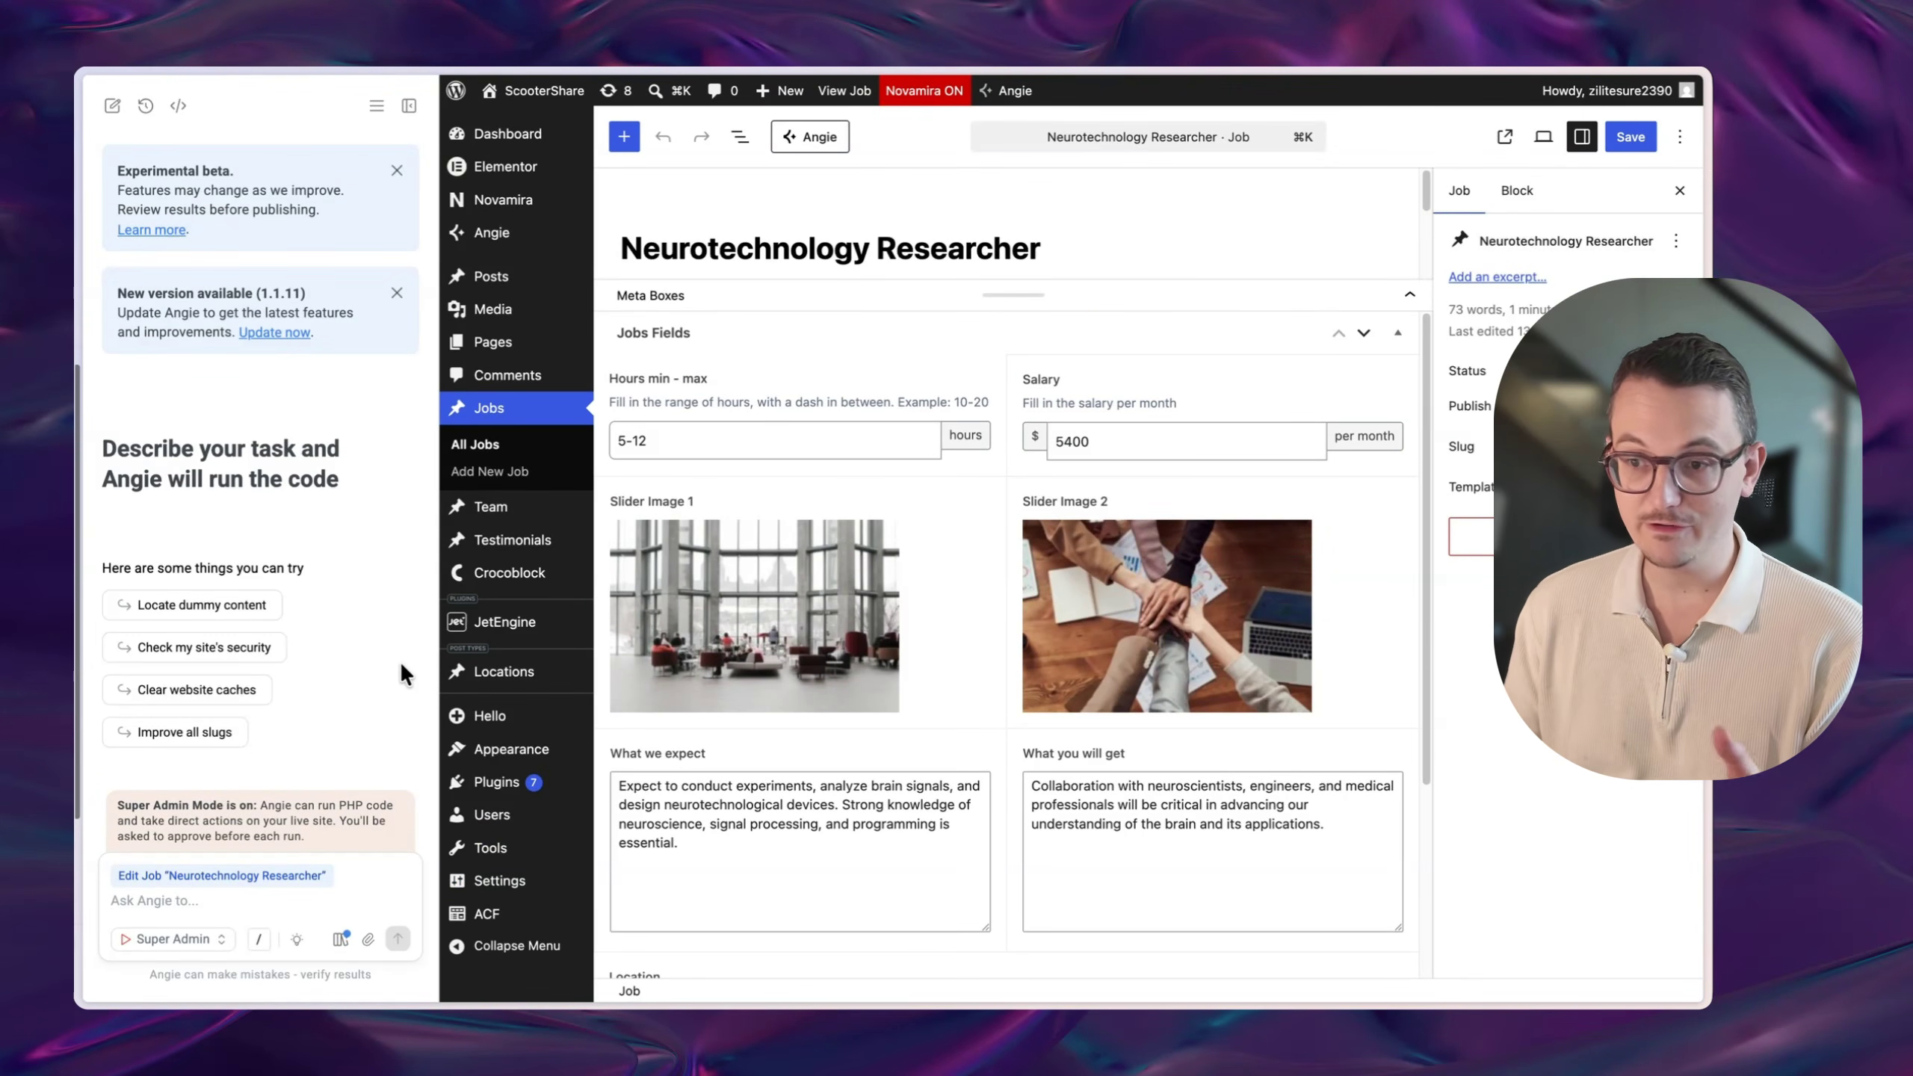
click(571, 451)
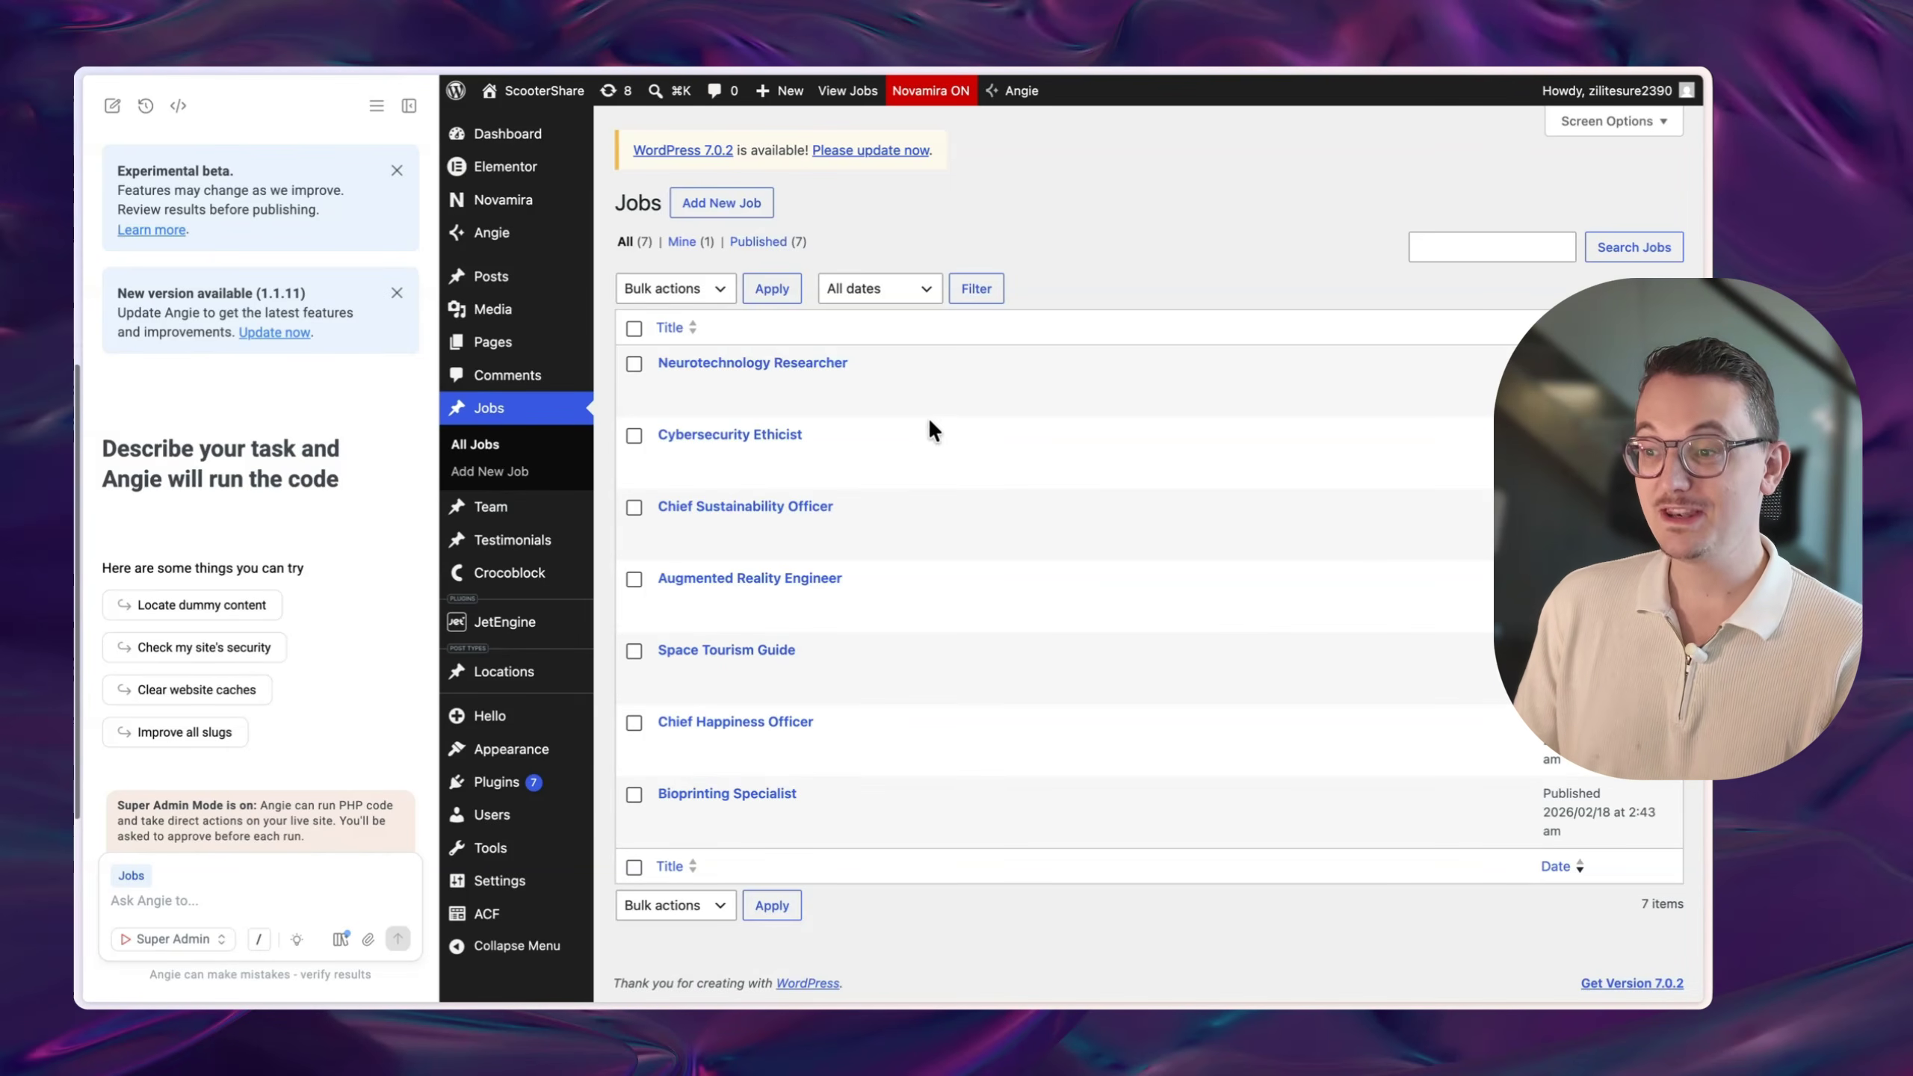
drag(816, 469, 171, 900)
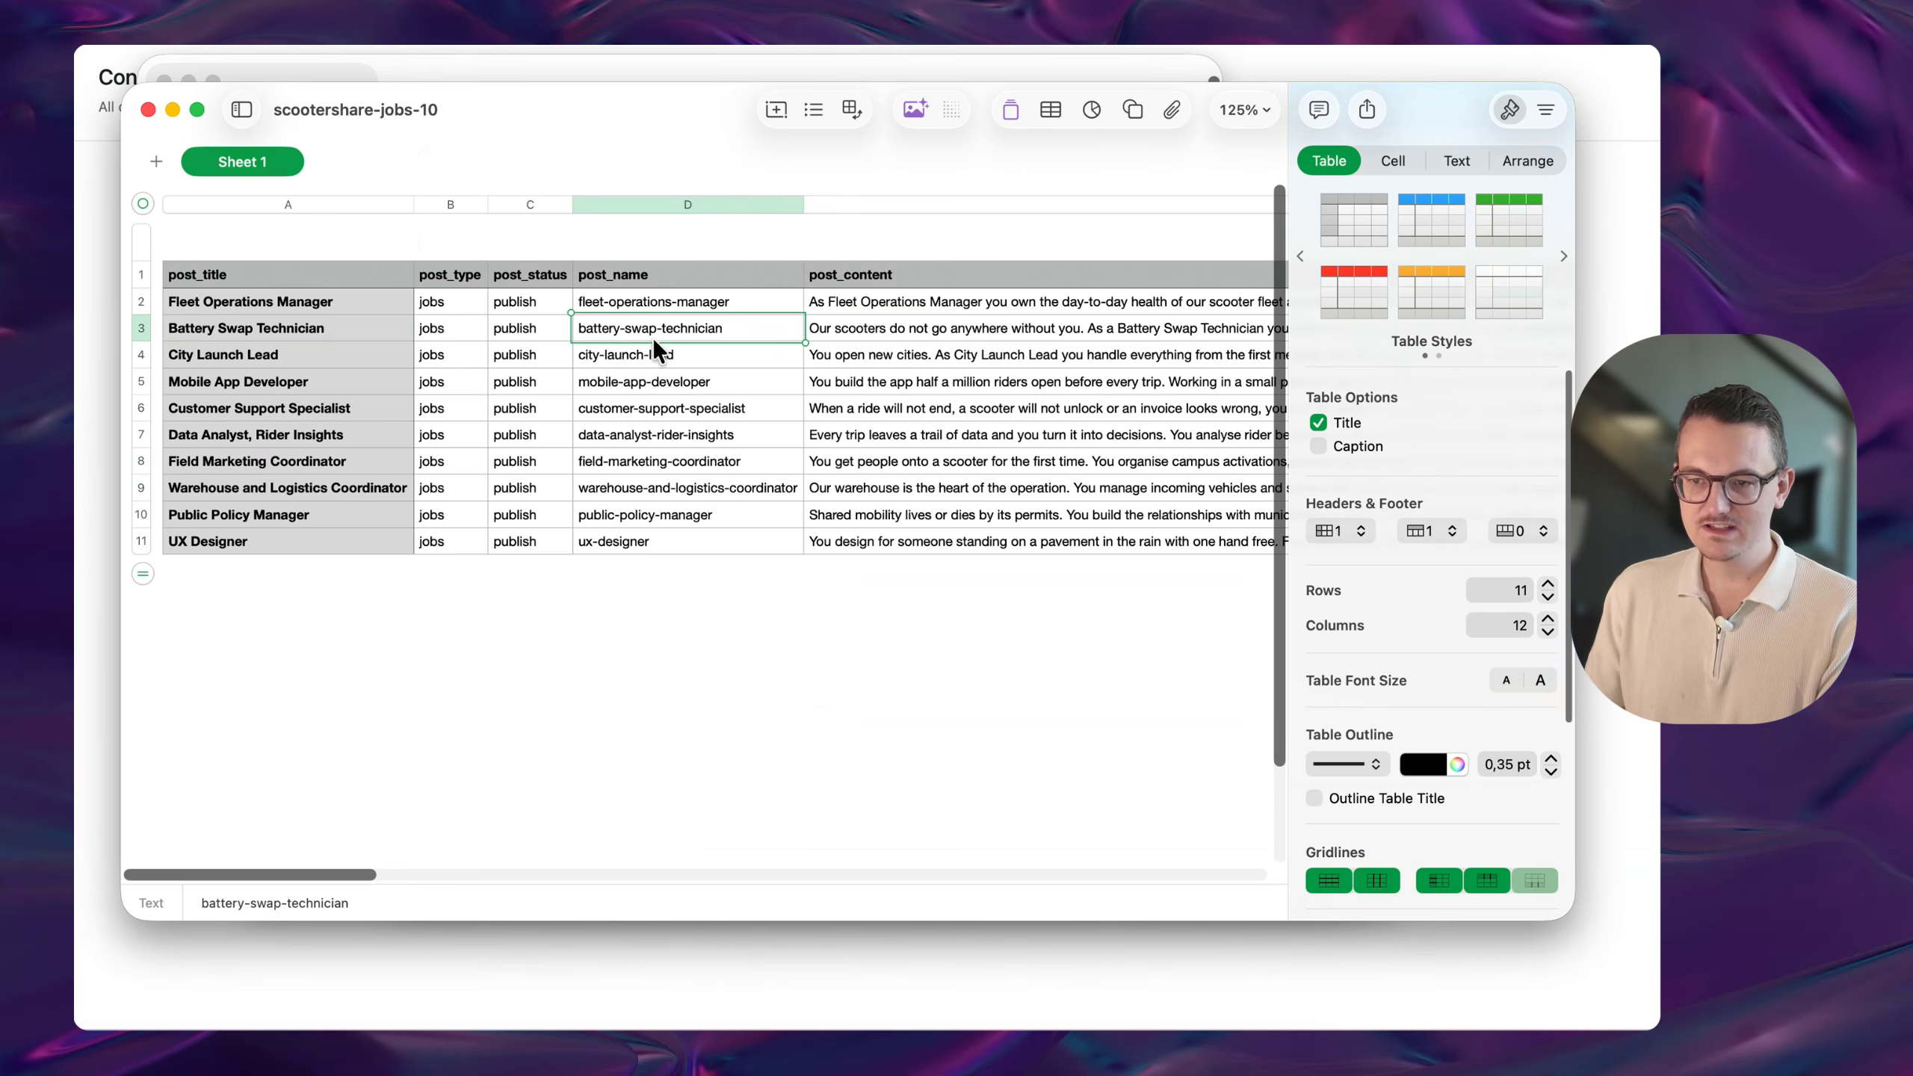
scroll(652, 338, right, 3)
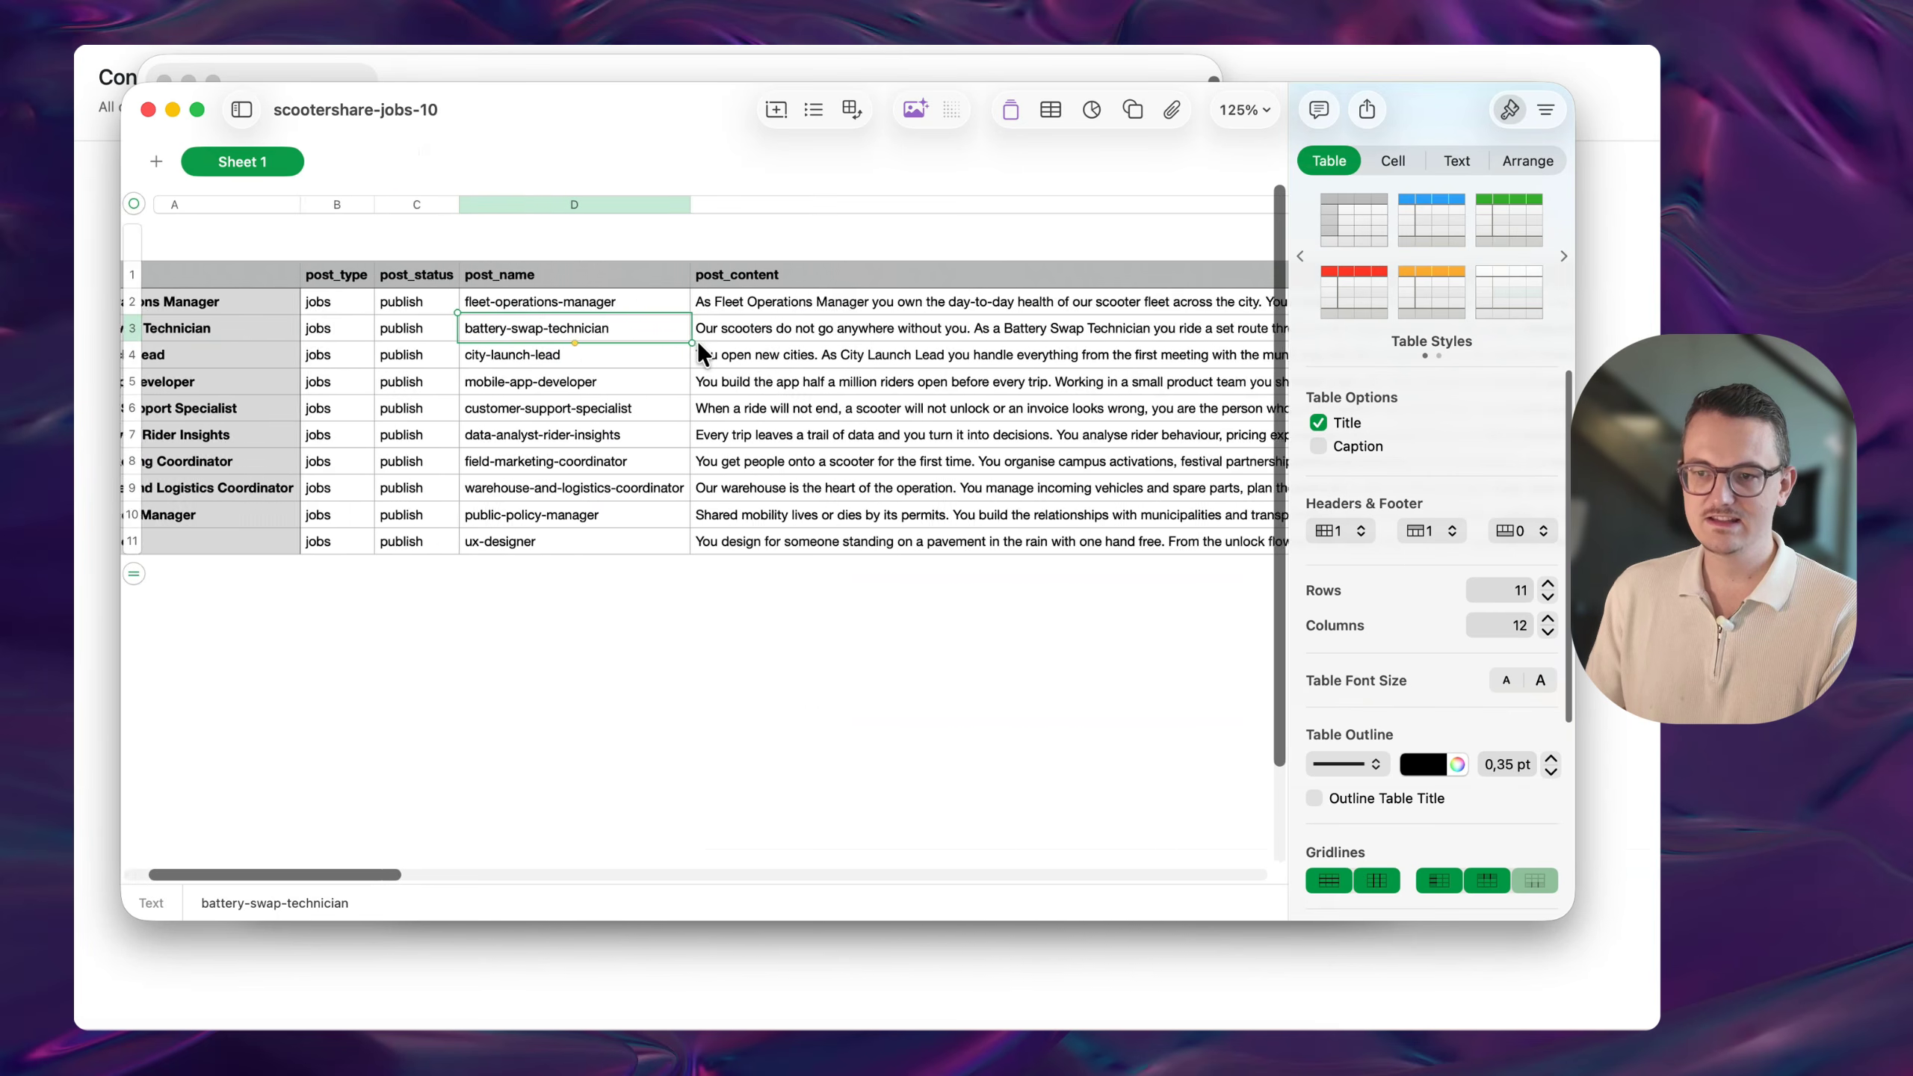
scroll(699, 347, right, 10)
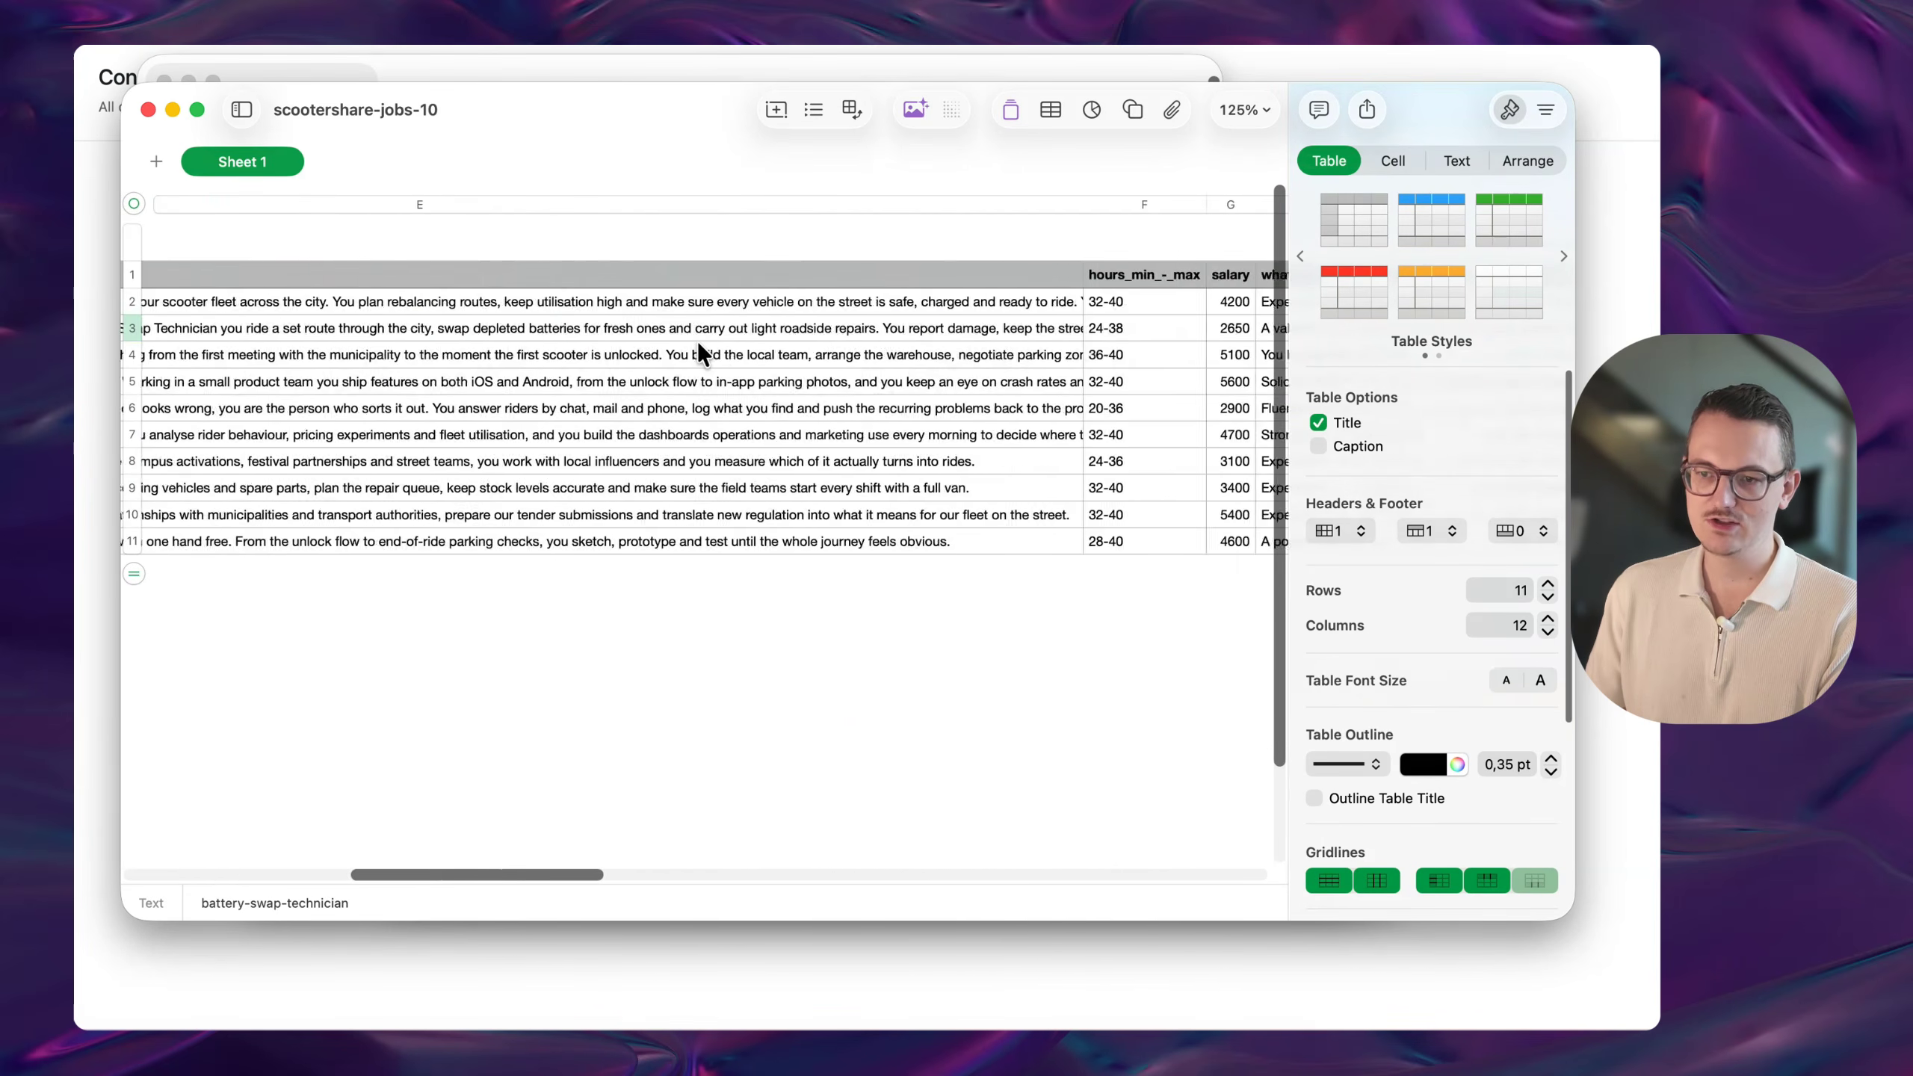
click(795, 359)
scroll(796, 359, right, 10)
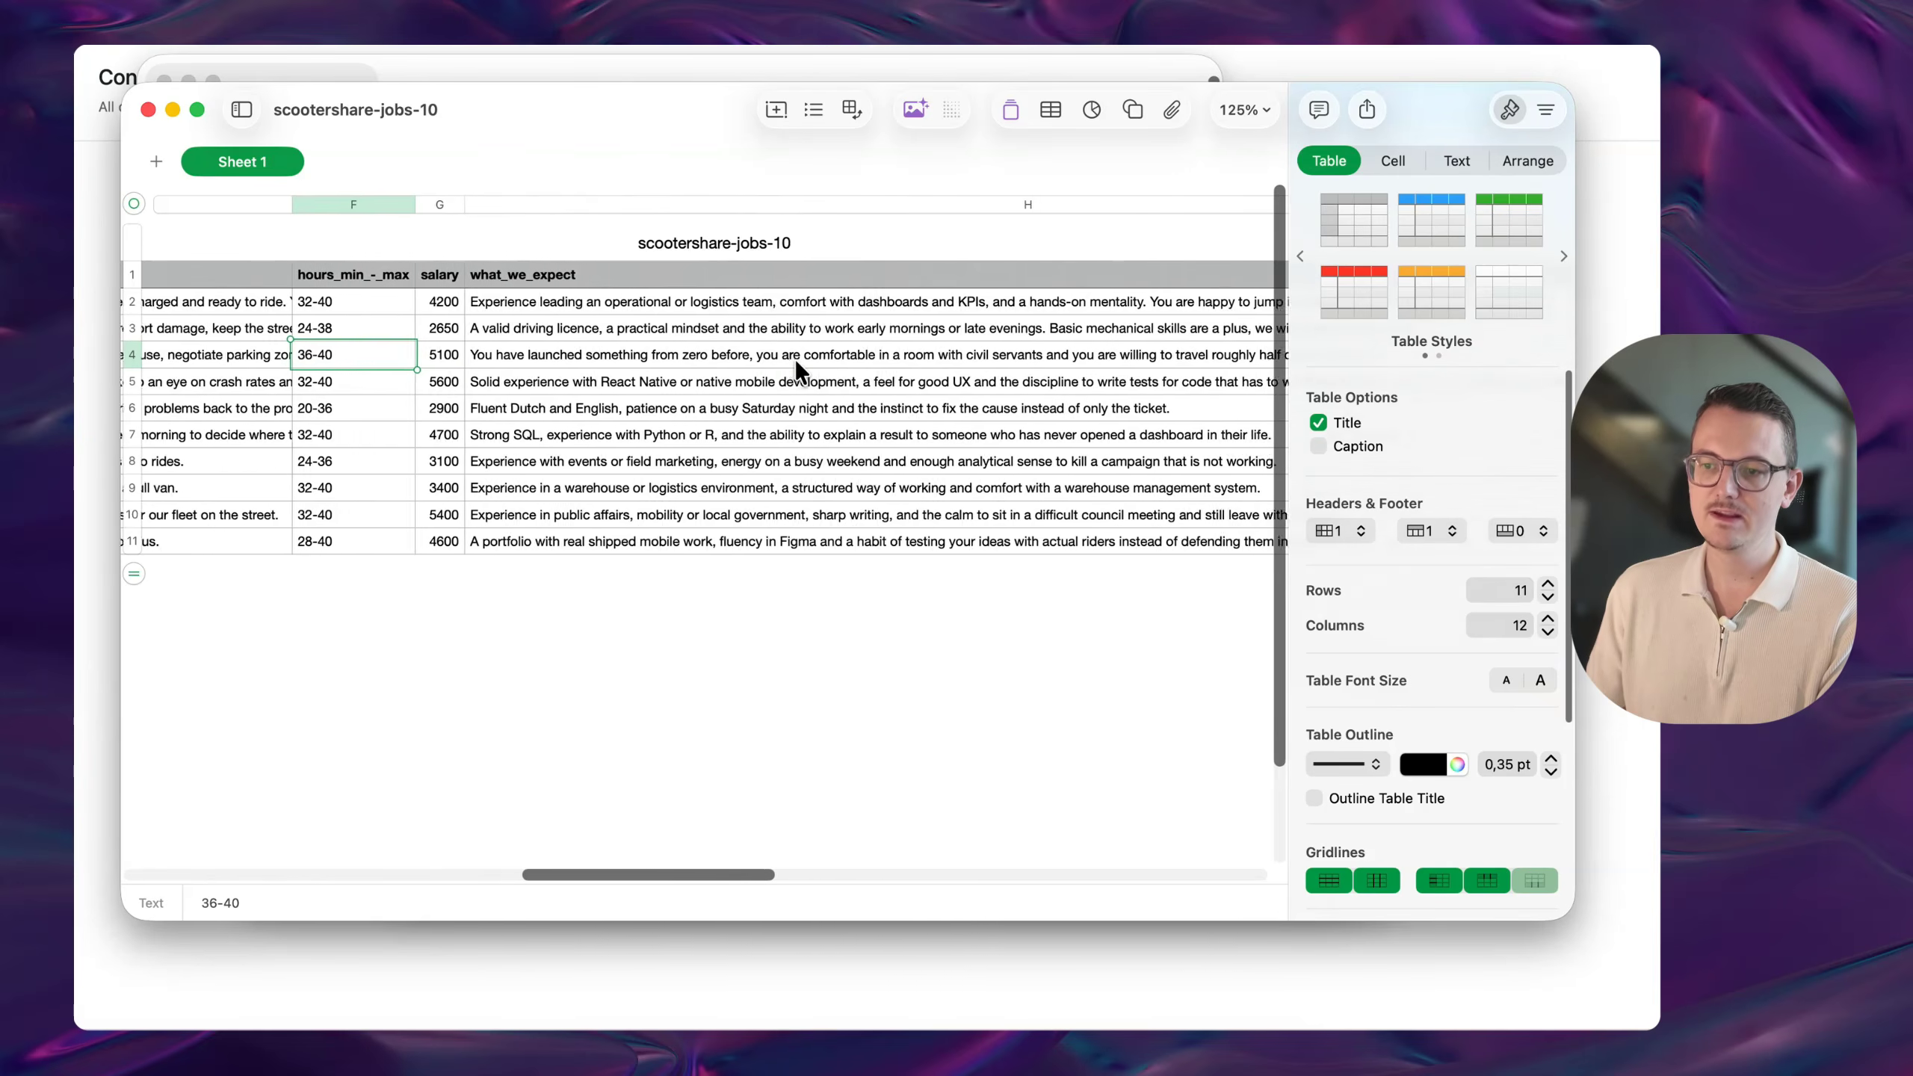
scroll(796, 359, right, 12)
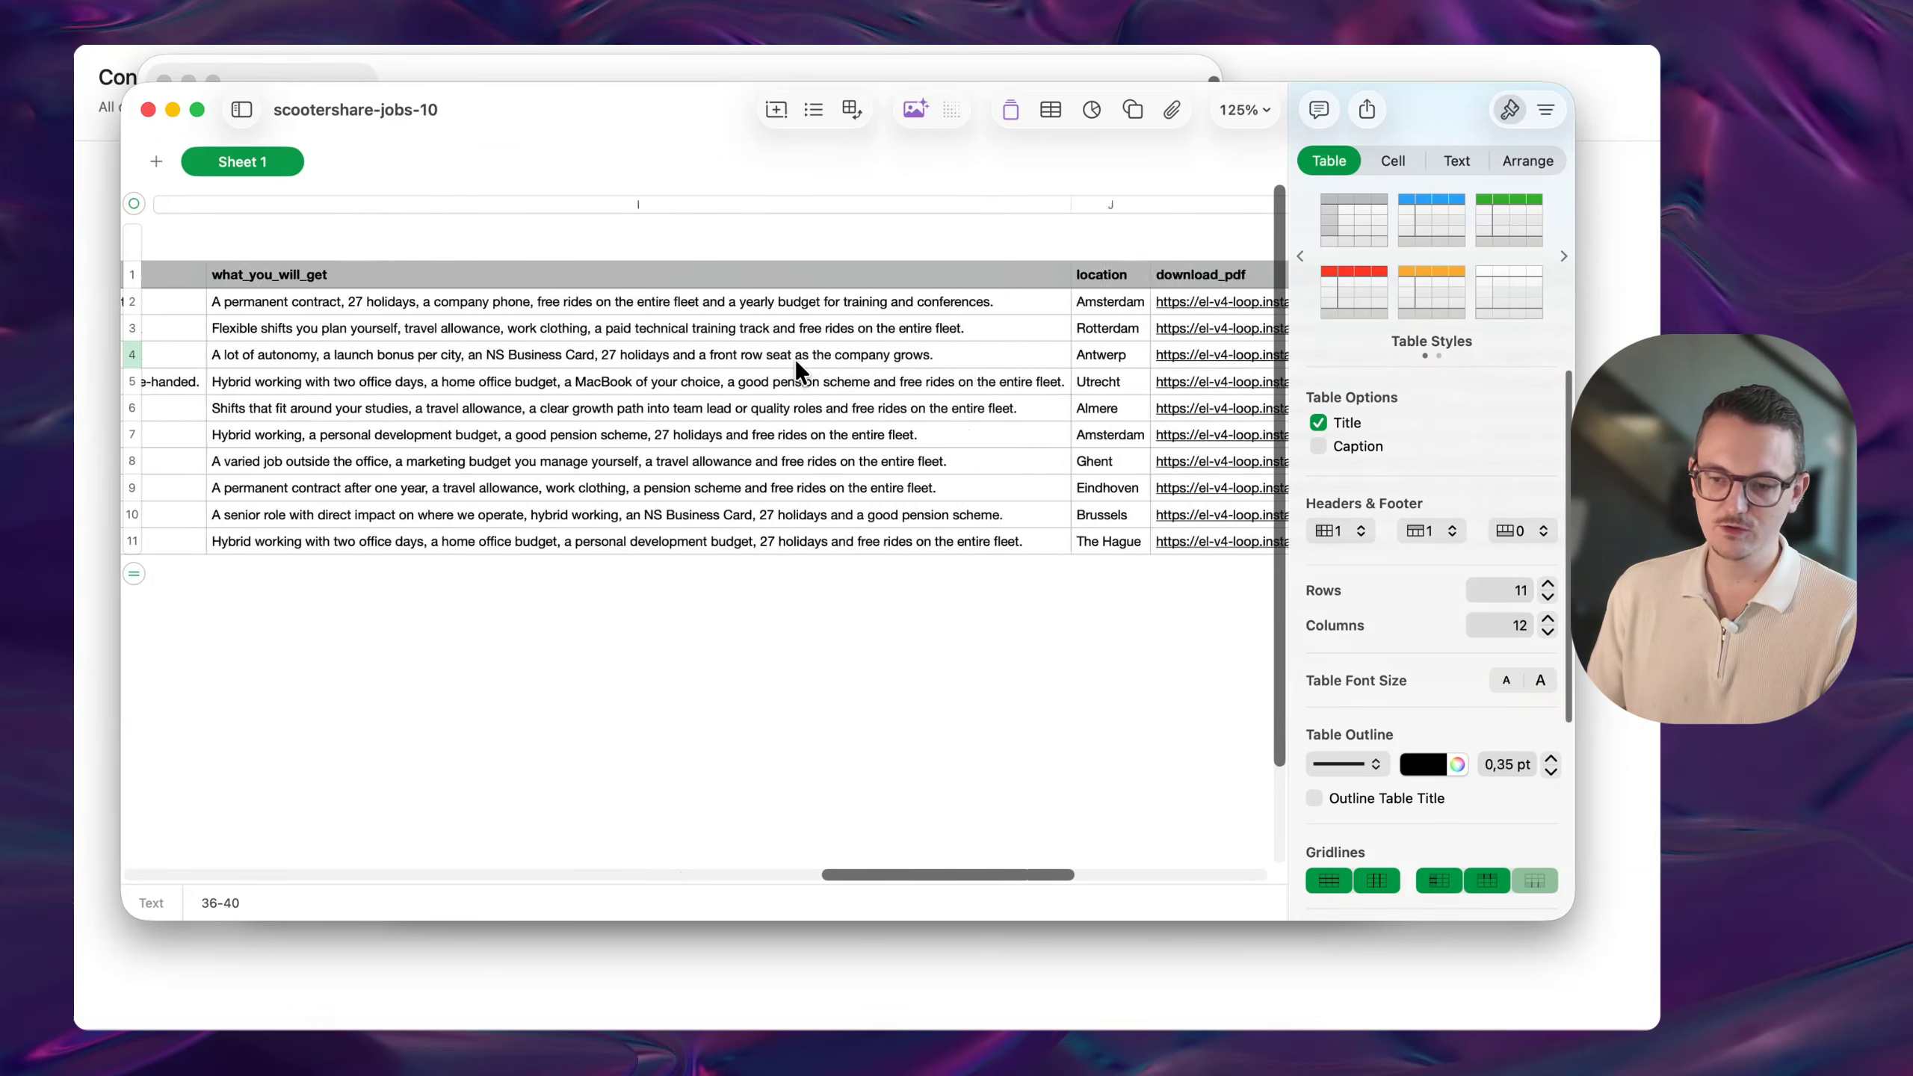
scroll(796, 359, right, 2)
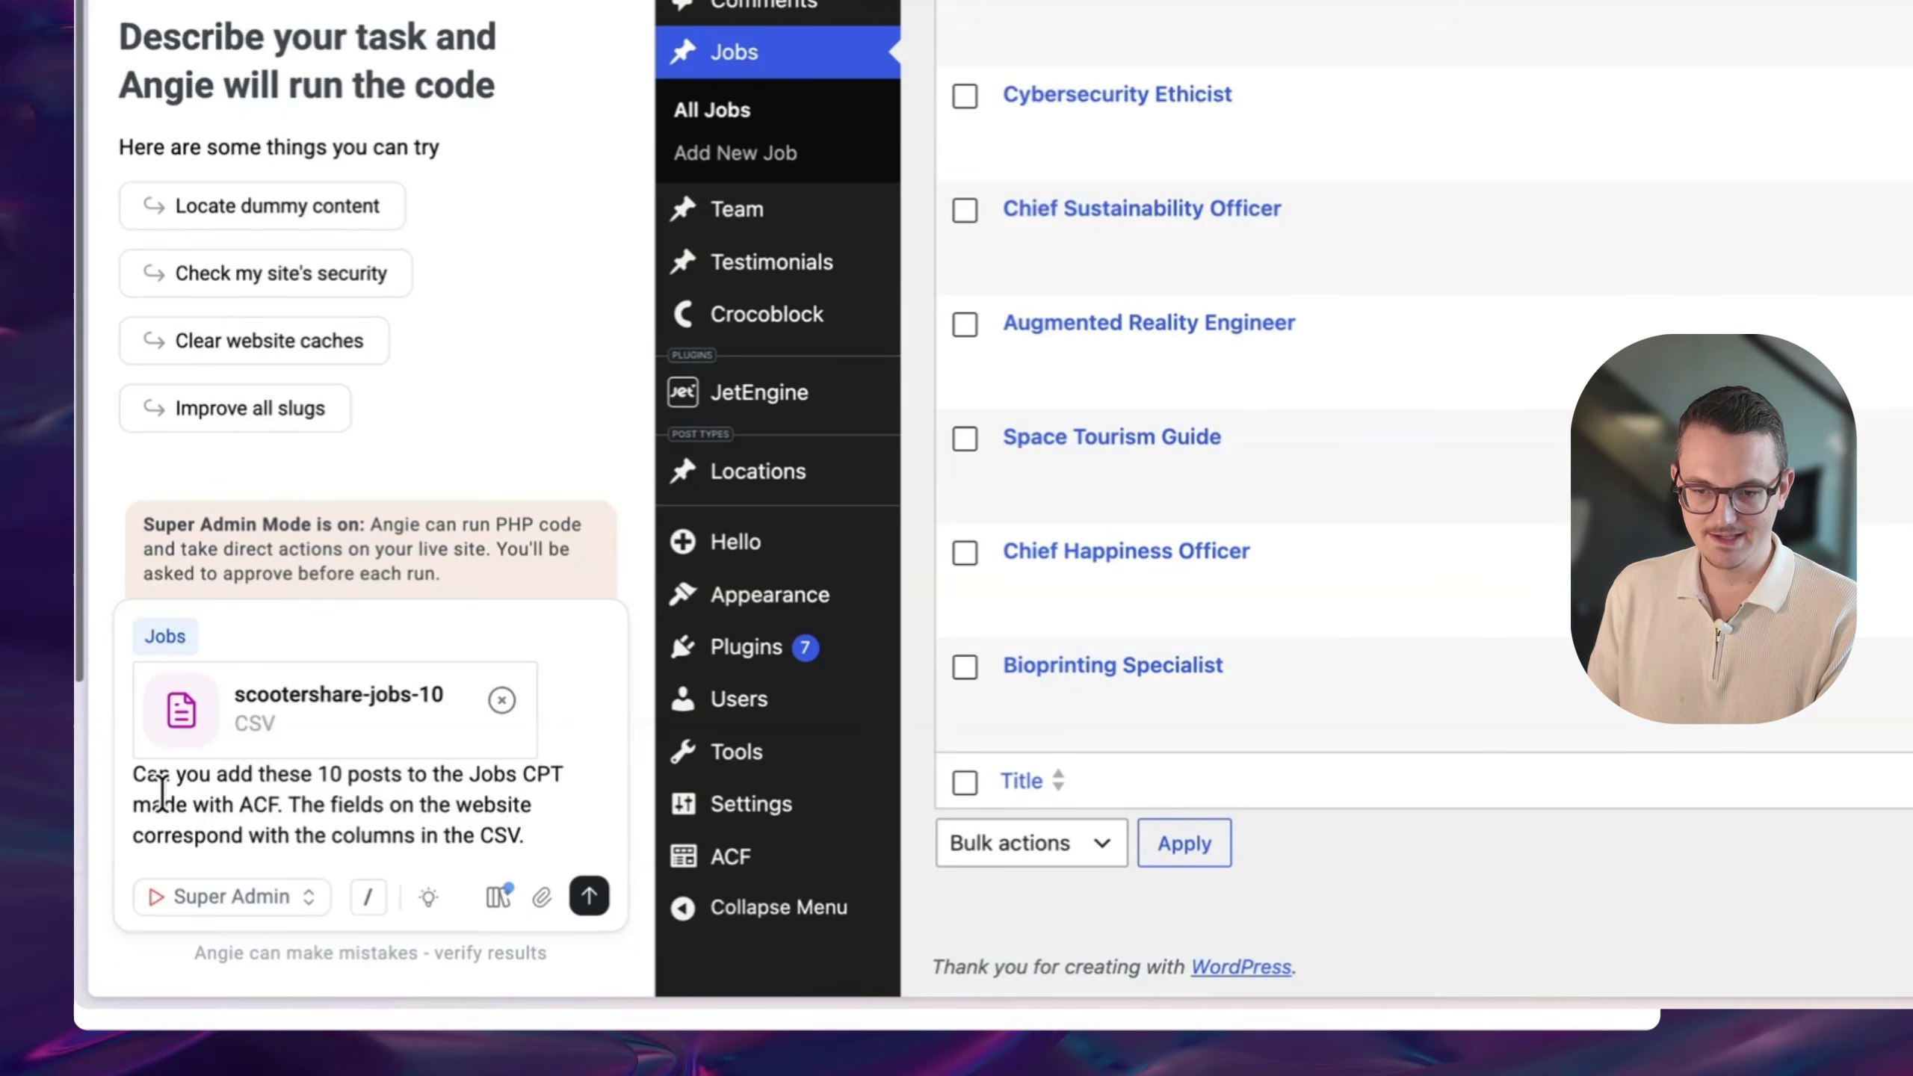
- Send the 10-job CSV import request, approve the insert, and reload the Jobs list
drag(160, 778, 494, 776)
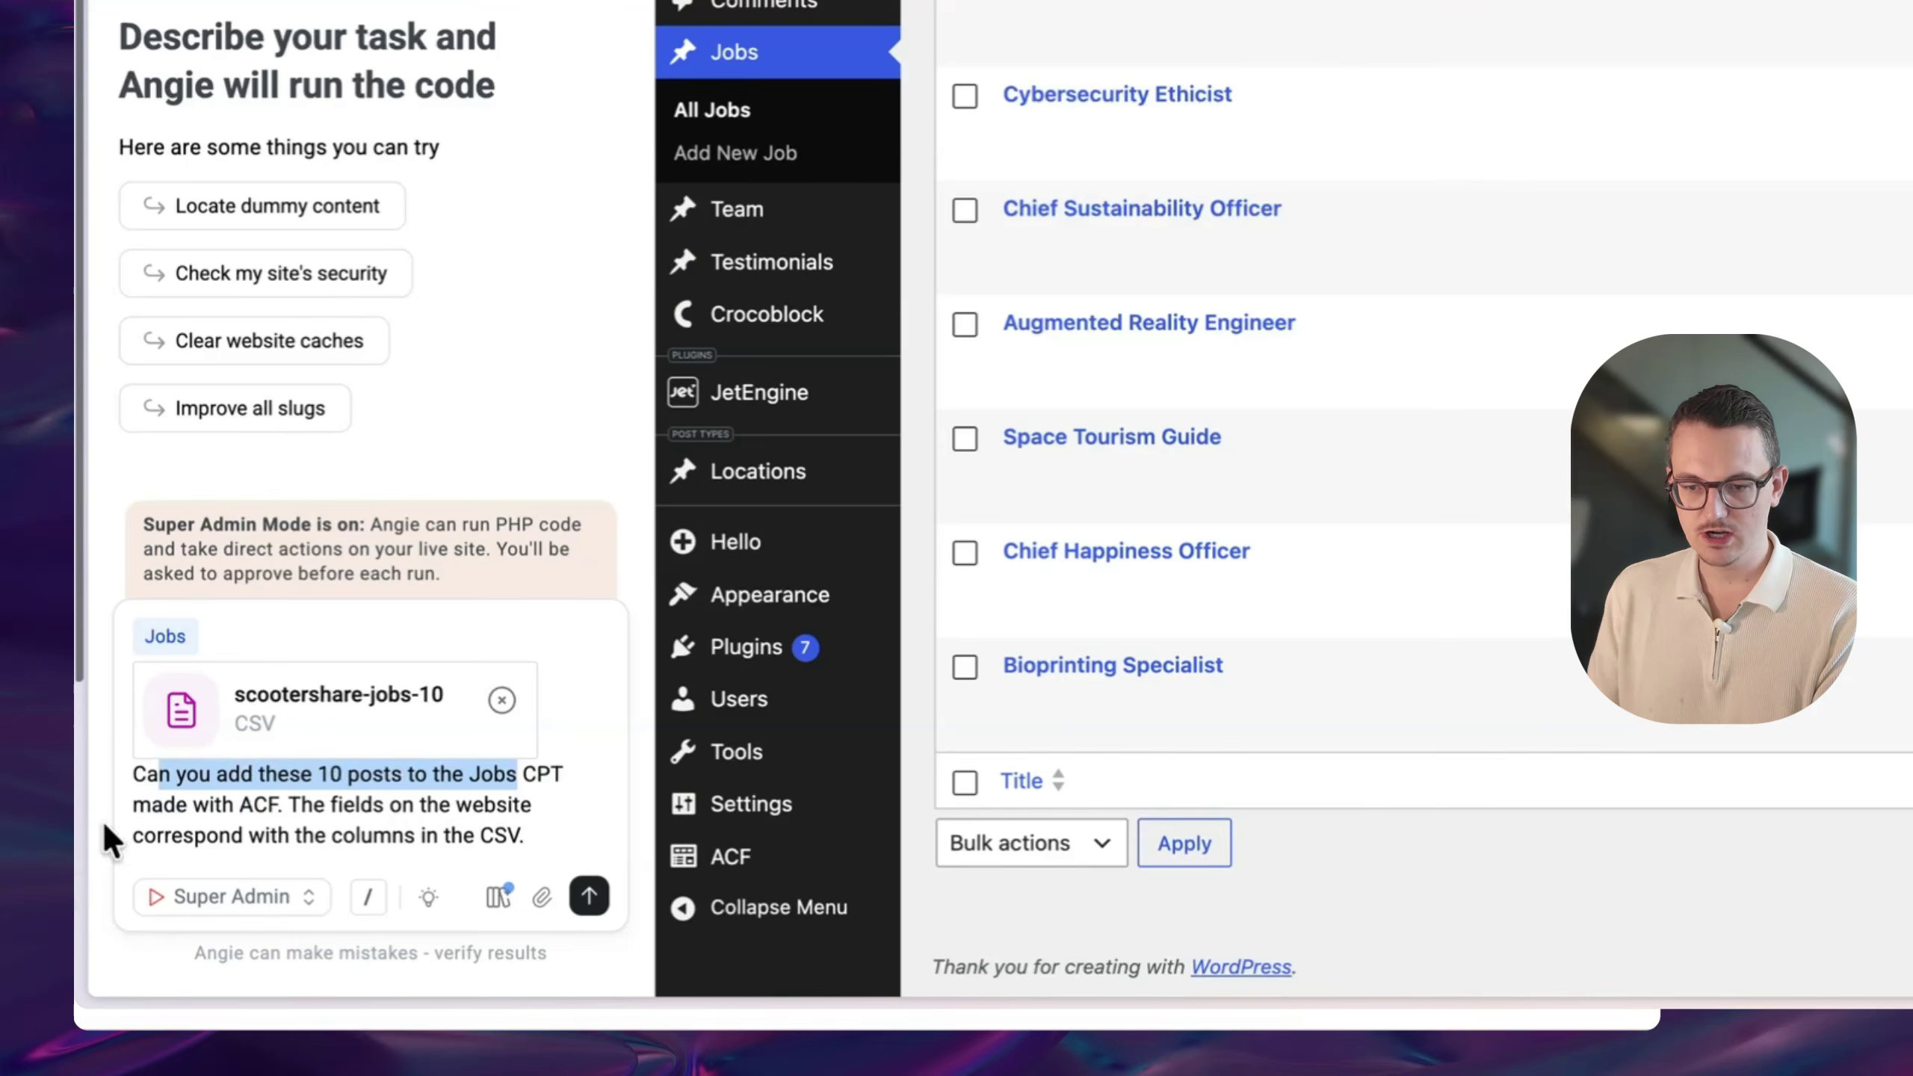
click(156, 813)
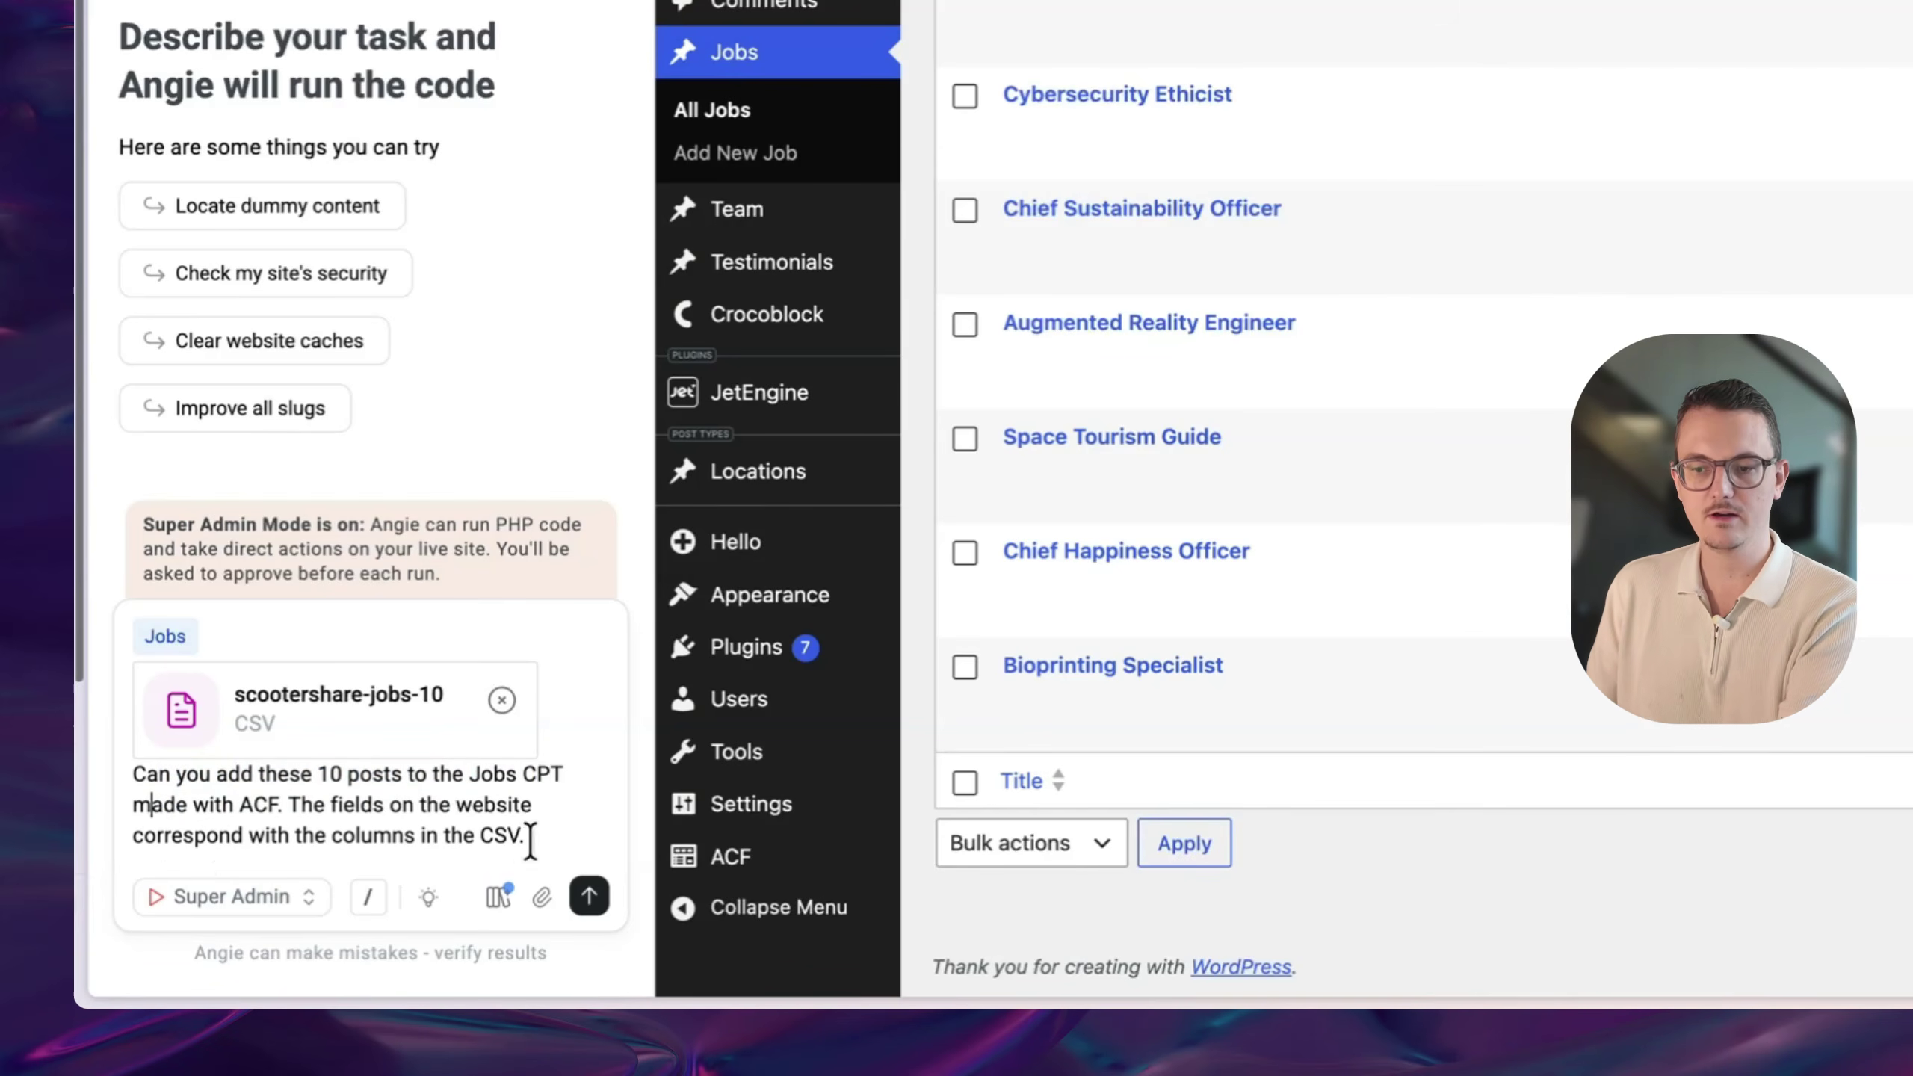
key(Return)
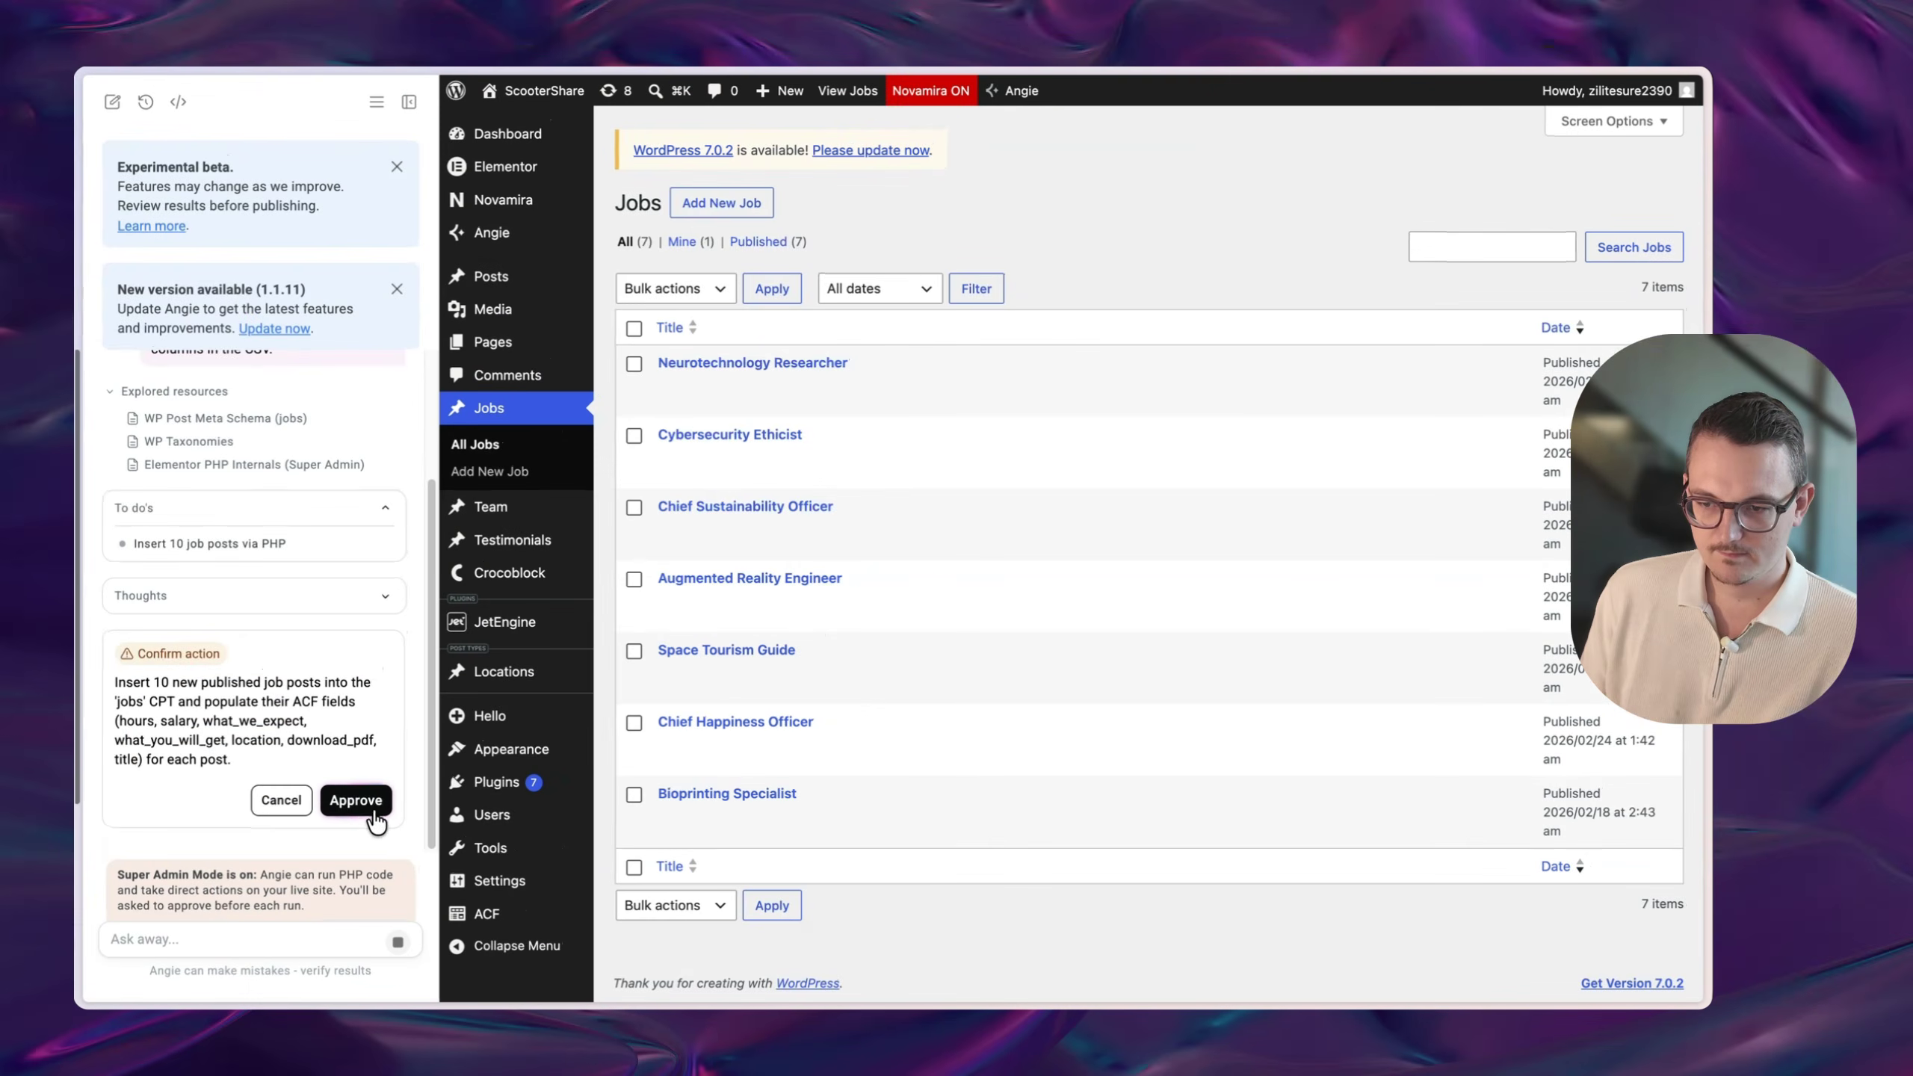
click(356, 801)
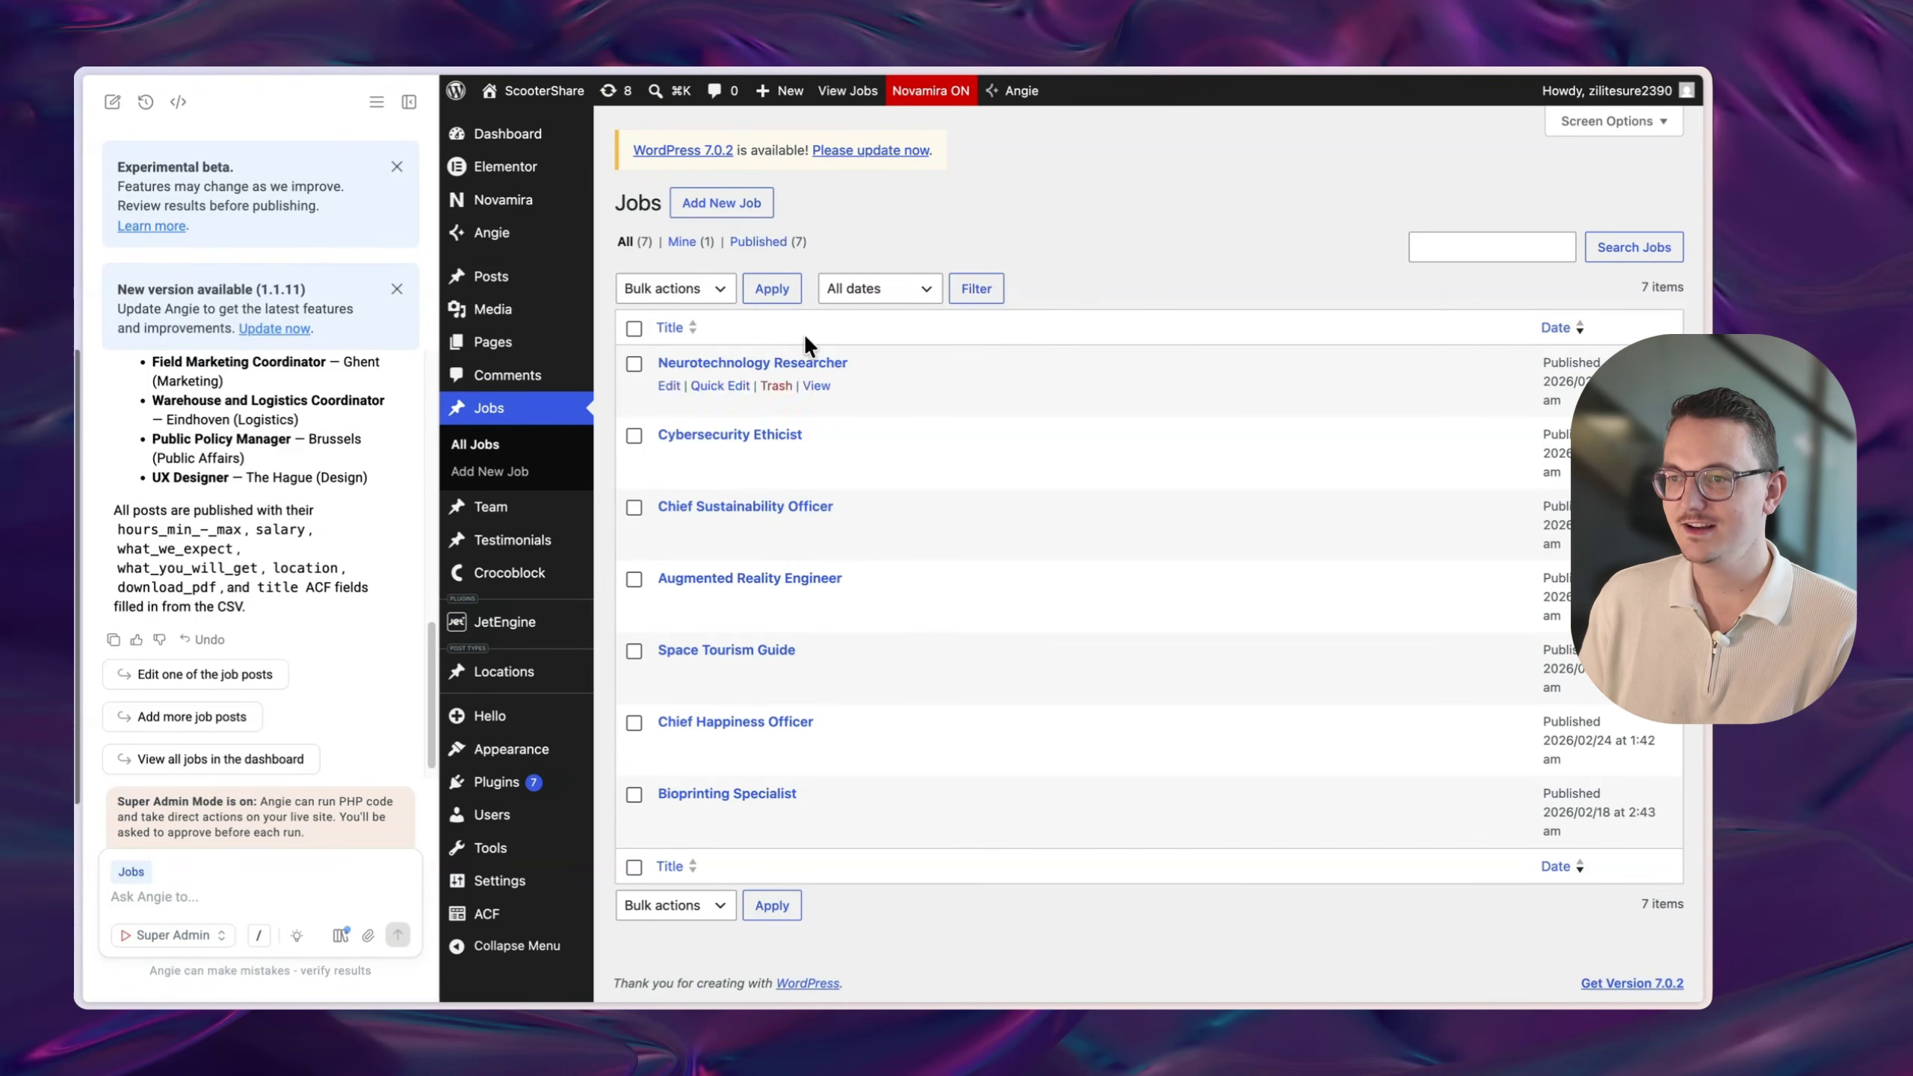
key(super+r)
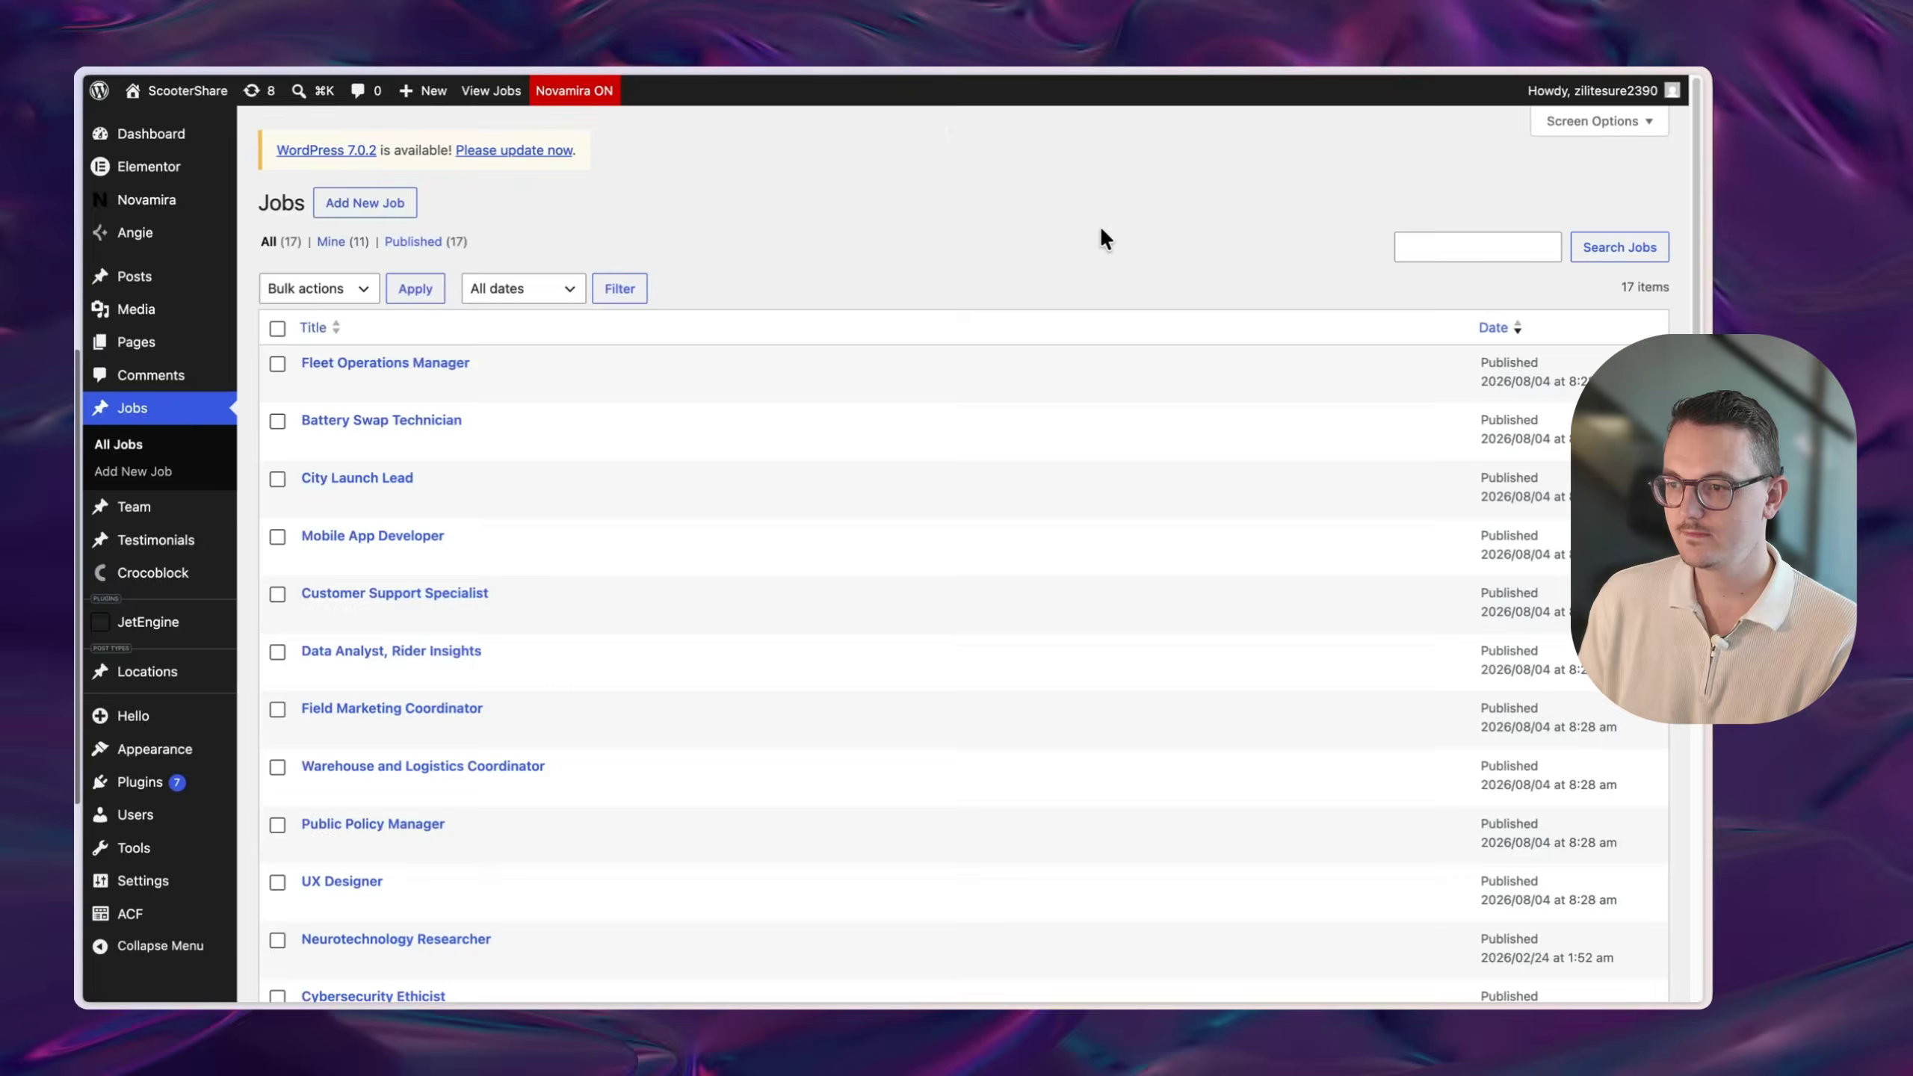
- Scroll the Jobs list and Battery Swap Technician's Jobs Fields to check imported values
scroll(825, 793, down, 7)
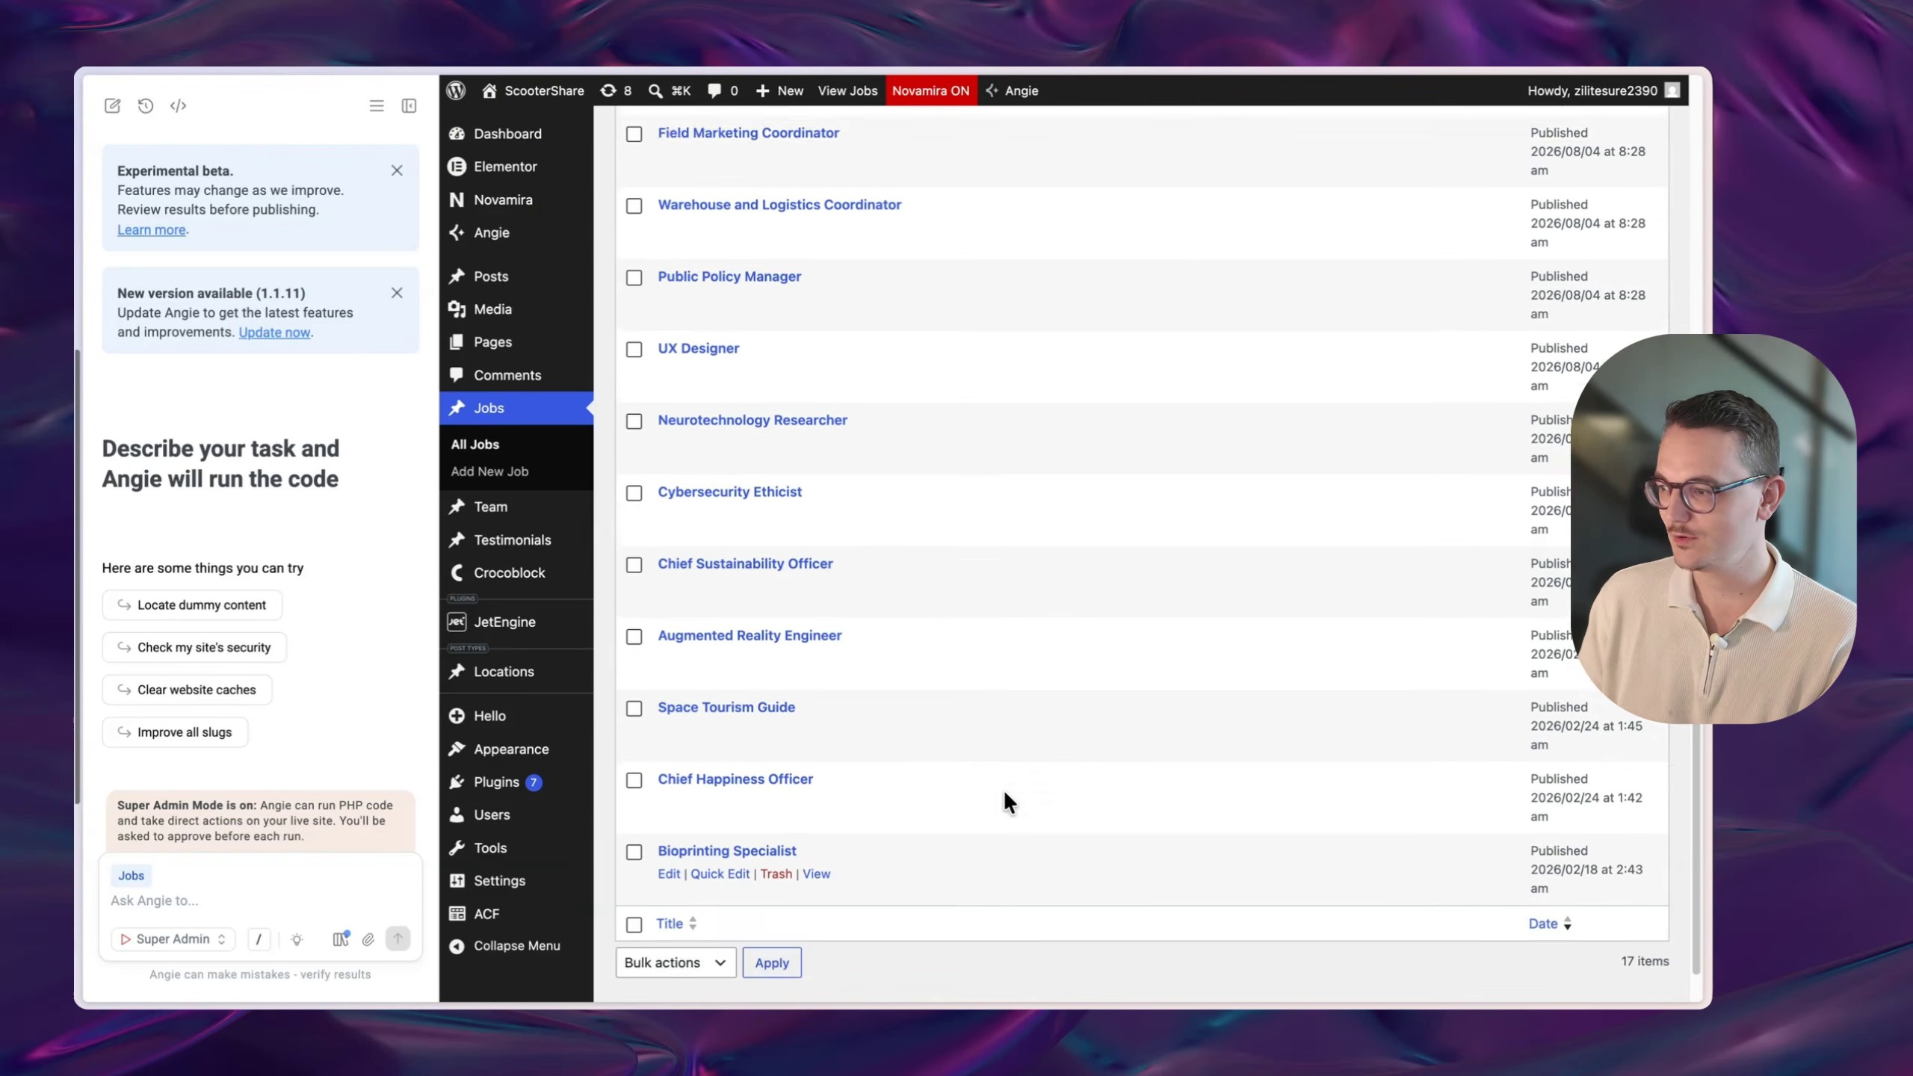
scroll(1003, 790, up, 7)
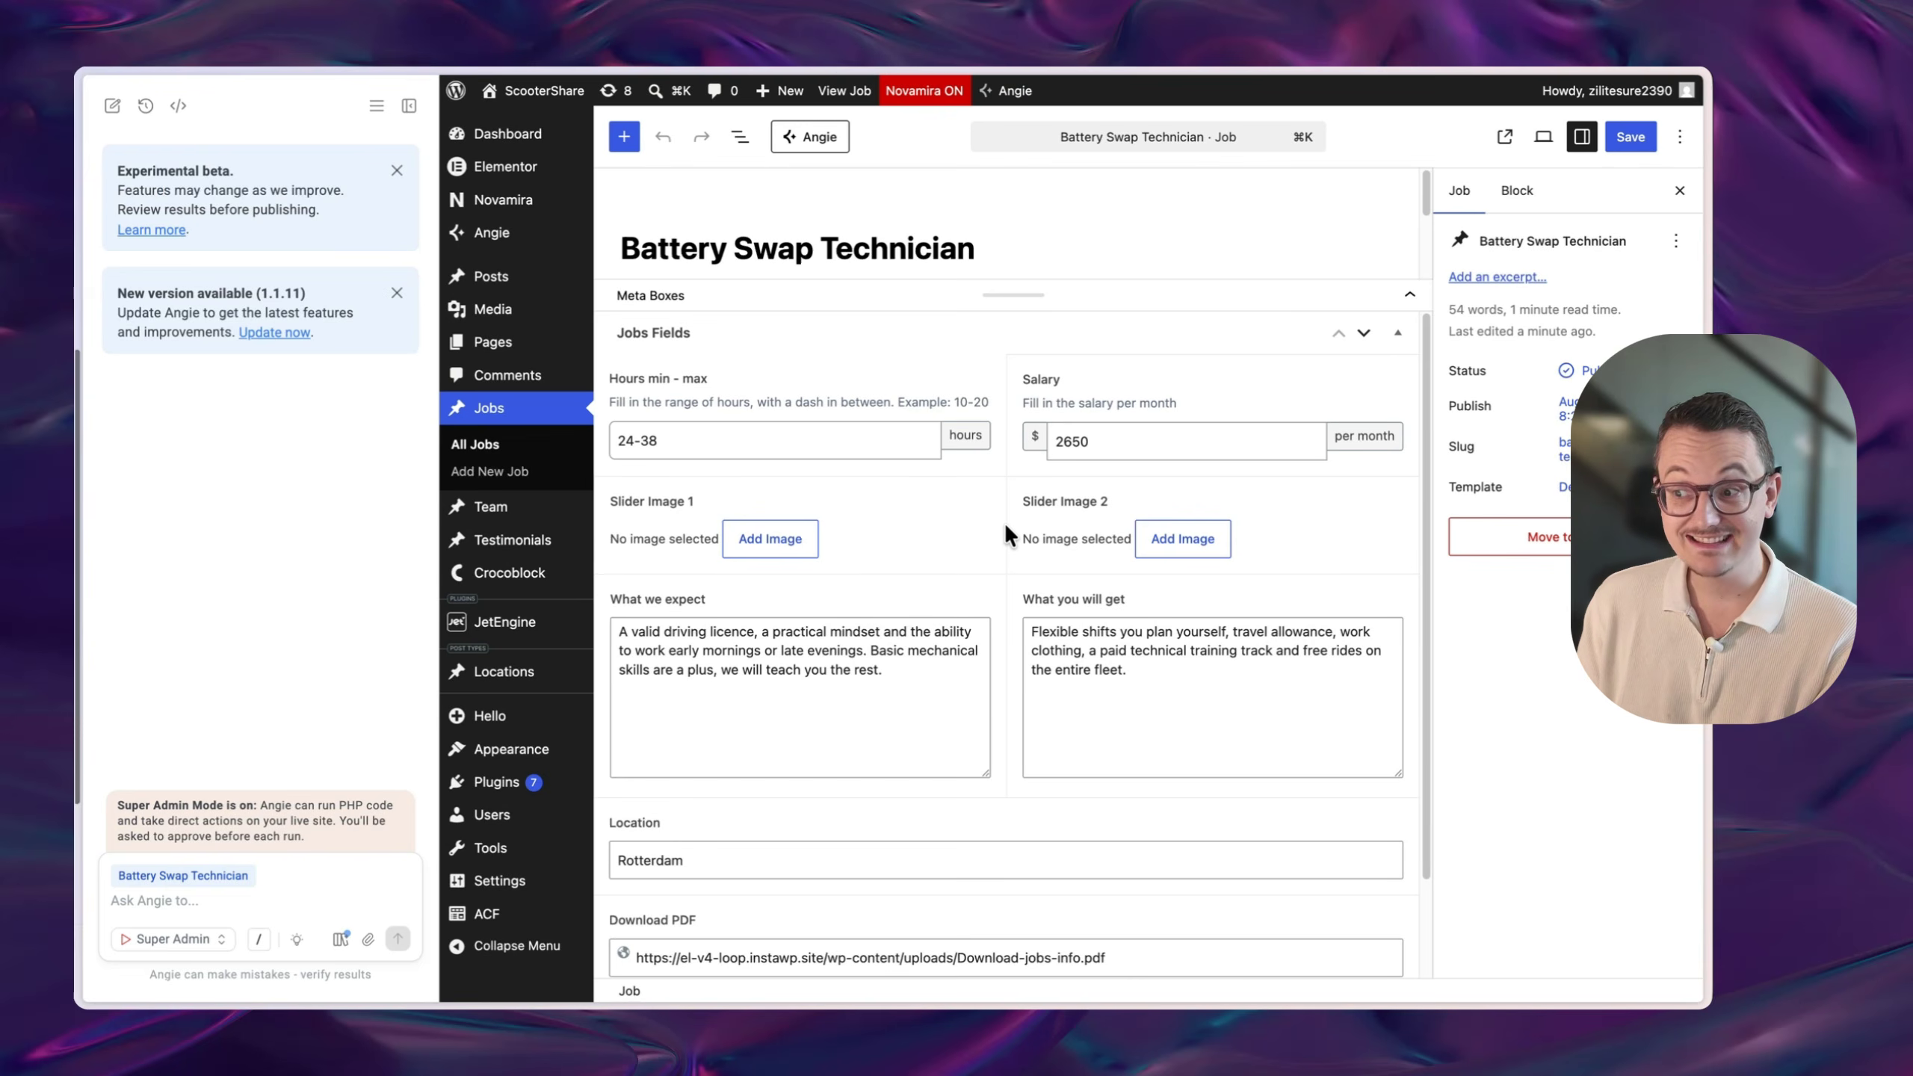
scroll(1006, 522, down, 3)
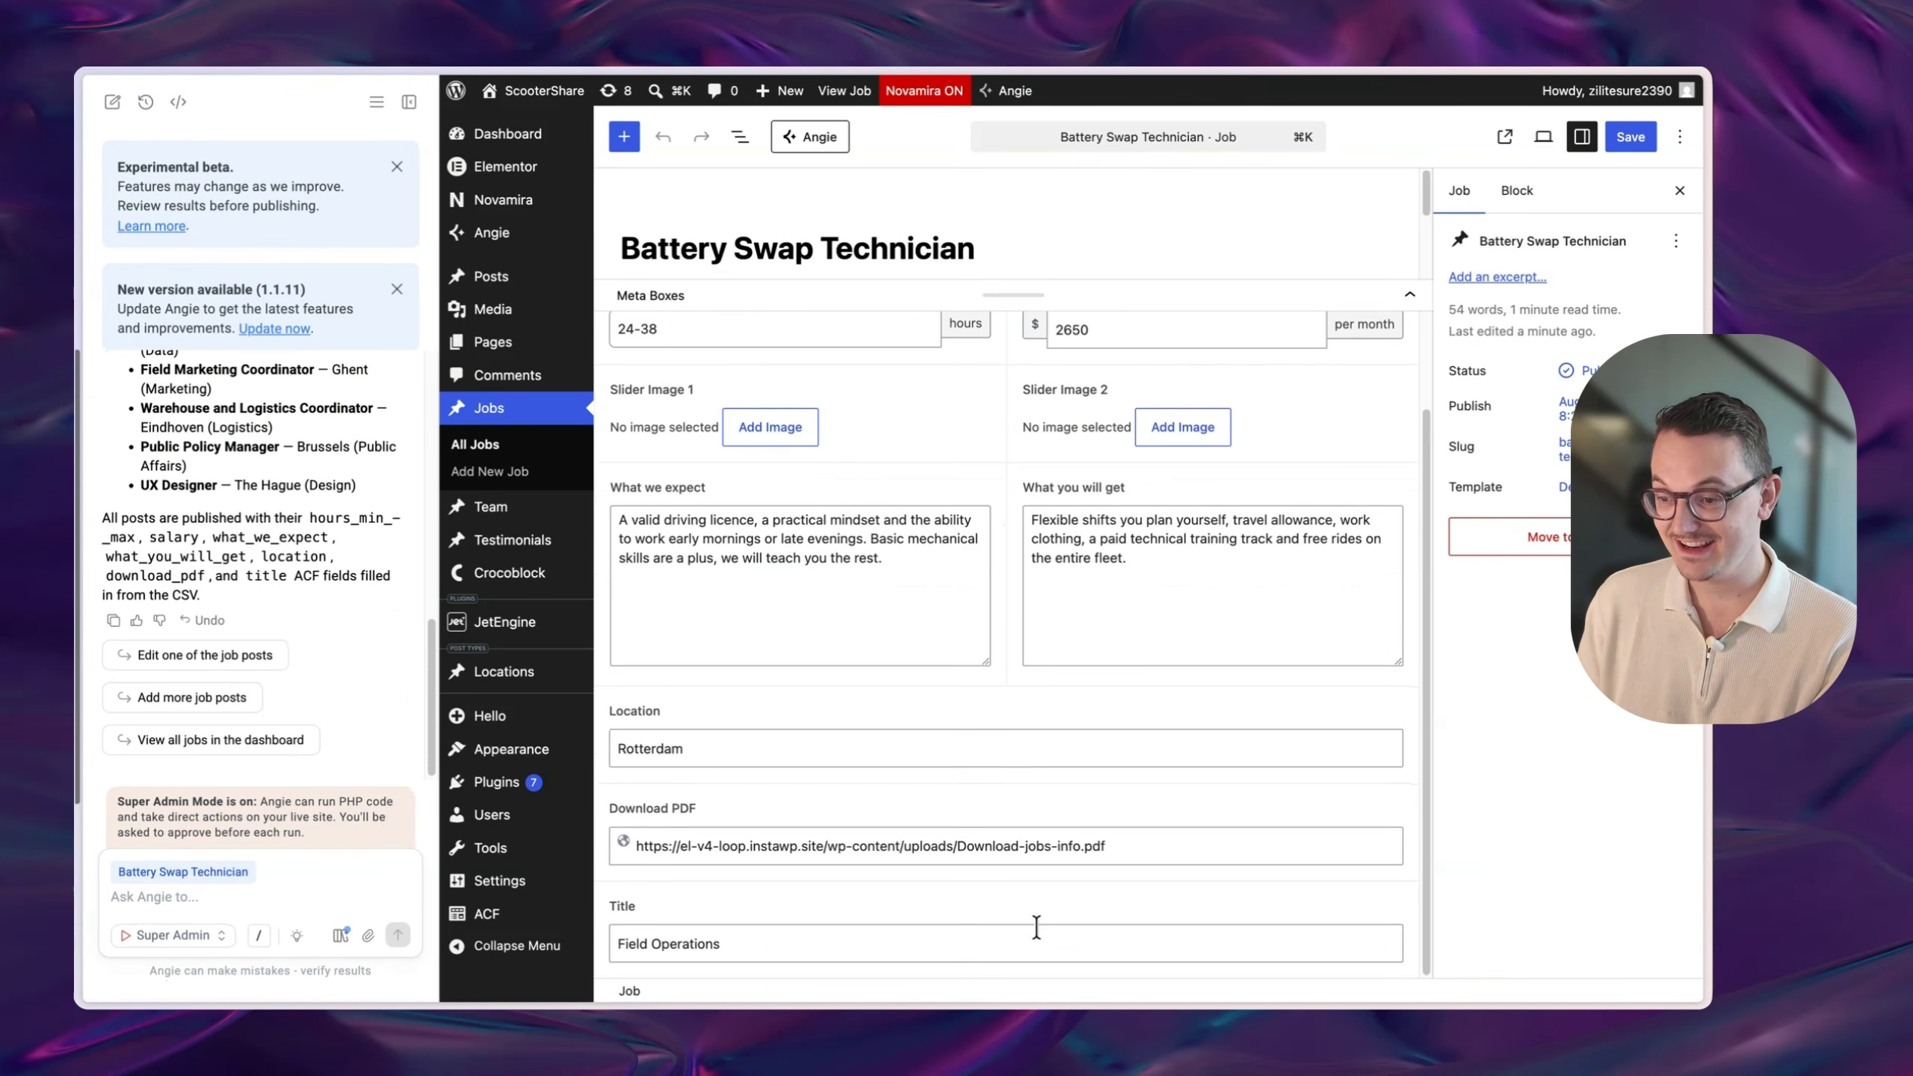
scroll(1006, 627, up, 3)
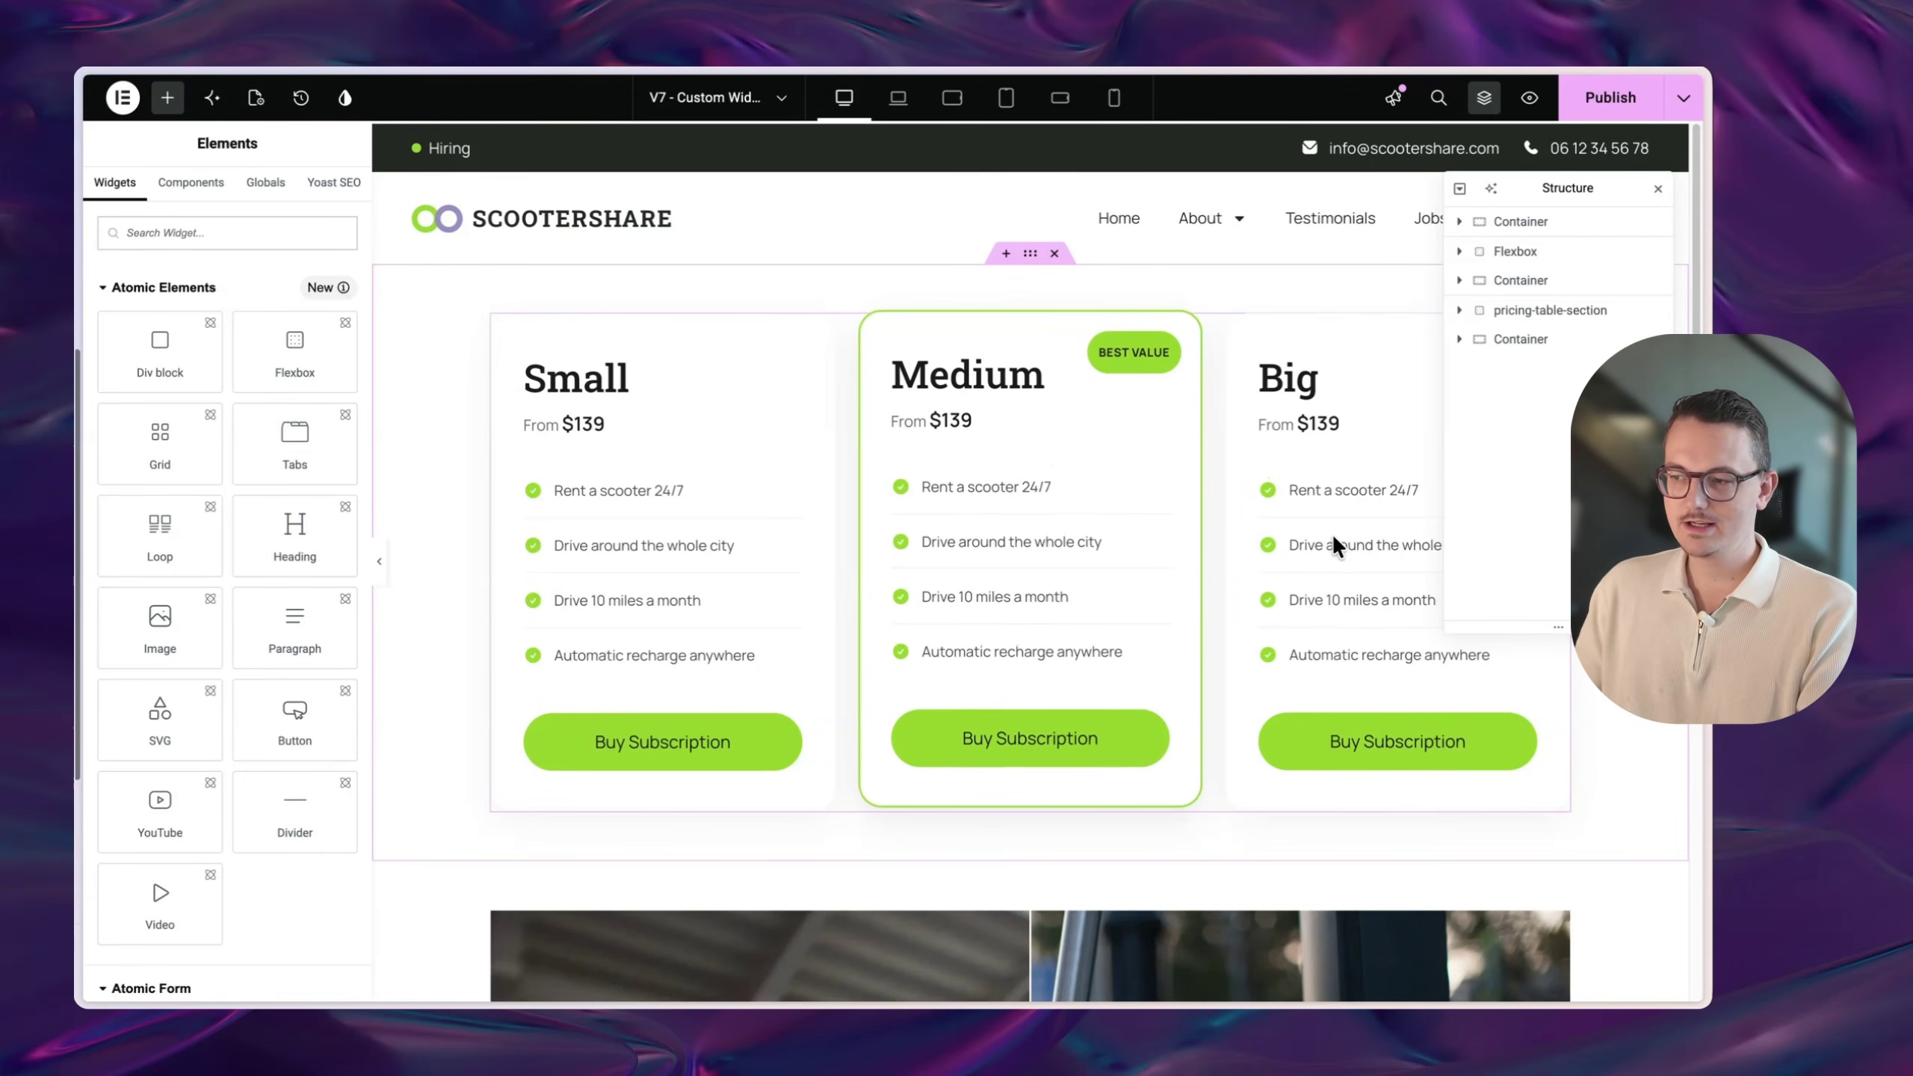
- Select the pricing chart widget and slide the before/after comparison divider
scroll(1239, 436, down, 2)
scroll(1209, 449, up, 3)
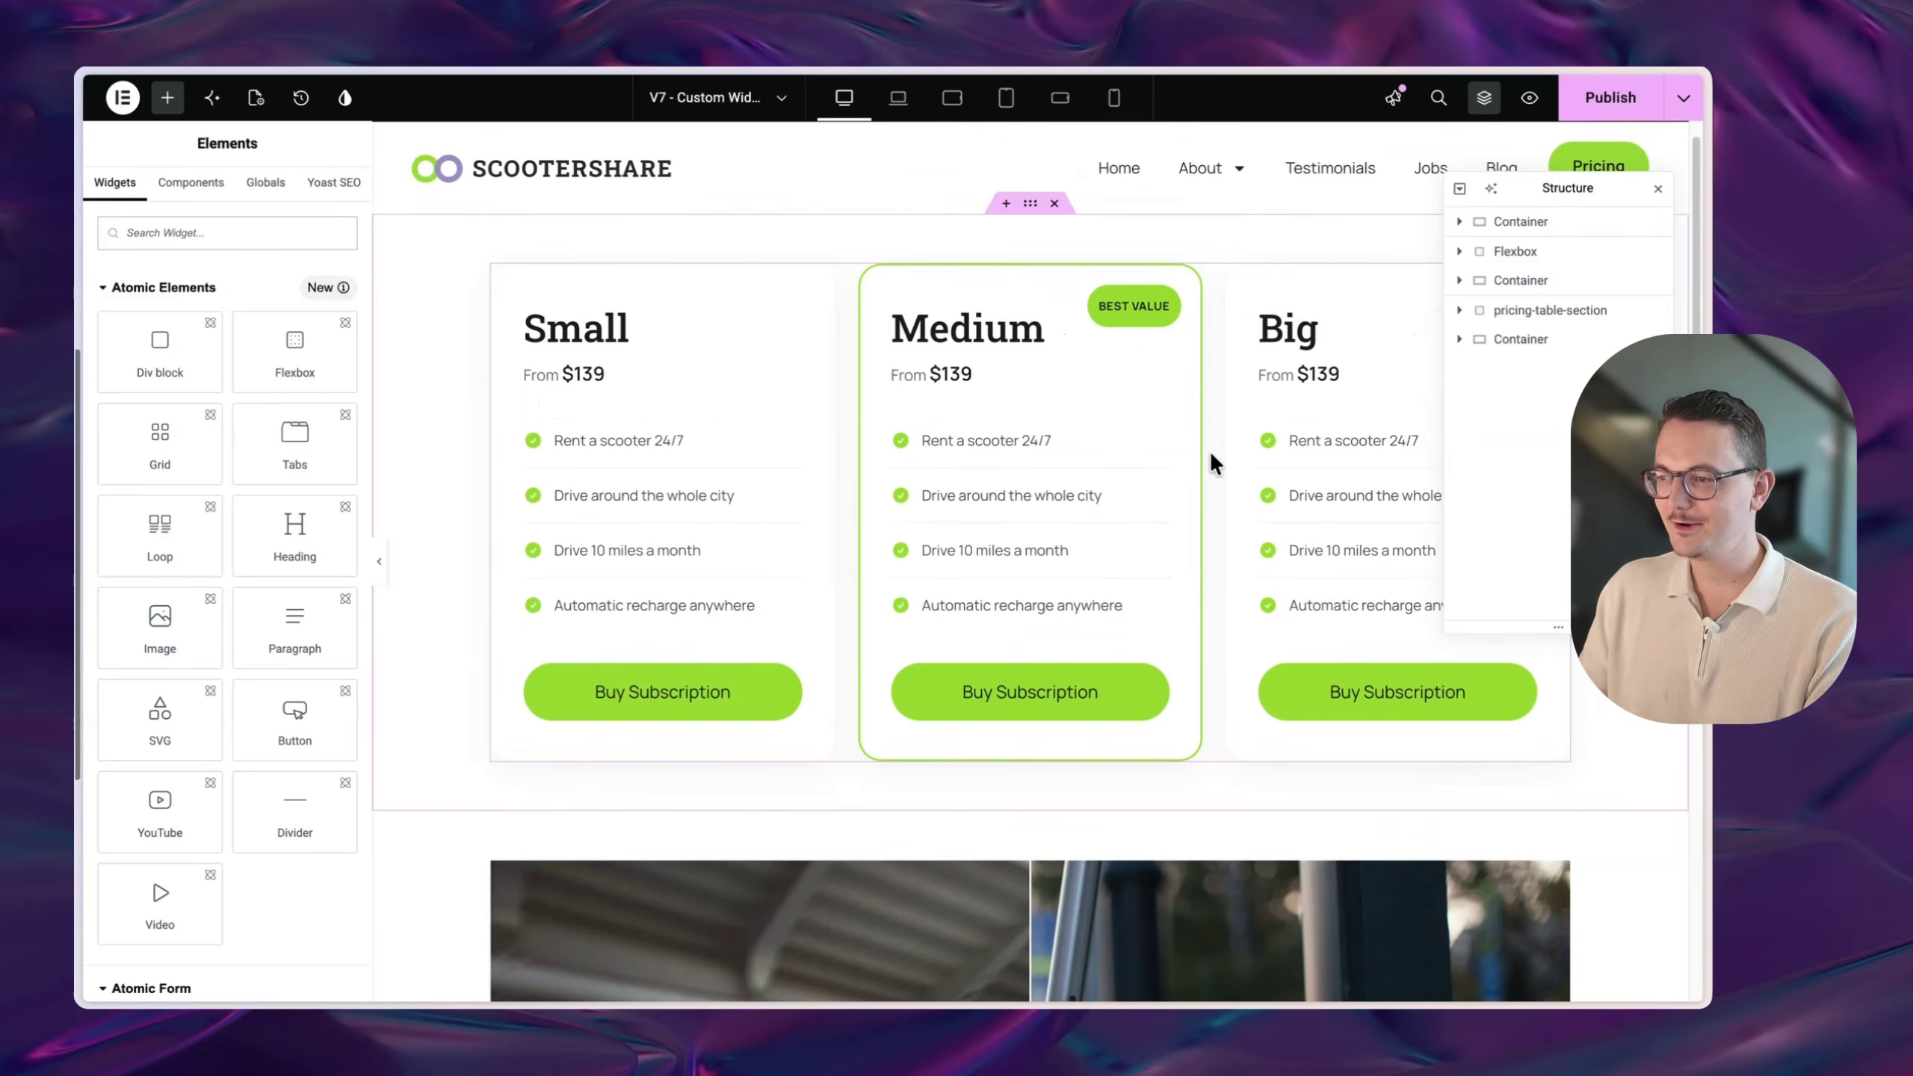
click(1216, 422)
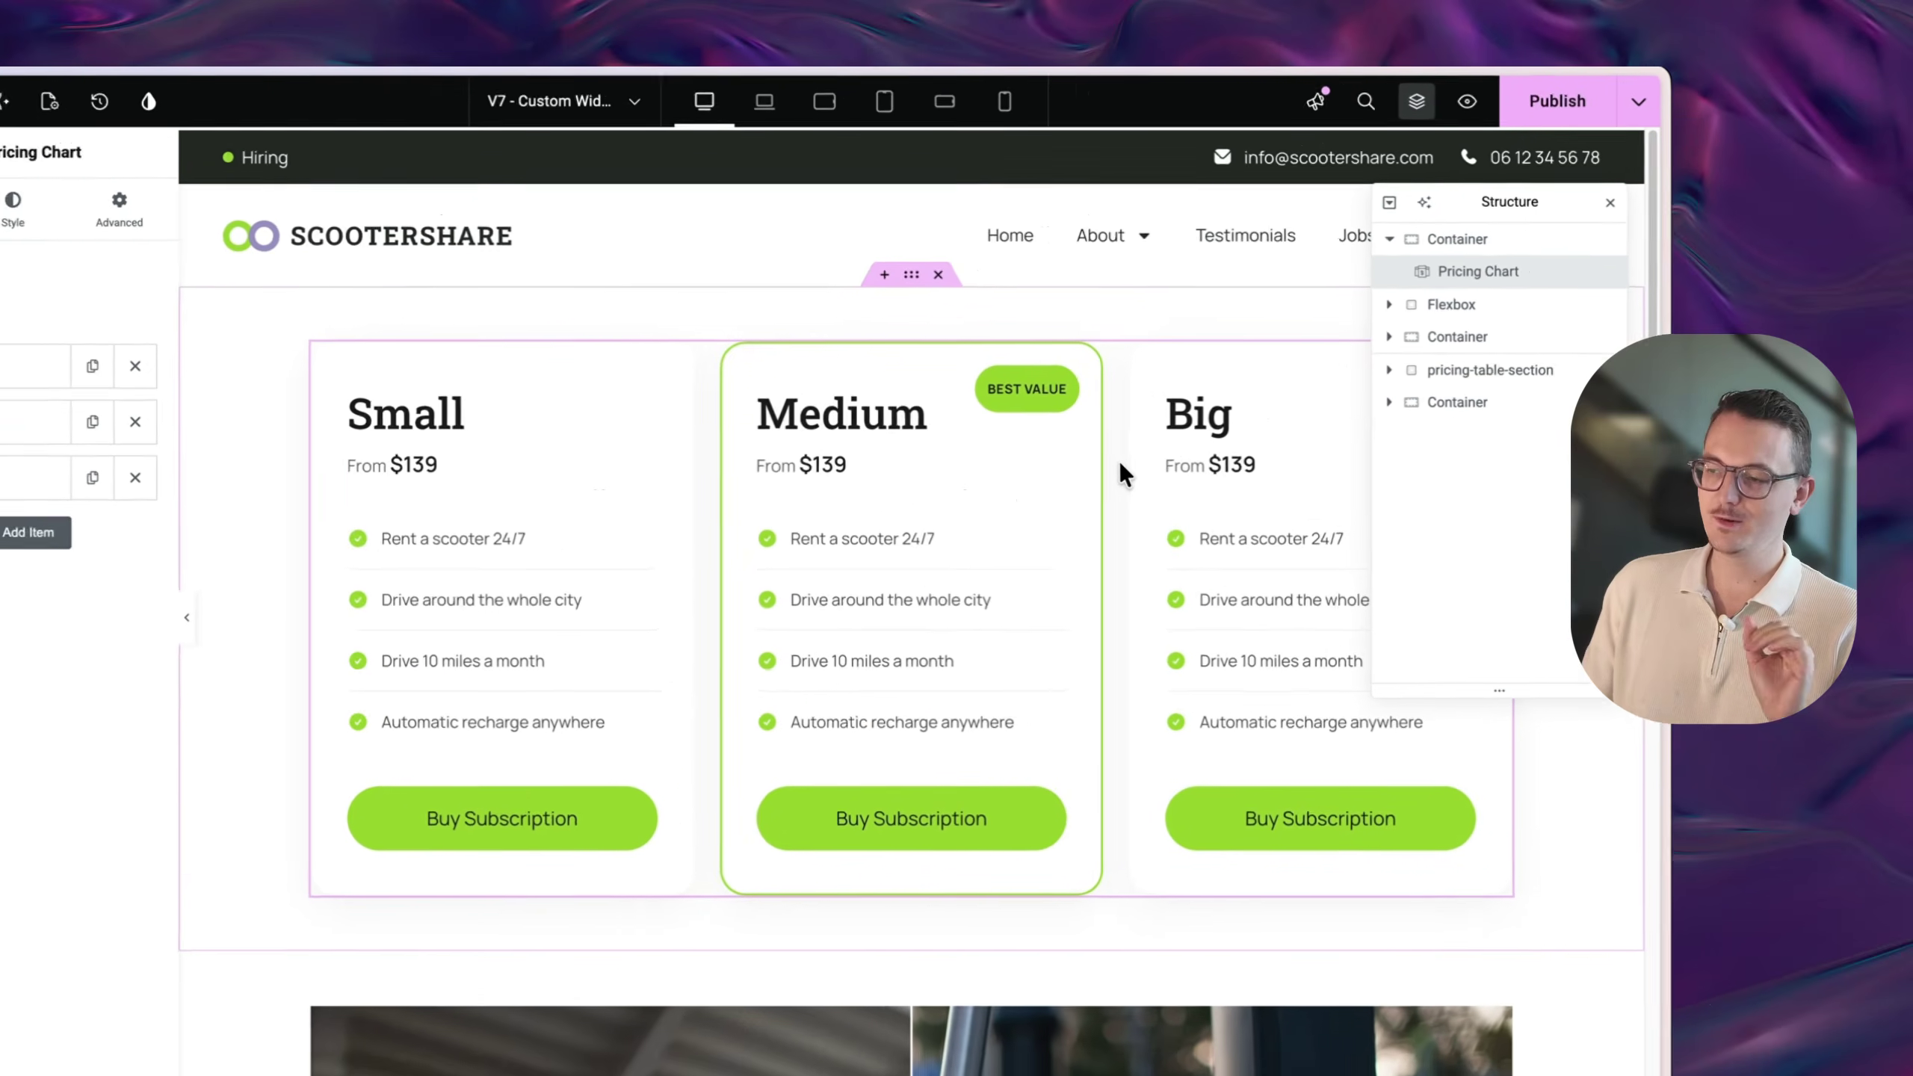
drag(1498, 204, 1489, 287)
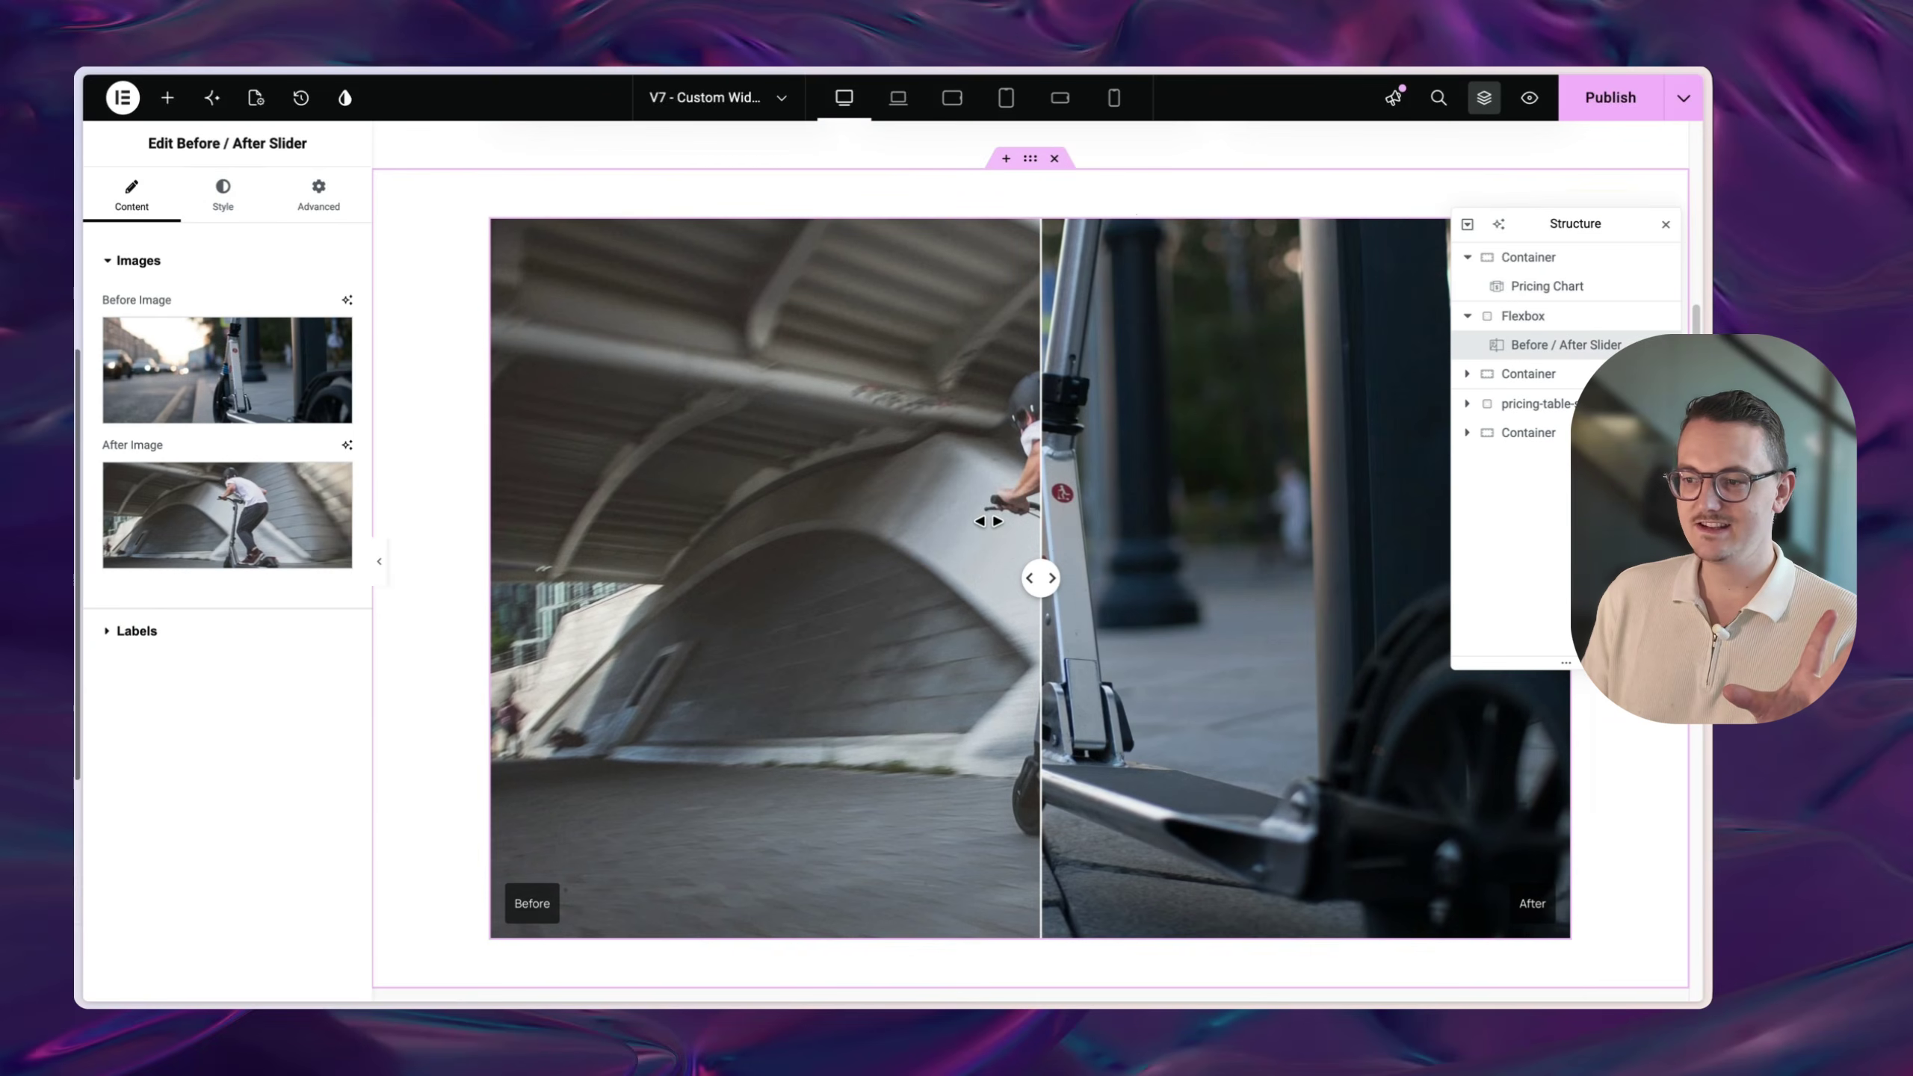
drag(1018, 538, 1111, 531)
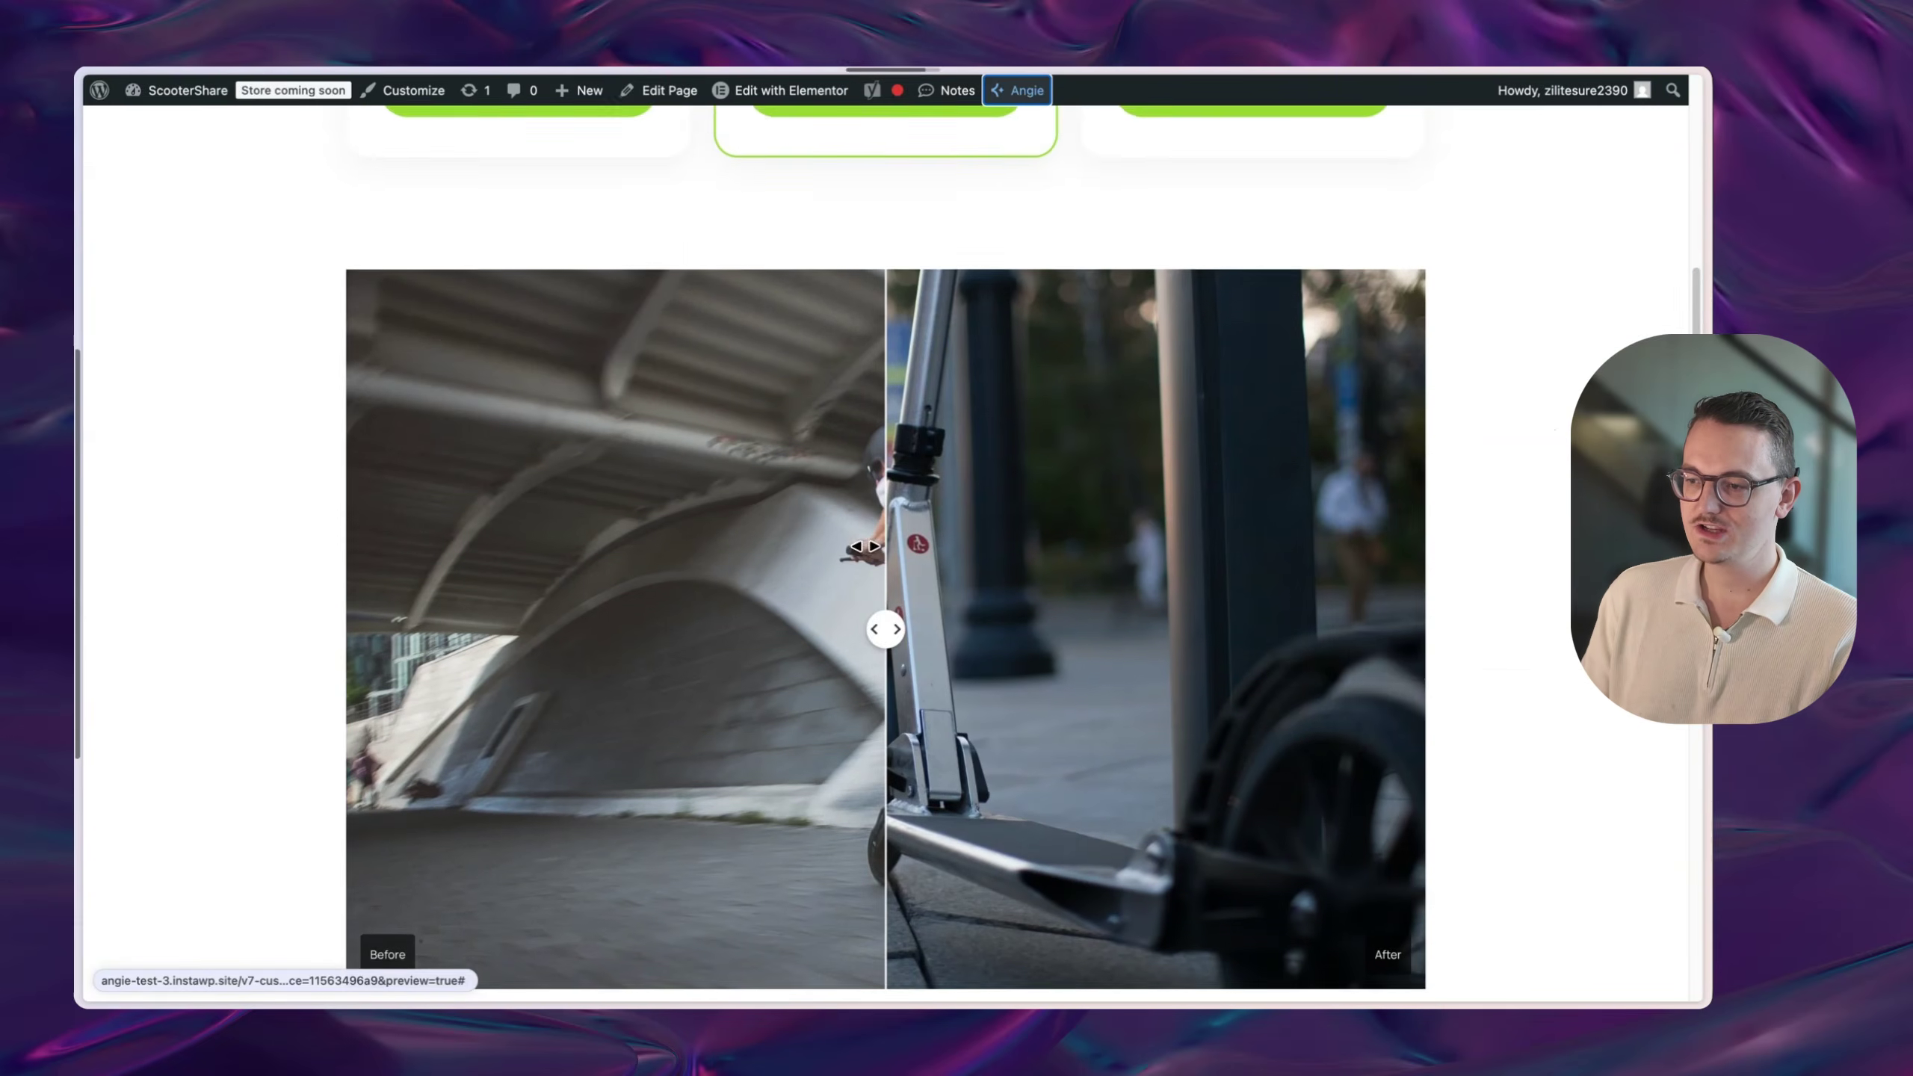
- Select the feature lines Up to 25 scooters, Advanced GPS & geofencing and Priority support
scroll(864, 546, down, 1)
drag(882, 604, 1076, 633)
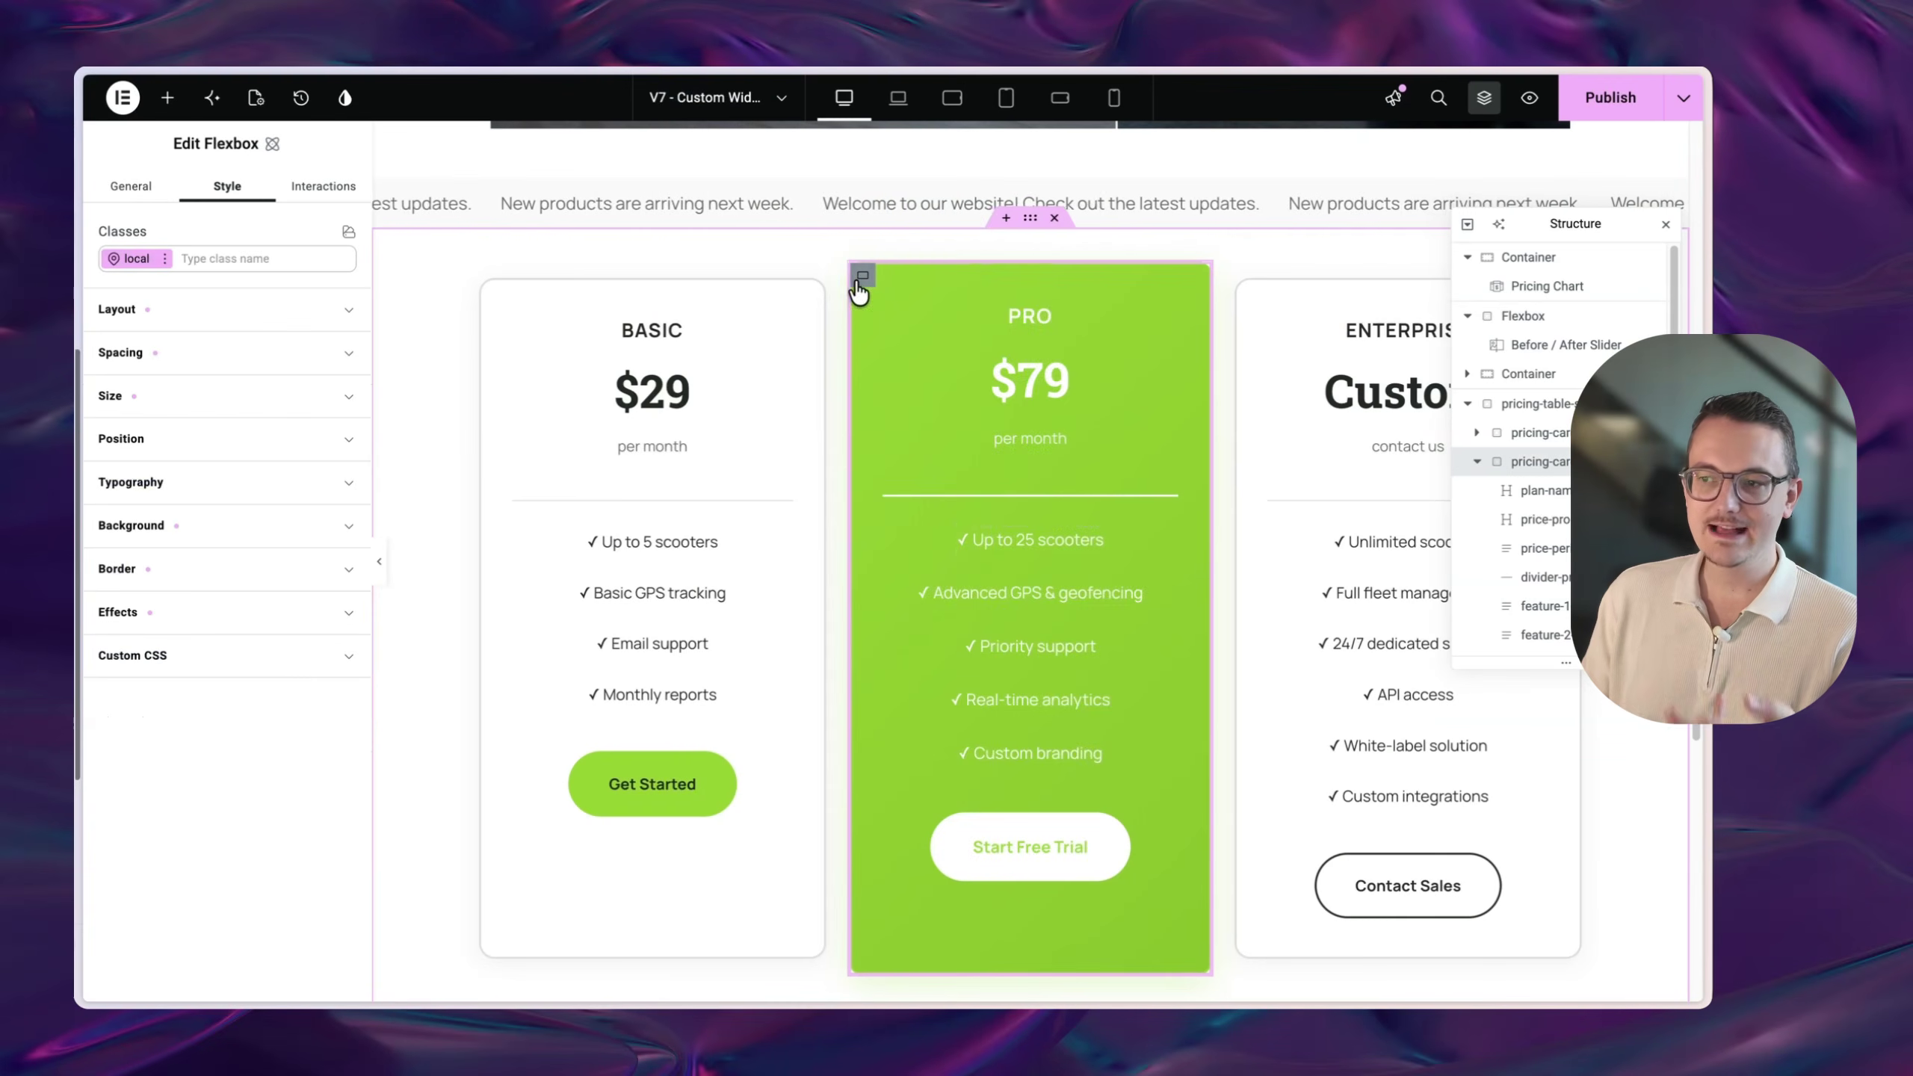
scroll(1069, 584, down, 1)
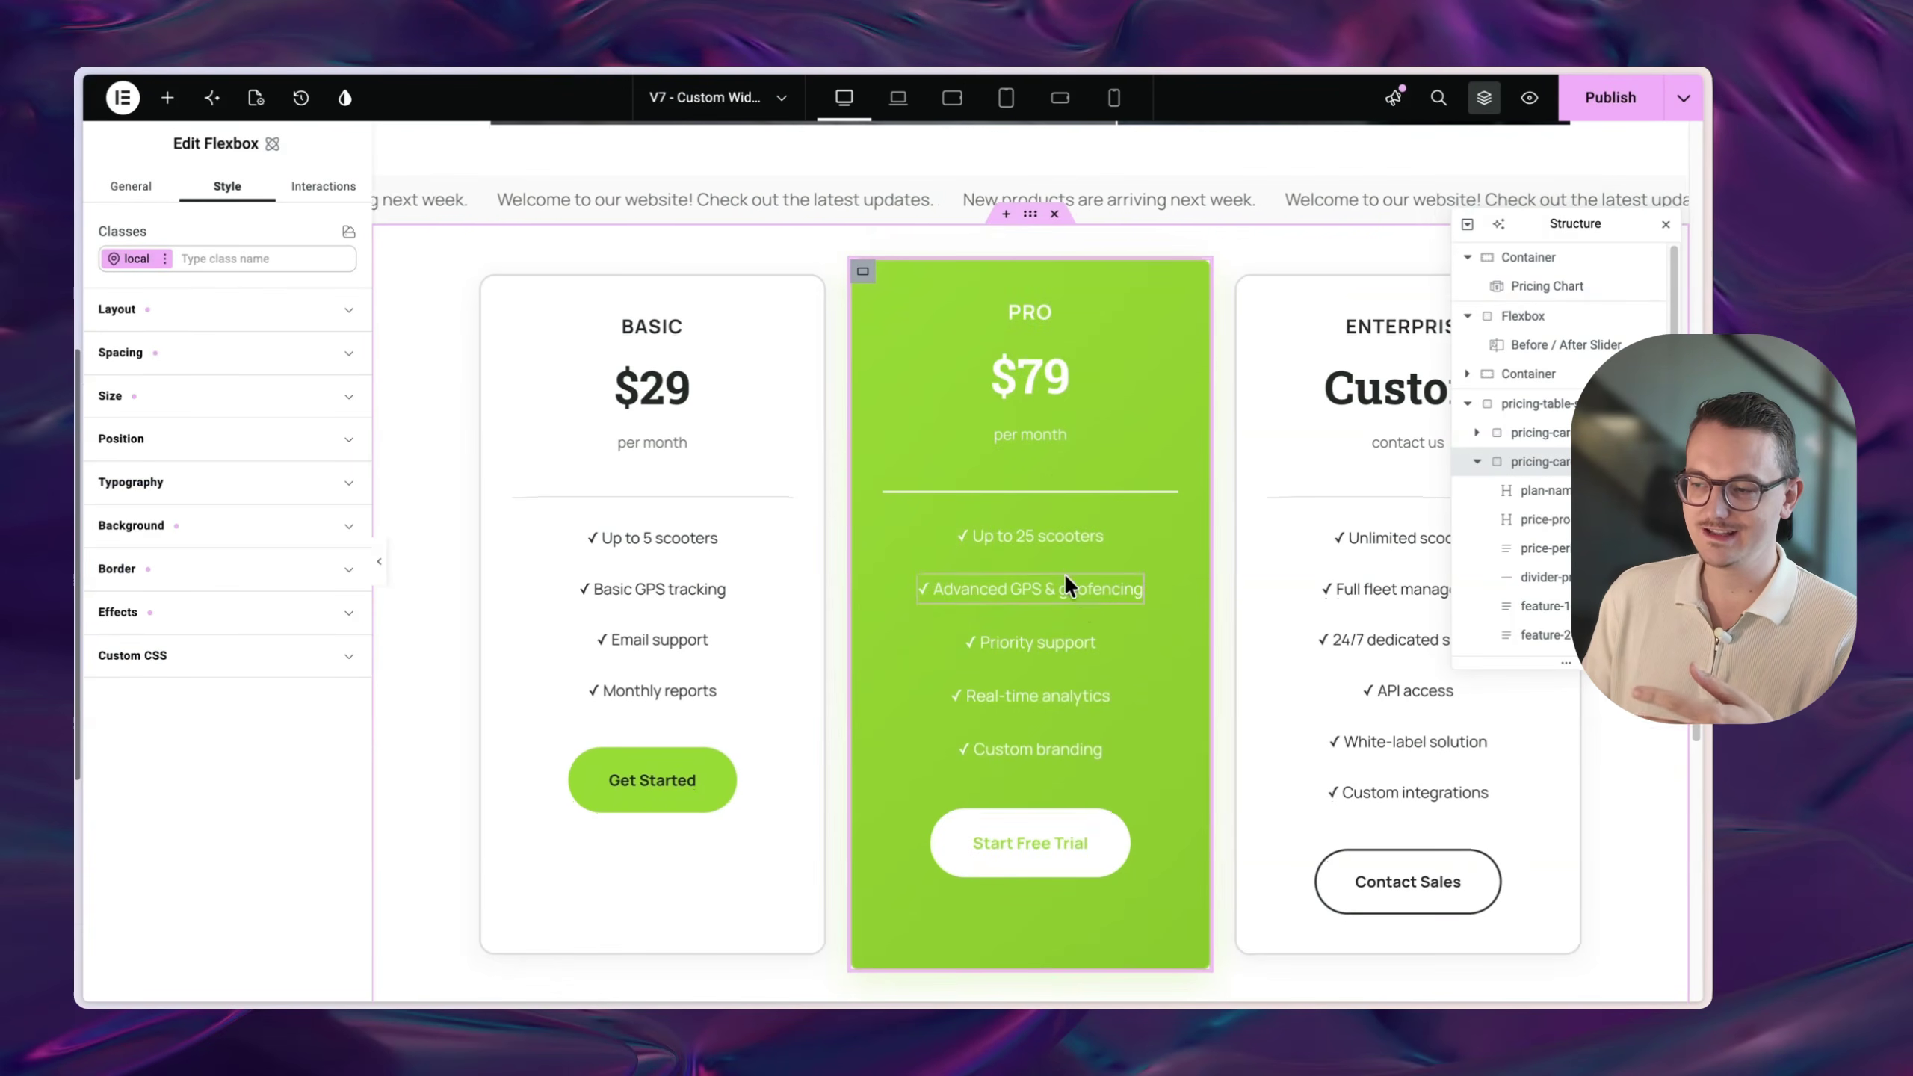
click(1040, 534)
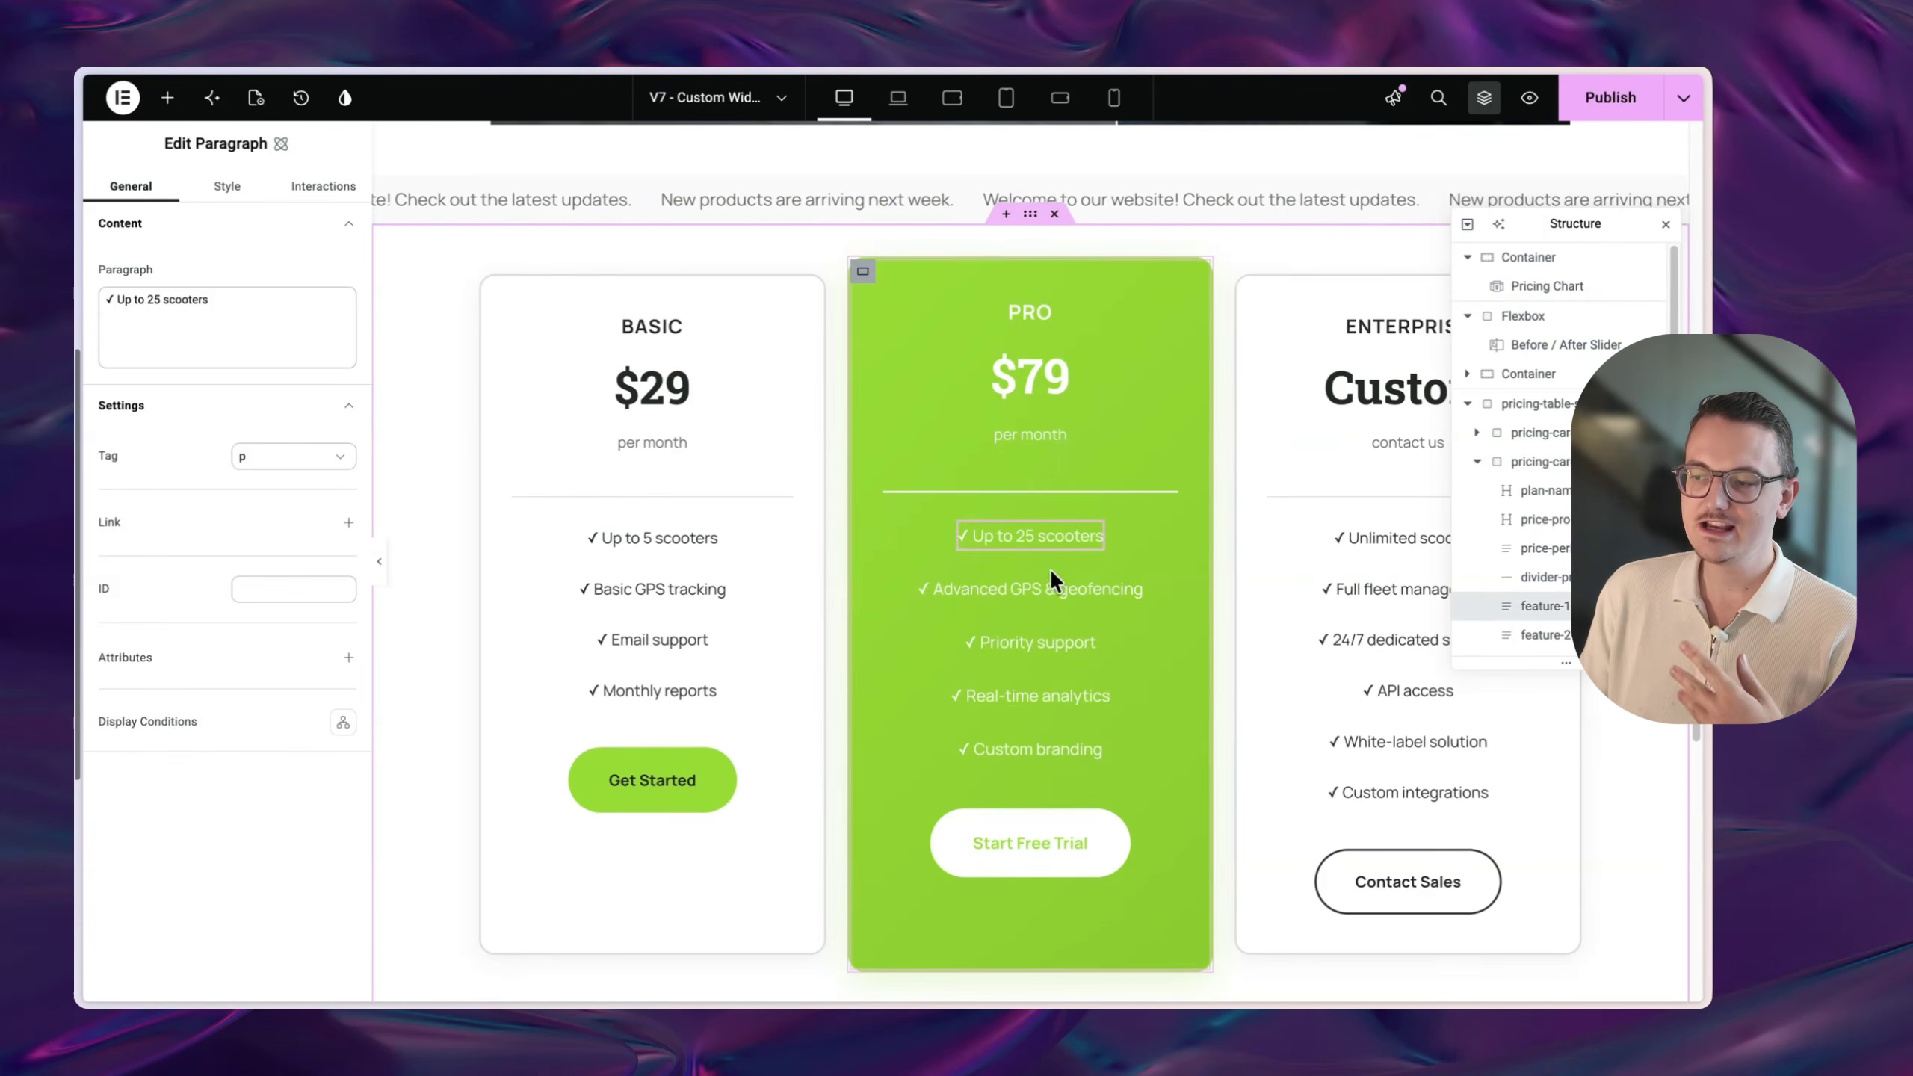
click(1051, 594)
click(1026, 642)
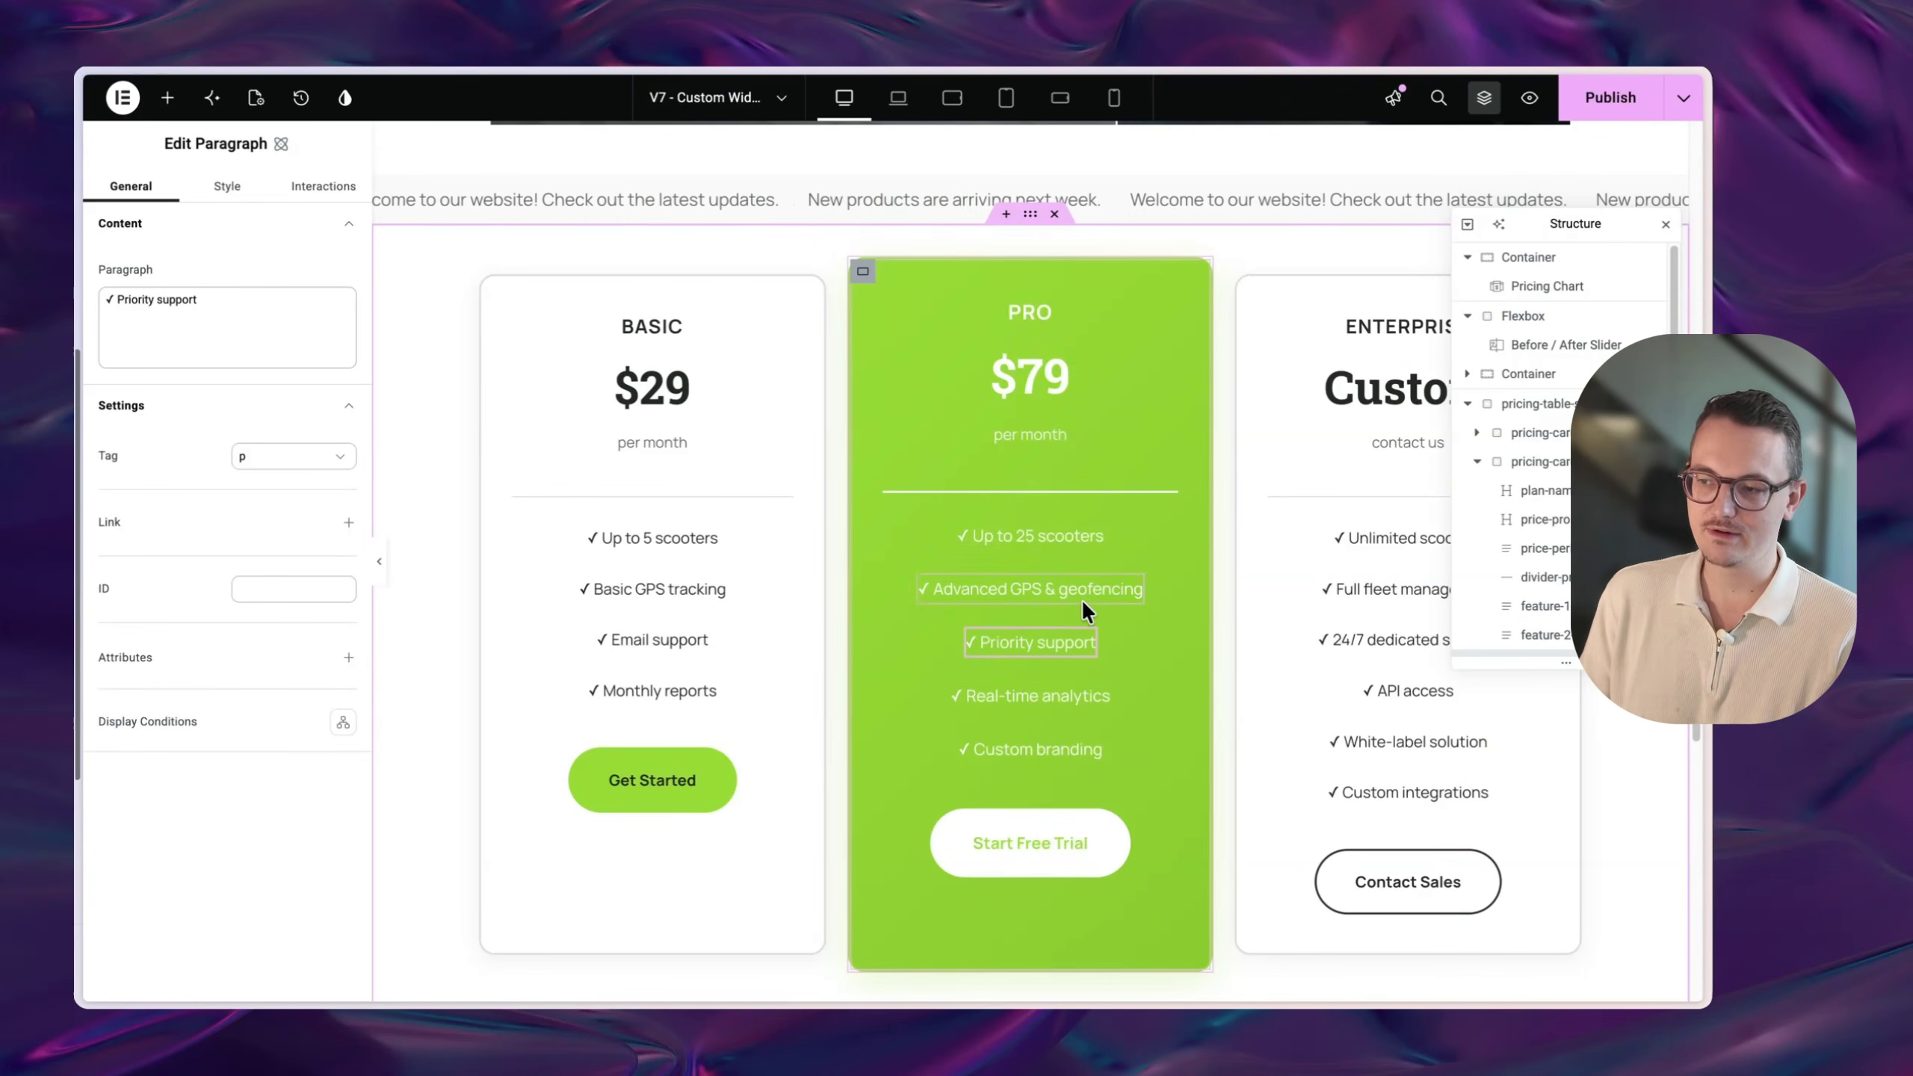
scroll(909, 551, up, 1)
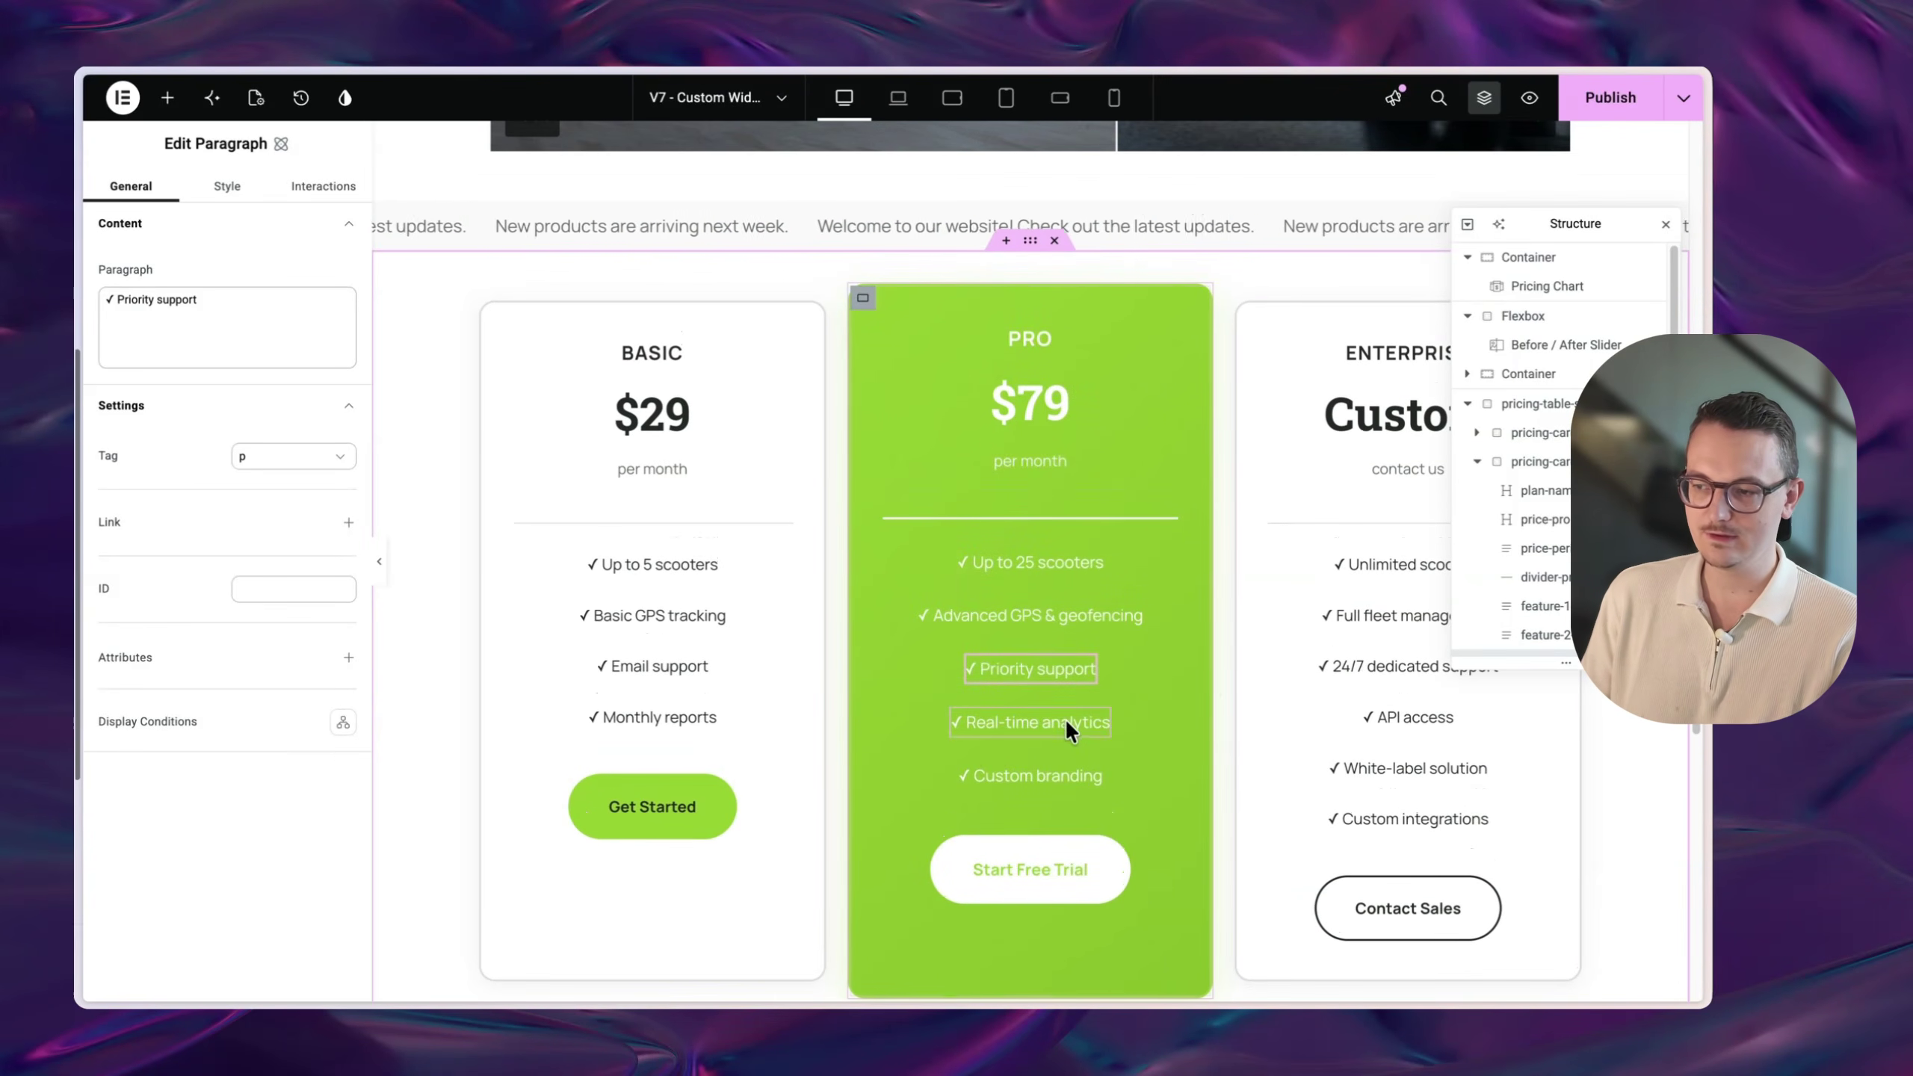
scroll(1064, 717, up, 1)
- Select the News Ticker widget for editing
click(167, 97)
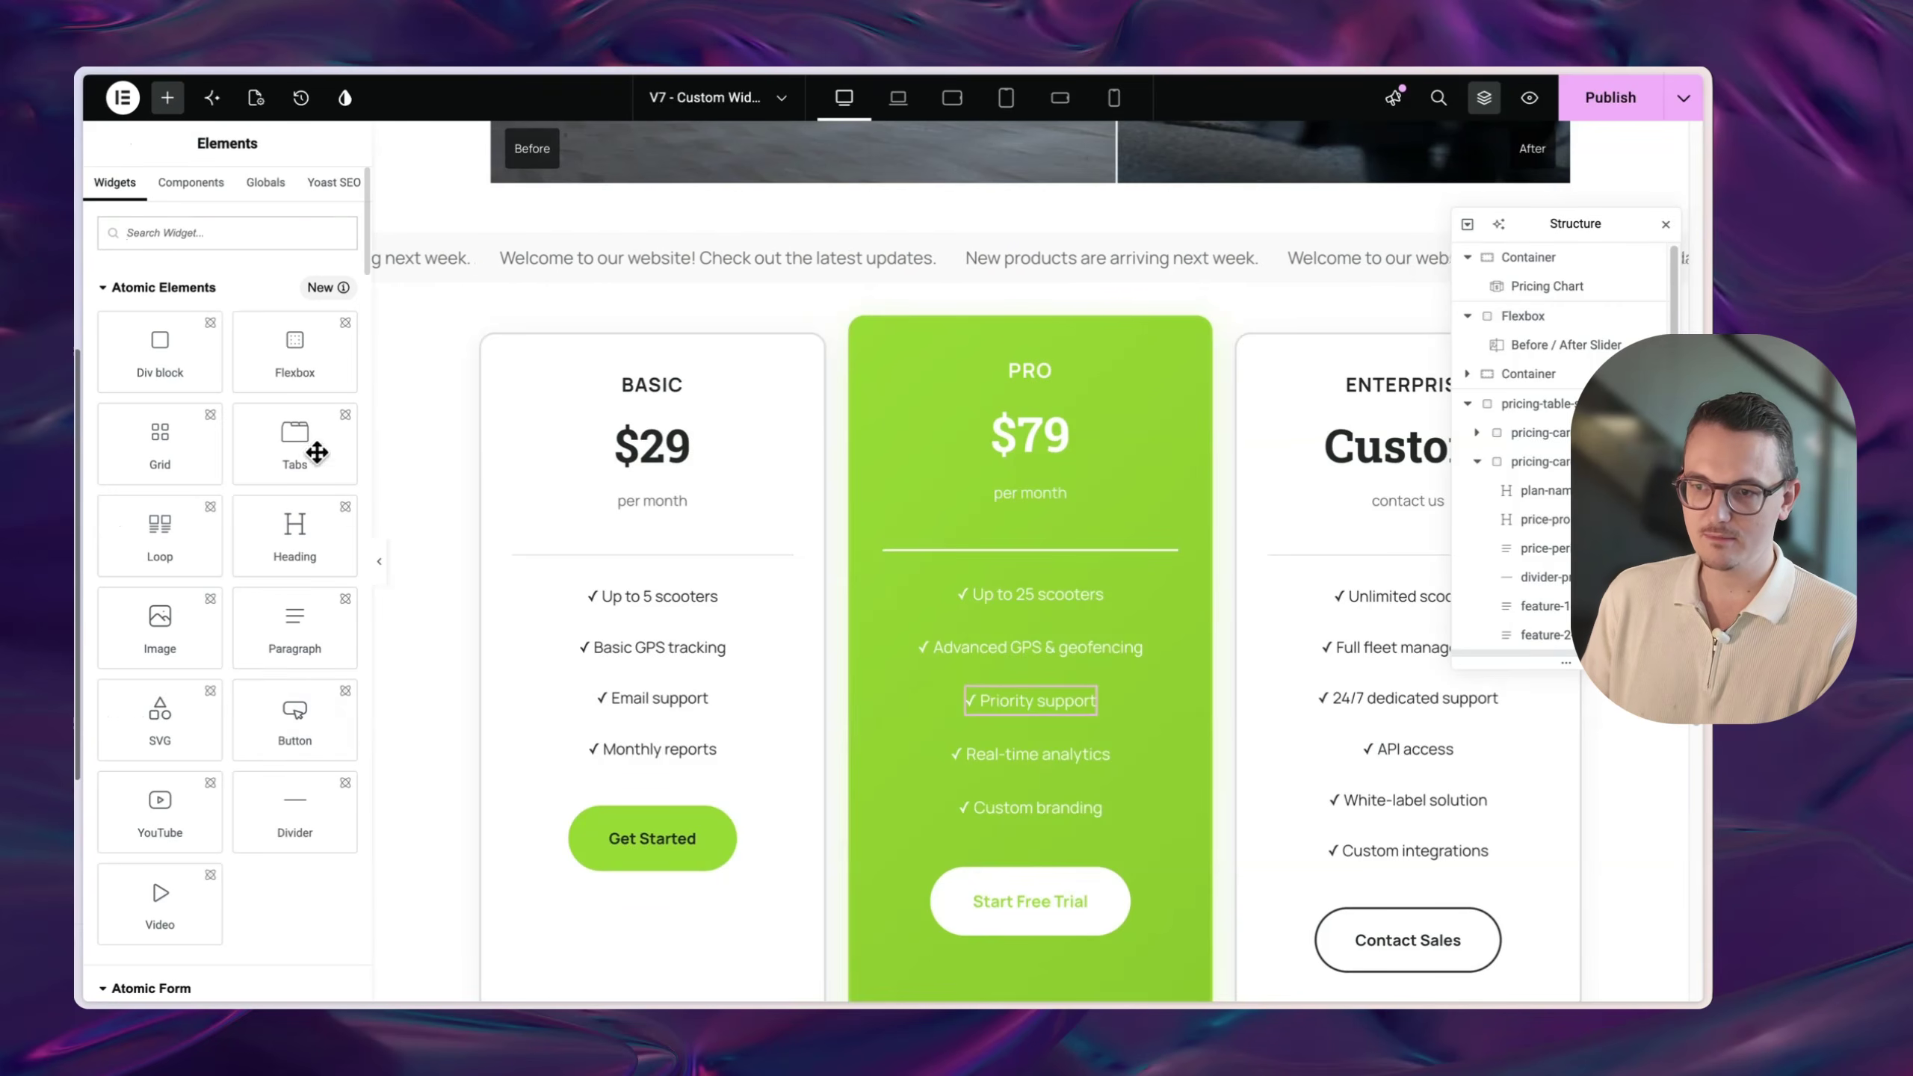
scroll(1244, 624, up, 1)
scroll(1245, 625, up, 1)
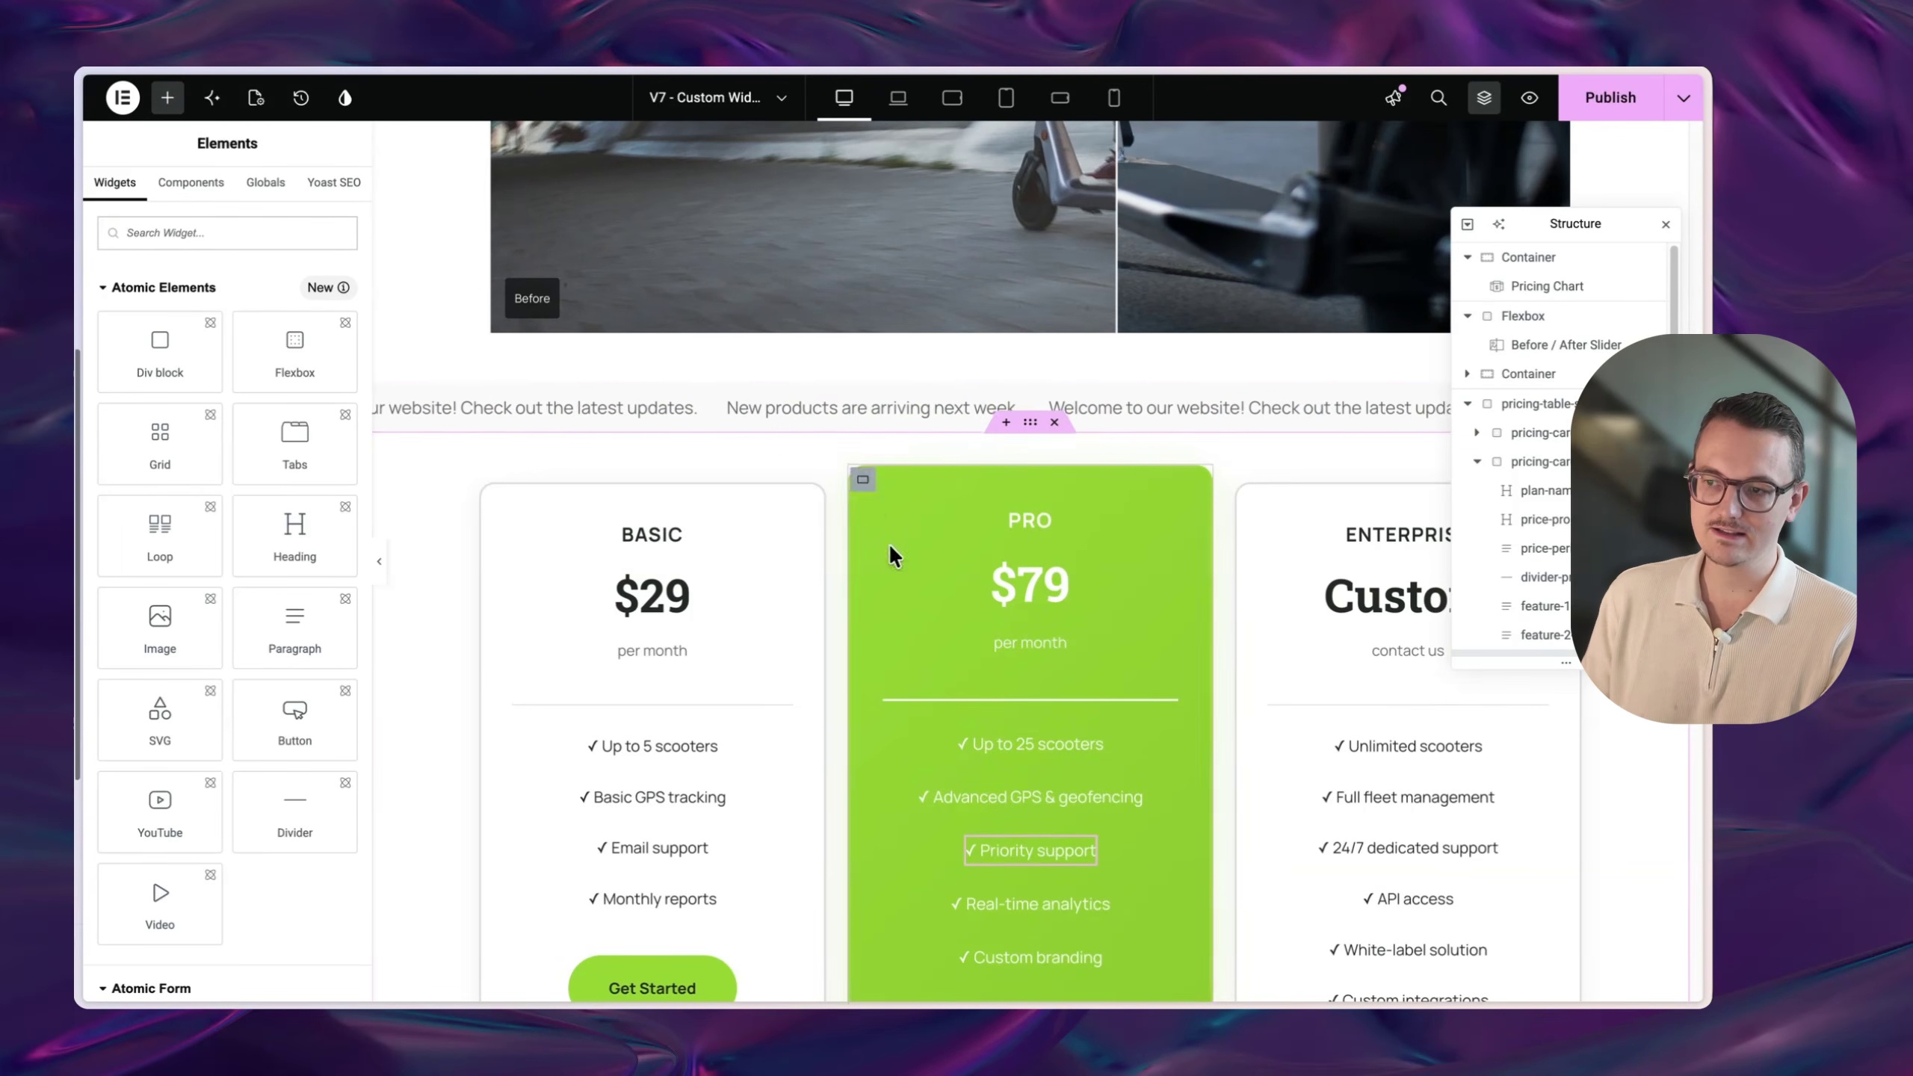
click(838, 406)
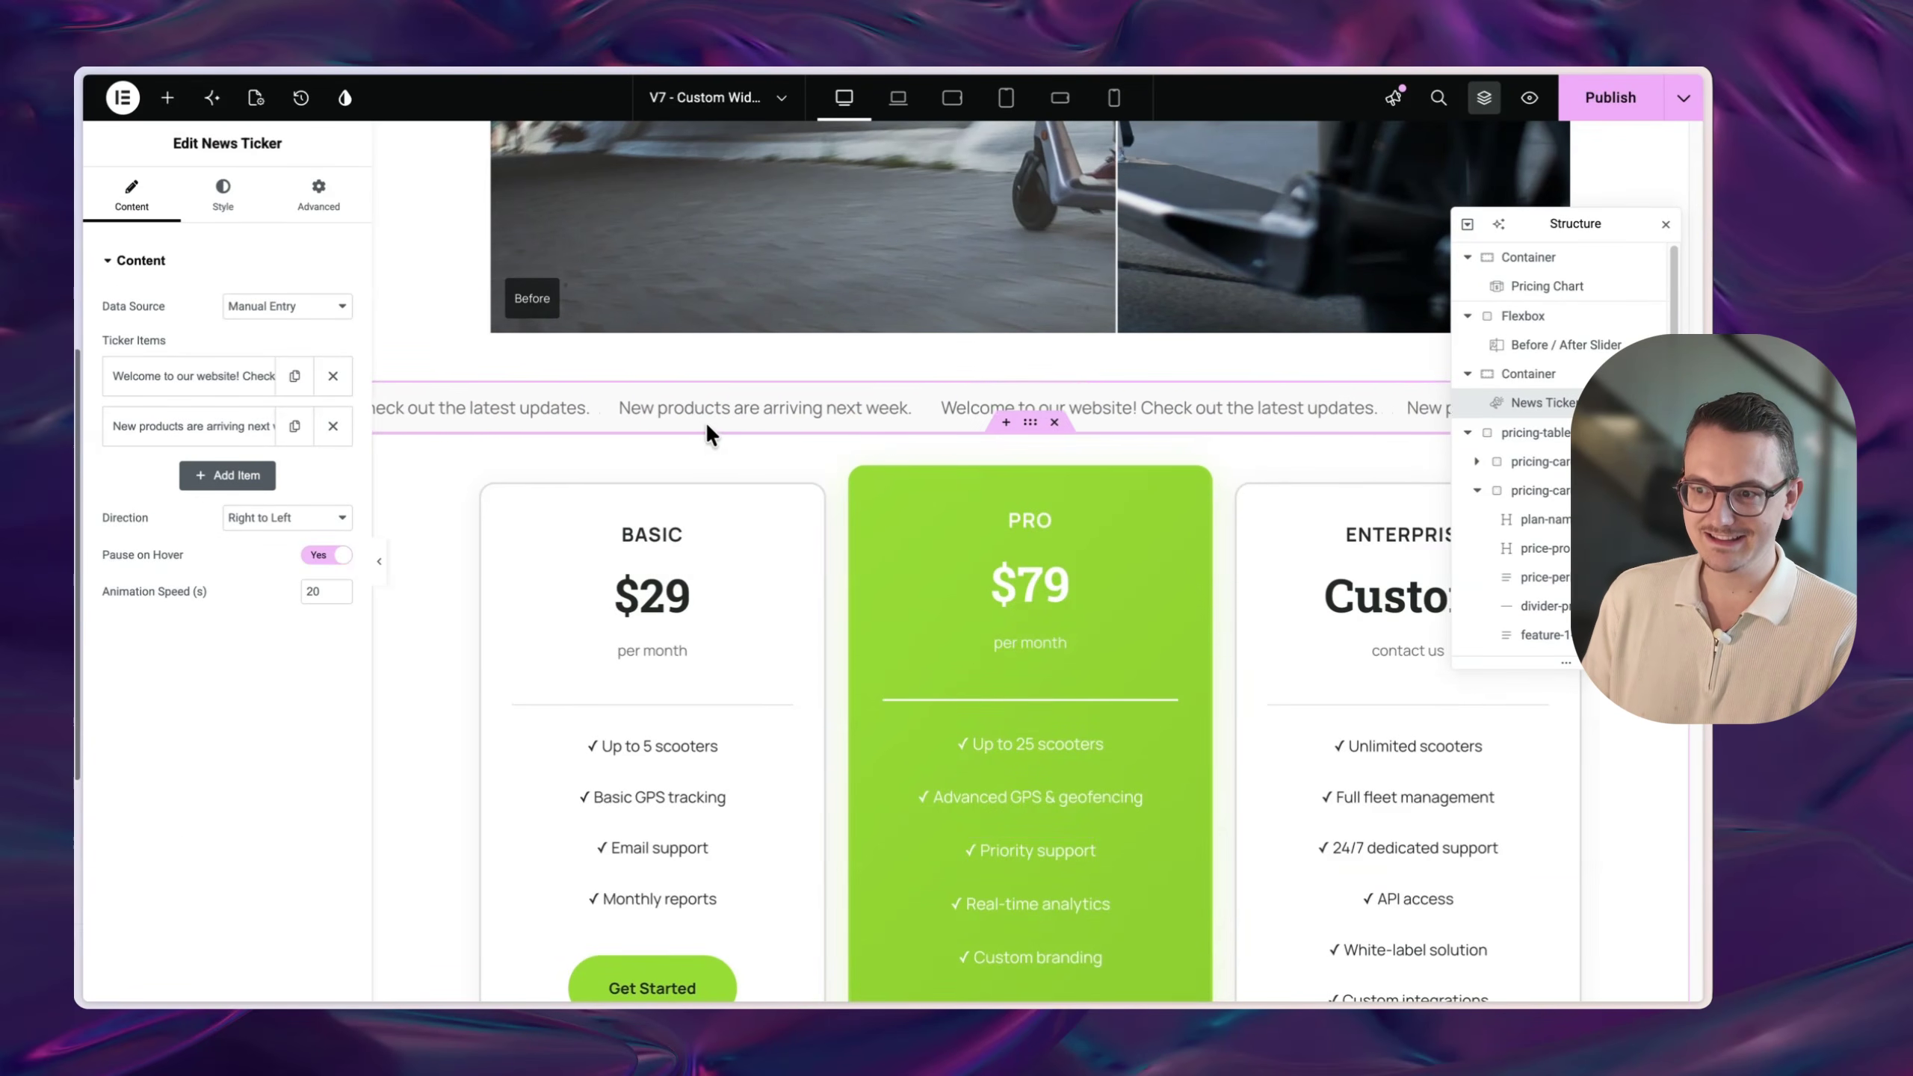
- Advance the 3D Coverflow carousel three slides and open Angie with it as context
scroll(838, 451, down, 5)
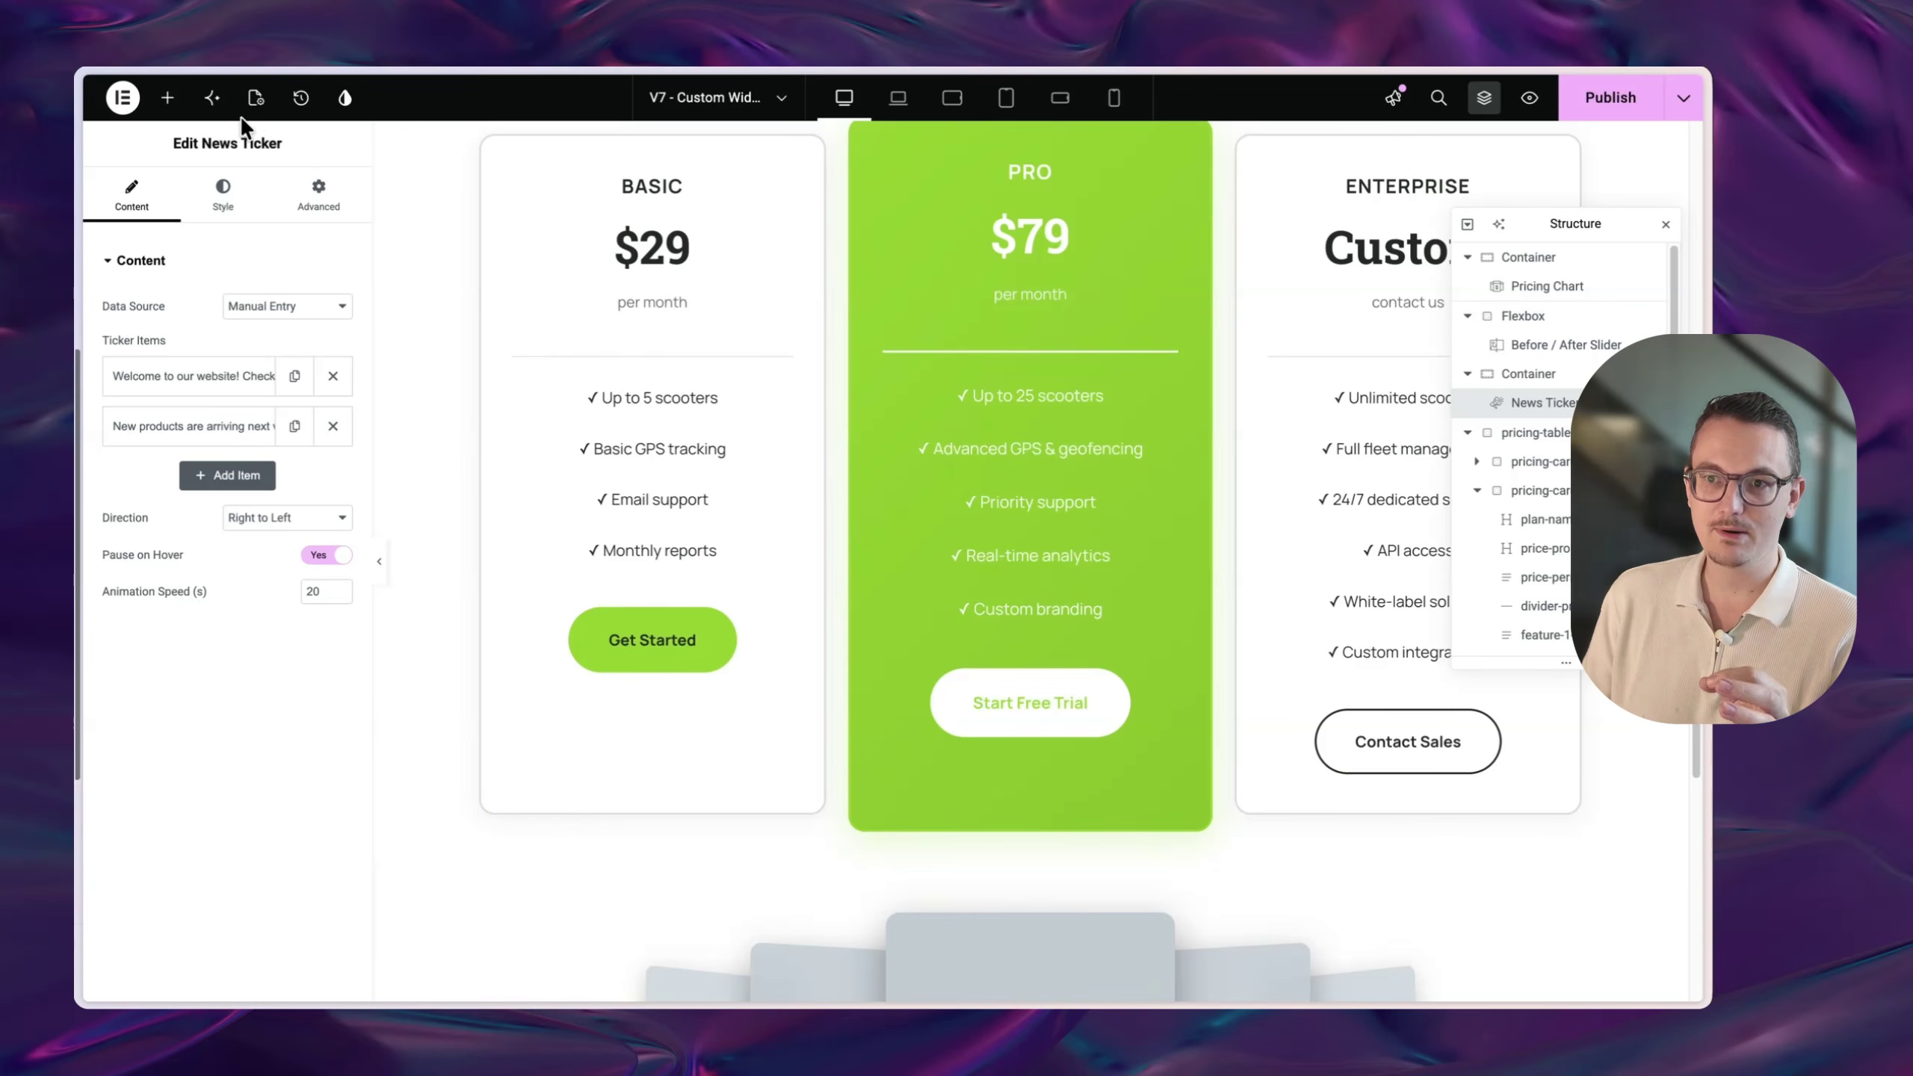
scroll(725, 474, down, 5)
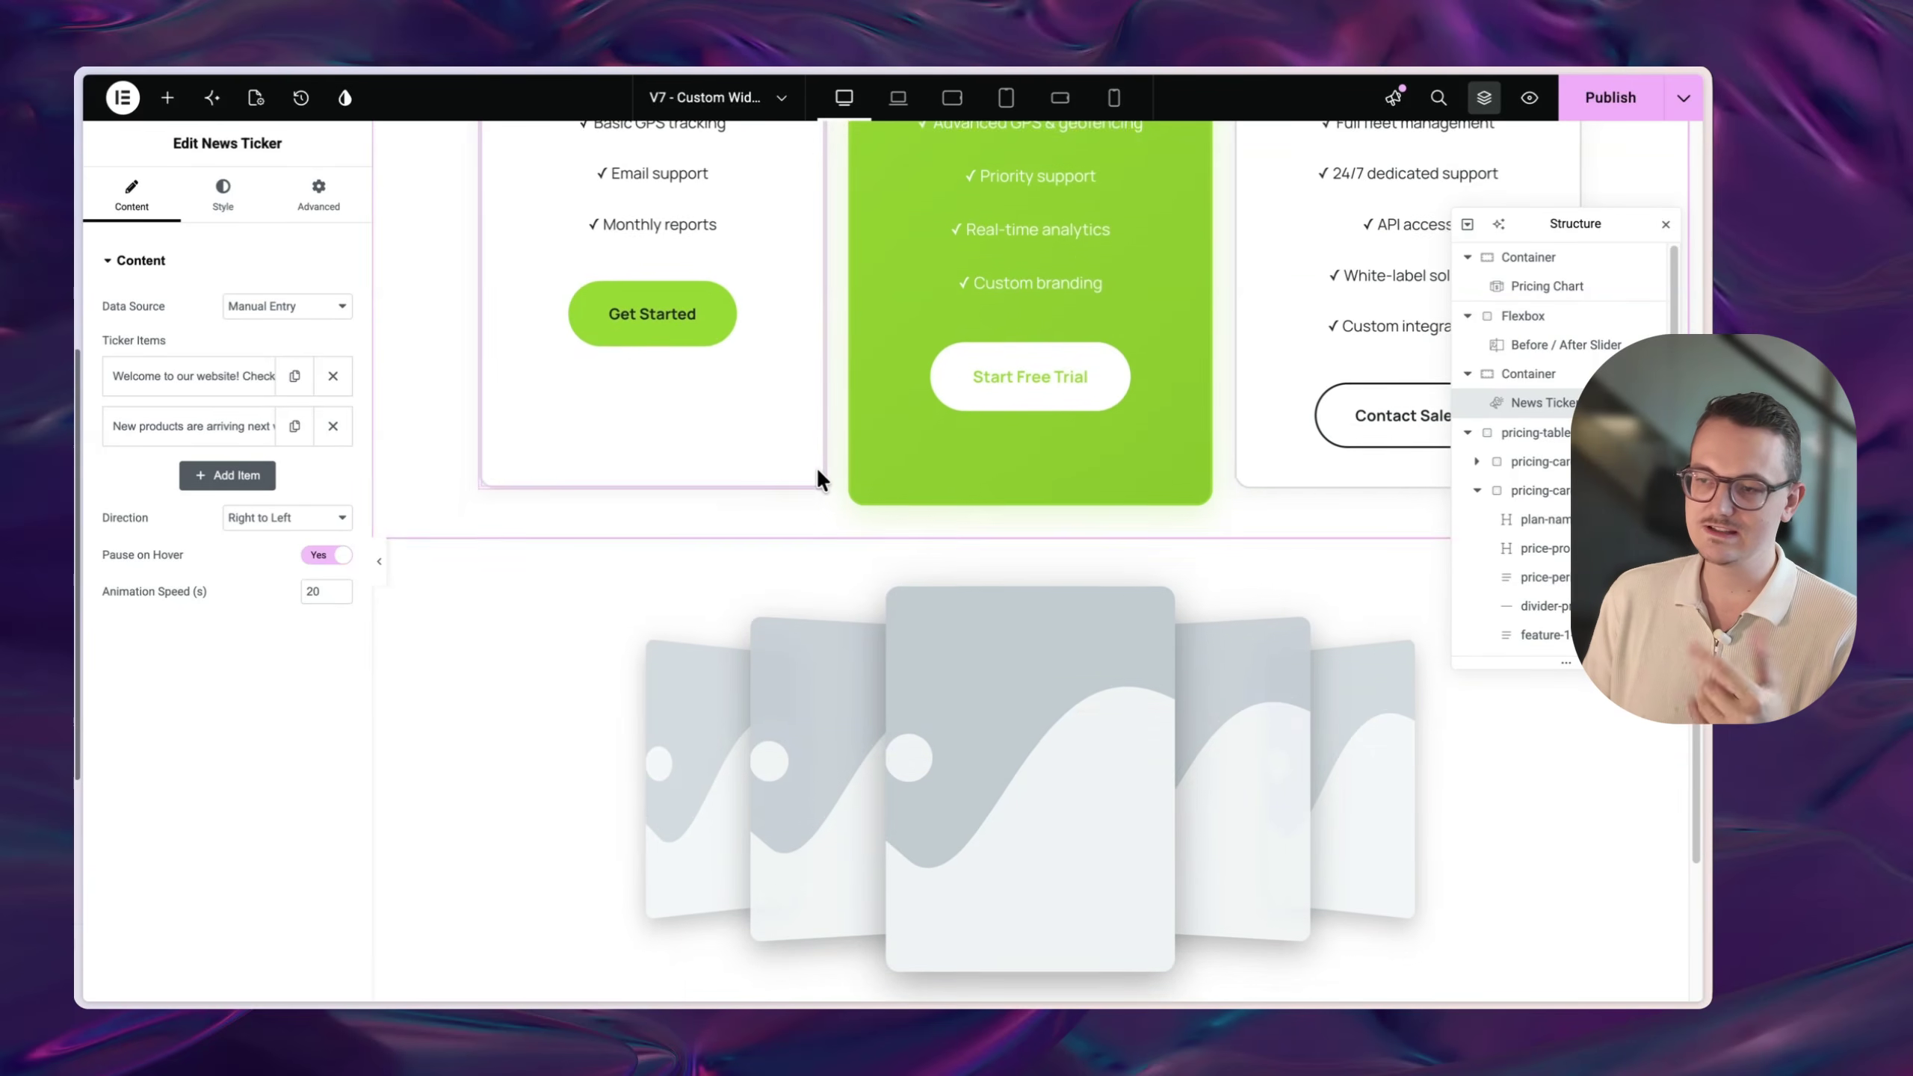
scroll(822, 478, up, 1)
scroll(826, 474, down, 4)
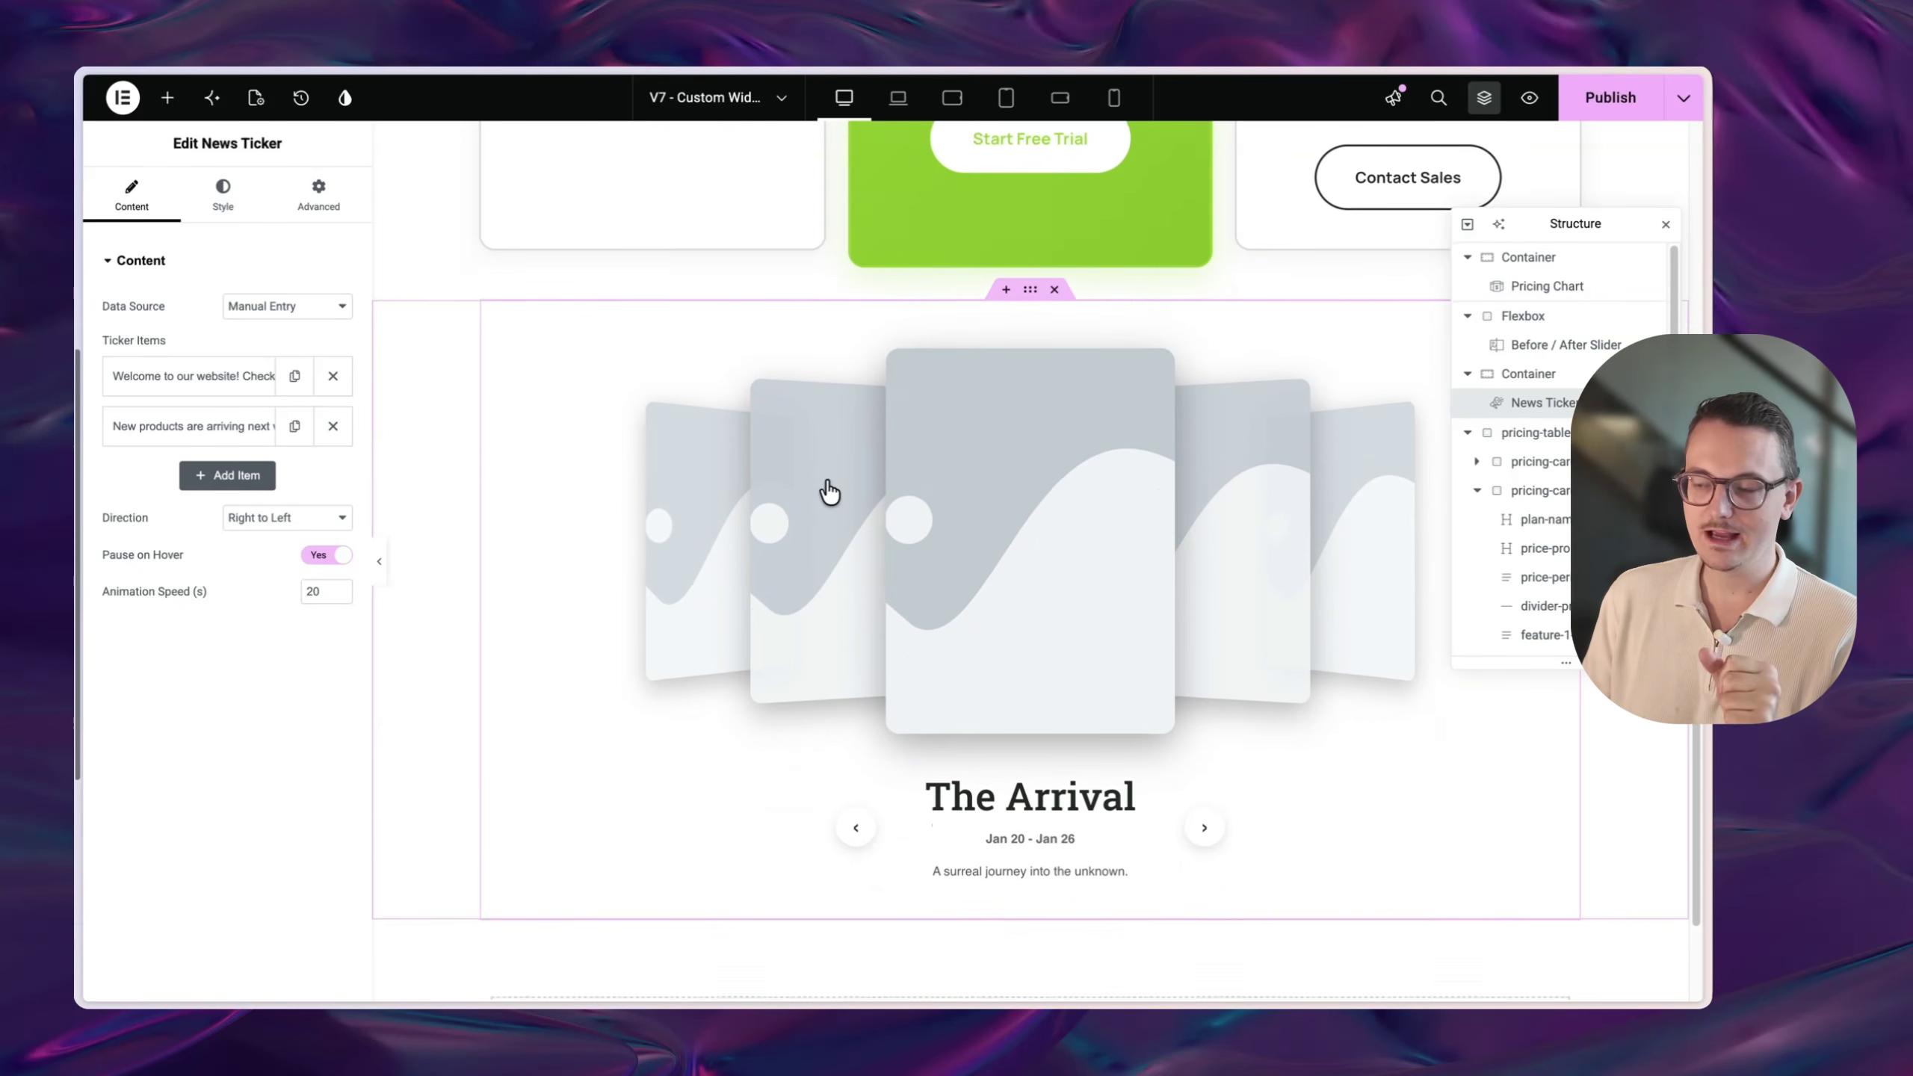
scroll(826, 490, down, 1)
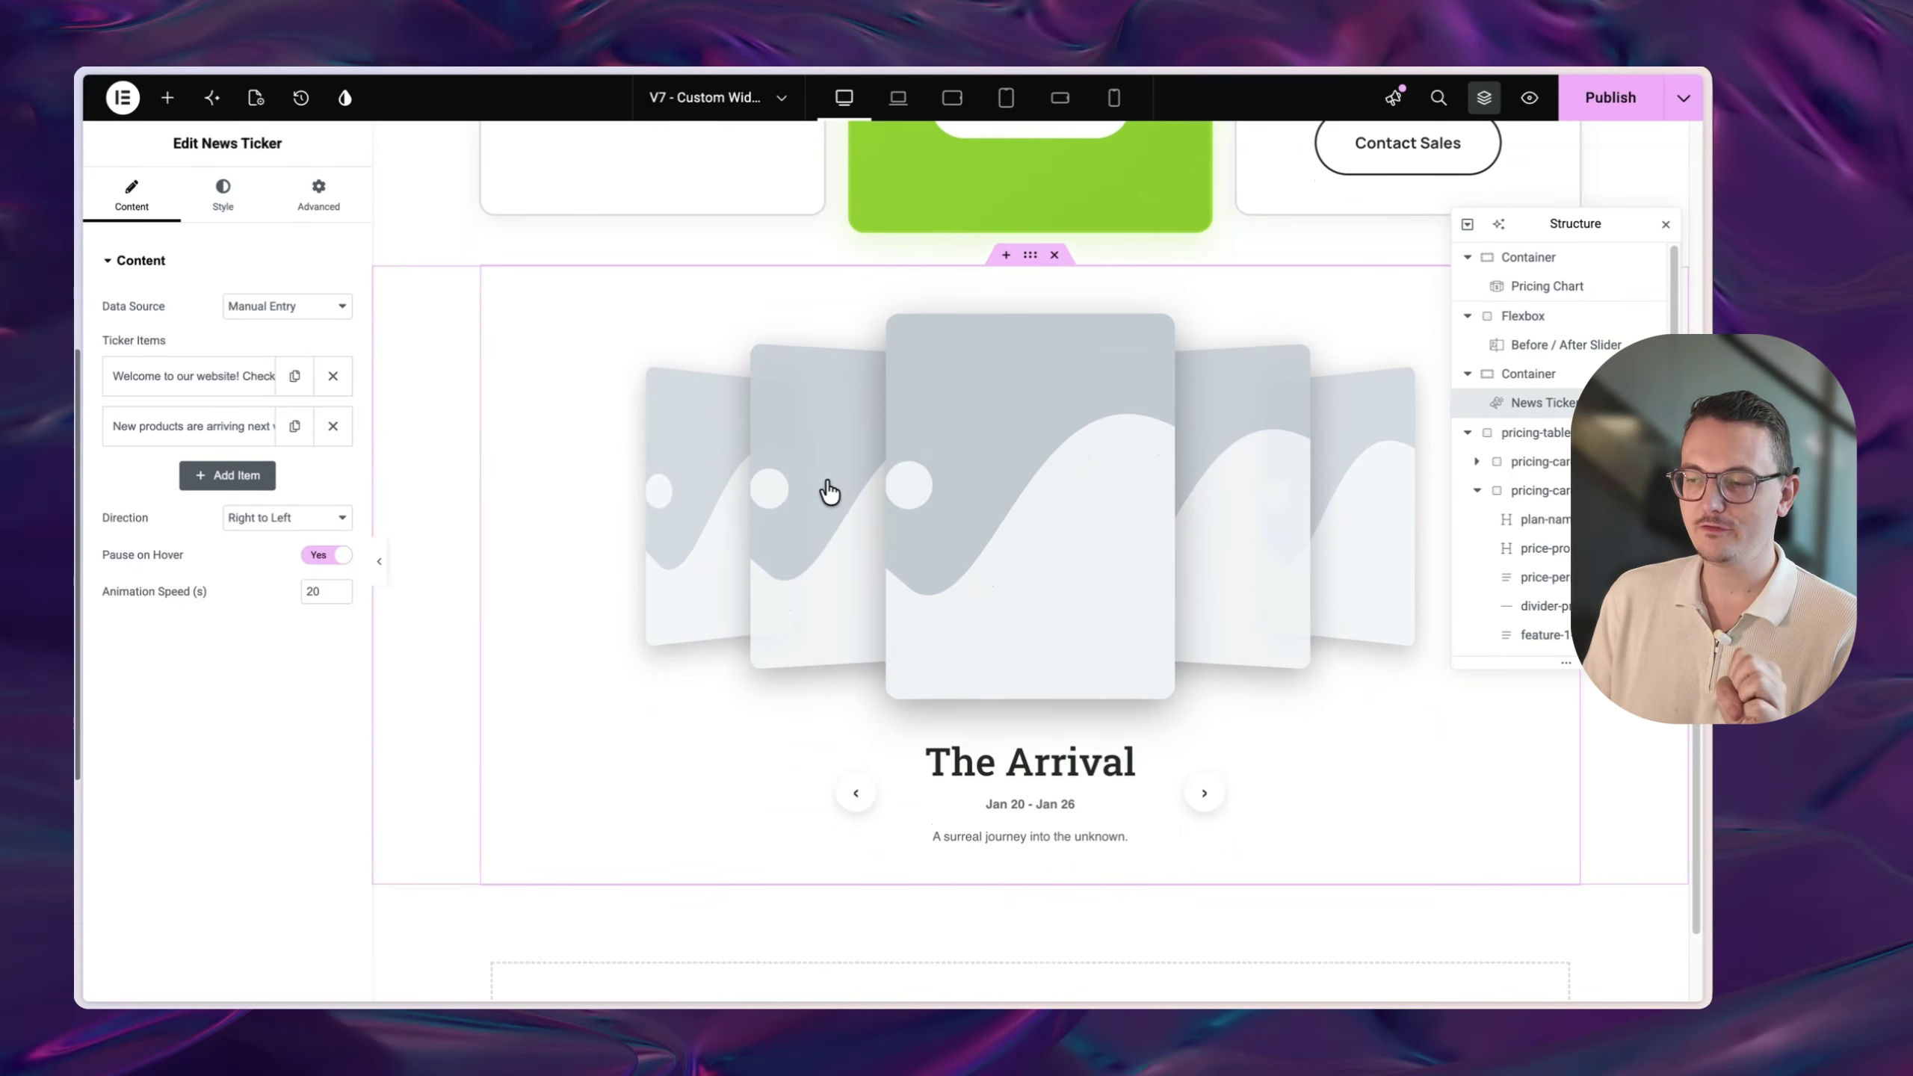
click(1206, 795)
click(1213, 796)
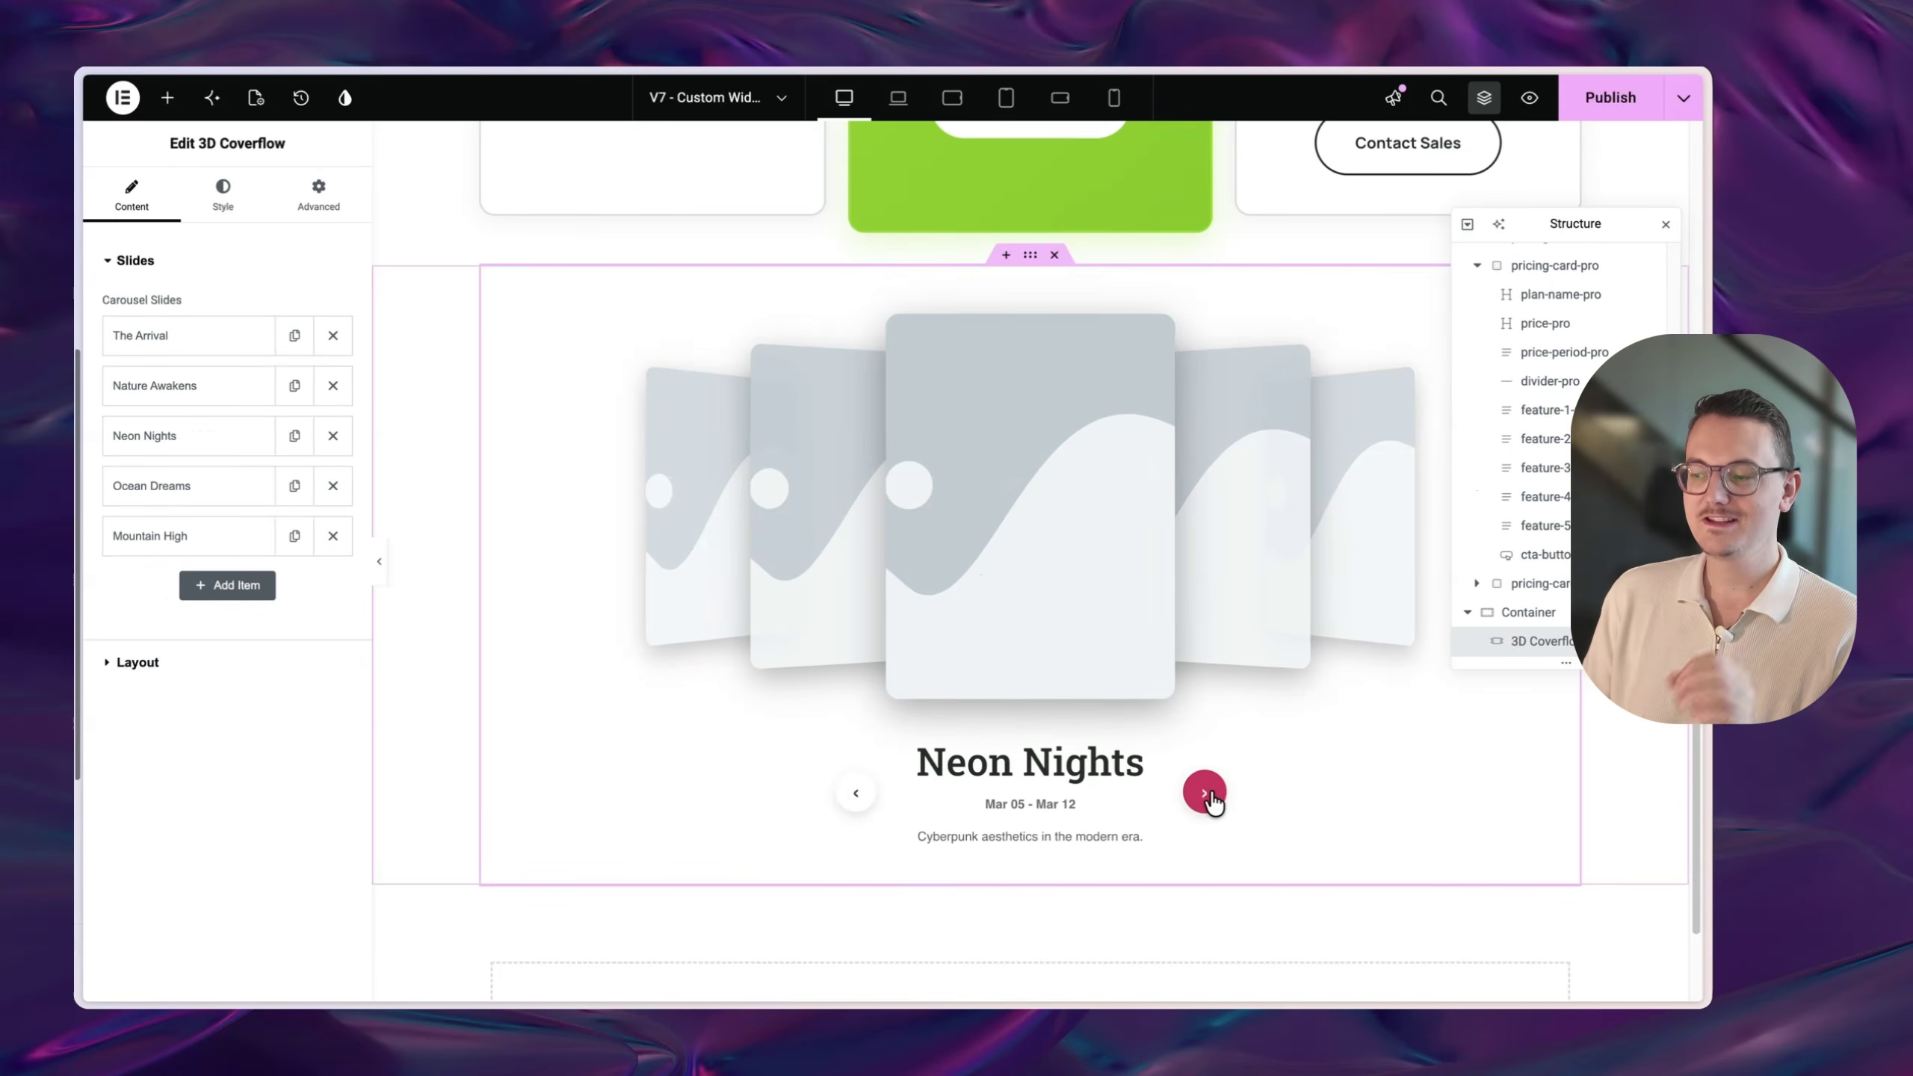
click(1210, 795)
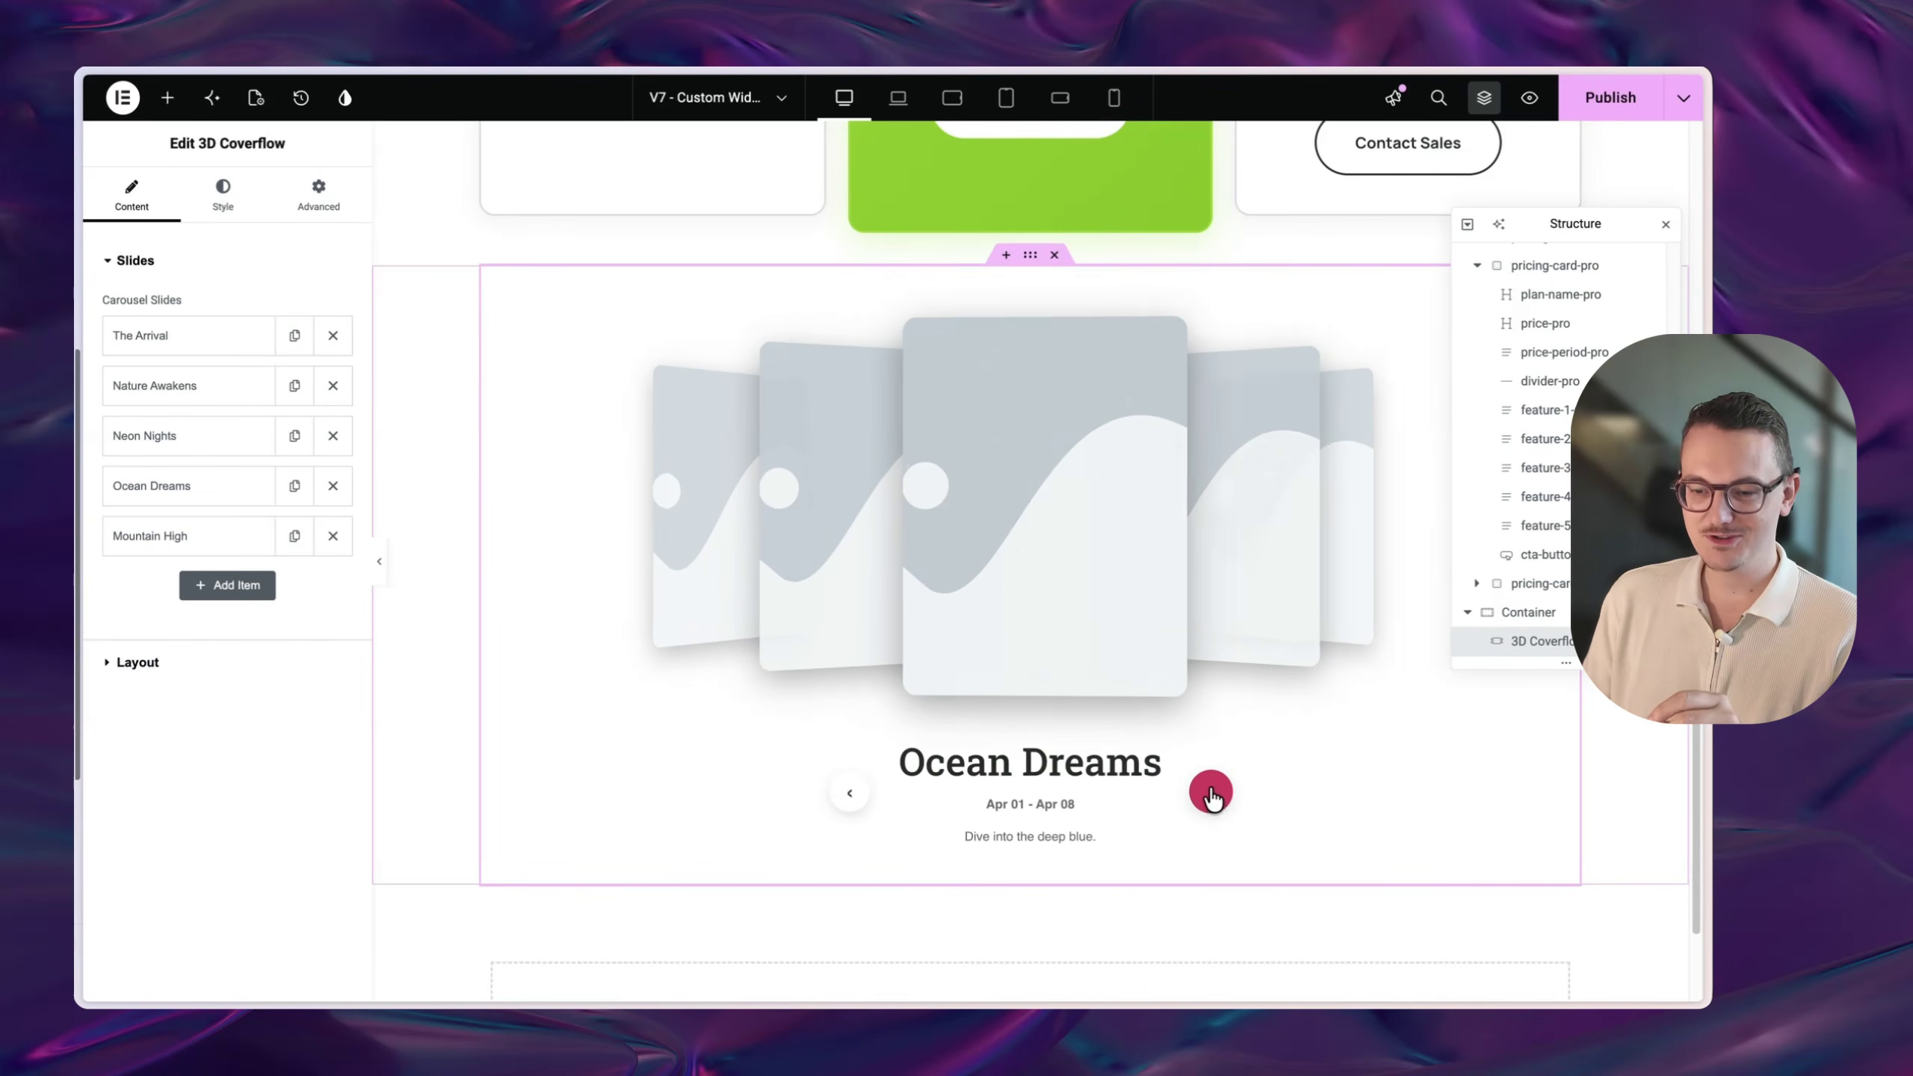
click(217, 97)
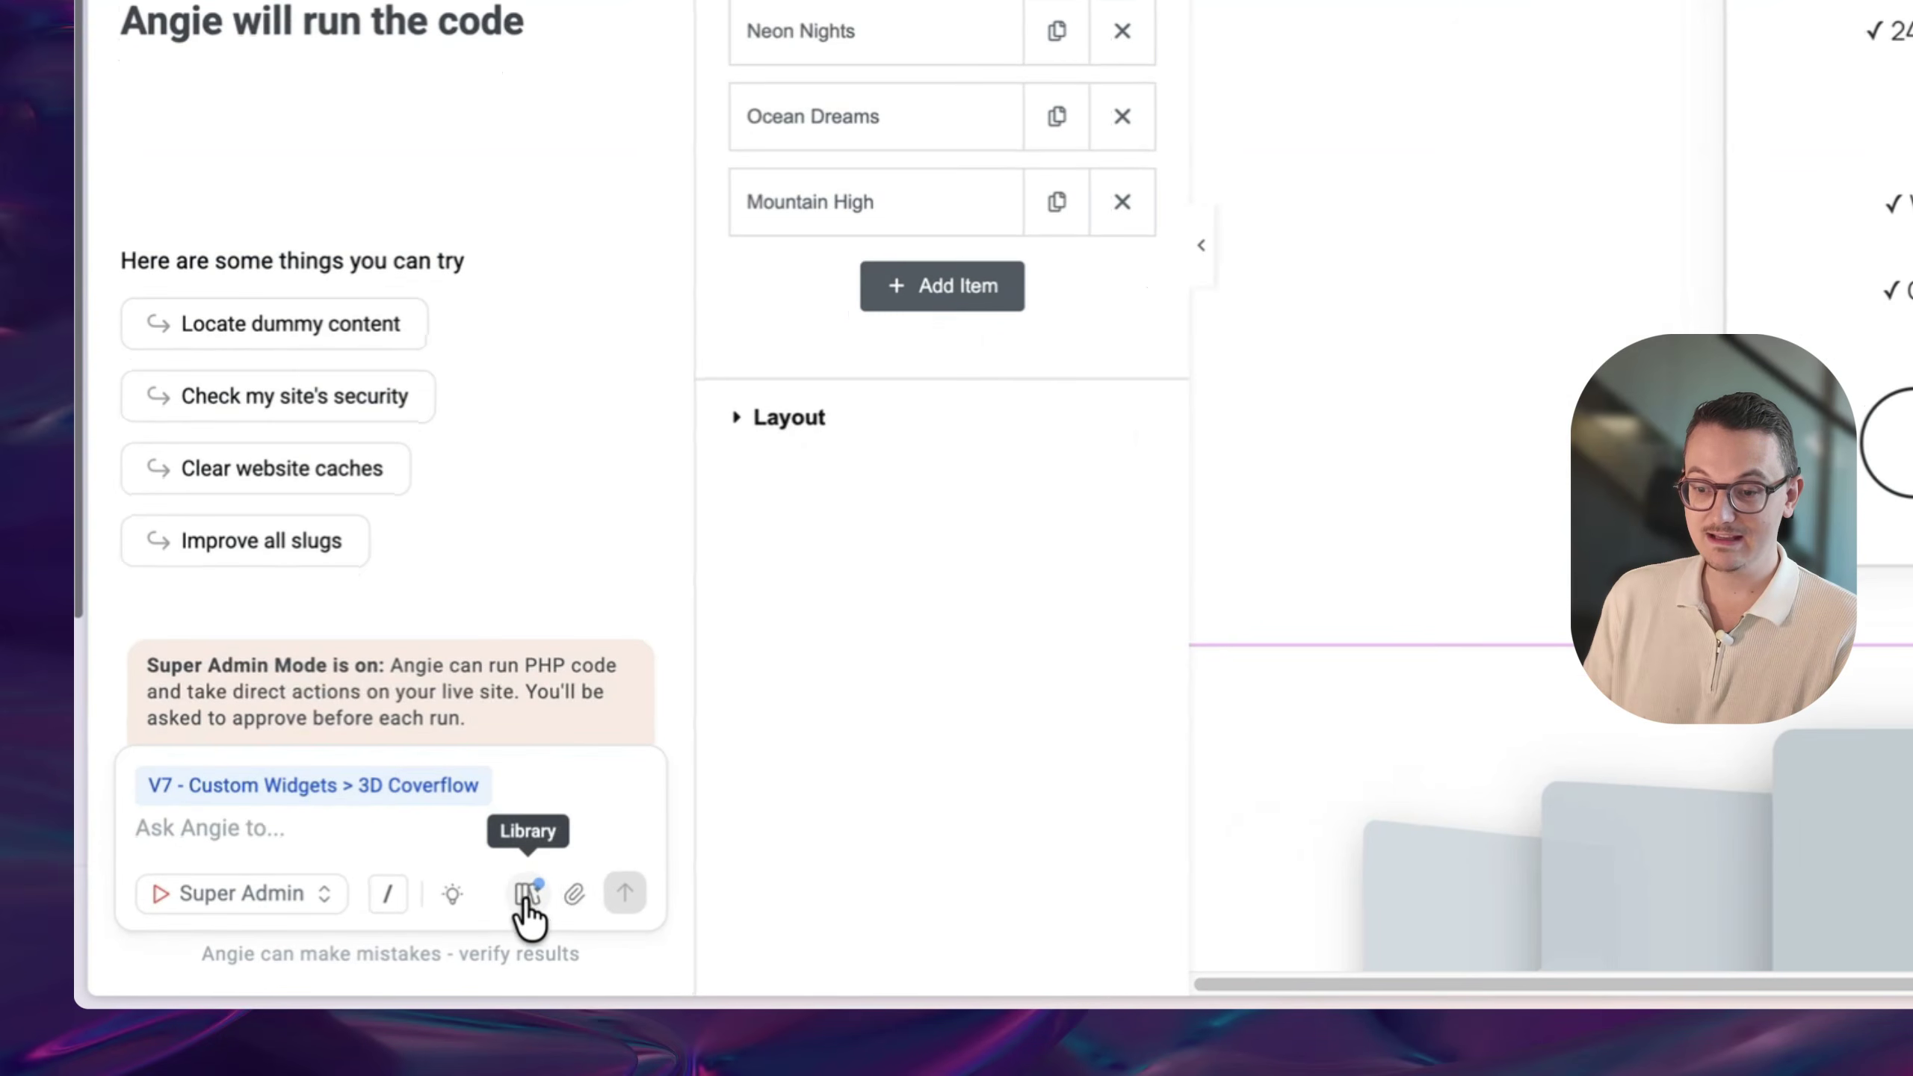
- Open Angie's Community Library of shared builds and scroll through its grid
click(525, 897)
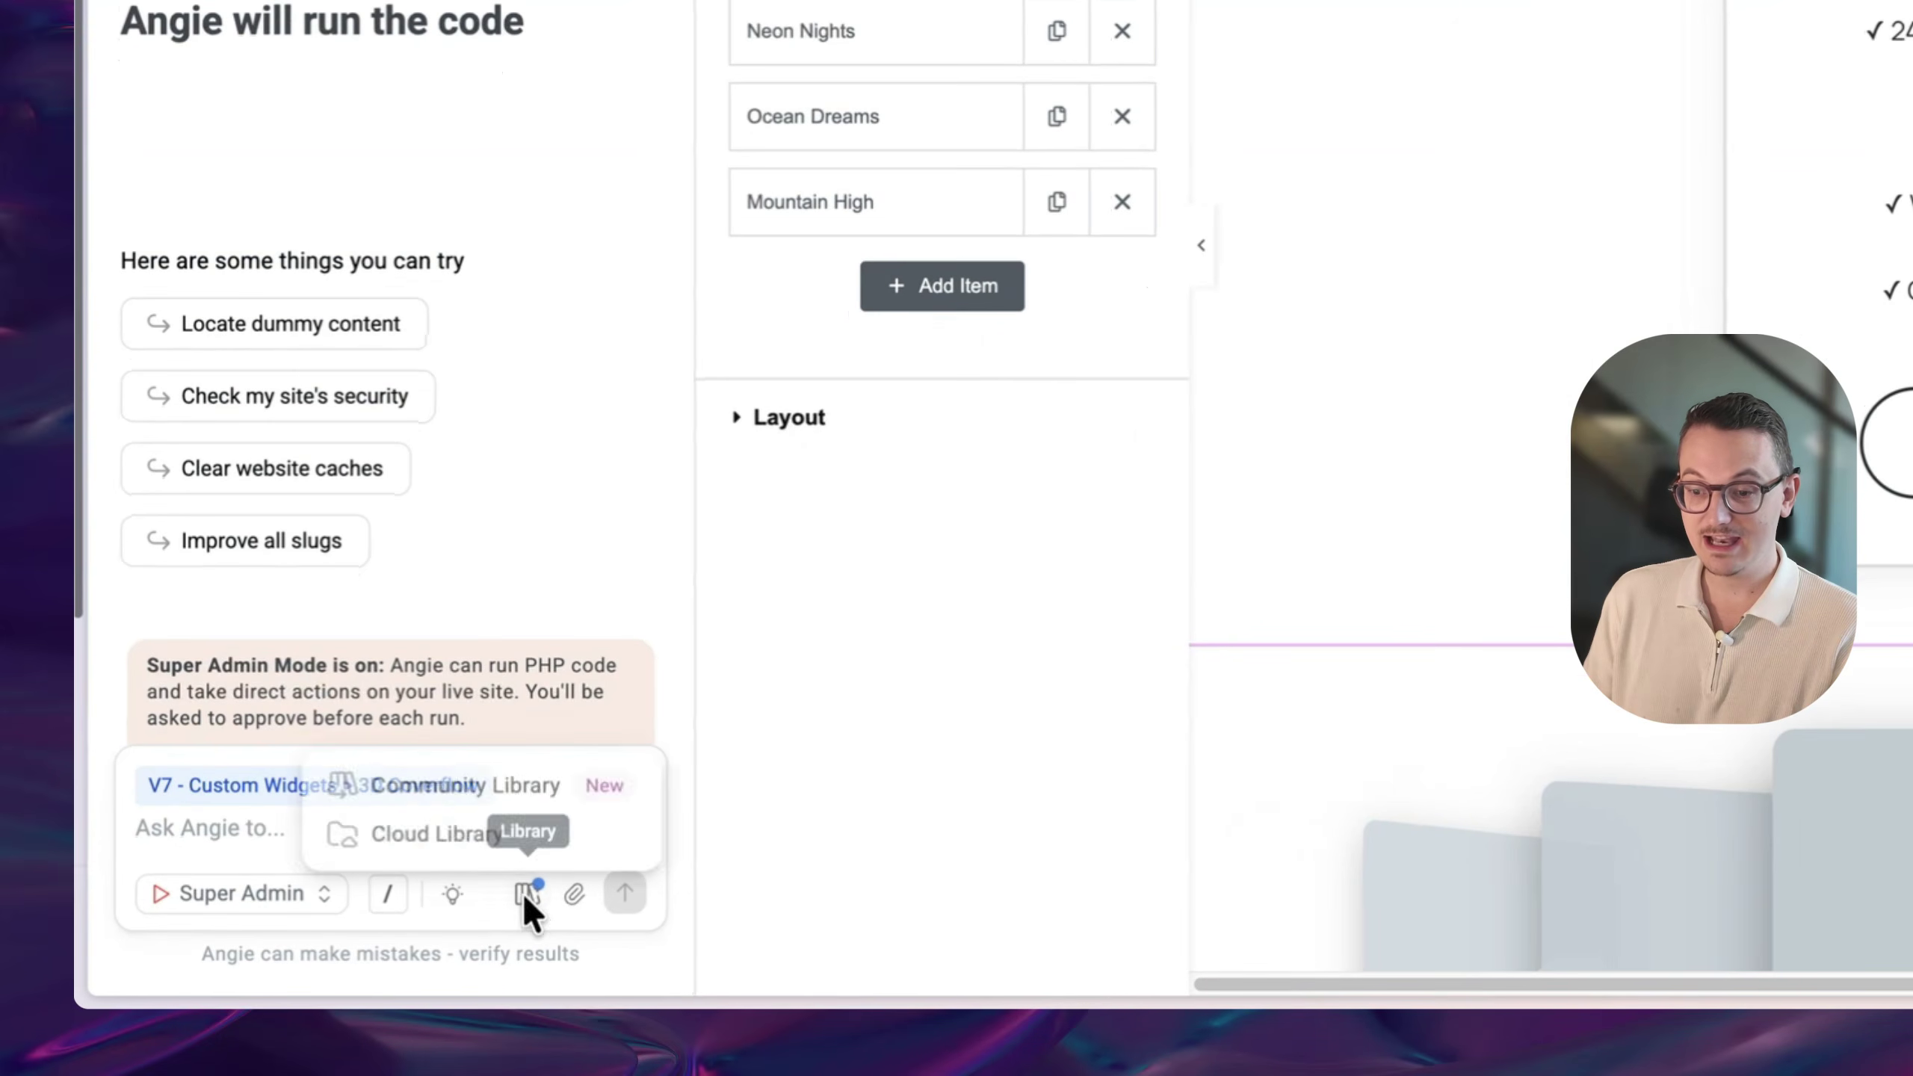
click(496, 790)
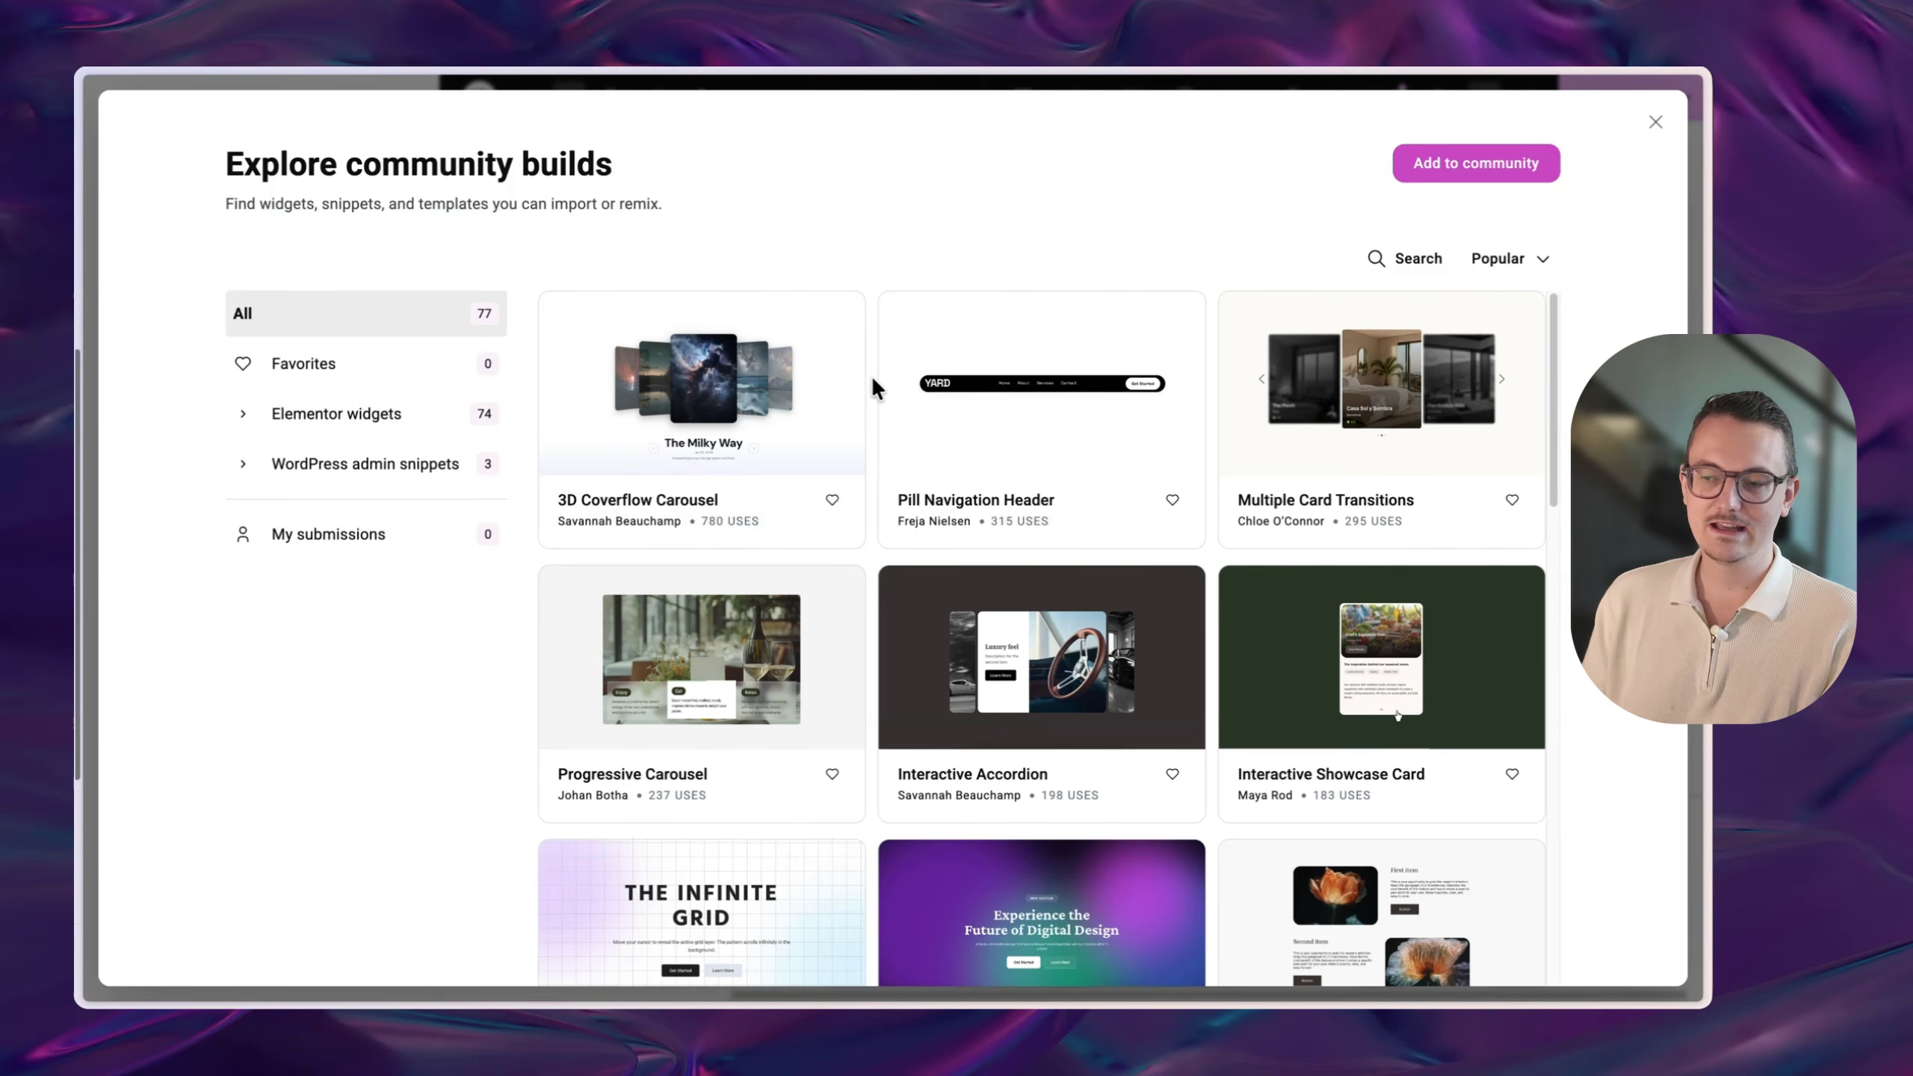
scroll(873, 380, down, 3)
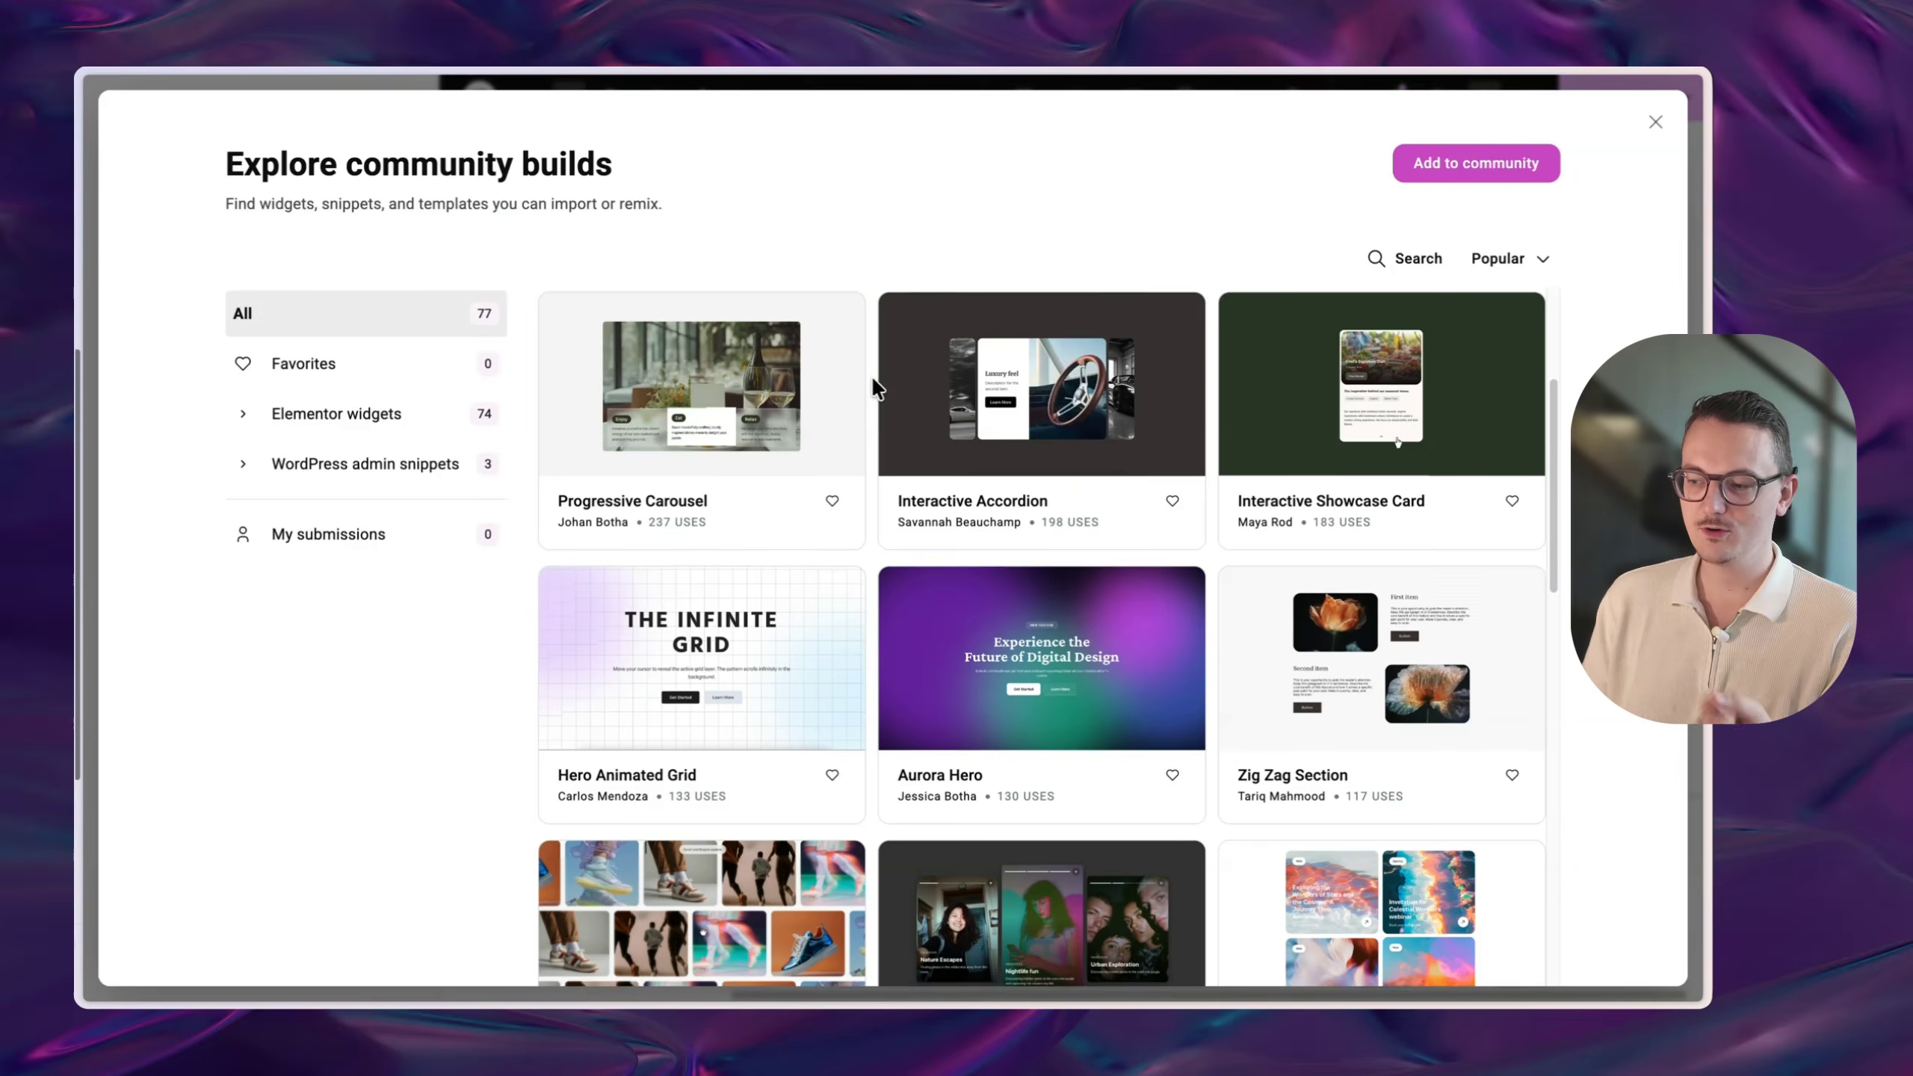
scroll(873, 382, down, 5)
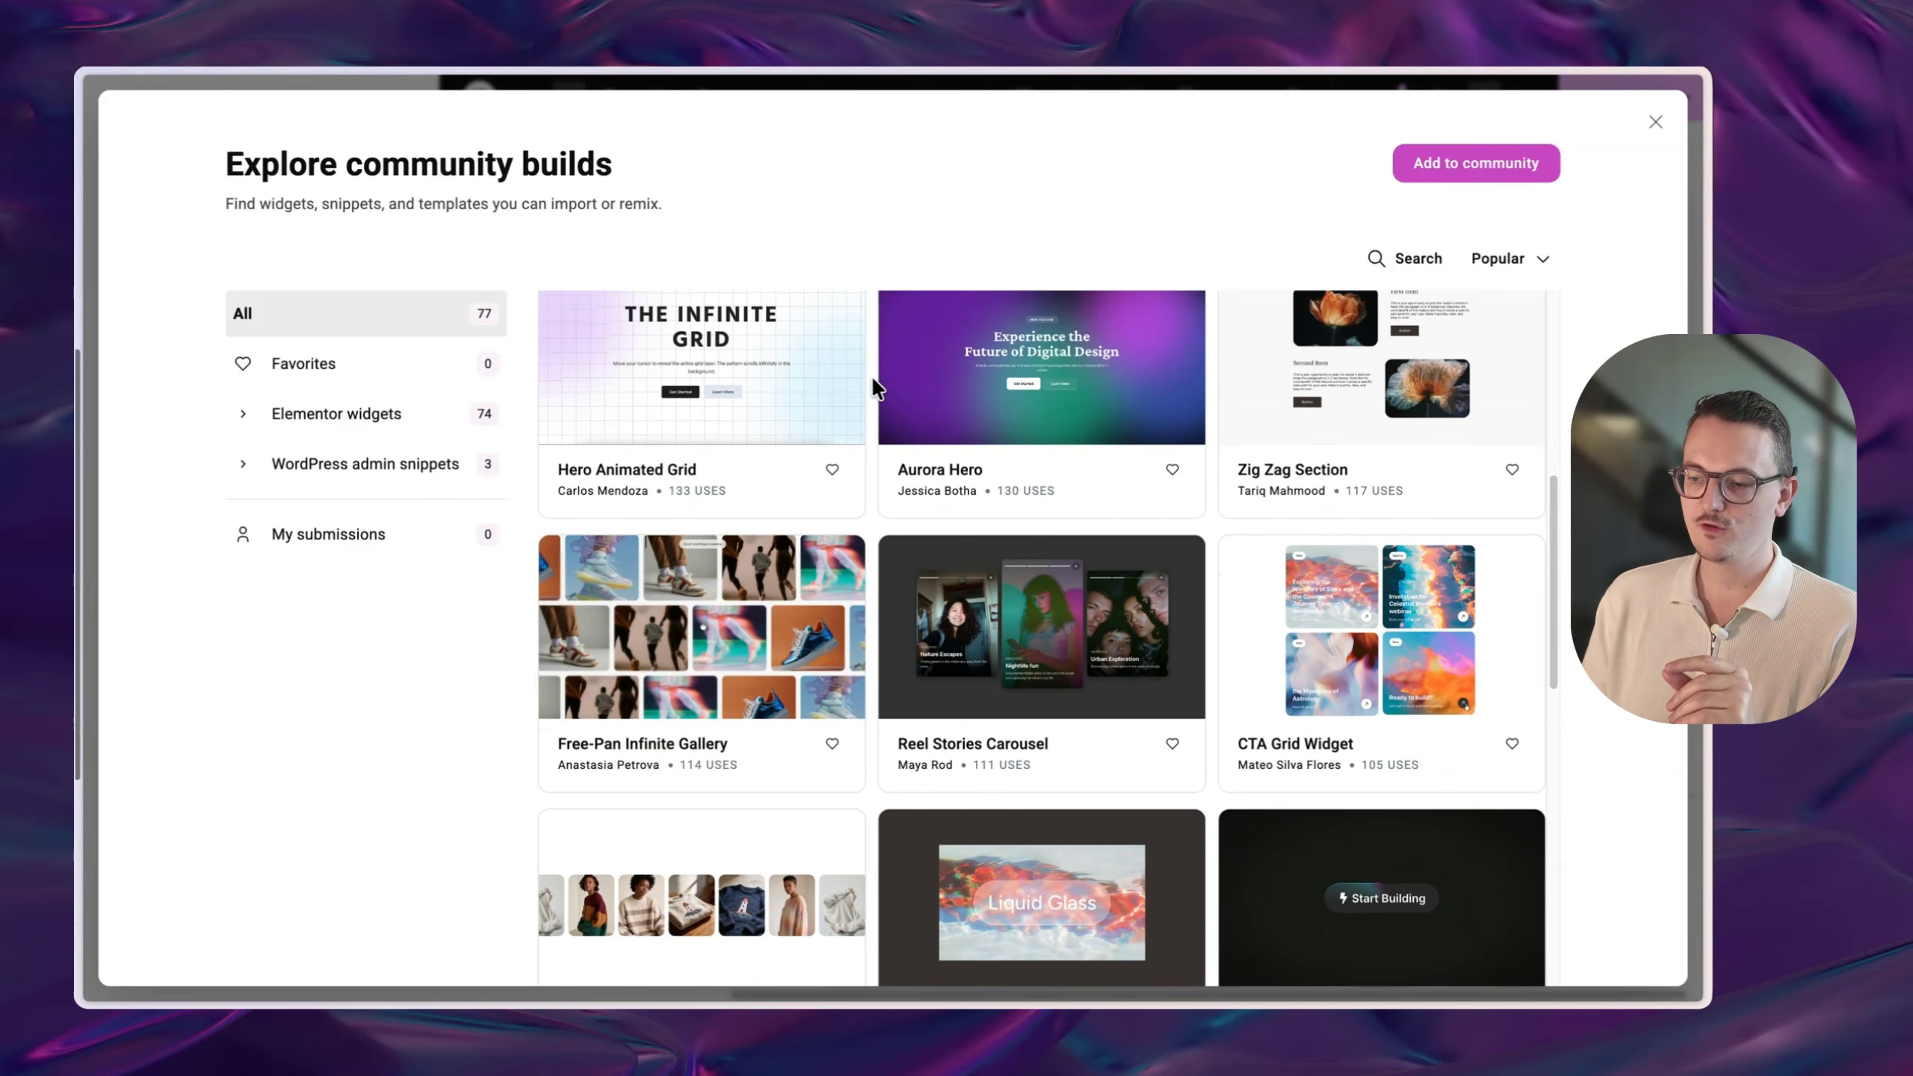
scroll(872, 375, down, 4)
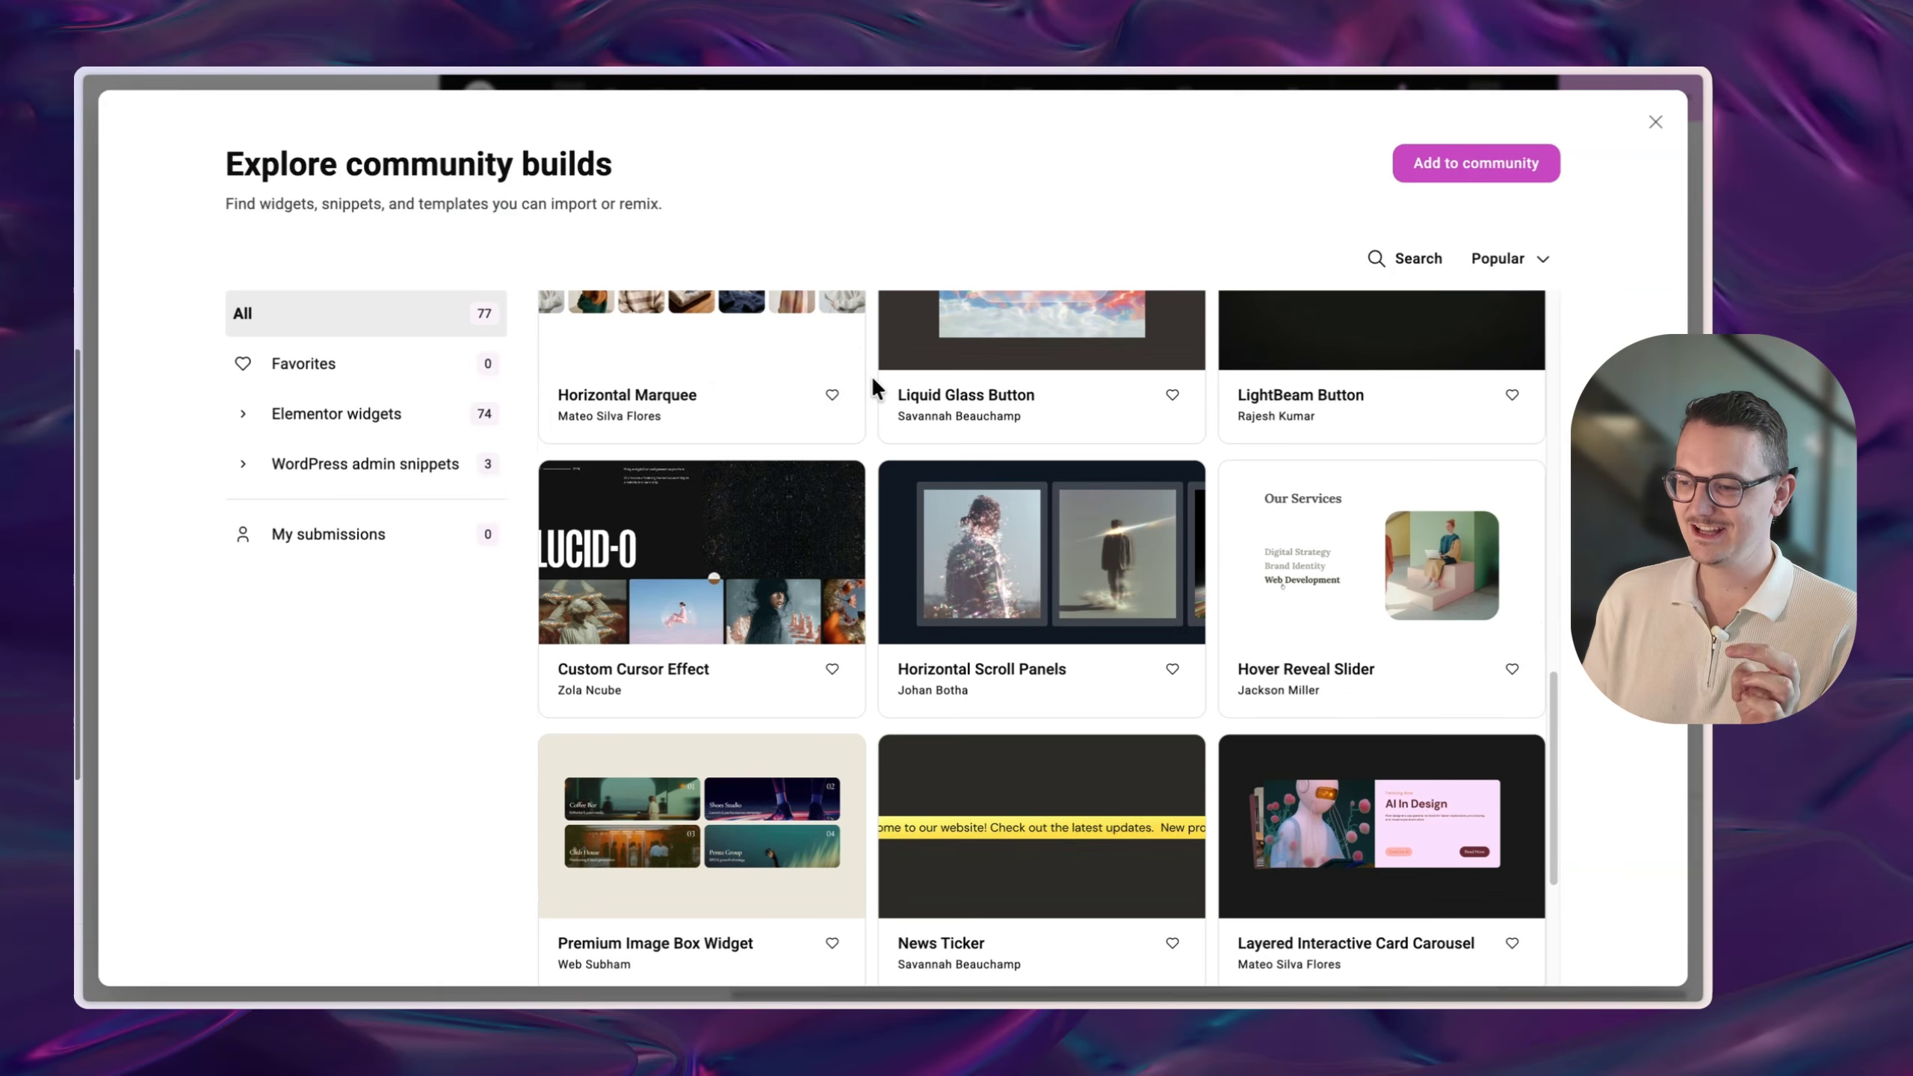
- Browse further through the 77 community widgets and snippets, then bring back the library choices
mouse_move(825, 497)
mouse_move(1498, 627)
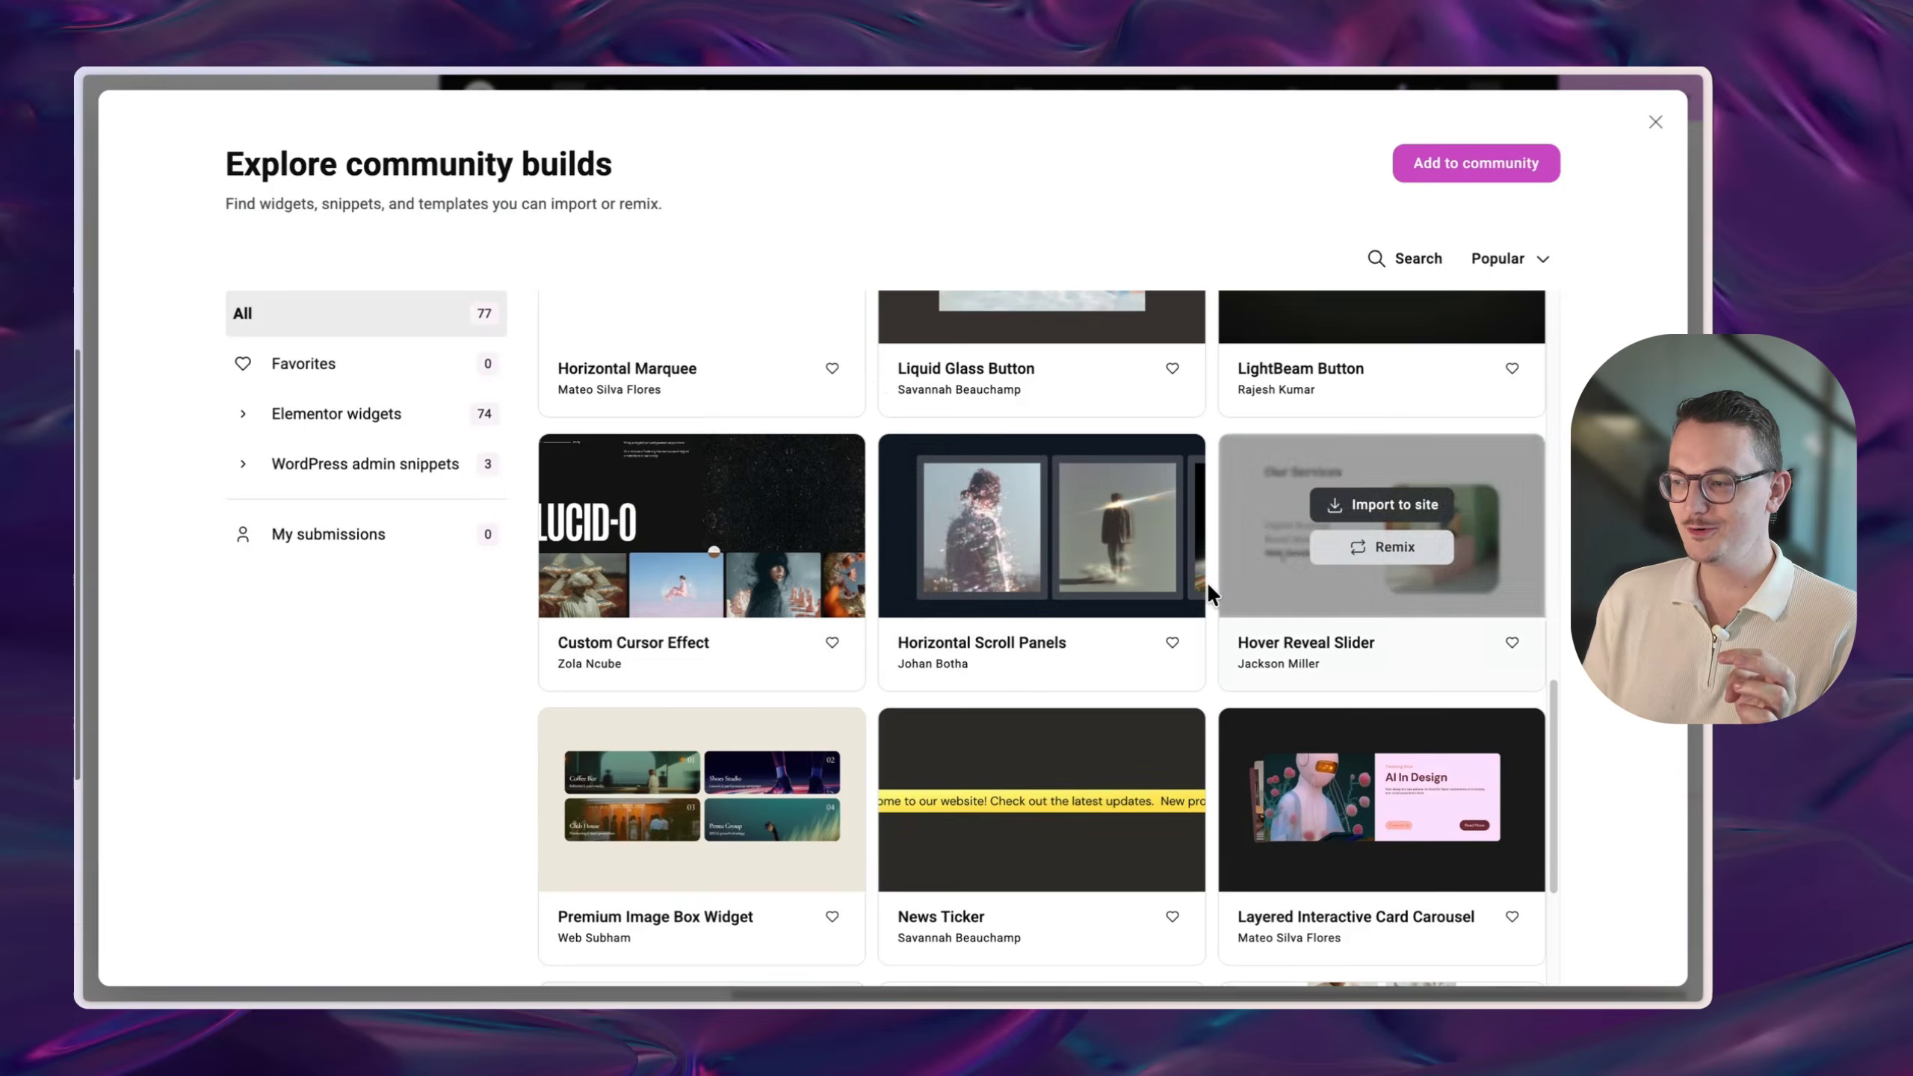
scroll(1468, 694, down, 1)
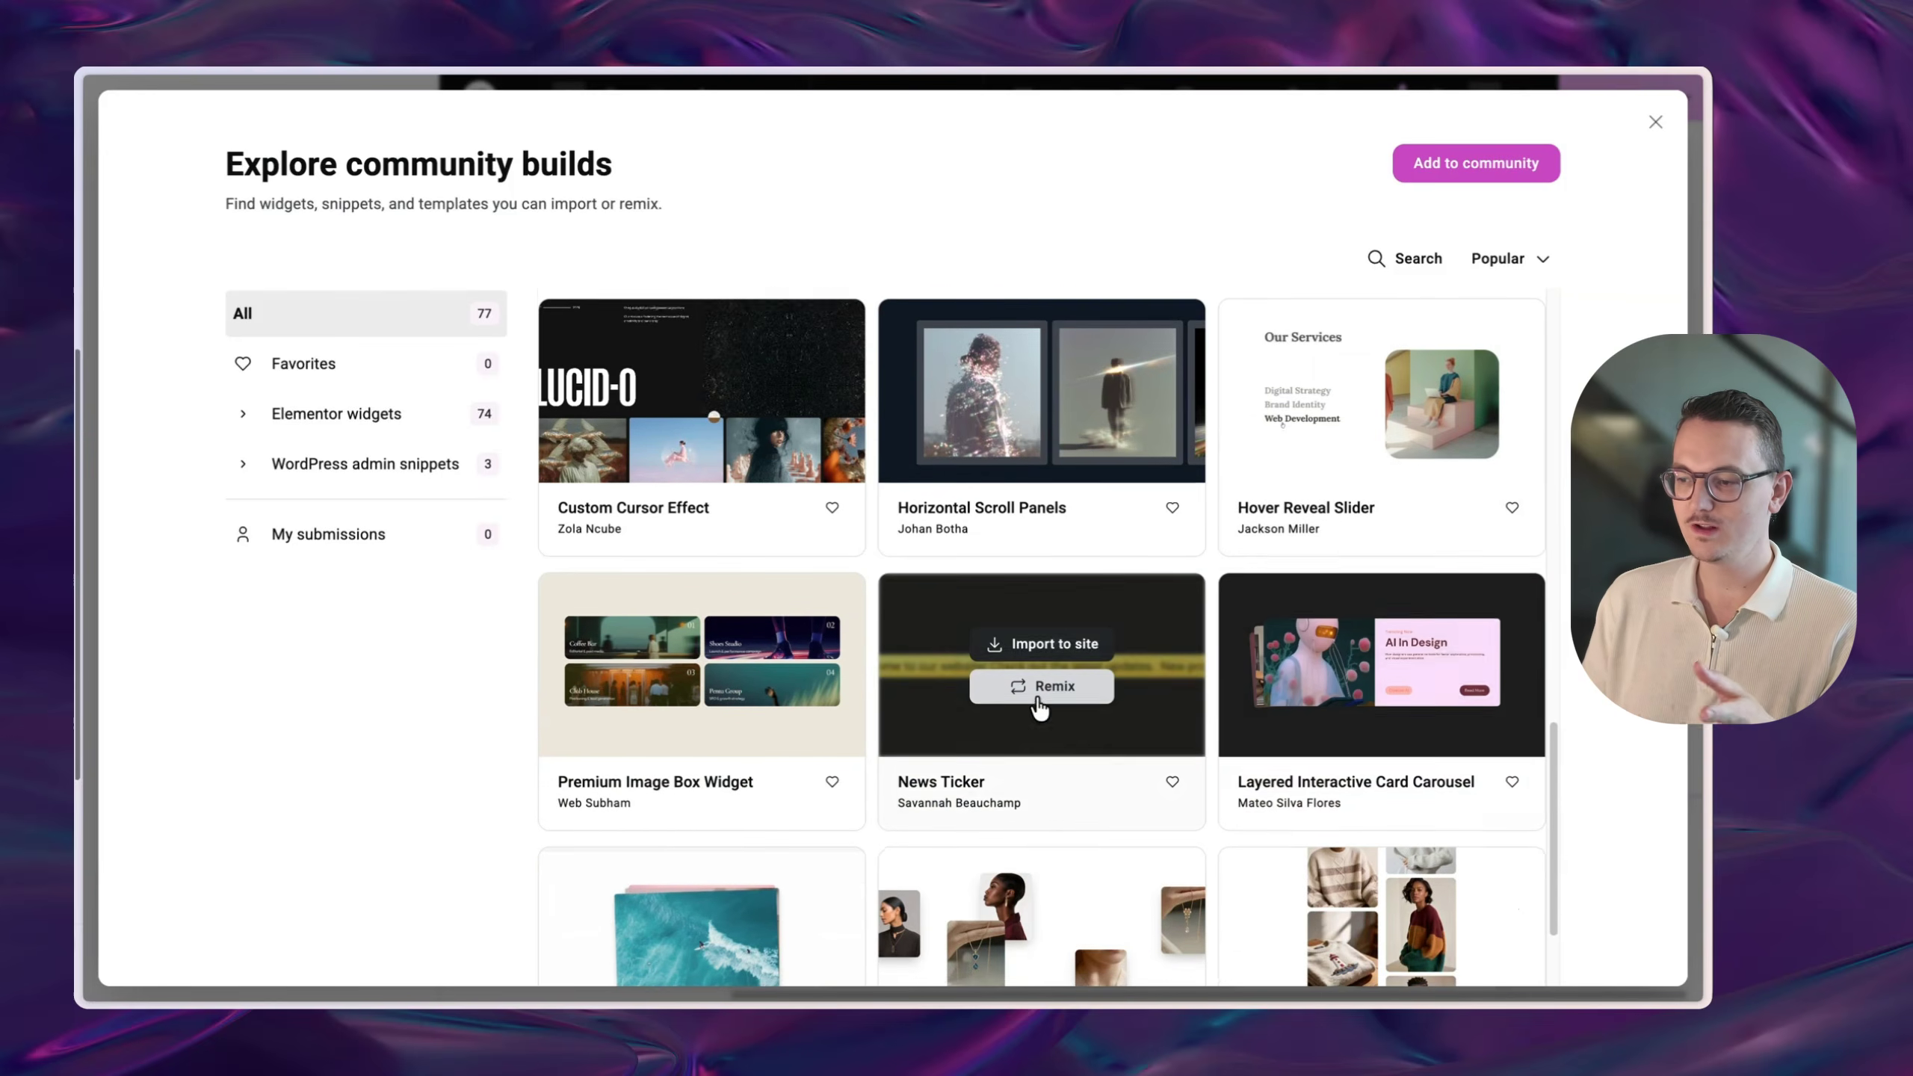
scroll(904, 655, down, 4)
mouse_move(632, 822)
scroll(1200, 833, down, 4)
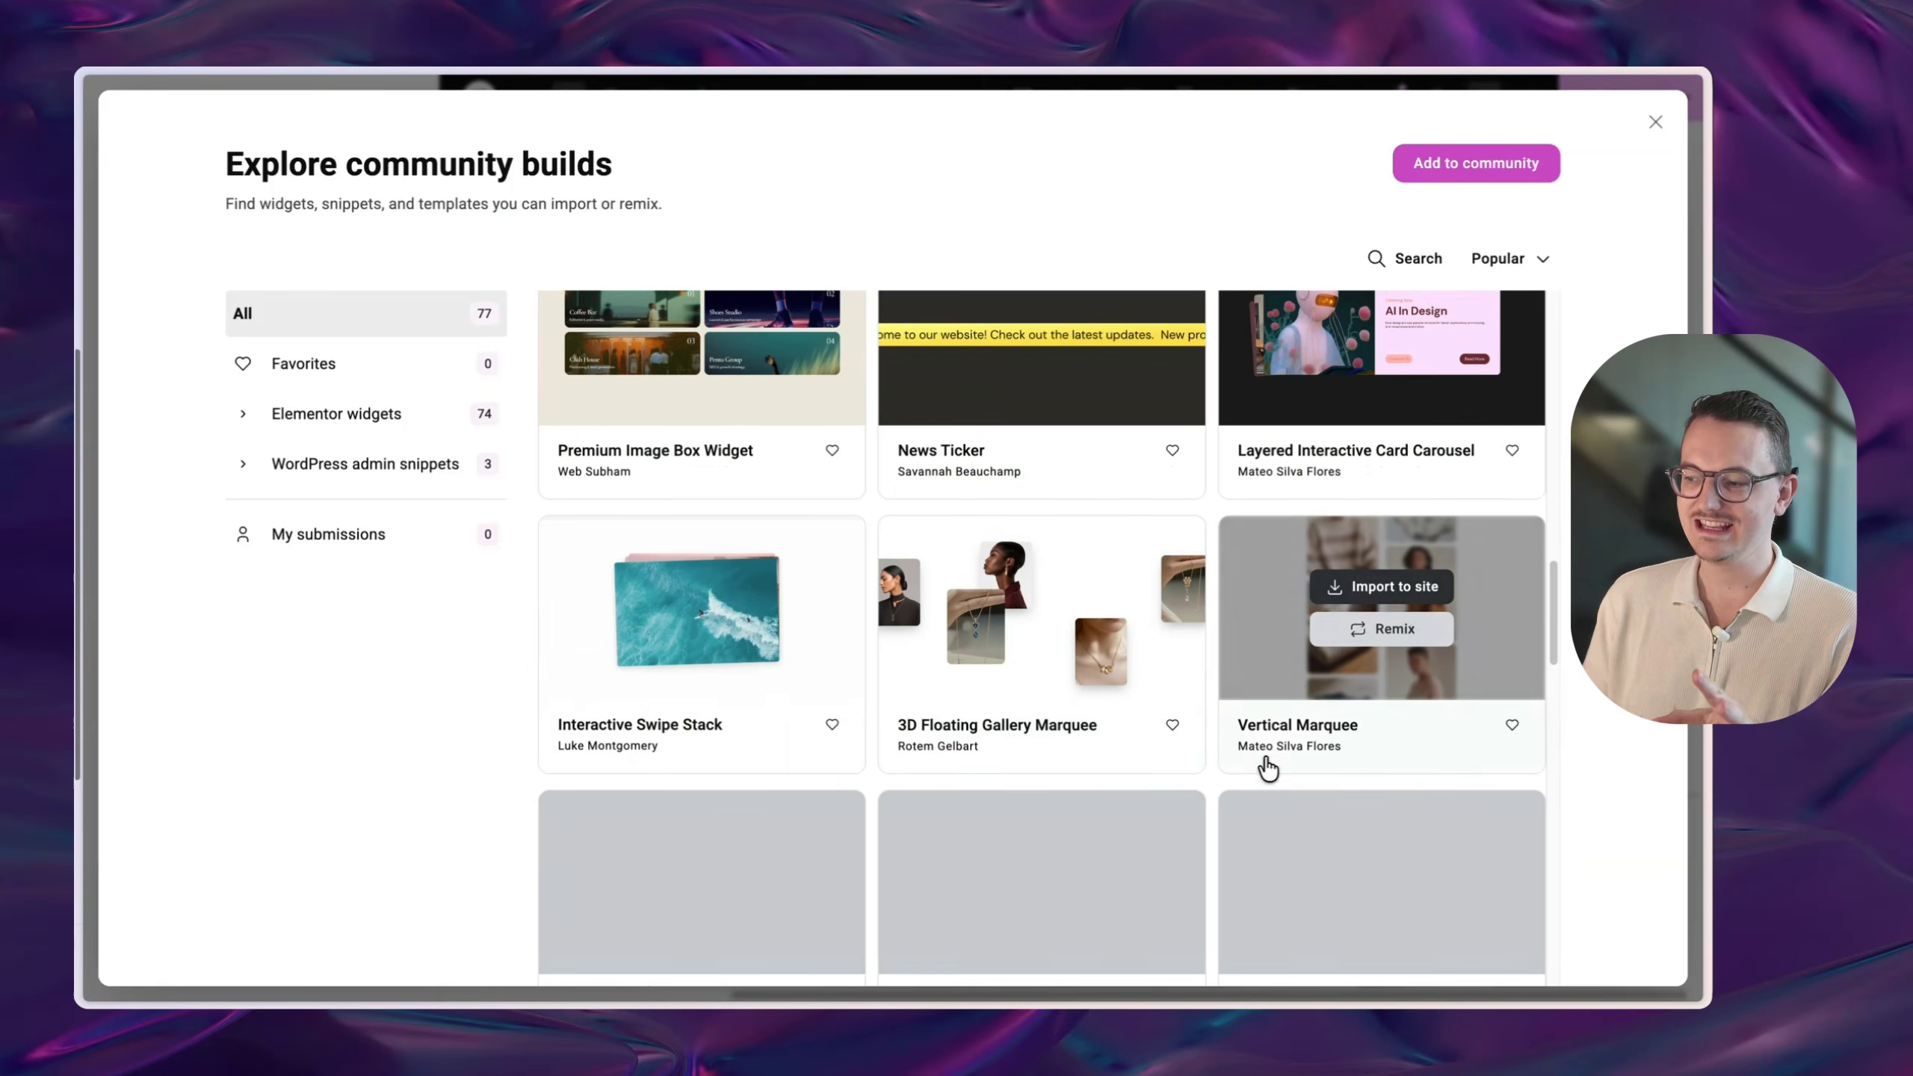
scroll(1145, 687, up, 15)
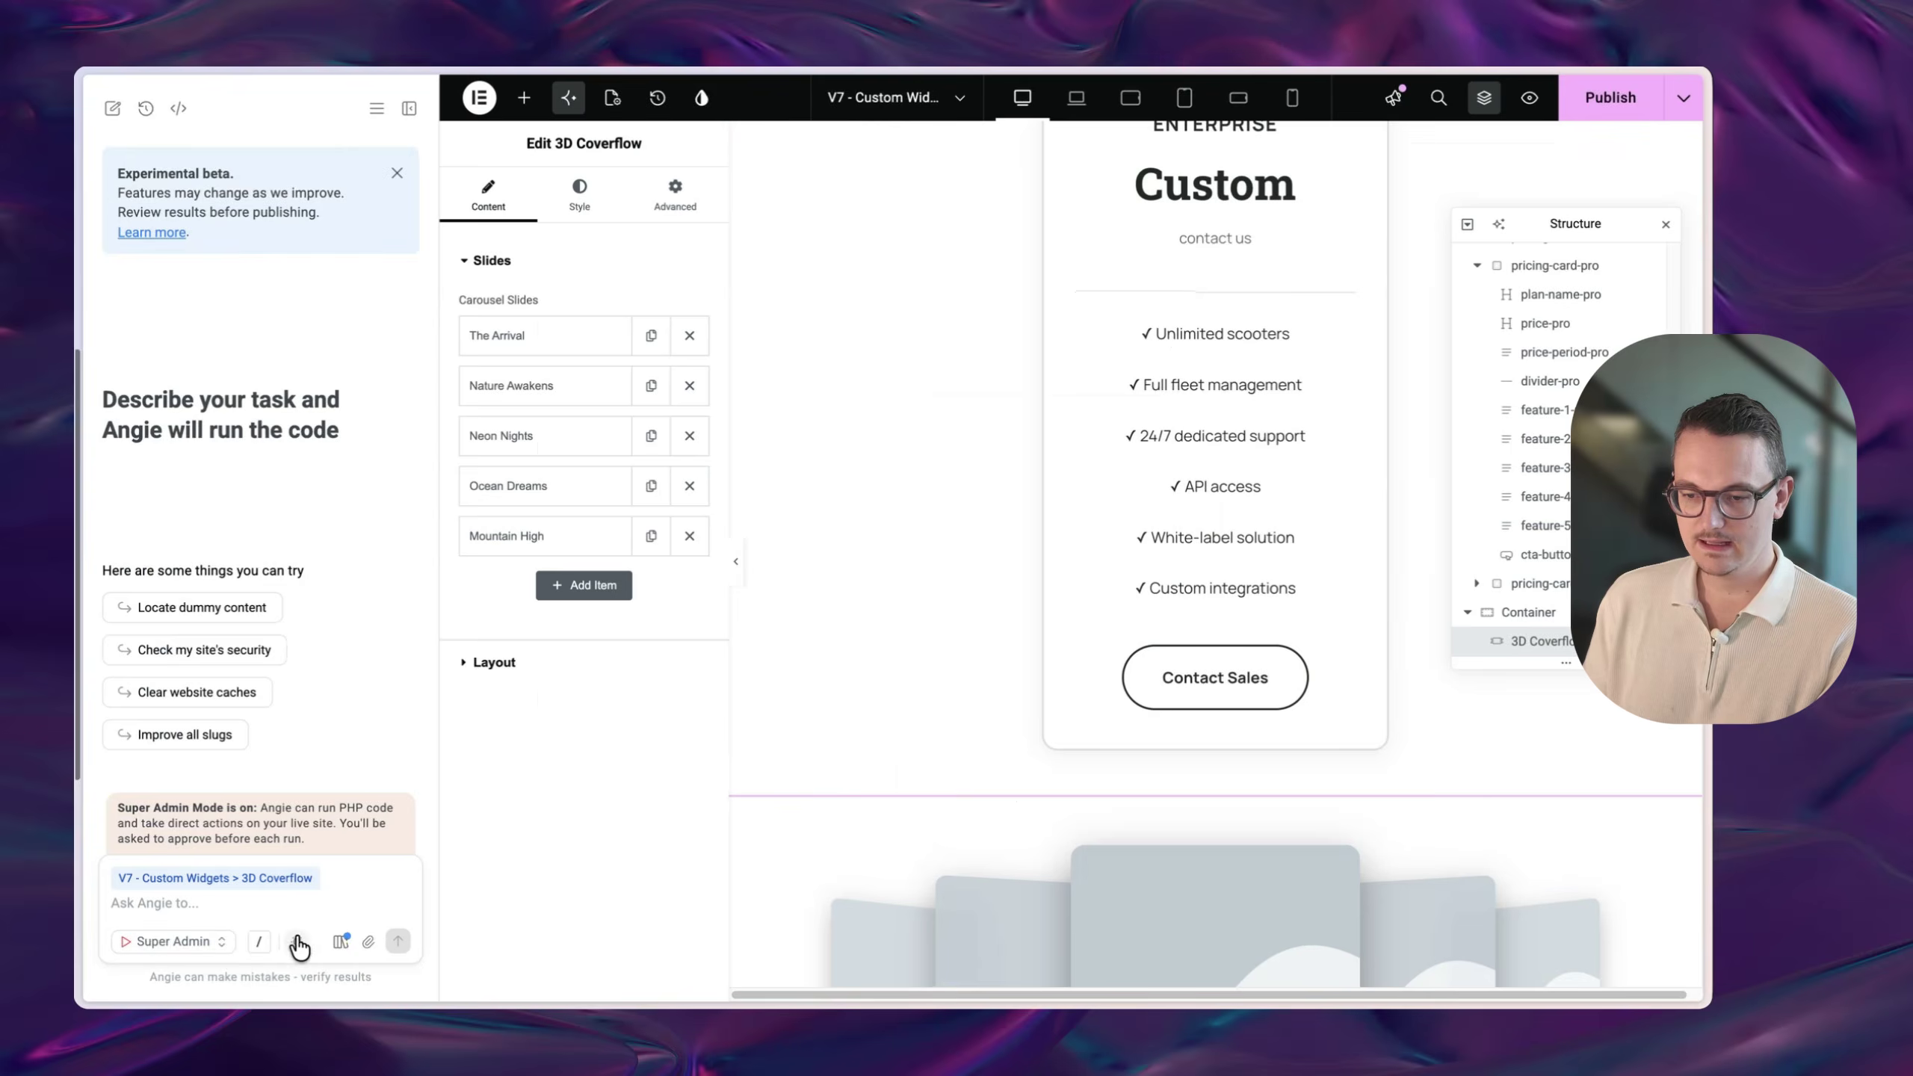
click(341, 942)
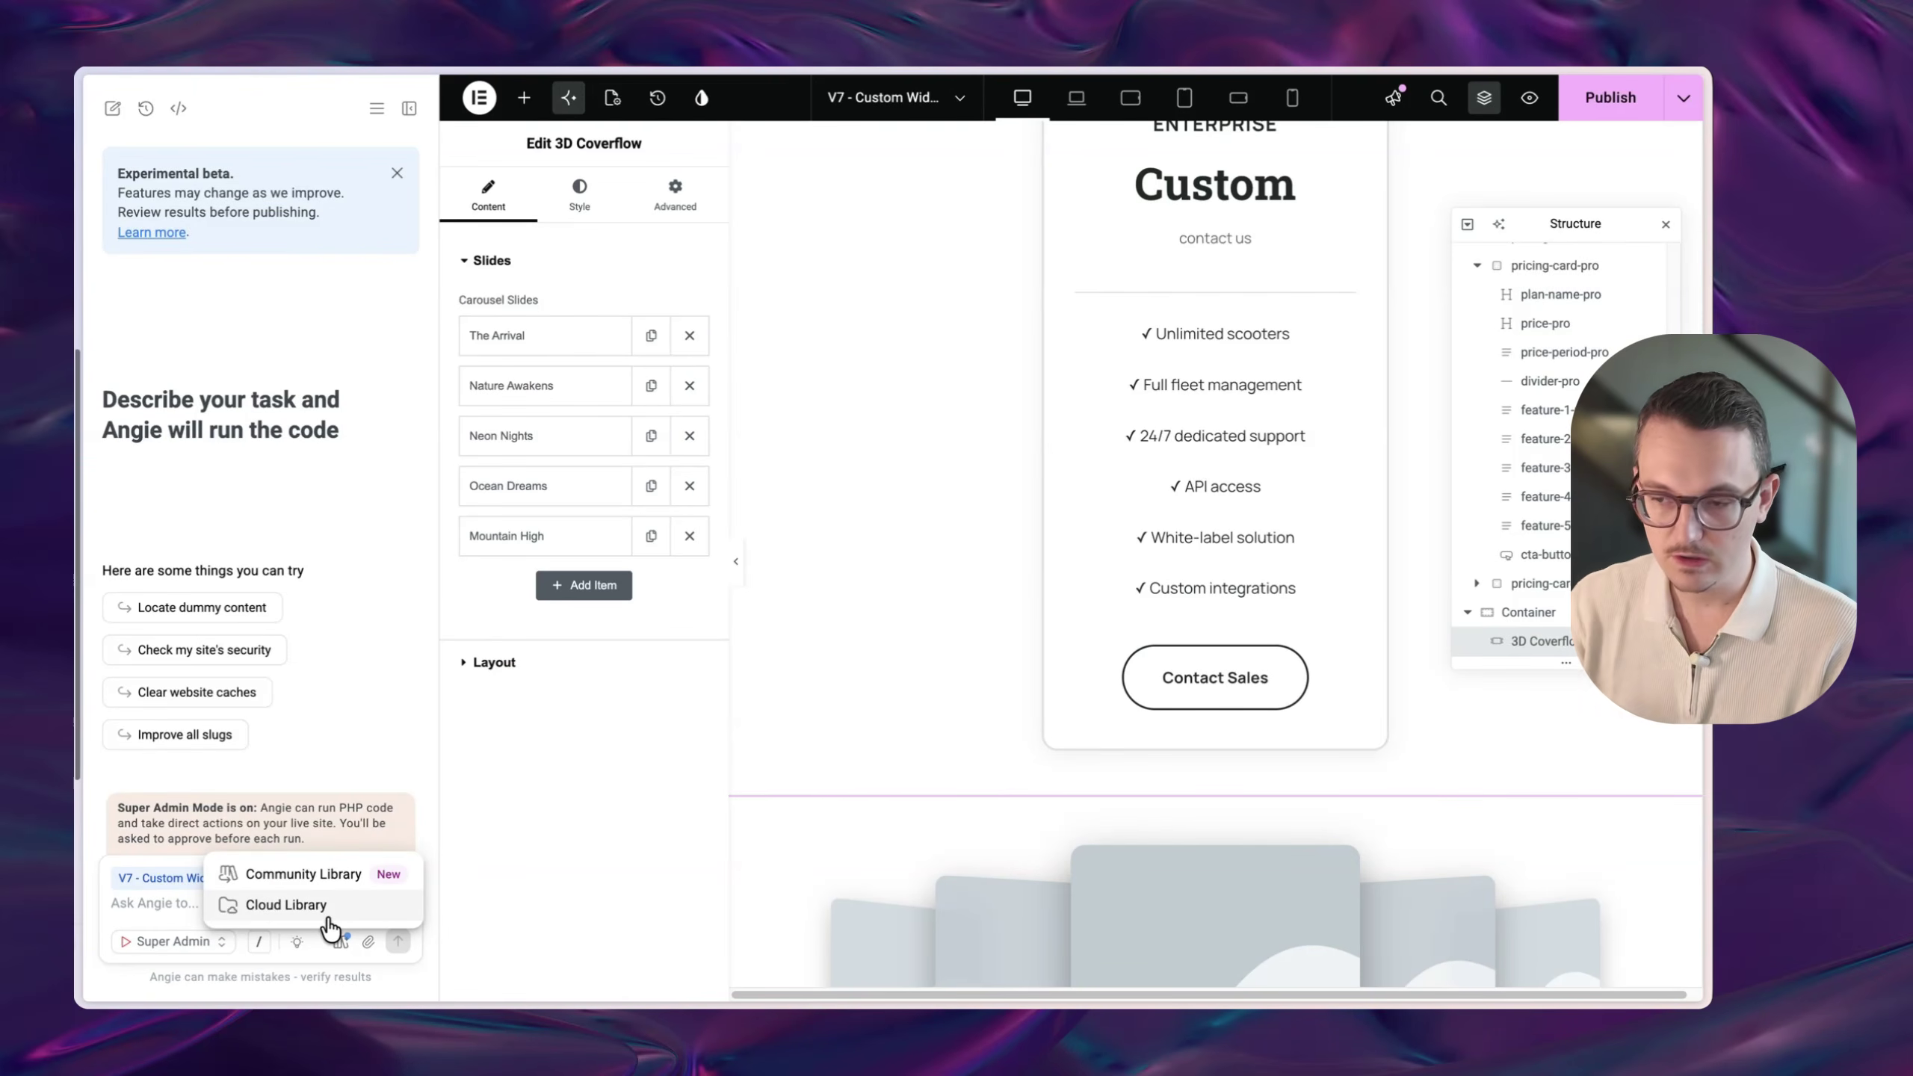
- Dismiss the library choices and check Angie's credits usage, highlighting the 23% figure
click(344, 764)
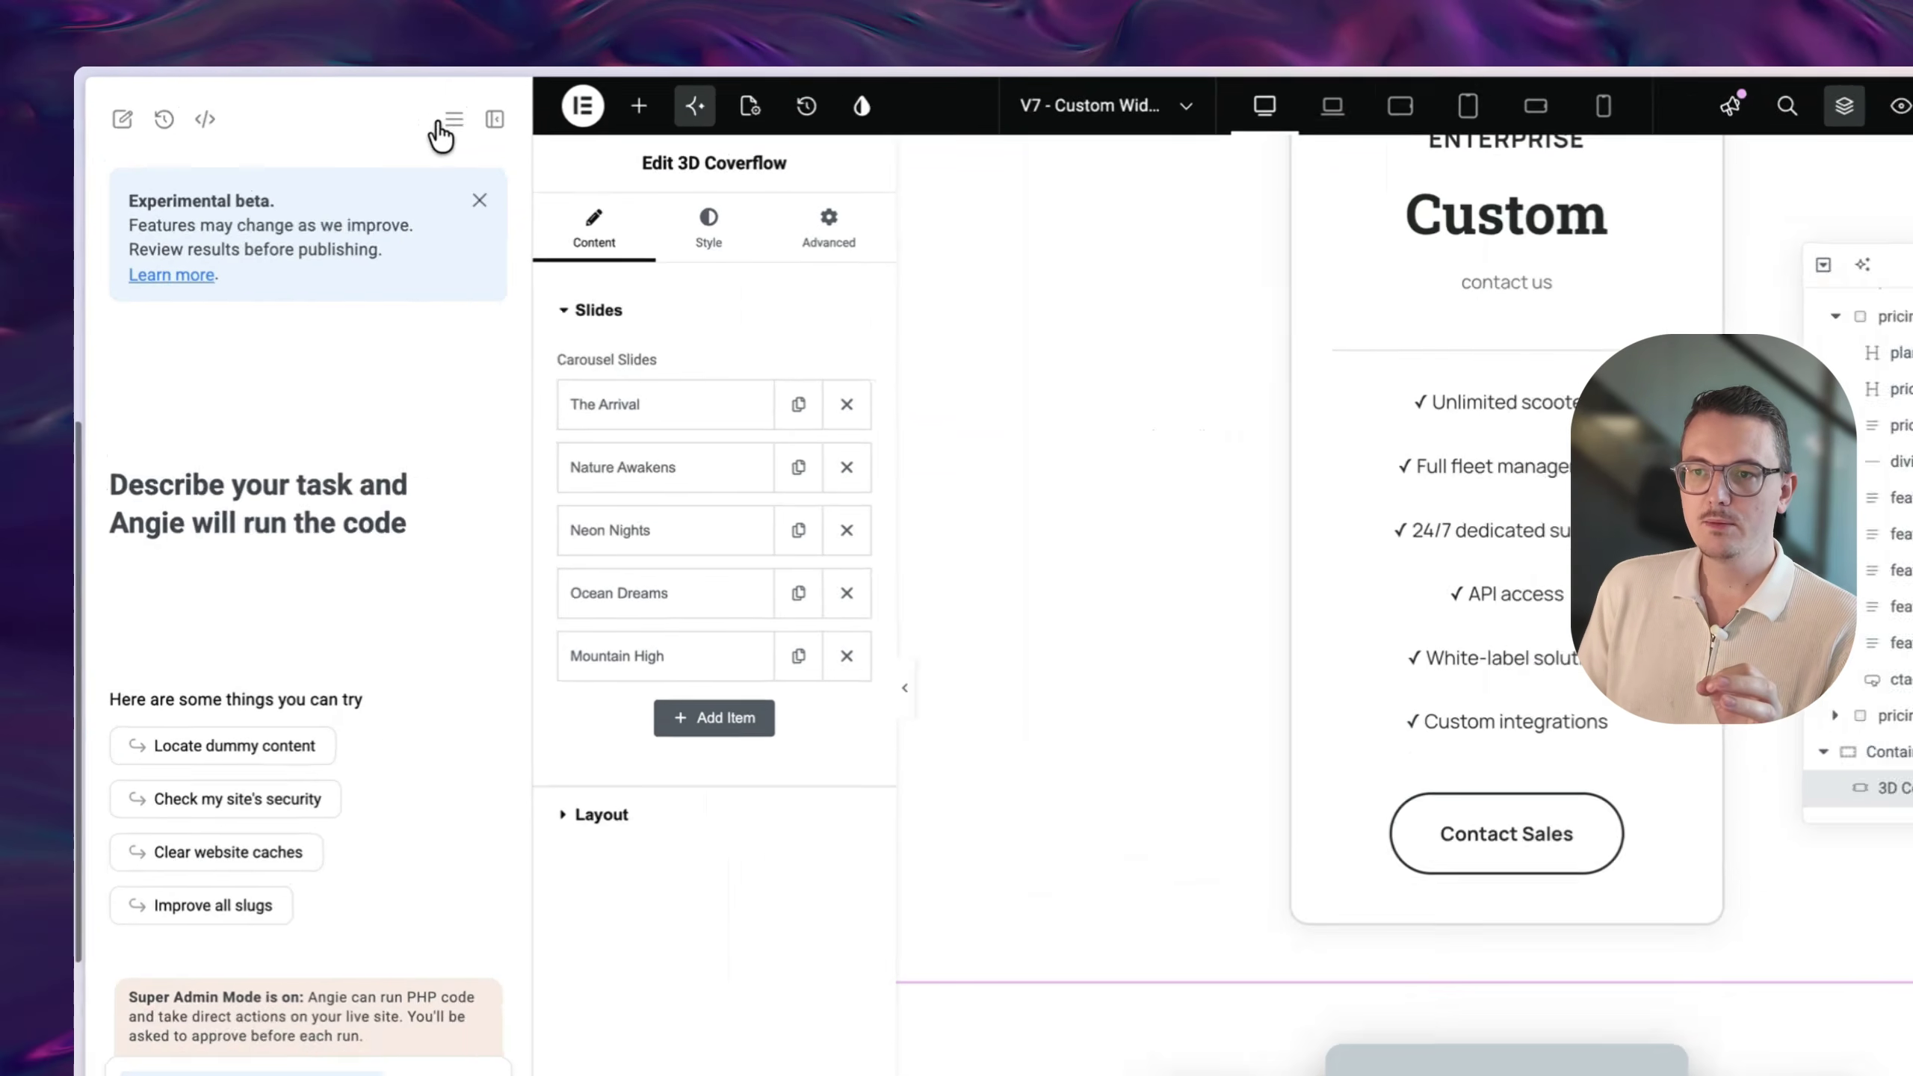
click(377, 108)
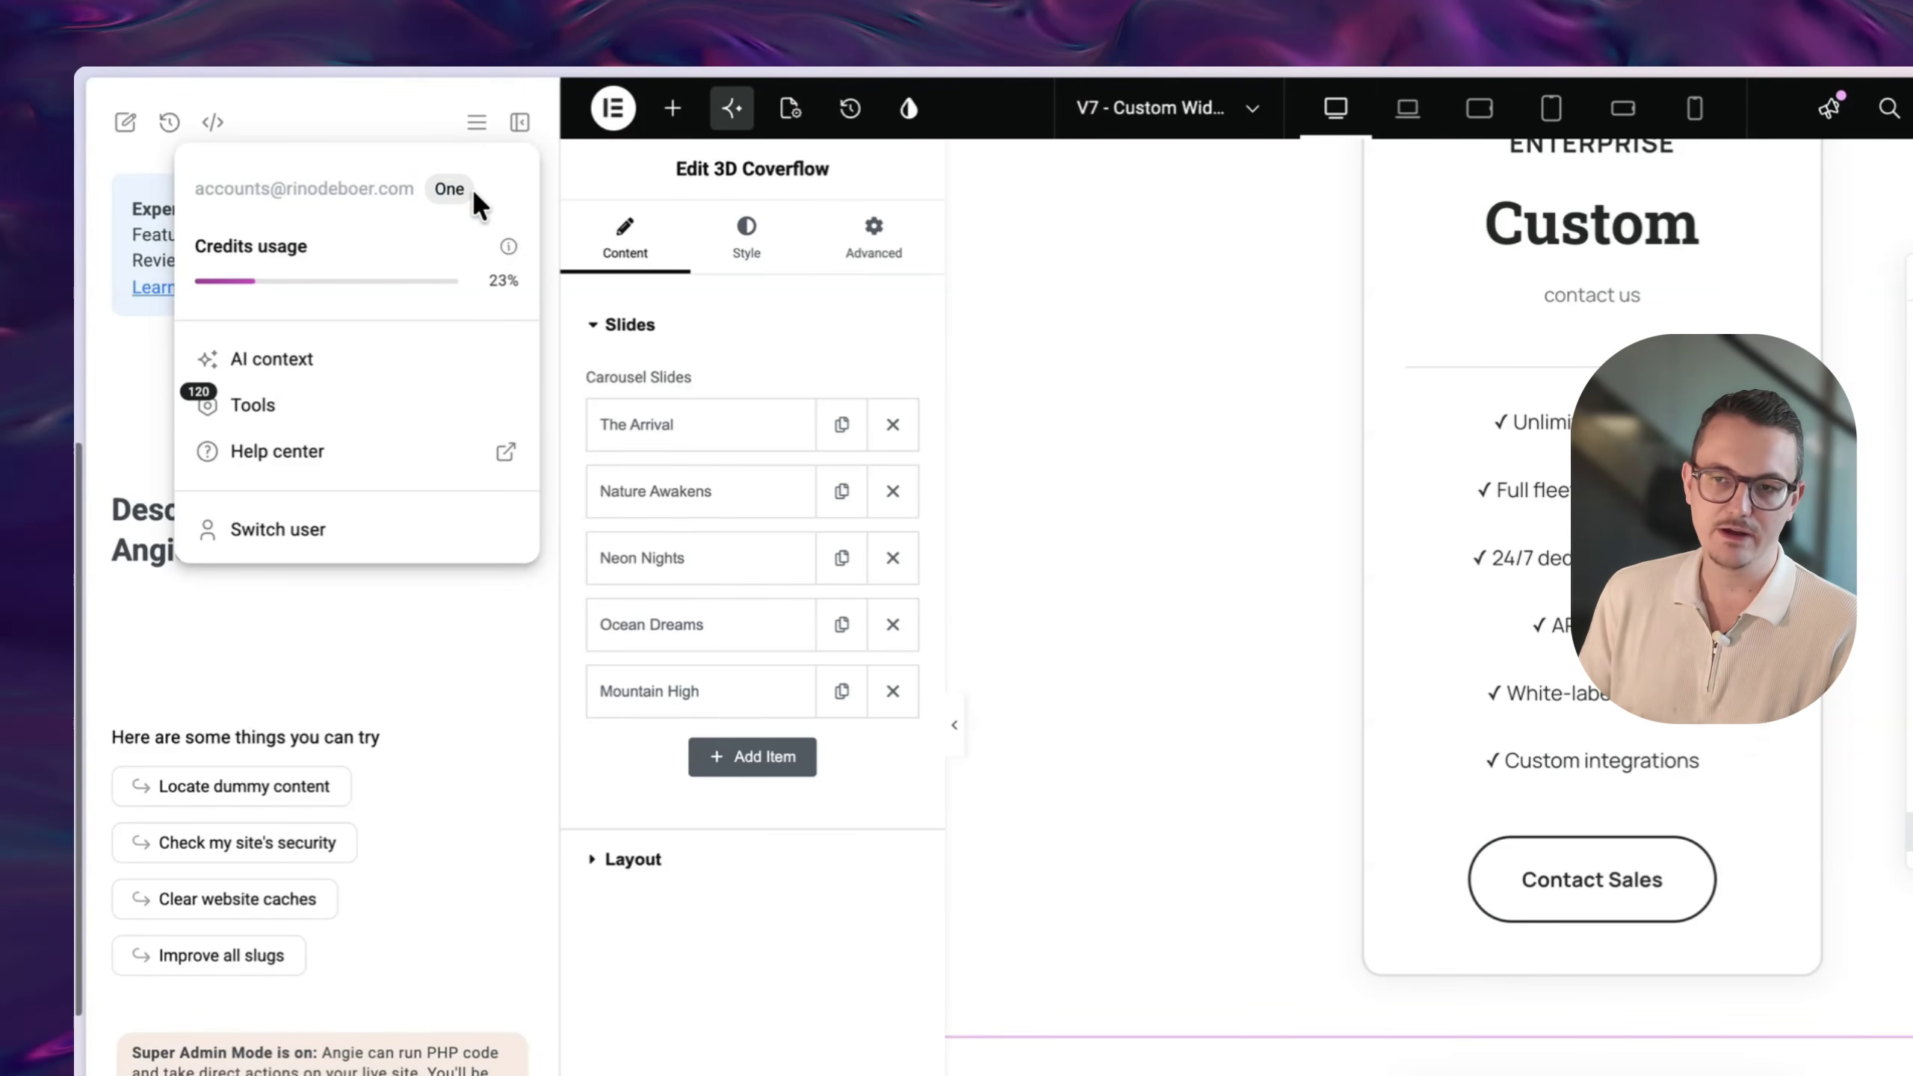
drag(487, 282, 547, 278)
click(507, 286)
click(512, 286)
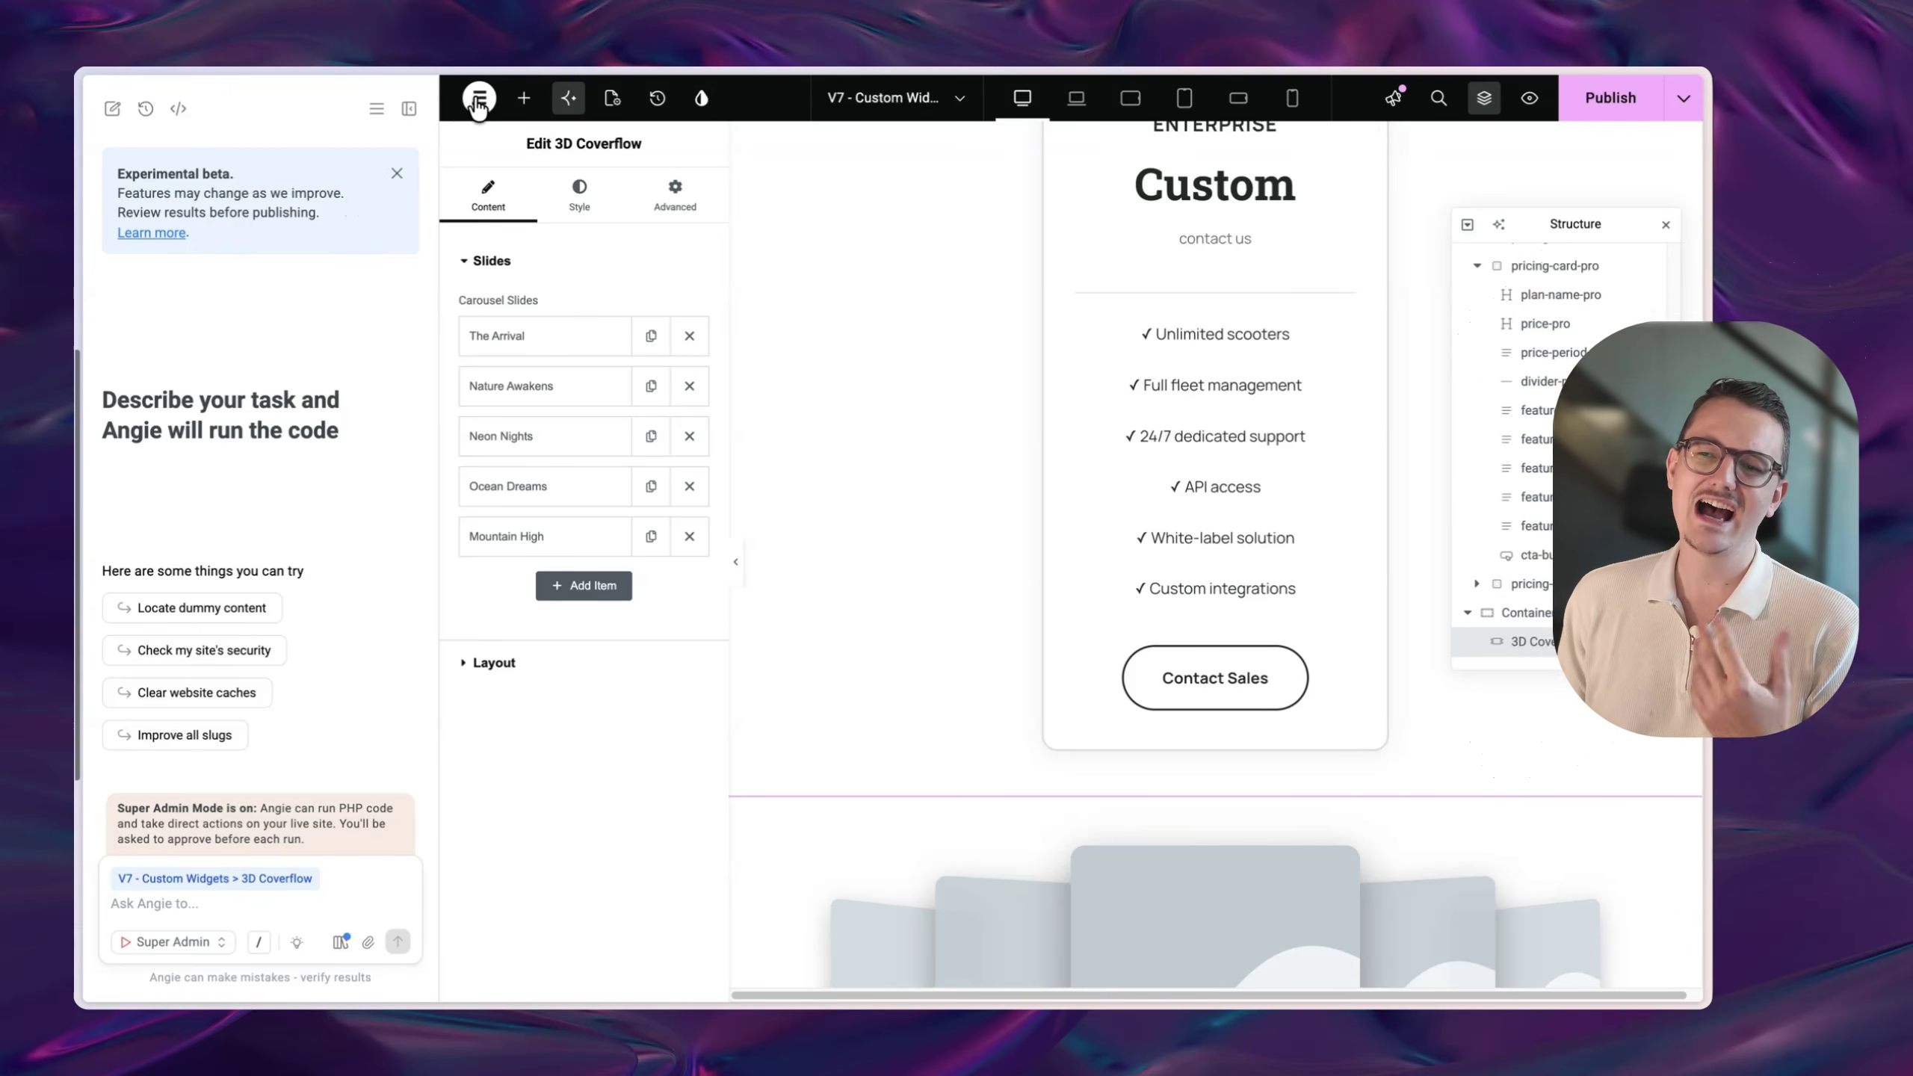
- Exit the Elementor editor to WordPress and go to Settings > Connectors
click(479, 98)
click(549, 386)
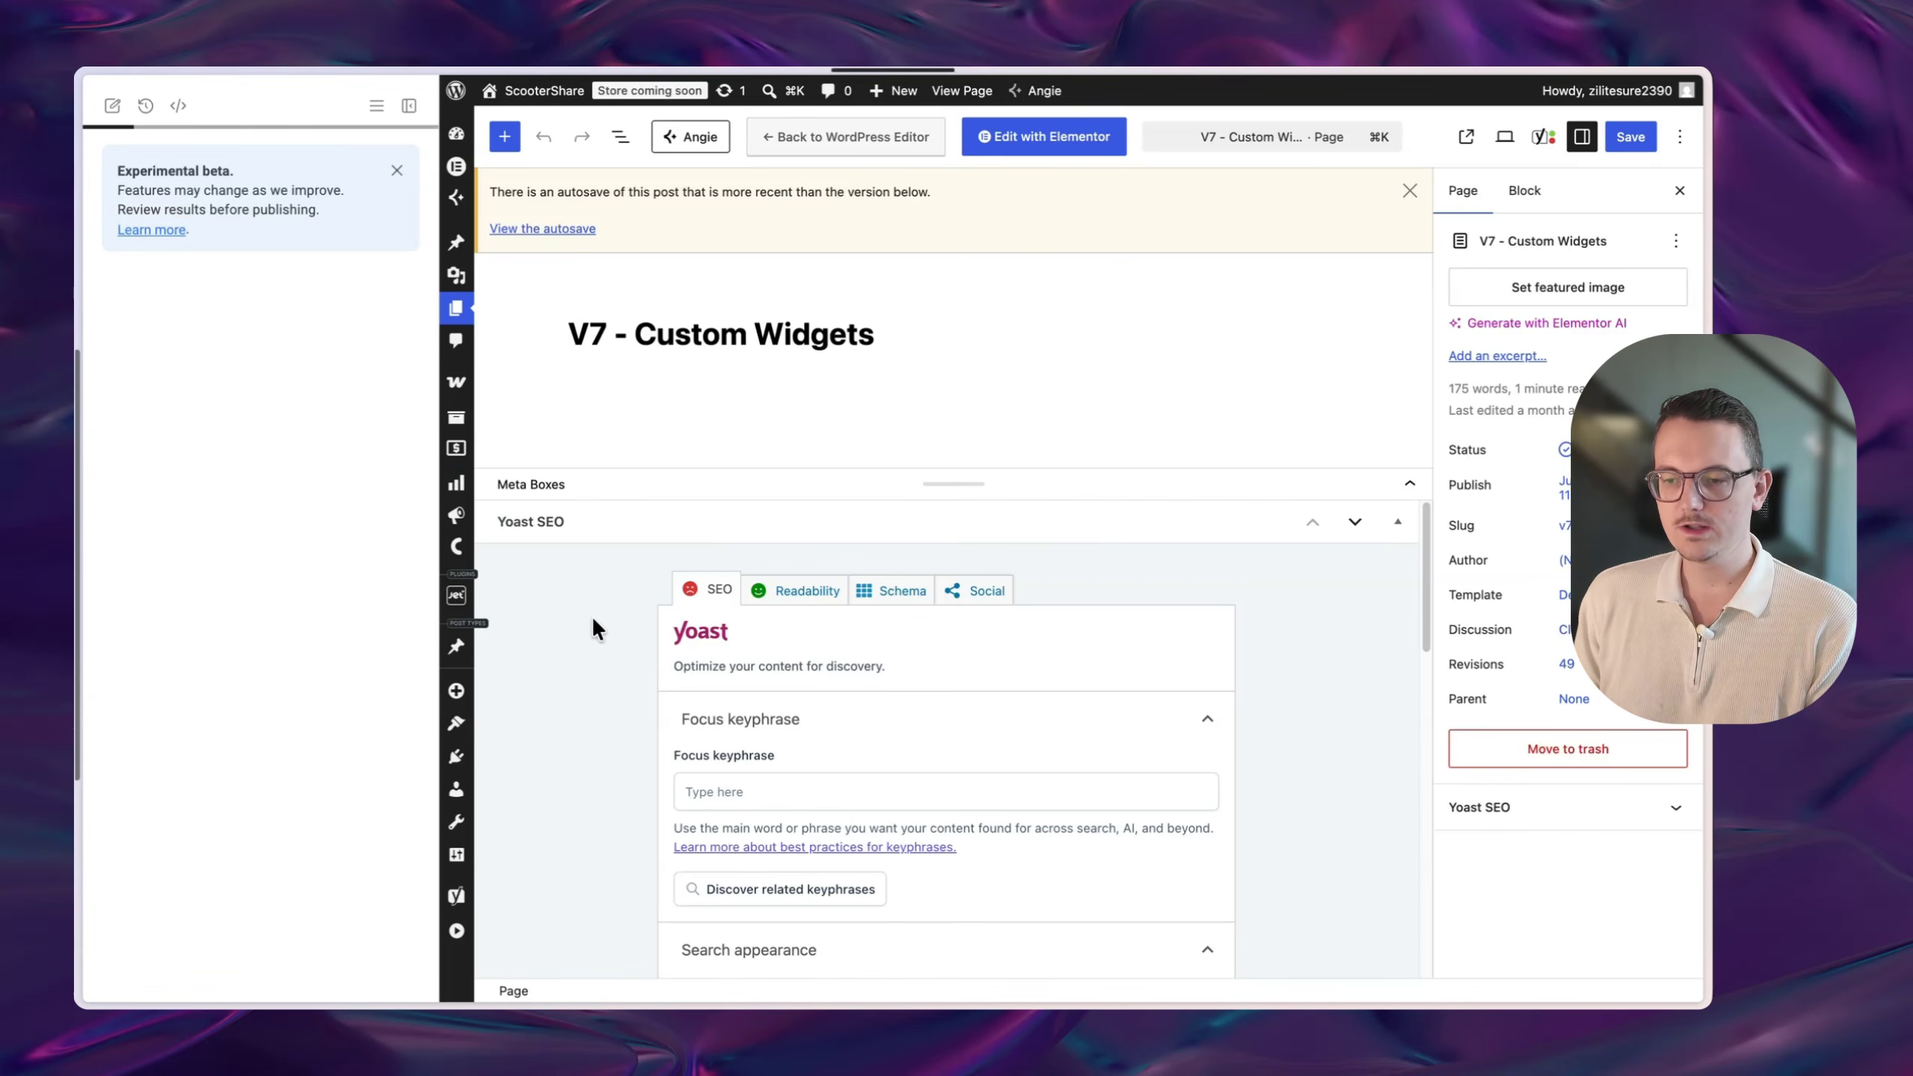
mouse_move(131, 916)
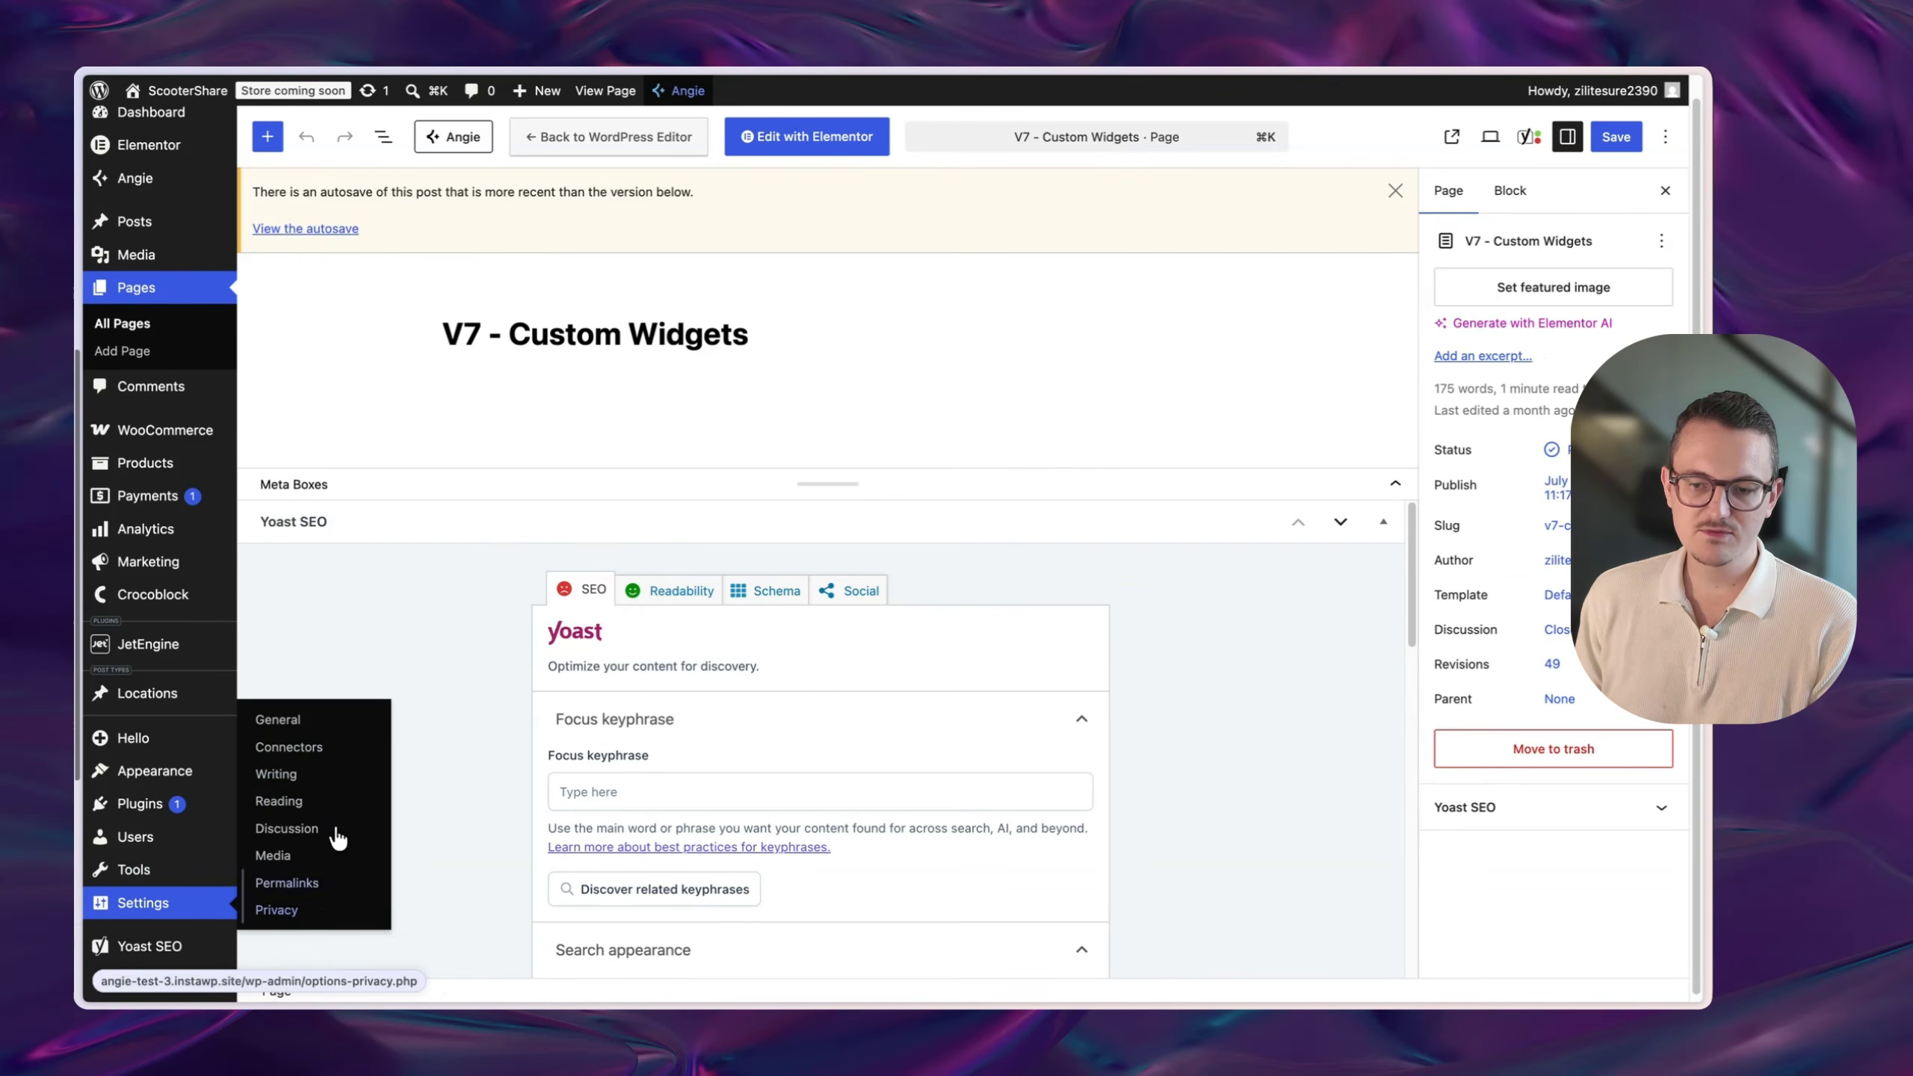
click(296, 748)
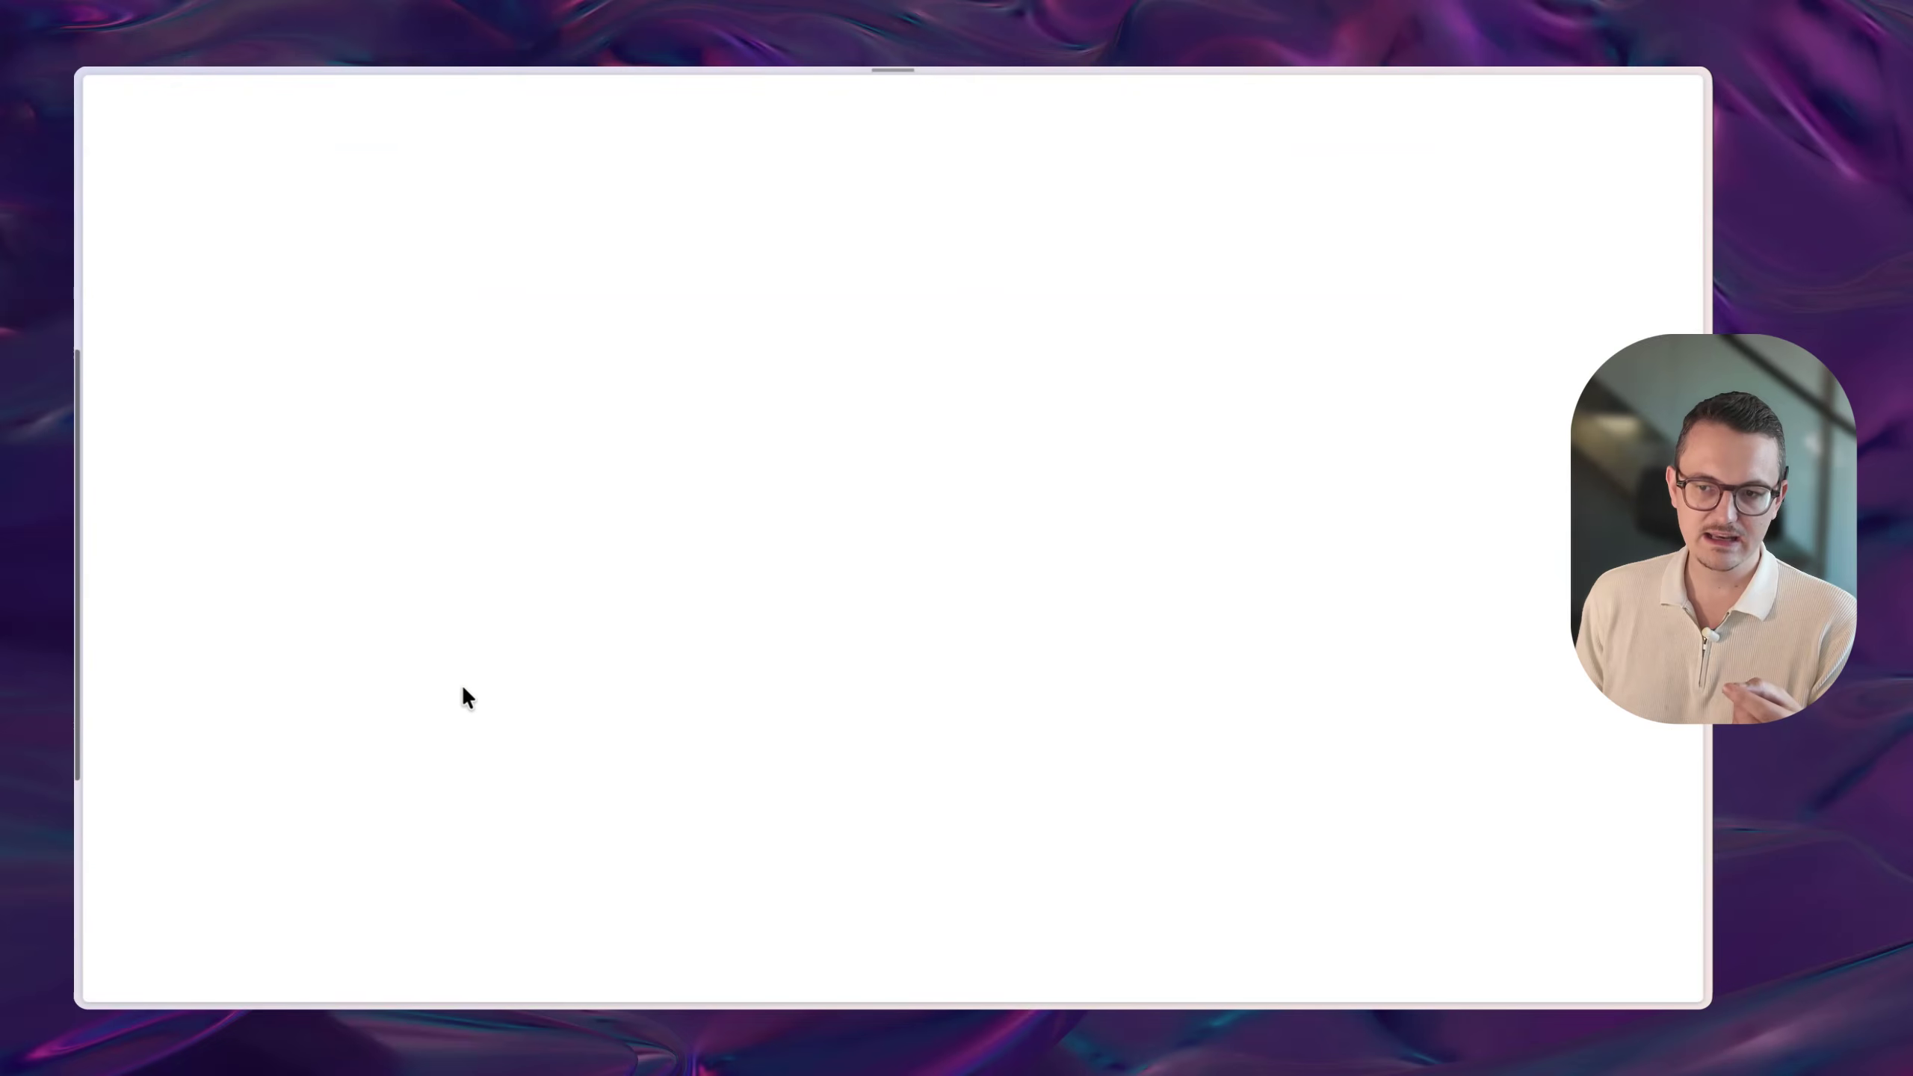